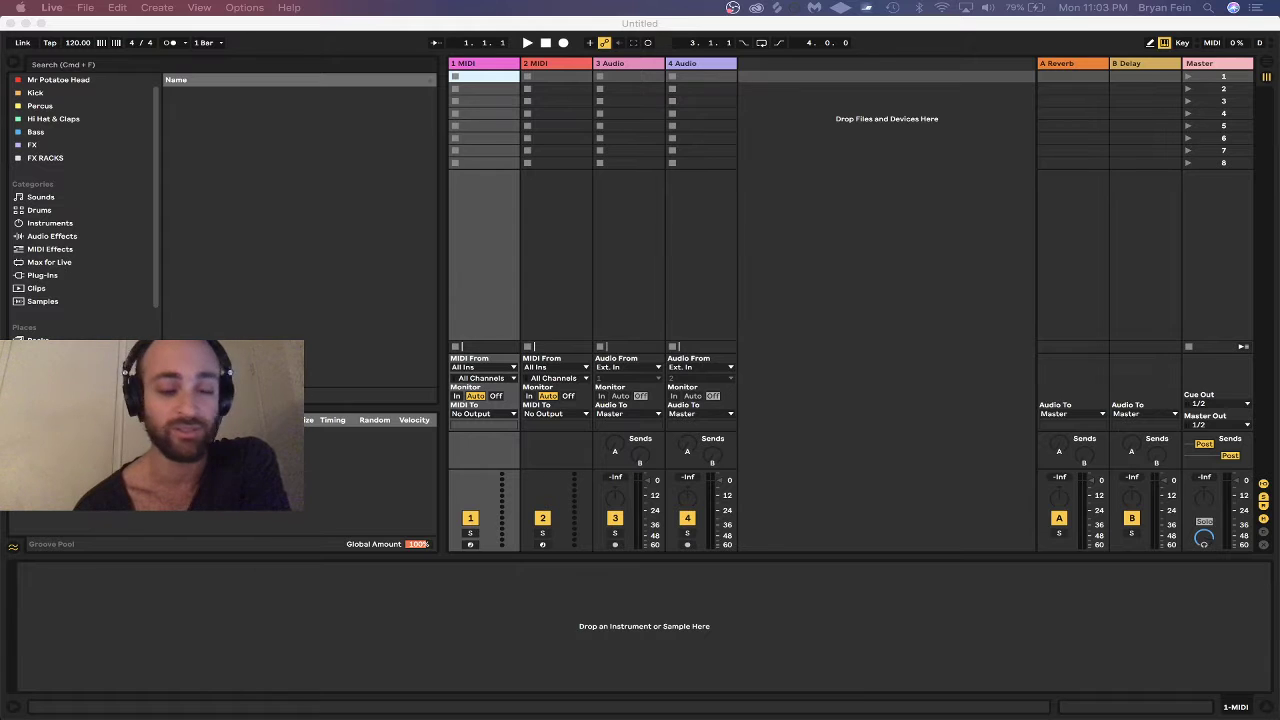
# Show the contents of MAFIAB CUSTOM LIBRARY in the browser and make the browser slightly narrower.
pyautogui.click(338, 227)
pyautogui.scroll(-3, 79, 208)
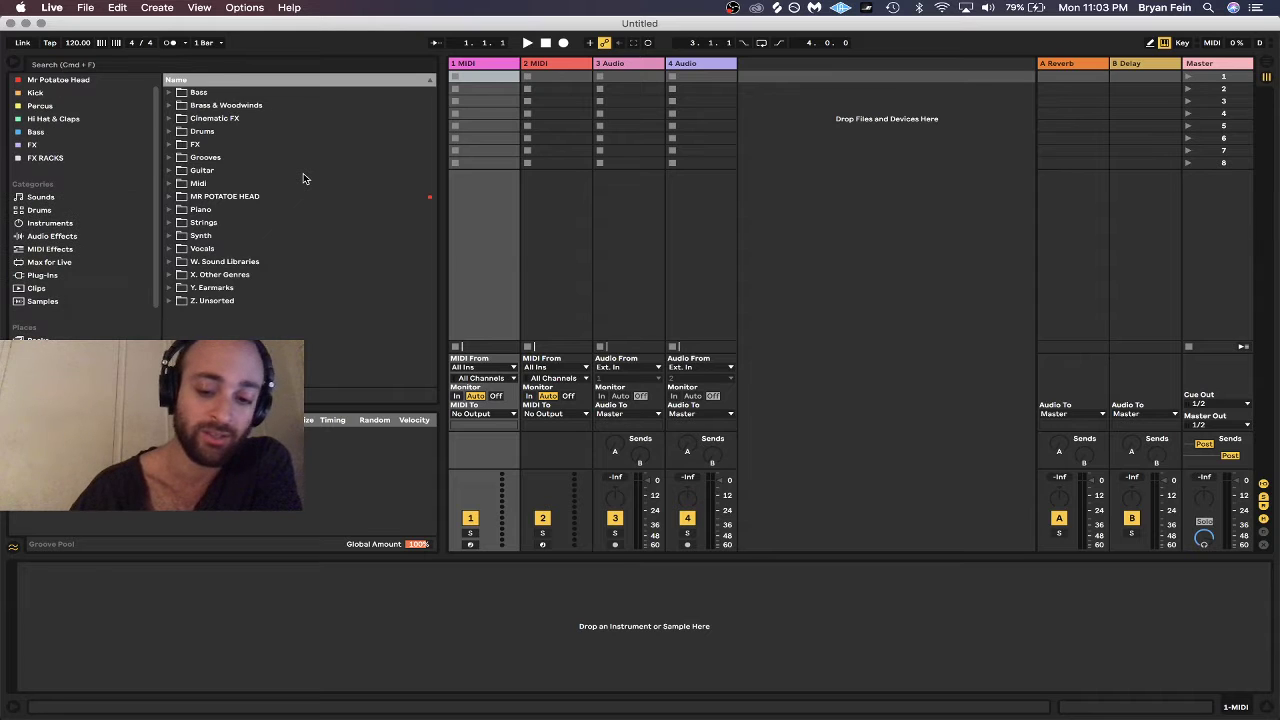
pyautogui.press('F2')
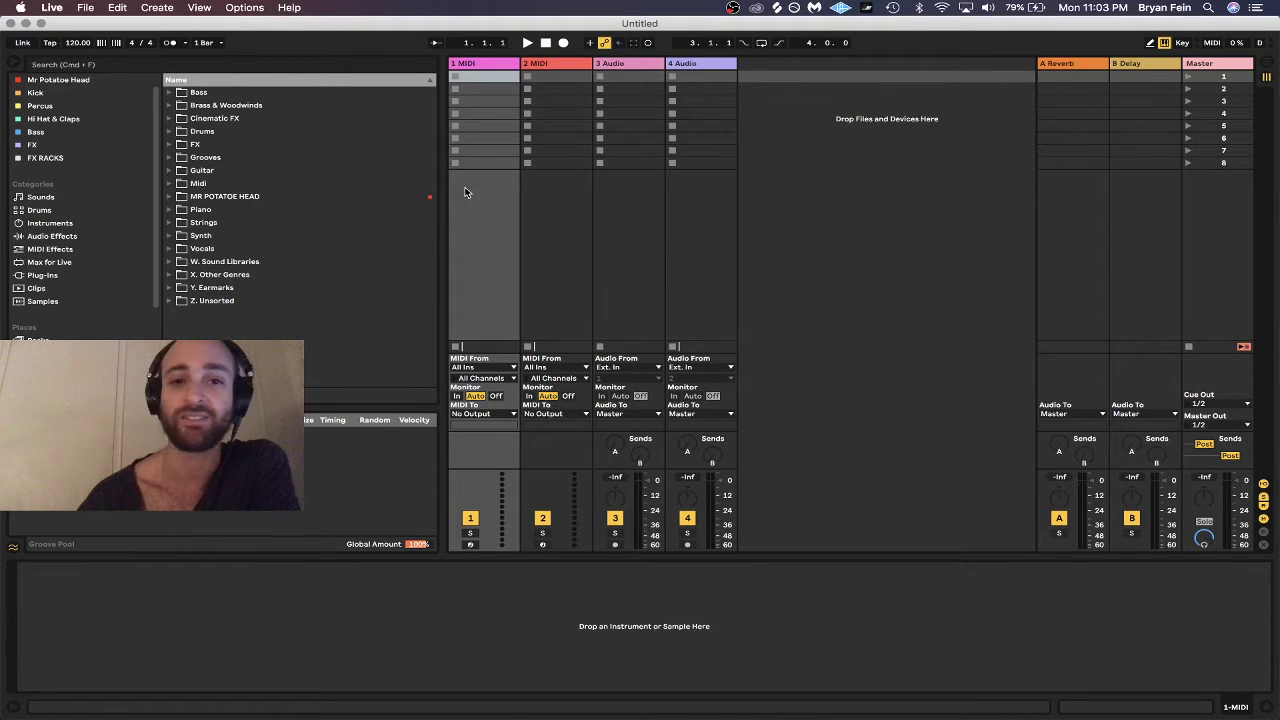
pyautogui.moveTo(440, 97); pyautogui.dragTo(414, 97)
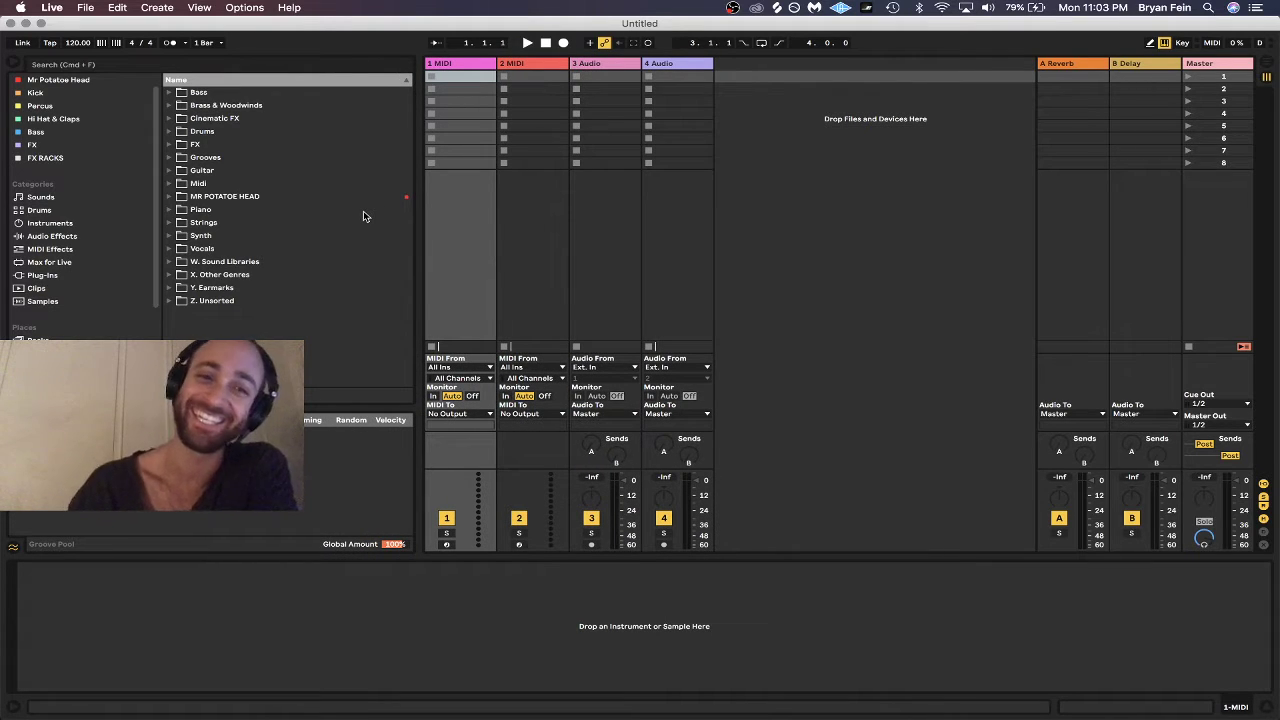
pyautogui.scroll(-5, 110, 308)
pyautogui.scroll(5, 110, 308)
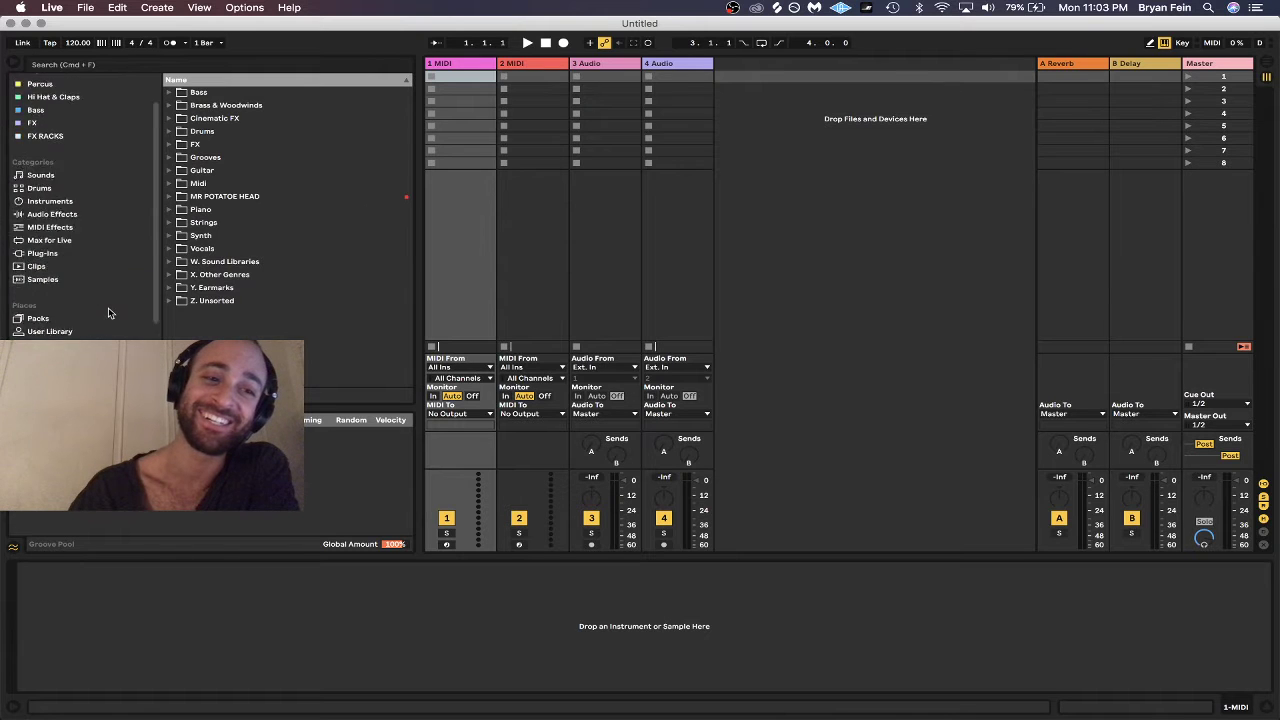
pyautogui.scroll(-5, 110, 308)
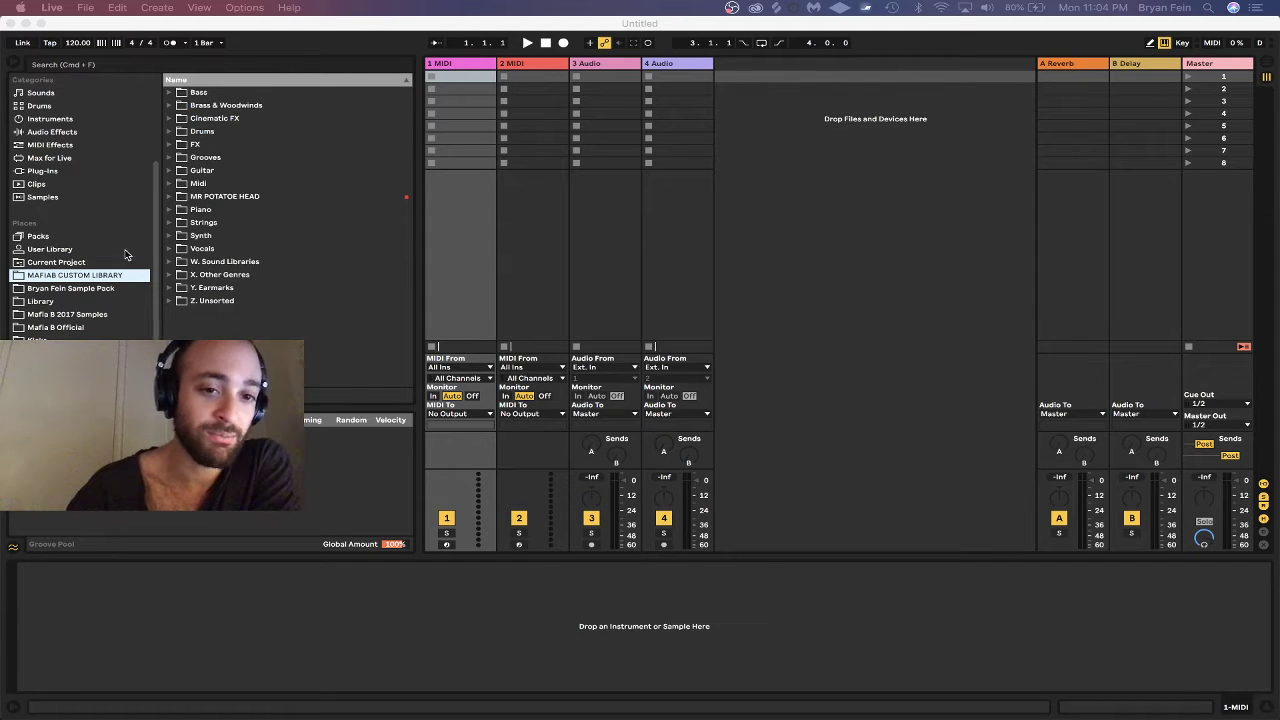
# Switch to Arrangement View and delete the 3 Audio track.
pyautogui.click(500, 257)
pyautogui.press('Tab')
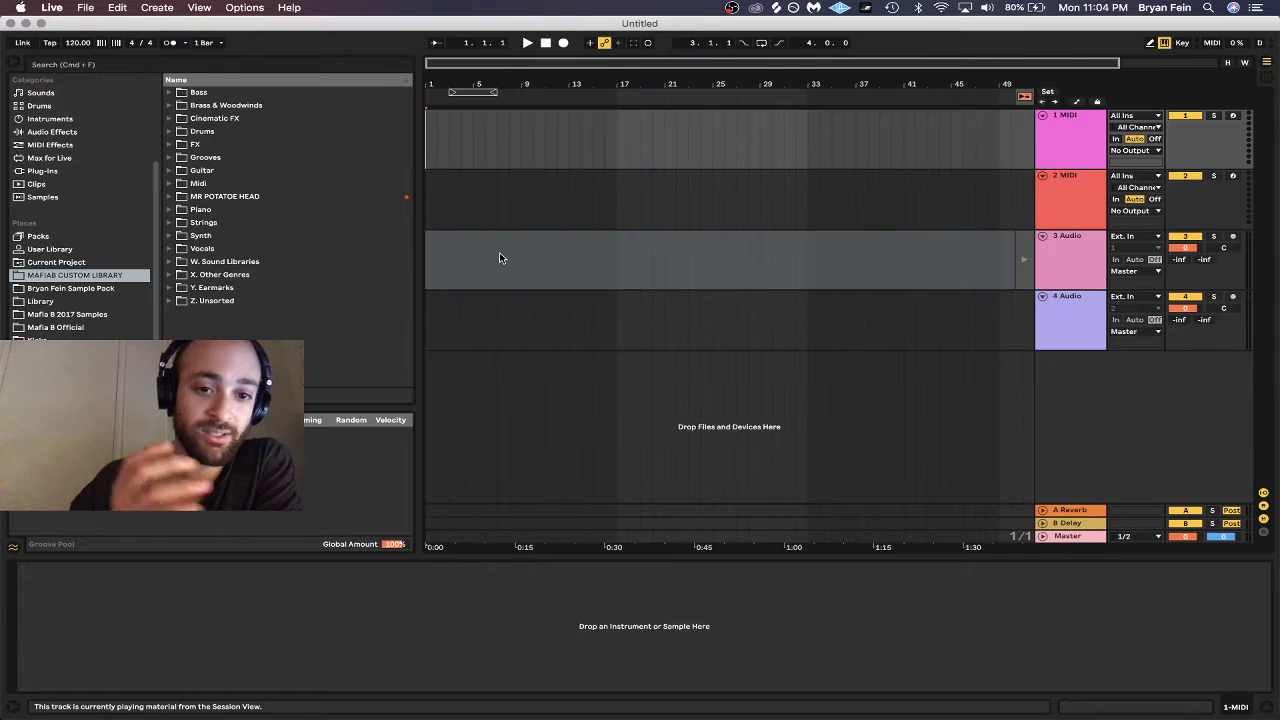
pyautogui.click(580, 212)
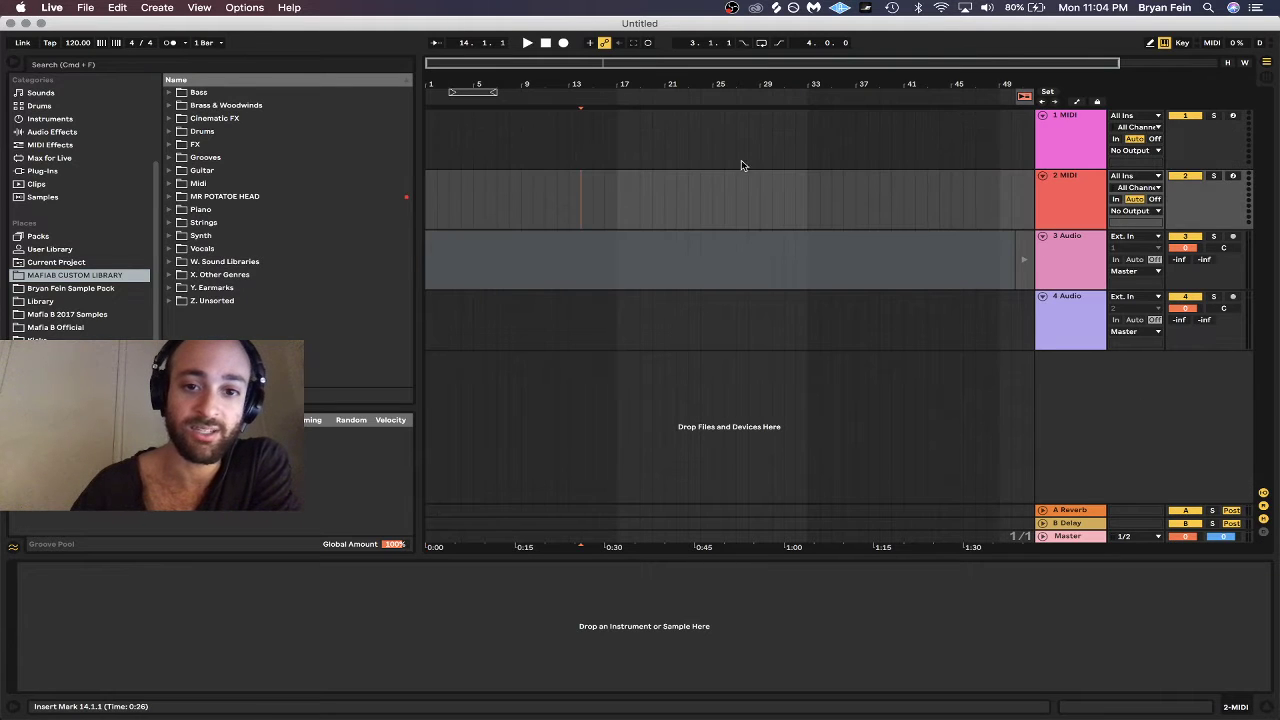
pyautogui.click(583, 260)
pyautogui.click(1080, 245)
pyautogui.press('Delete')
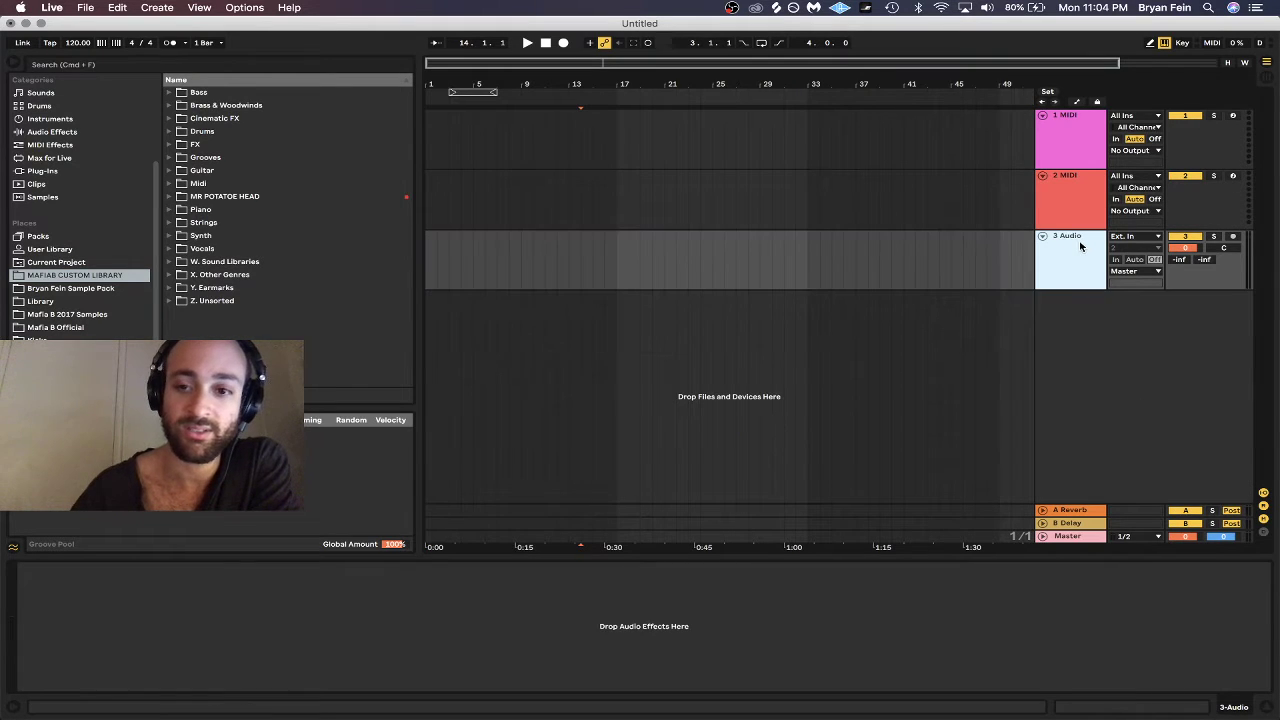
# Select the 1 MIDI track and look through the Mafia B 2017 Samples folder.
pyautogui.click(963, 195)
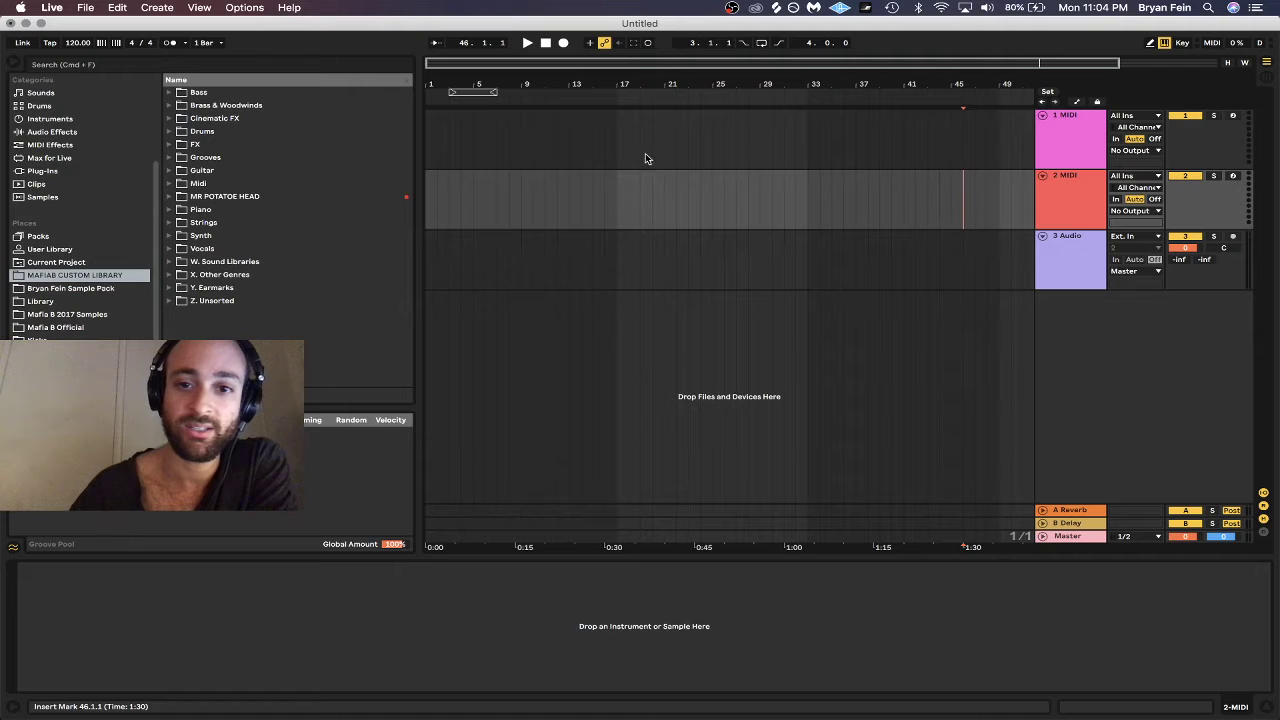
pyautogui.click(1084, 144)
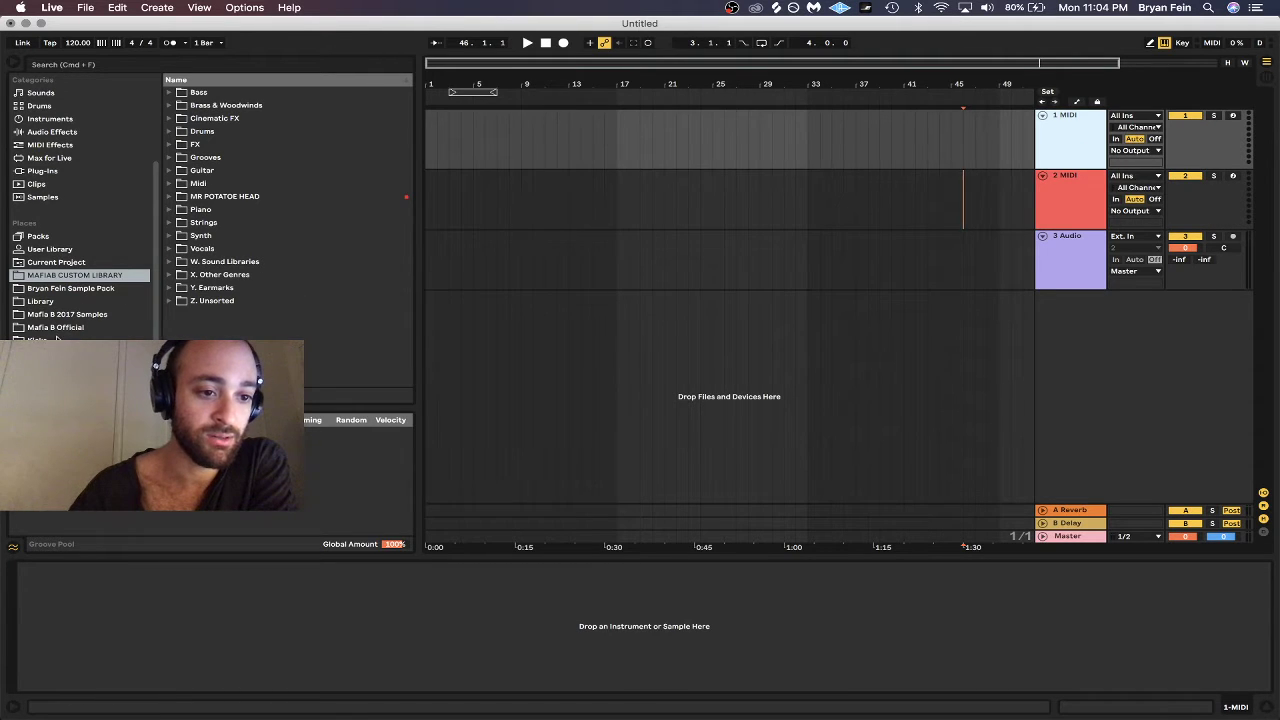
pyautogui.click(66, 314)
pyautogui.scroll(-5, 280, 200)
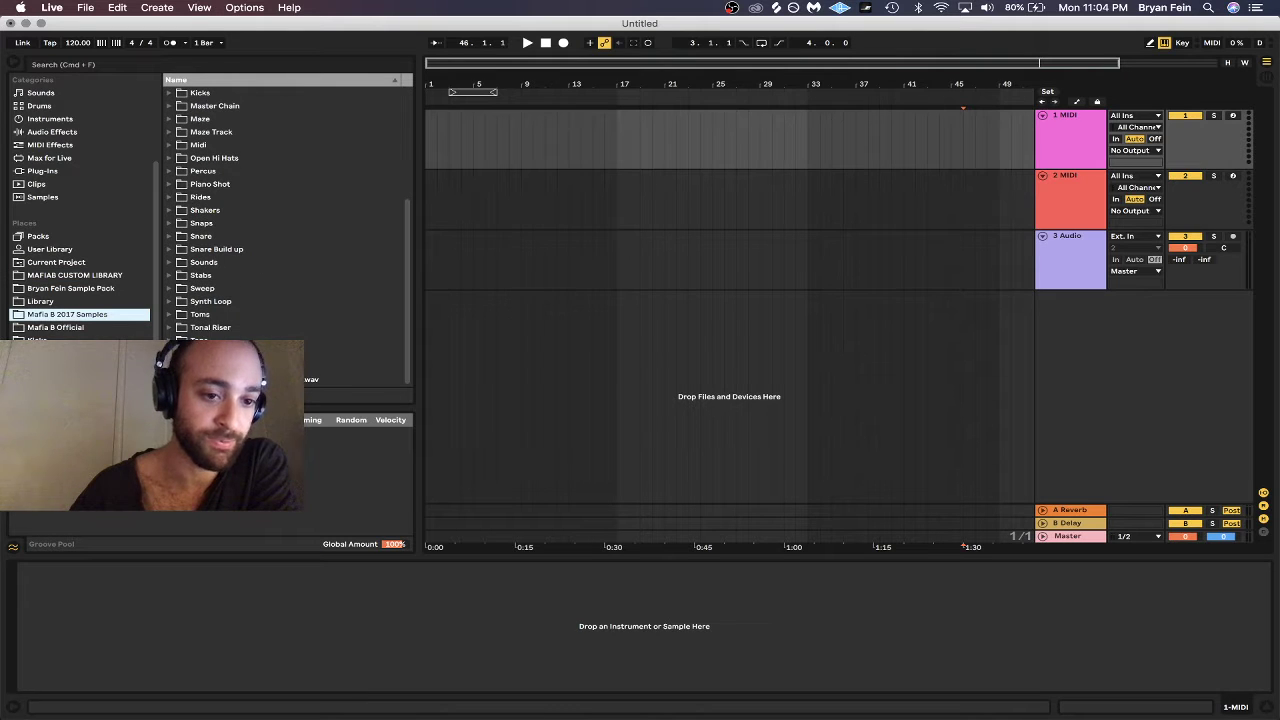
pyautogui.scroll(5, 172, 152)
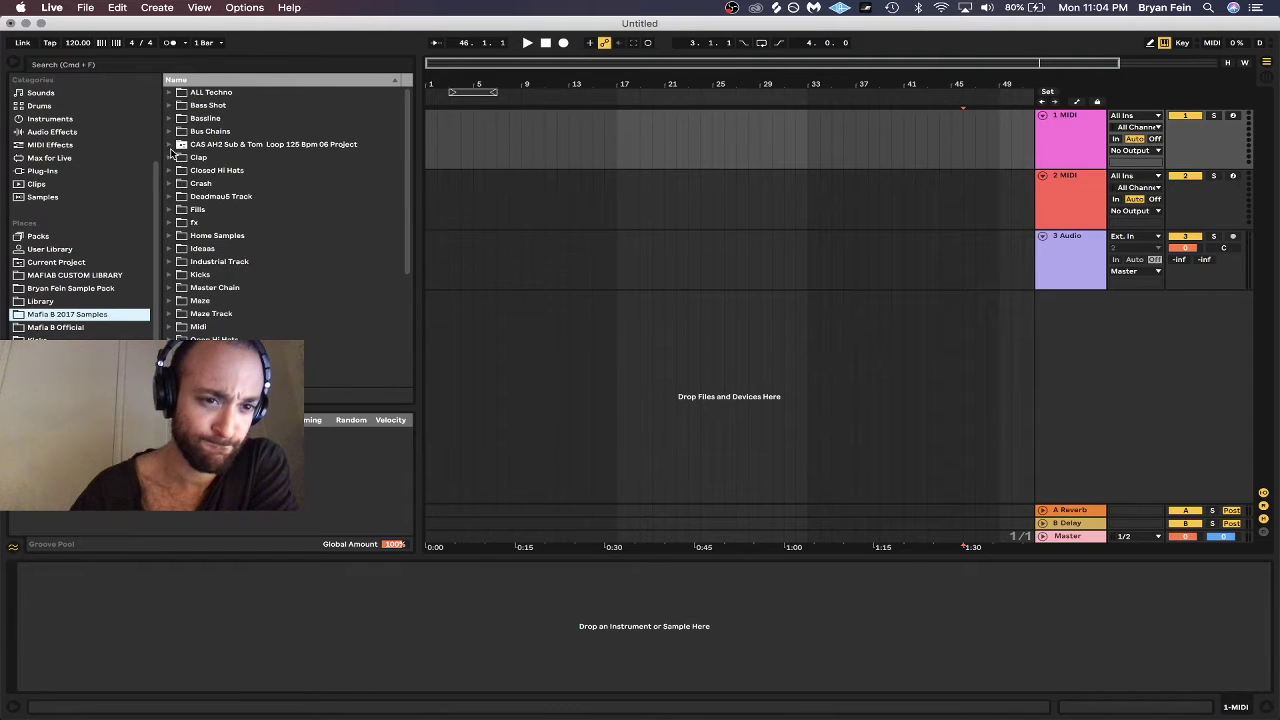
# Return to MAFIAB CUSTOM LIBRARY and expand X. Other Genres down to the Percussion Loops (Prog-House) folder.
pyautogui.click(96, 275)
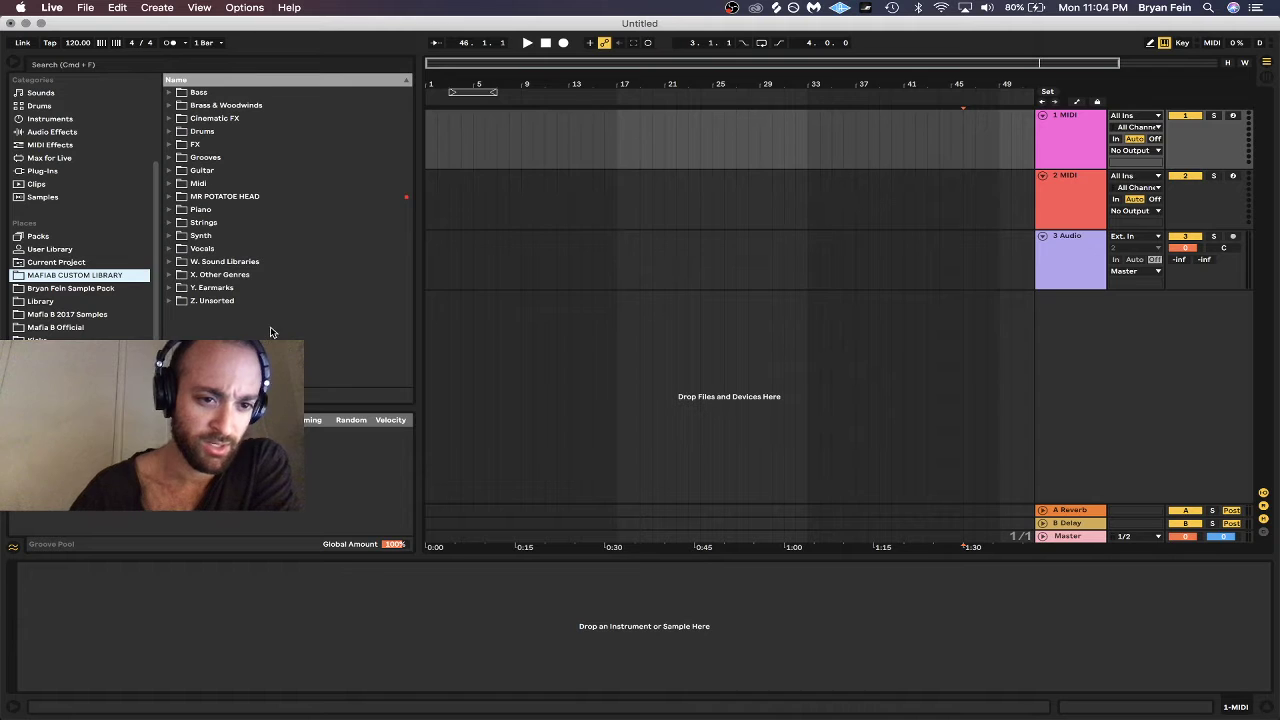
pyautogui.click(169, 274)
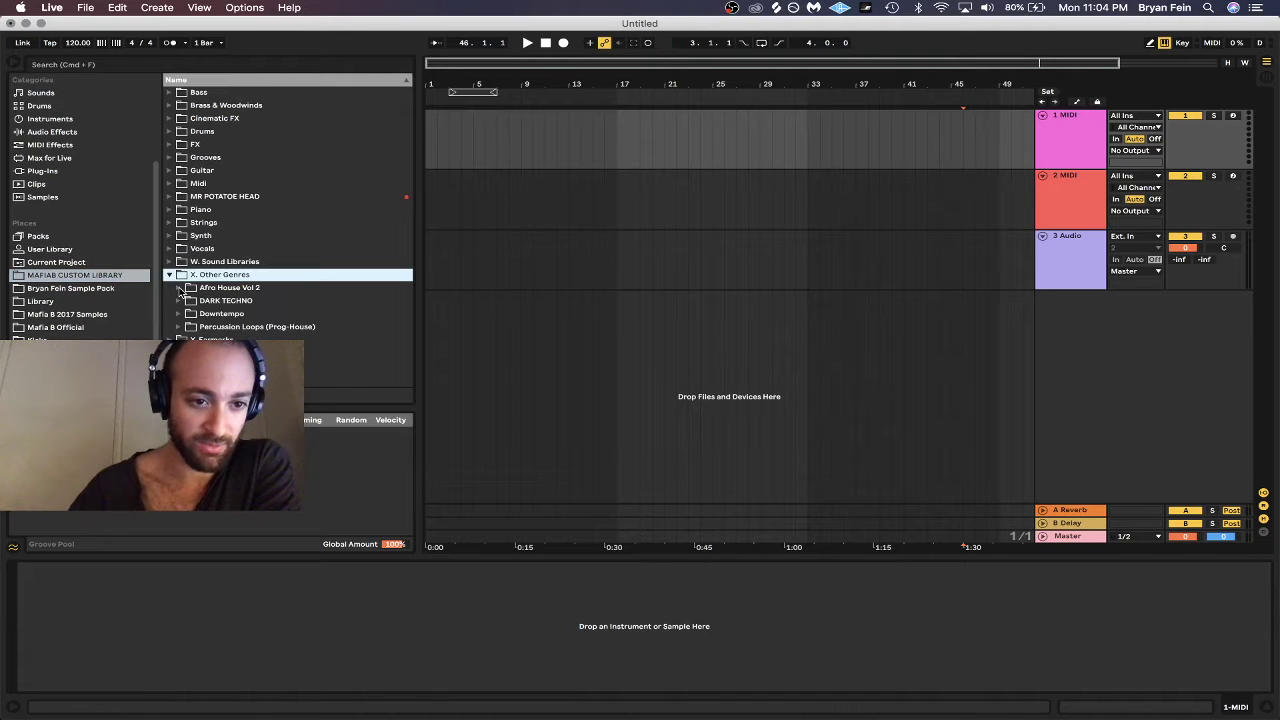
pyautogui.click(179, 289)
pyautogui.click(179, 289)
pyautogui.click(179, 289)
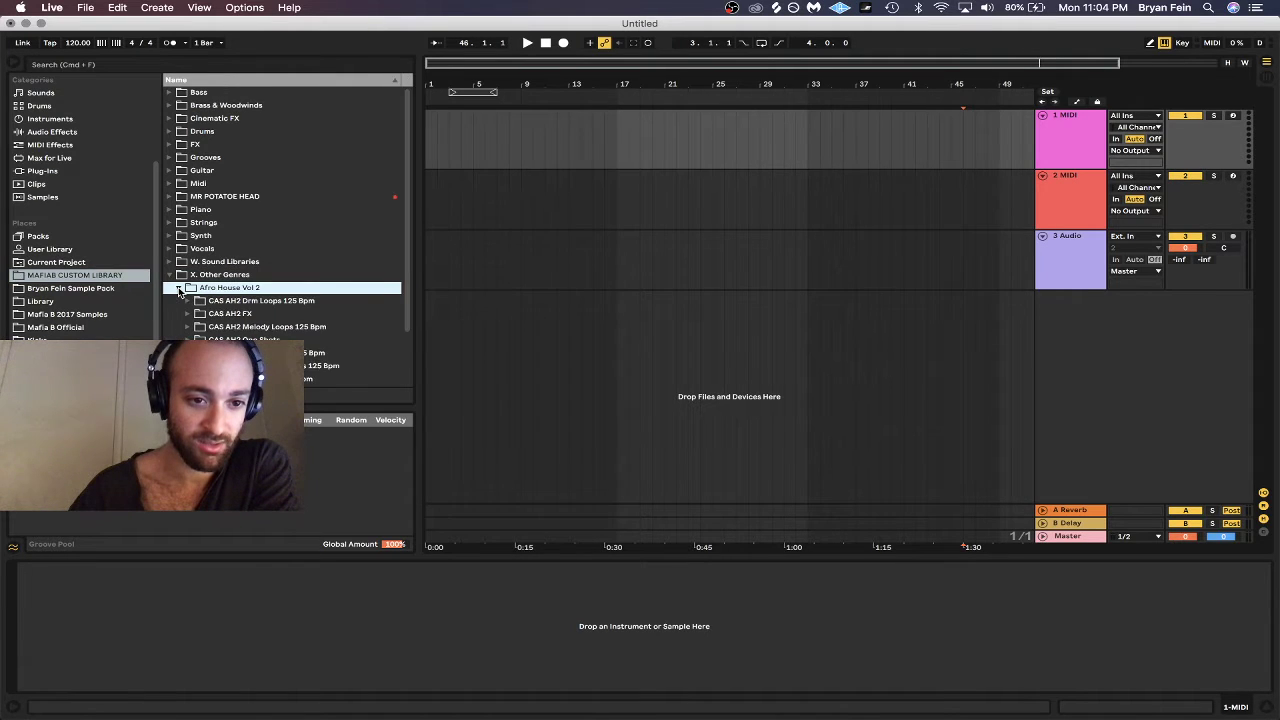
pyautogui.click(179, 289)
pyautogui.click(177, 327)
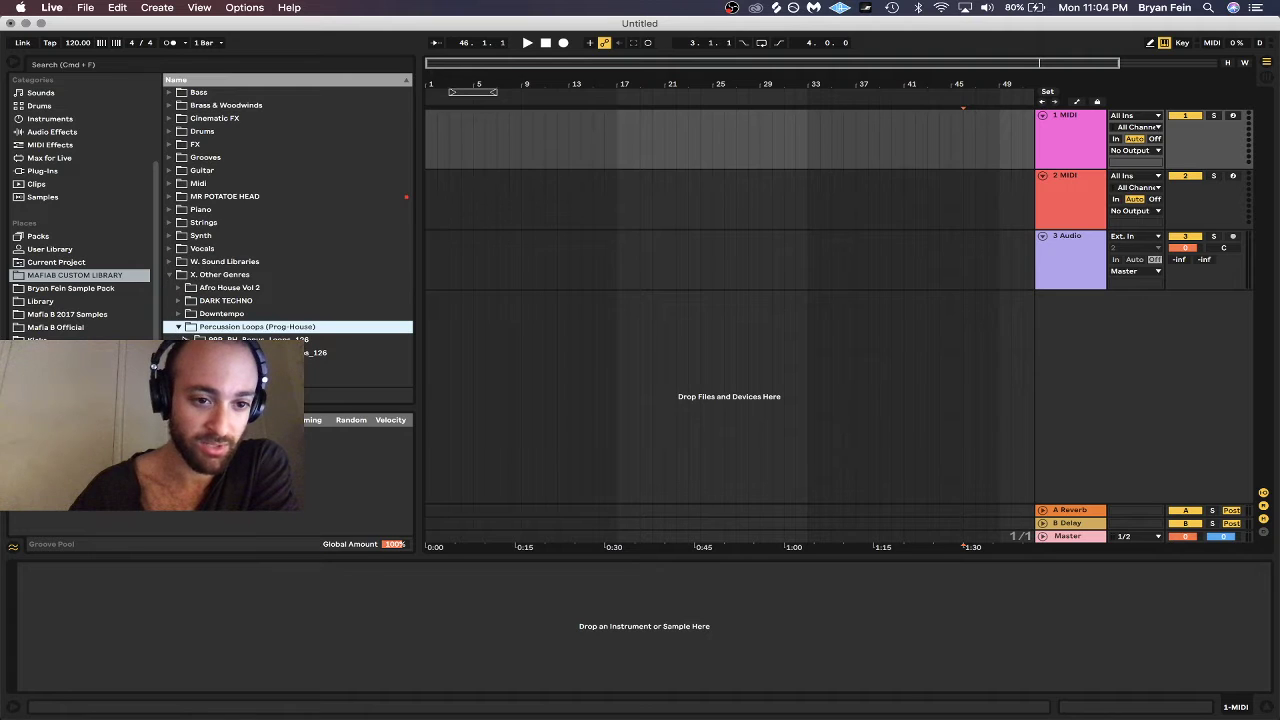
# Preview loops in 99P_PH_Bonus_Loops_126 and load 99P_Perc_Melody3_D_126_.wav into Simpler on the first MIDI track.
pyautogui.click(187, 341)
pyautogui.click(220, 353)
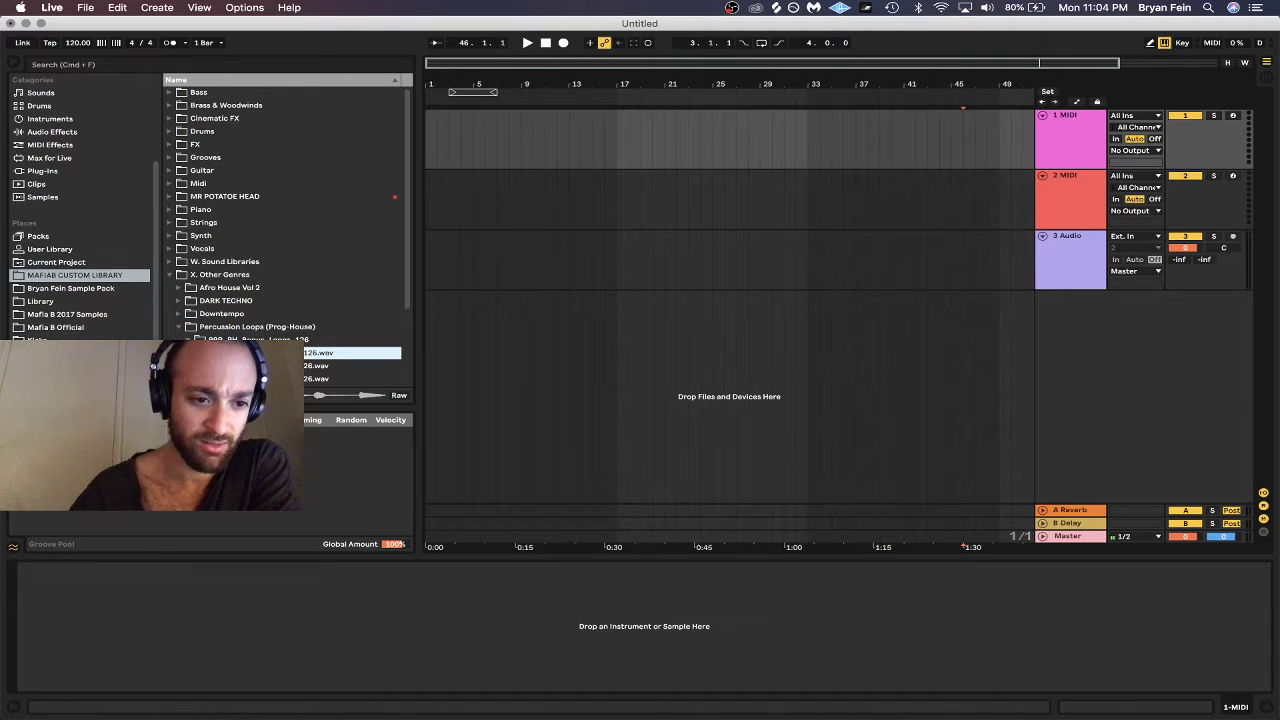
pyautogui.click(220, 366)
pyautogui.scroll(-3, 220, 366)
pyautogui.click(224, 330)
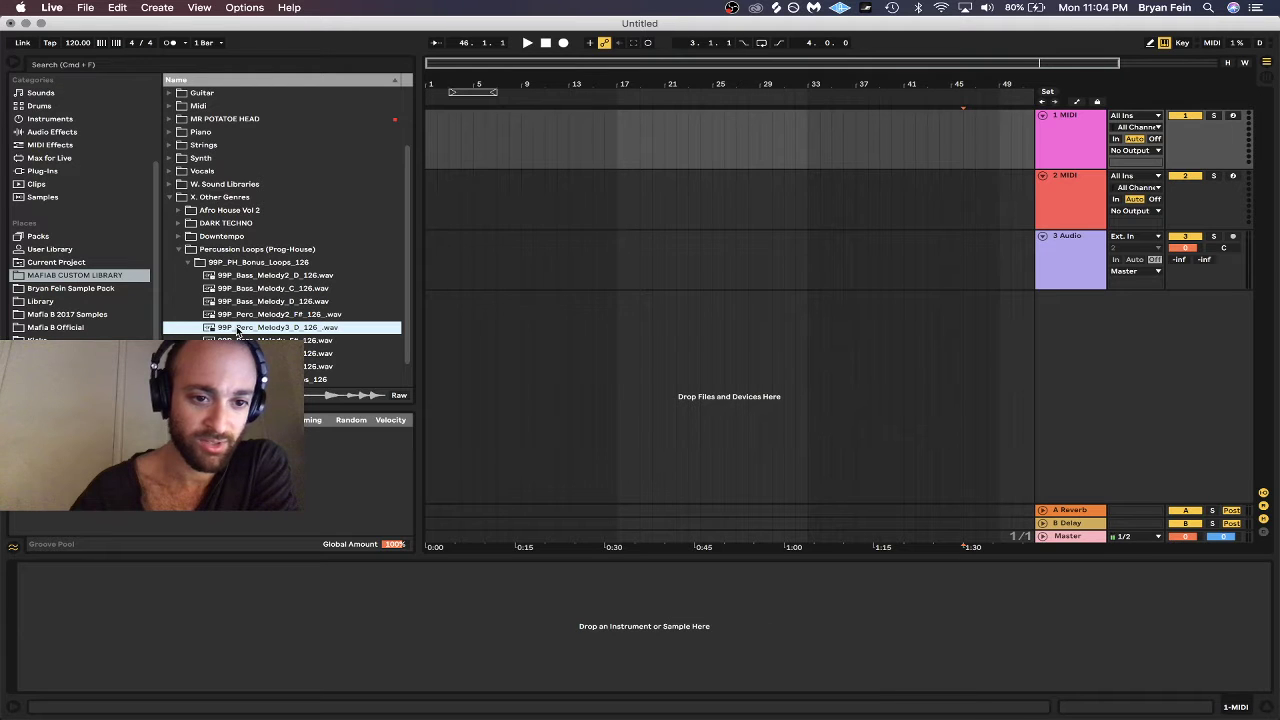
pyautogui.moveTo(238, 330); pyautogui.dragTo(400, 600)
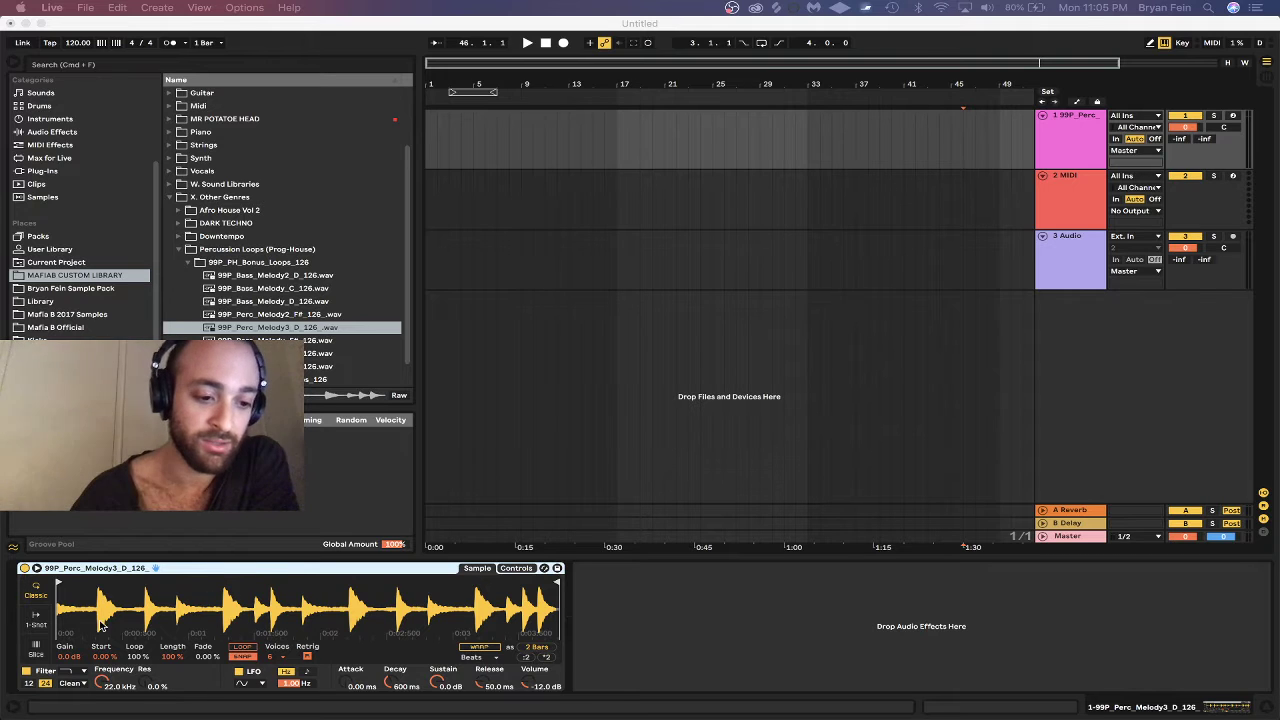
# Arm the percussion loop's track, test-play a note, and set Simpler to Slice mode.
pyautogui.click(1233, 117)
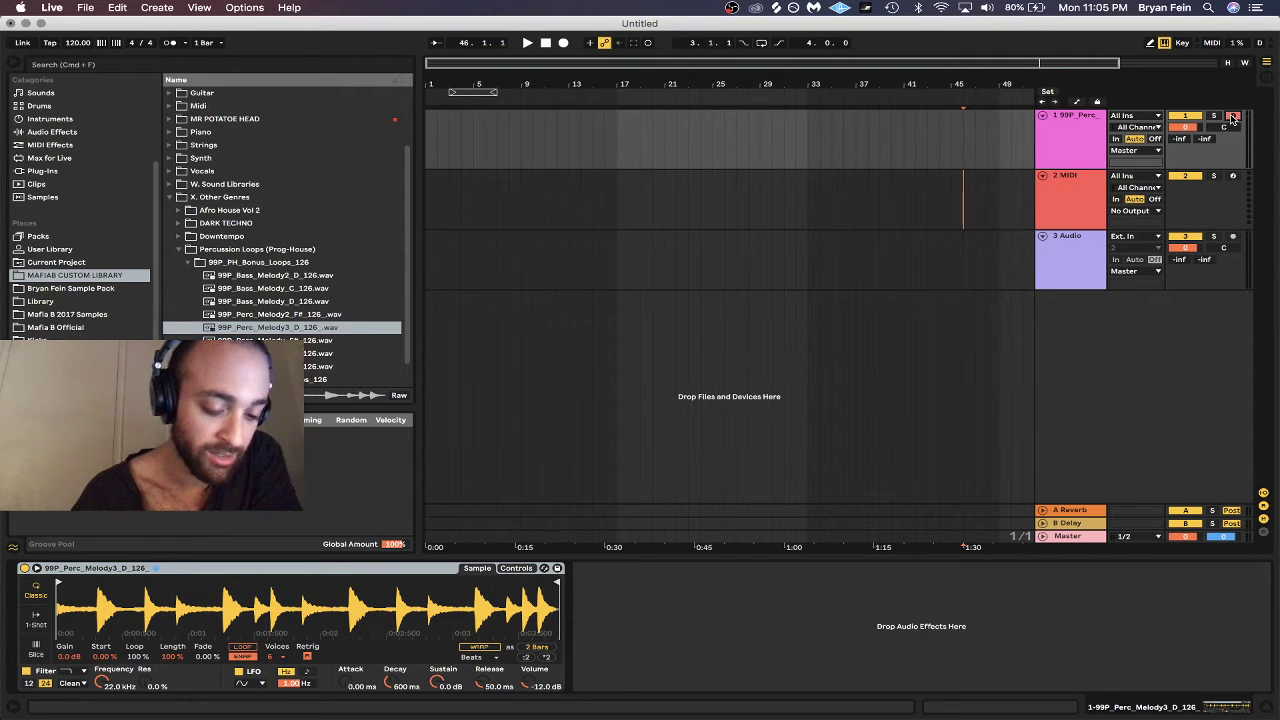
pyautogui.press('a')
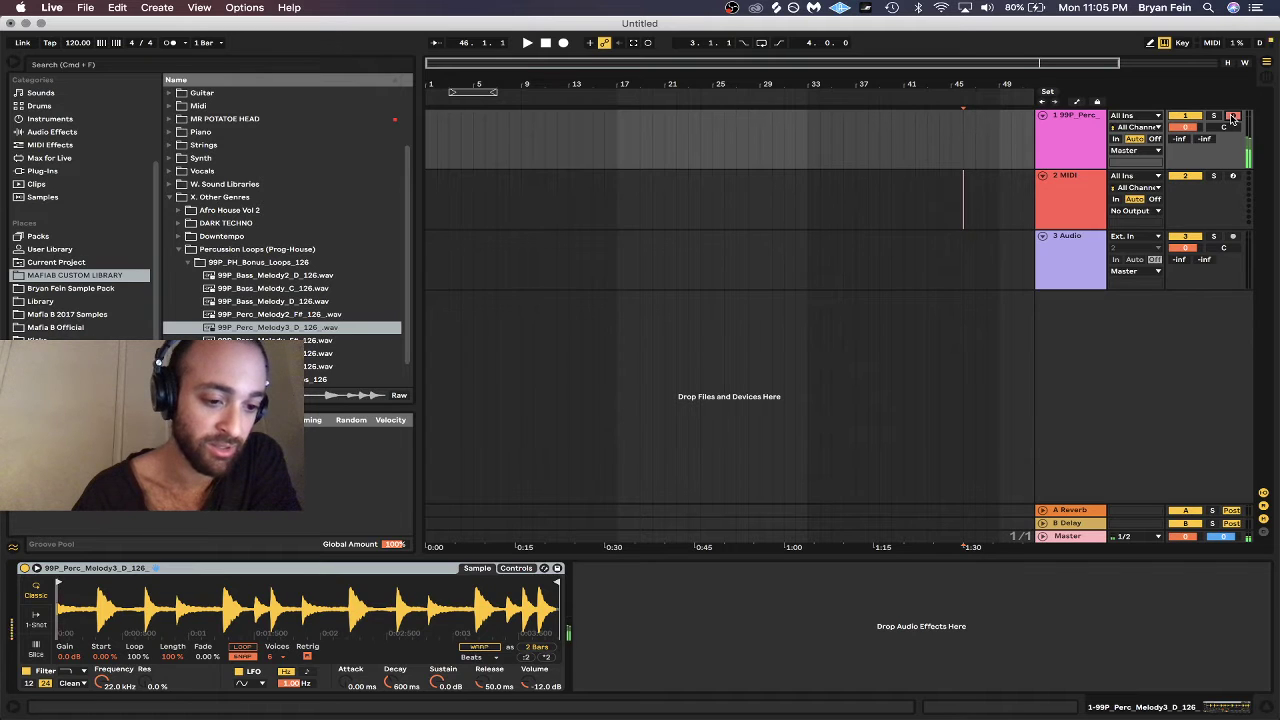
pyautogui.click(36, 653)
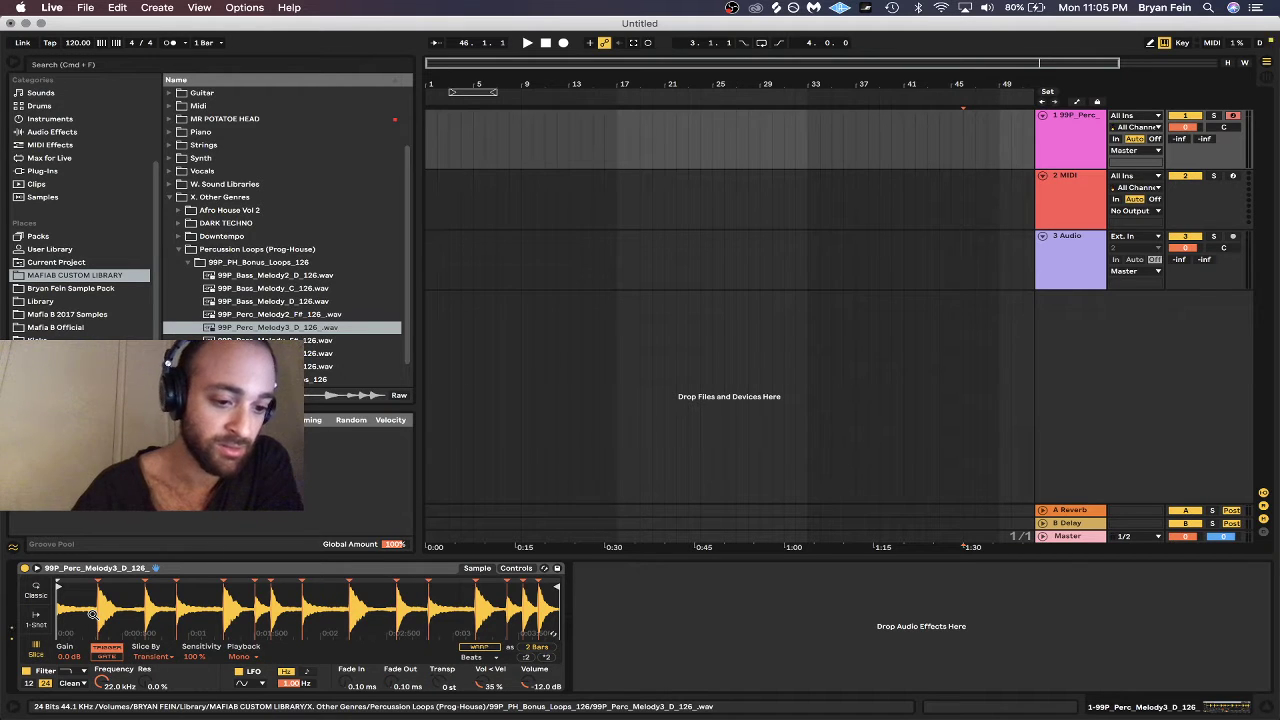
# Set the computer MIDI keyboard octave to C1 to D2 and play several slices of the loop.
pyautogui.press('x')
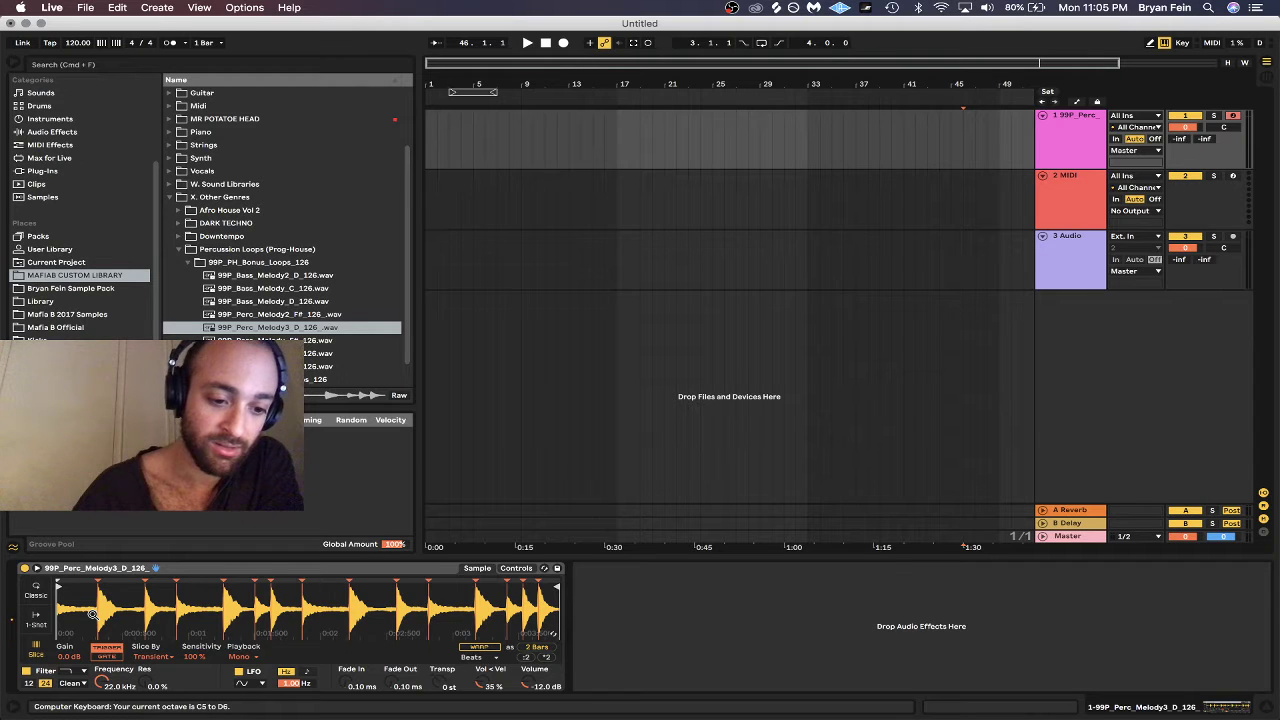
pyautogui.press('a')
pyautogui.press('d')
pyautogui.press('d')
pyautogui.press('d')
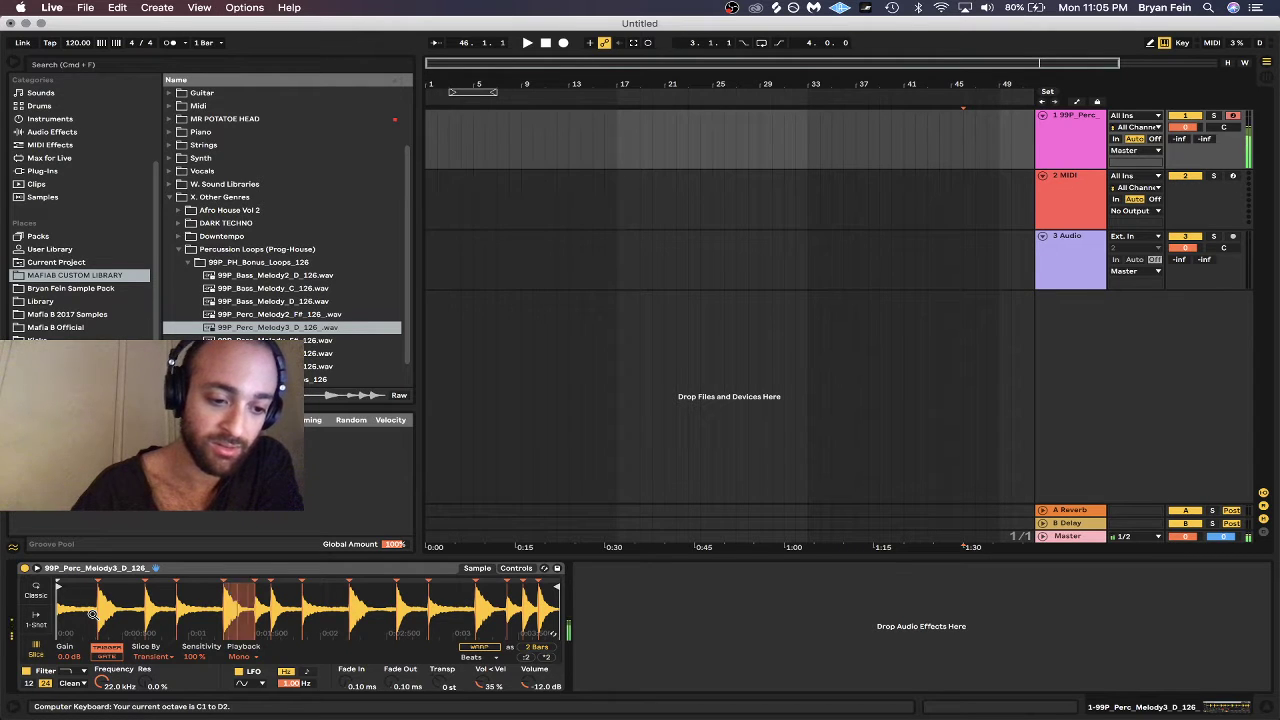
pyautogui.press('s')
pyautogui.press('s')
pyautogui.press('a')
pyautogui.press('a')
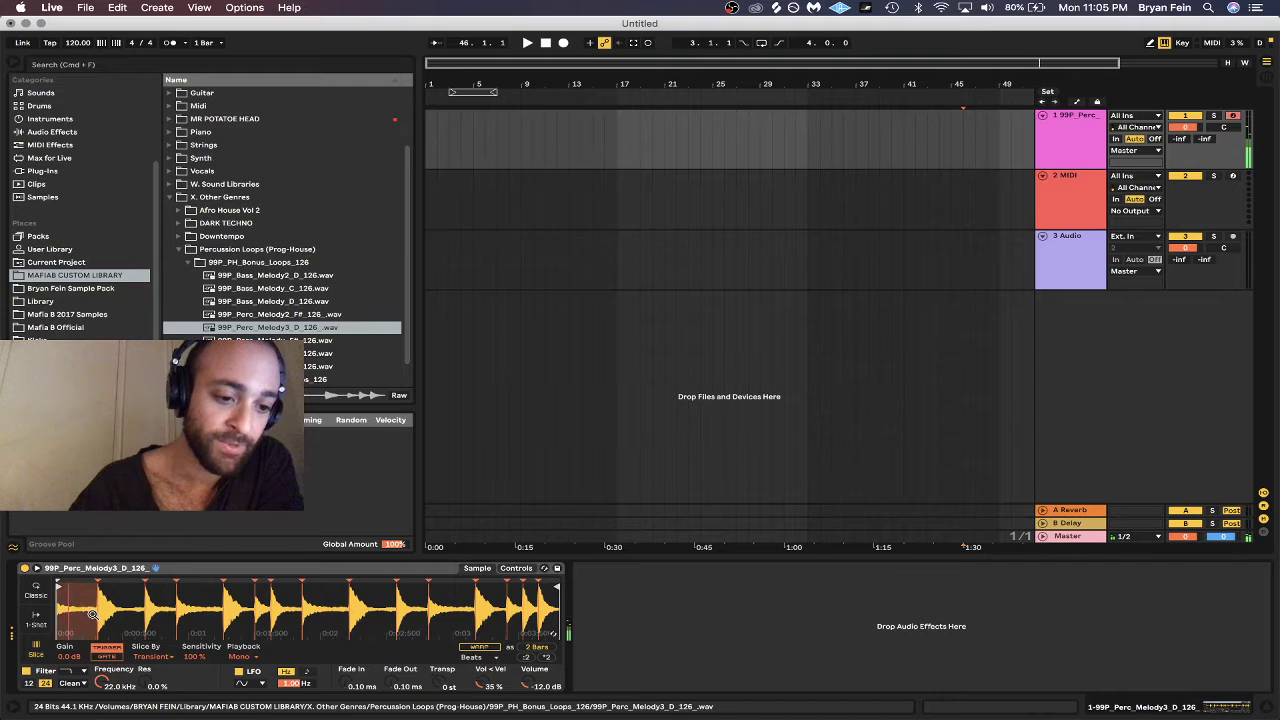
pyautogui.press('a')
pyautogui.press('s')
pyautogui.press('g')
pyautogui.press('k')
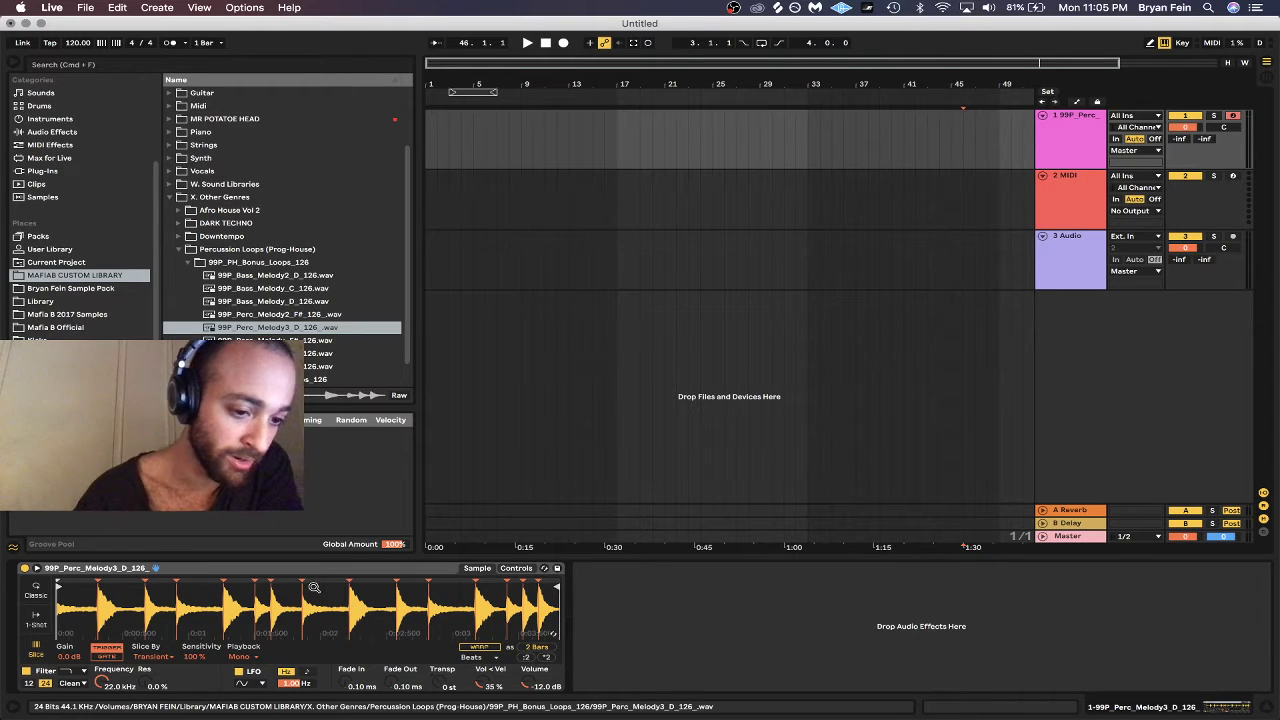
# Audition slices with Simpler in Trigger mode, then set slice triggering to Gate.
pyautogui.click(108, 657)
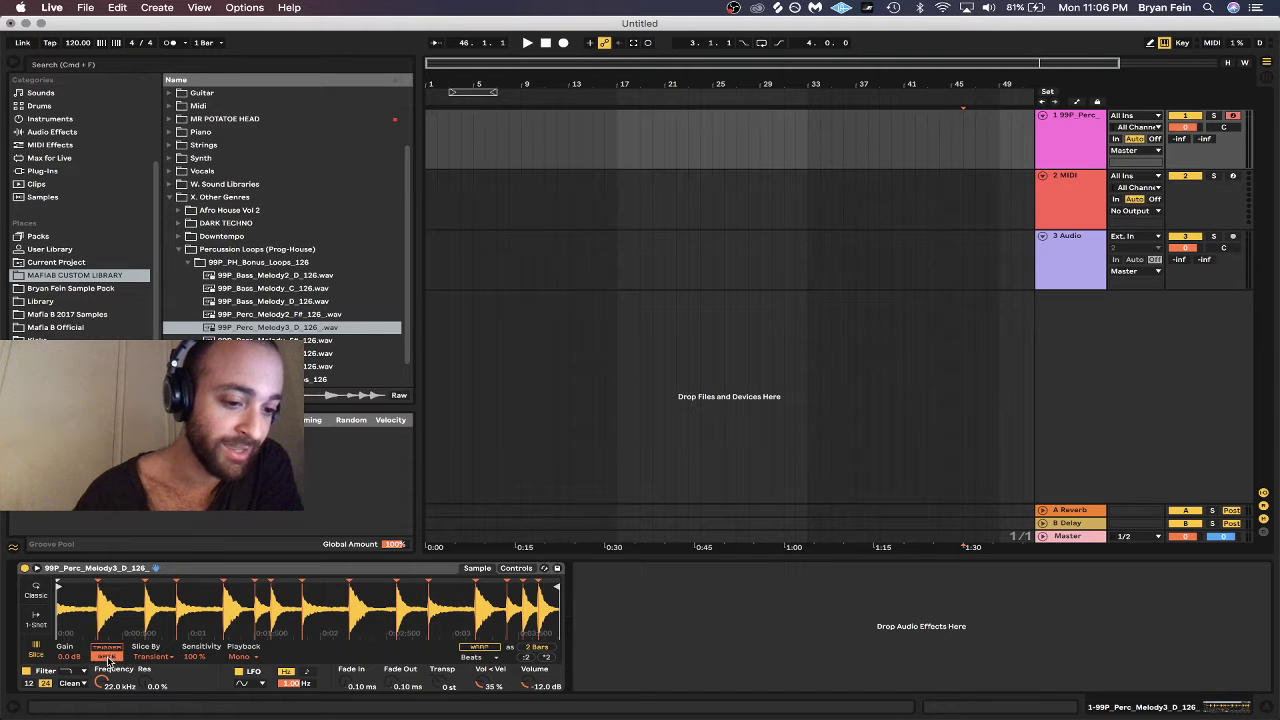
pyautogui.click(113, 650)
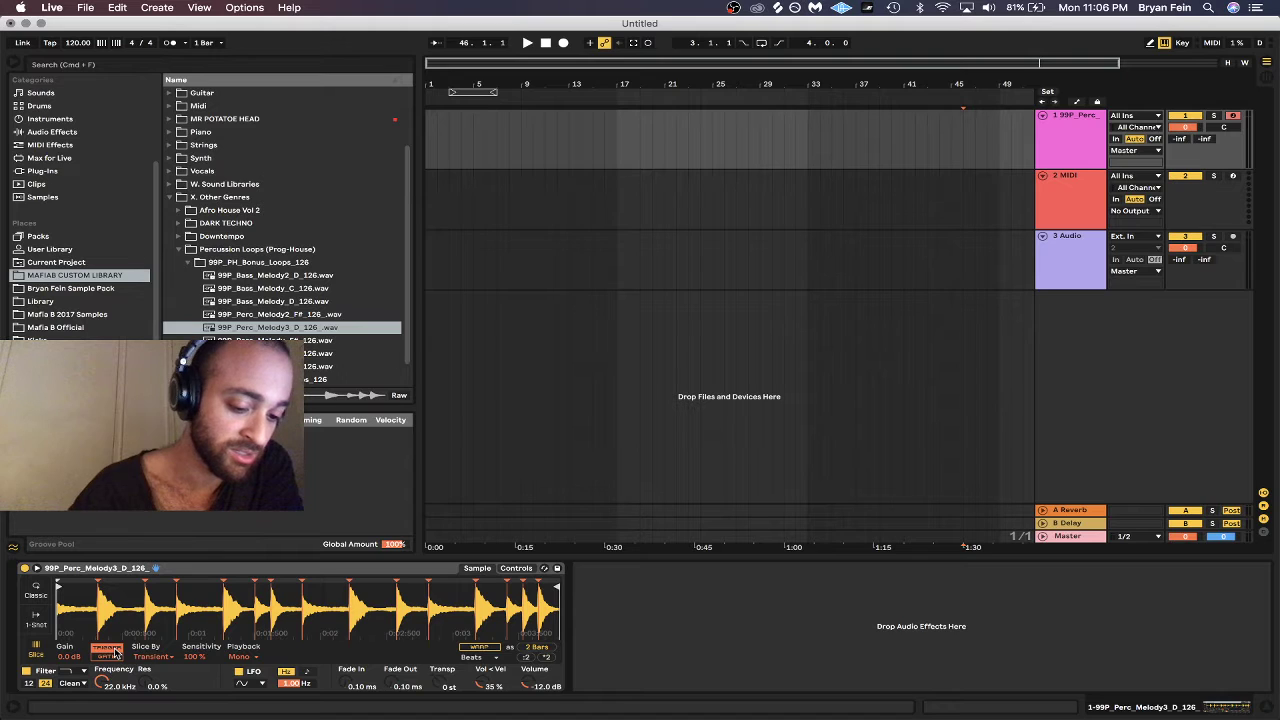
pyautogui.press('a')
pyautogui.press('a')
pyautogui.press('a')
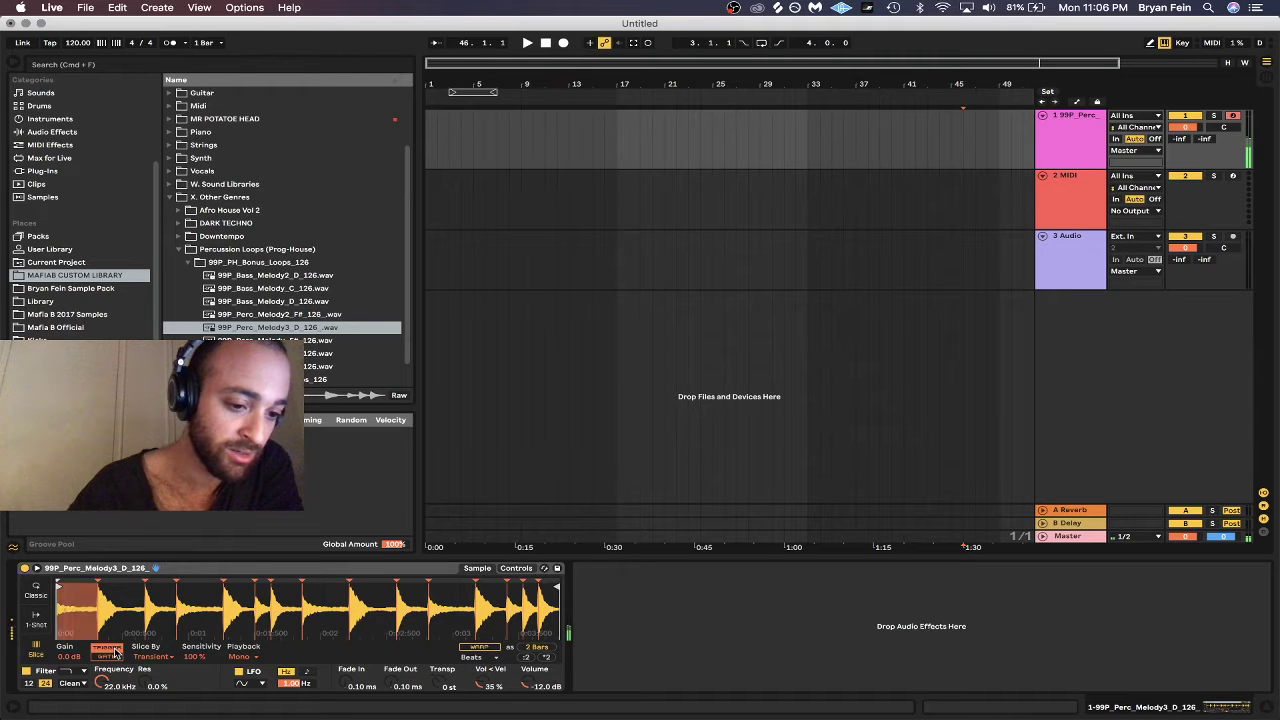
pyautogui.press('a')
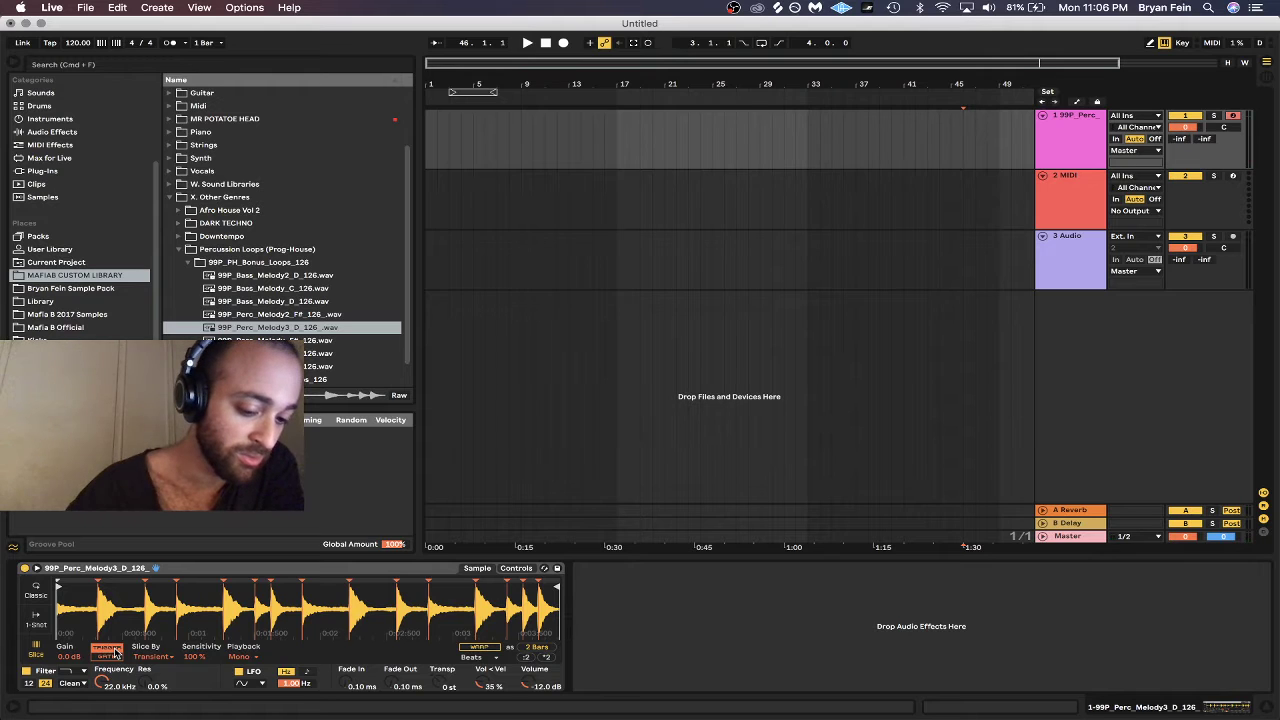
pyautogui.press('a')
pyautogui.press('a')
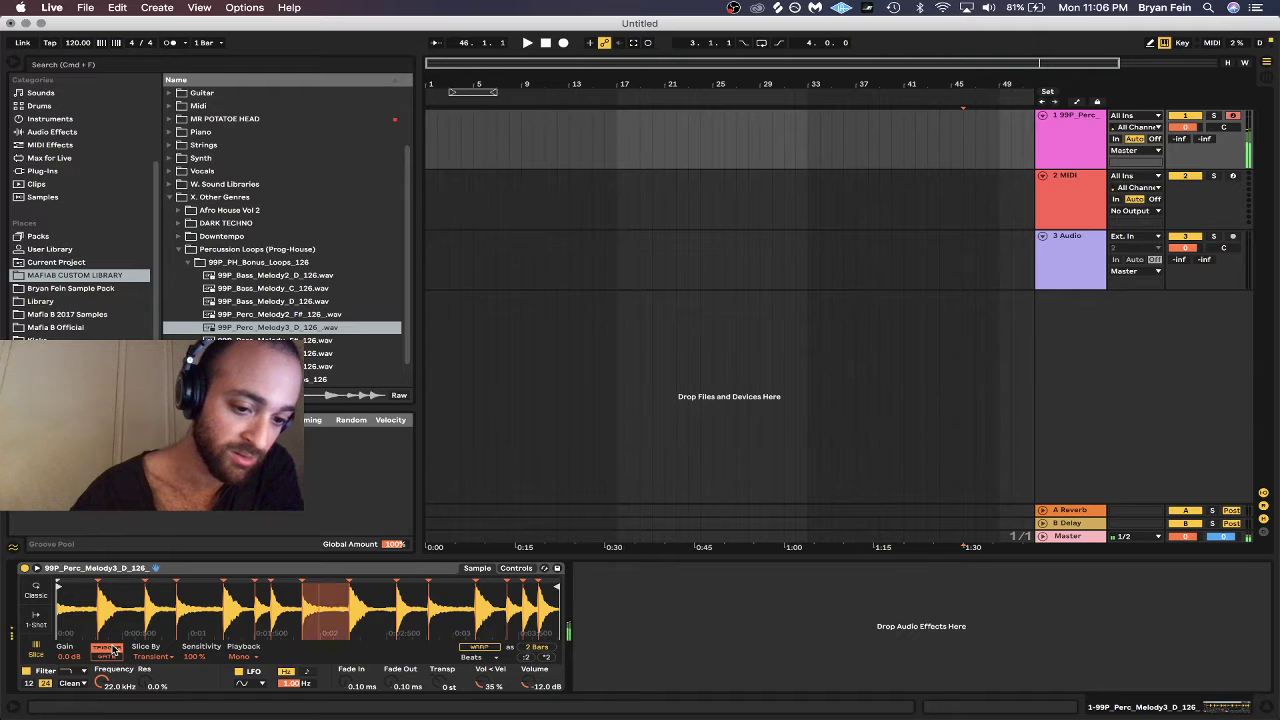
pyautogui.click(108, 657)
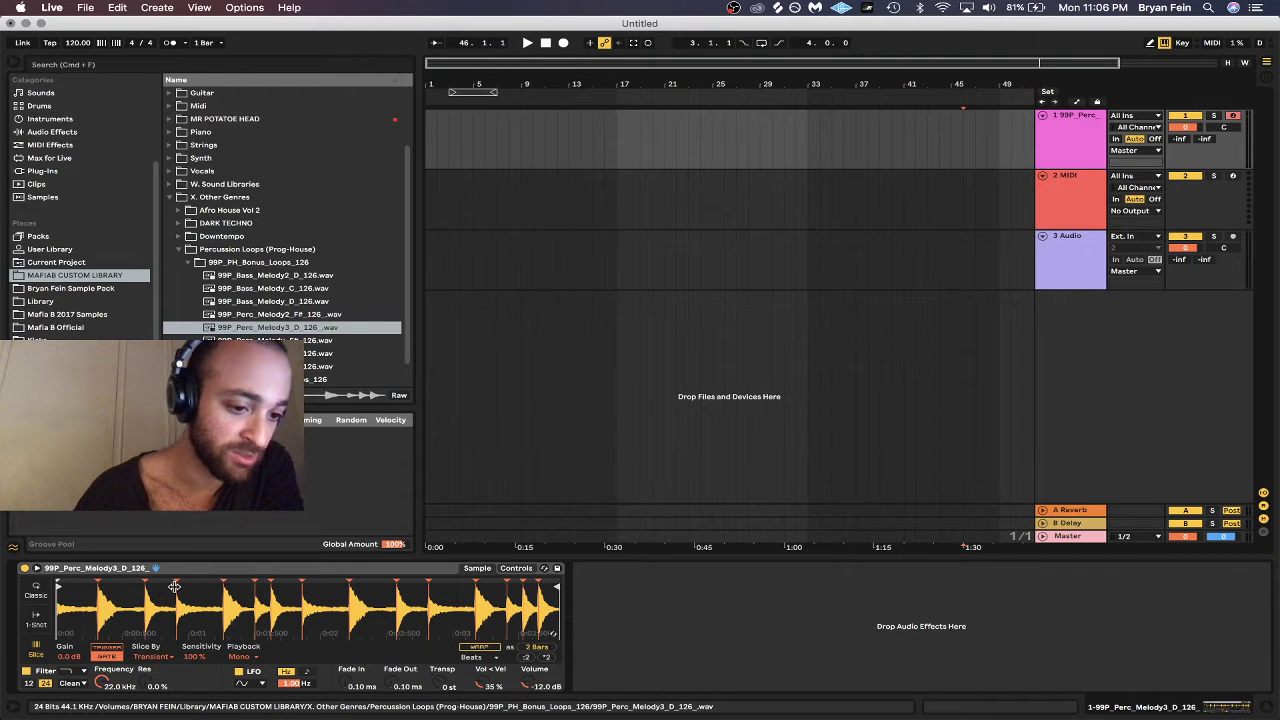
# Lower Simpler's transient slicing Sensitivity to 2 %.
pyautogui.rightClick(248, 569)
pyautogui.click(244, 573)
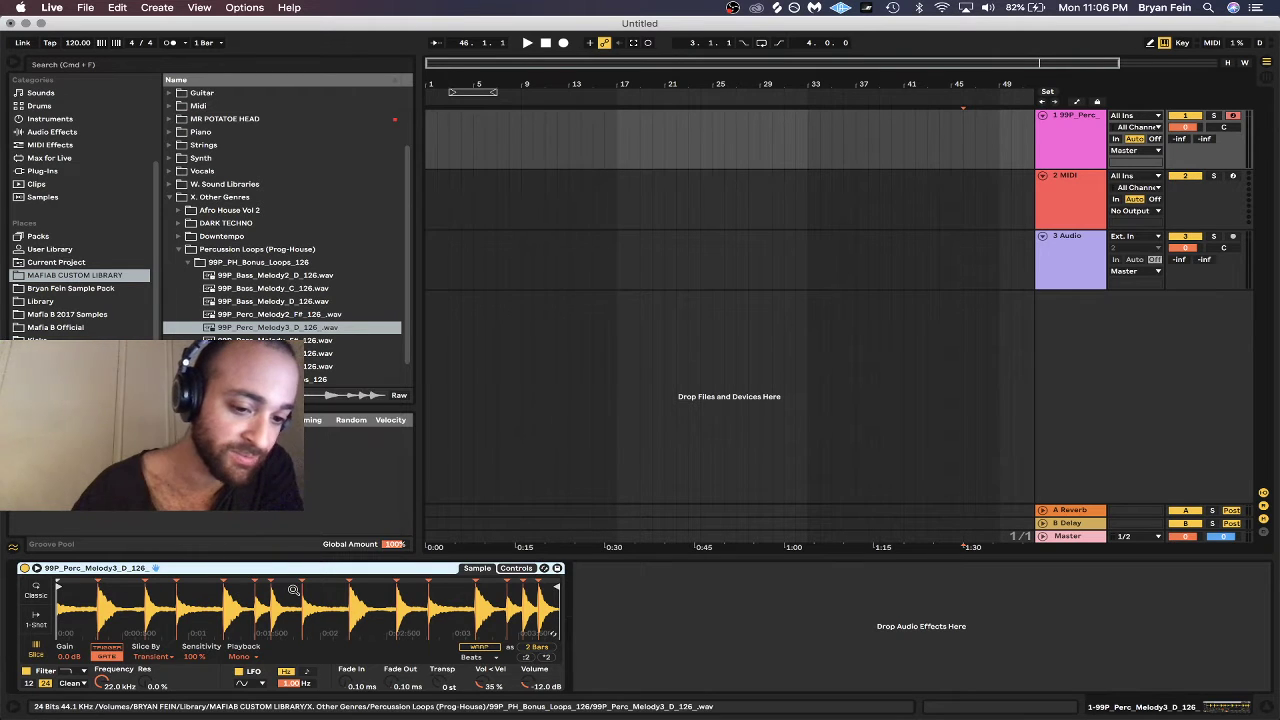
pyautogui.click(188, 656)
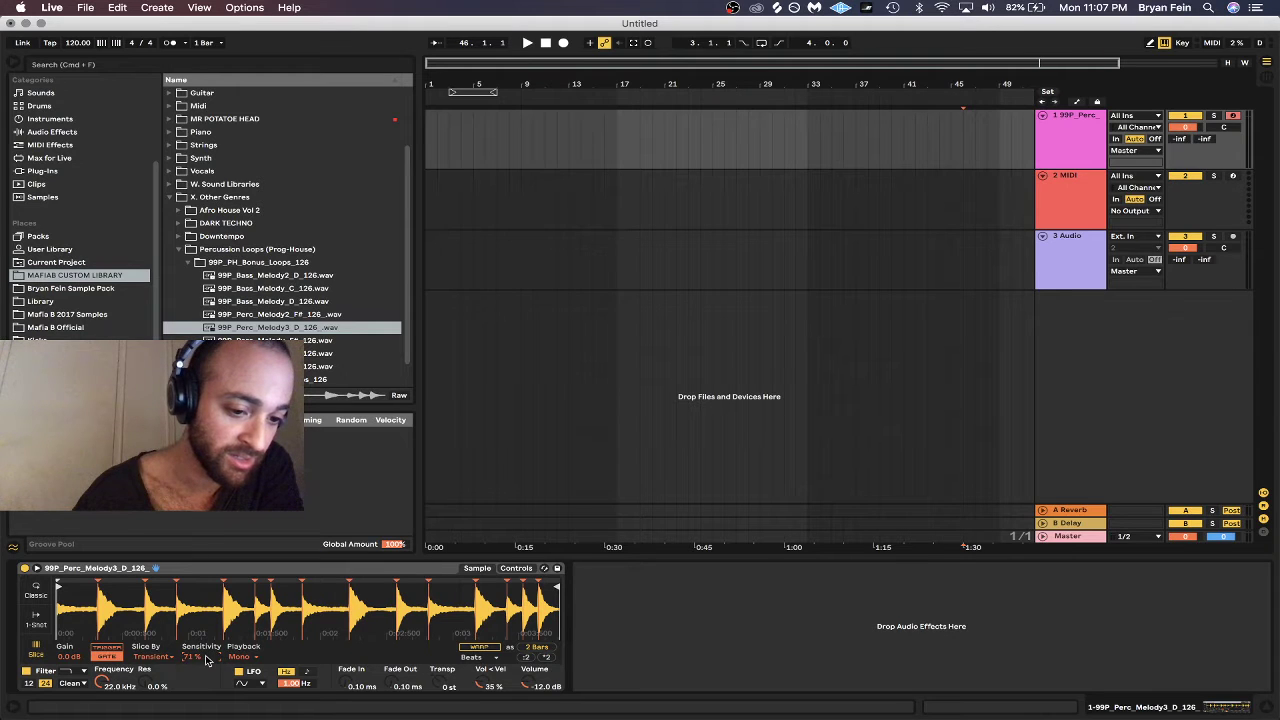
pyautogui.moveTo(207, 660)
pyautogui.mouseDown()
pyautogui.moveTo(207, 696)
pyautogui.moveTo(207, 654)
pyautogui.mouseUp()
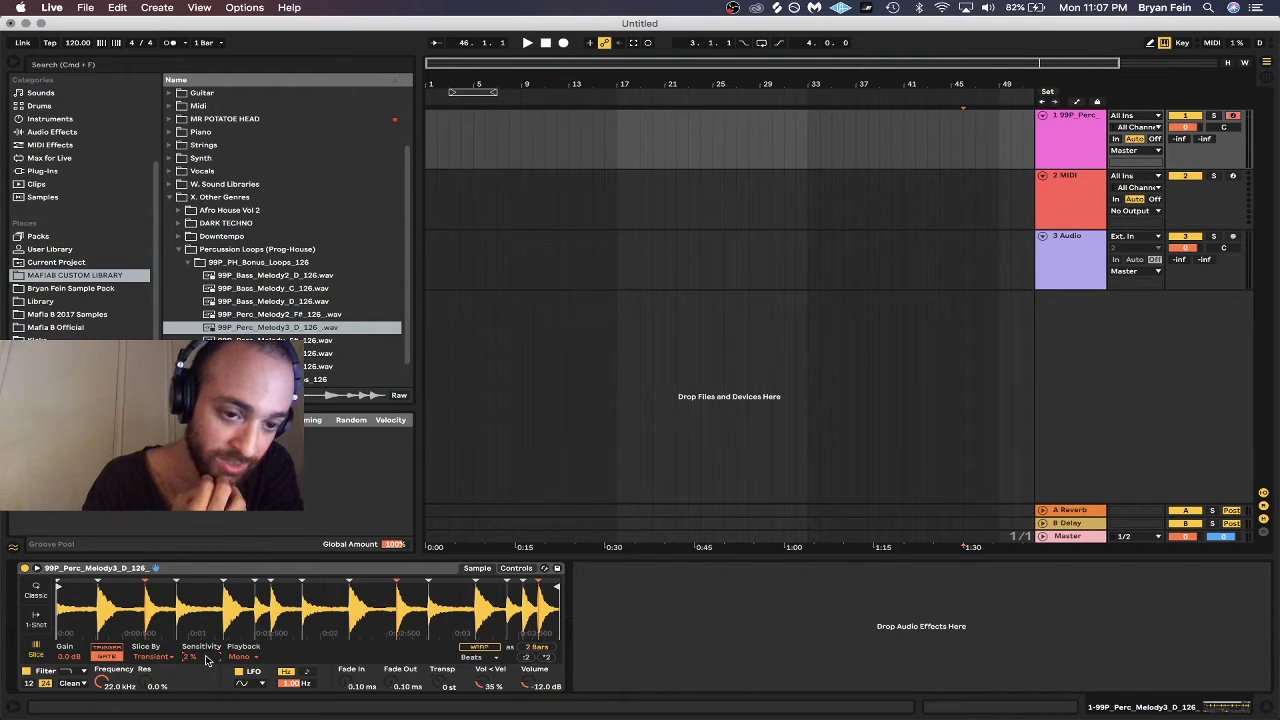
# Preview the loops below 99P_Perc_Melody3_D_126 and collapse the 99P_PH_Bonus_Loops_126 folder.
pyautogui.scroll(-2, 369, 347)
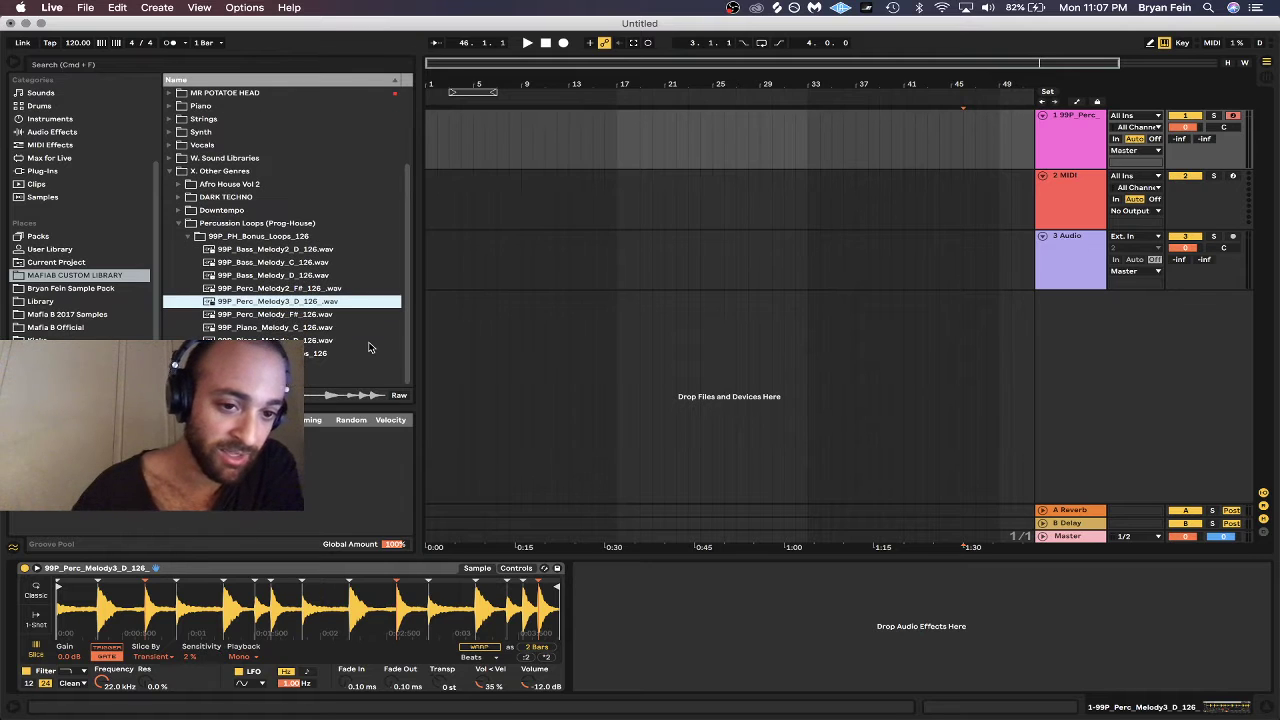
pyautogui.press('Down')
pyautogui.press('Down')
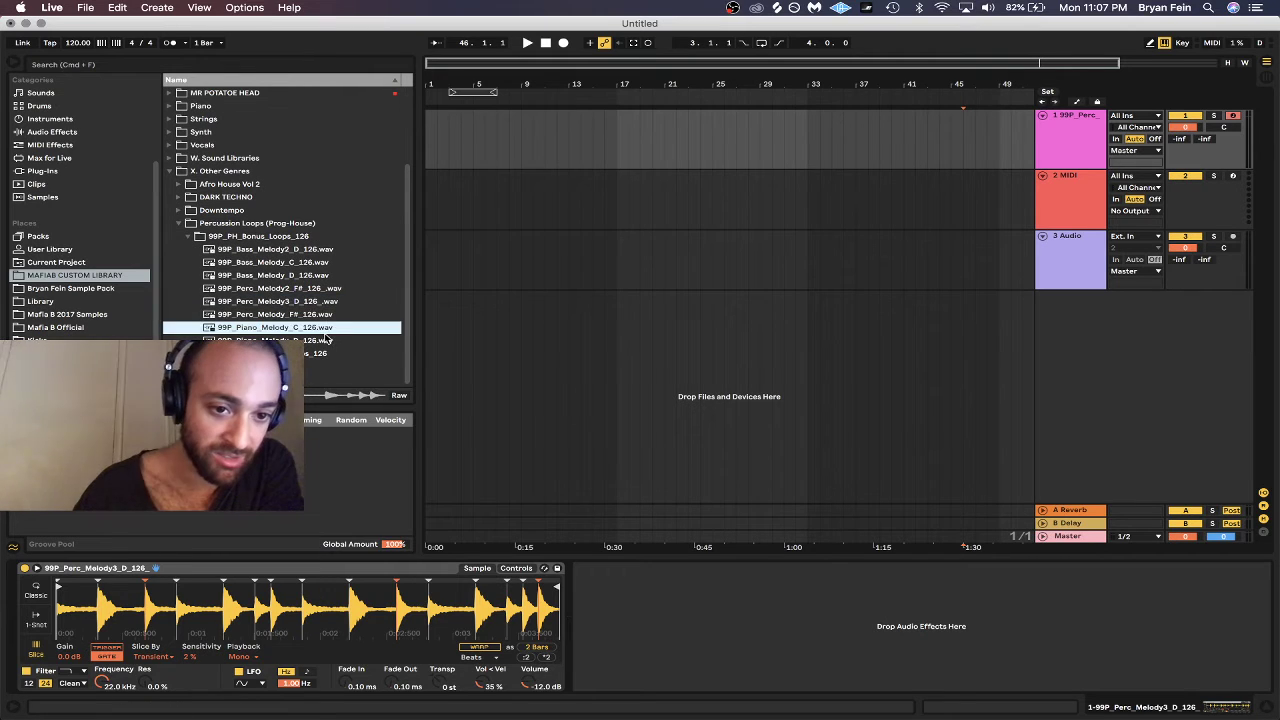
pyautogui.press('Down')
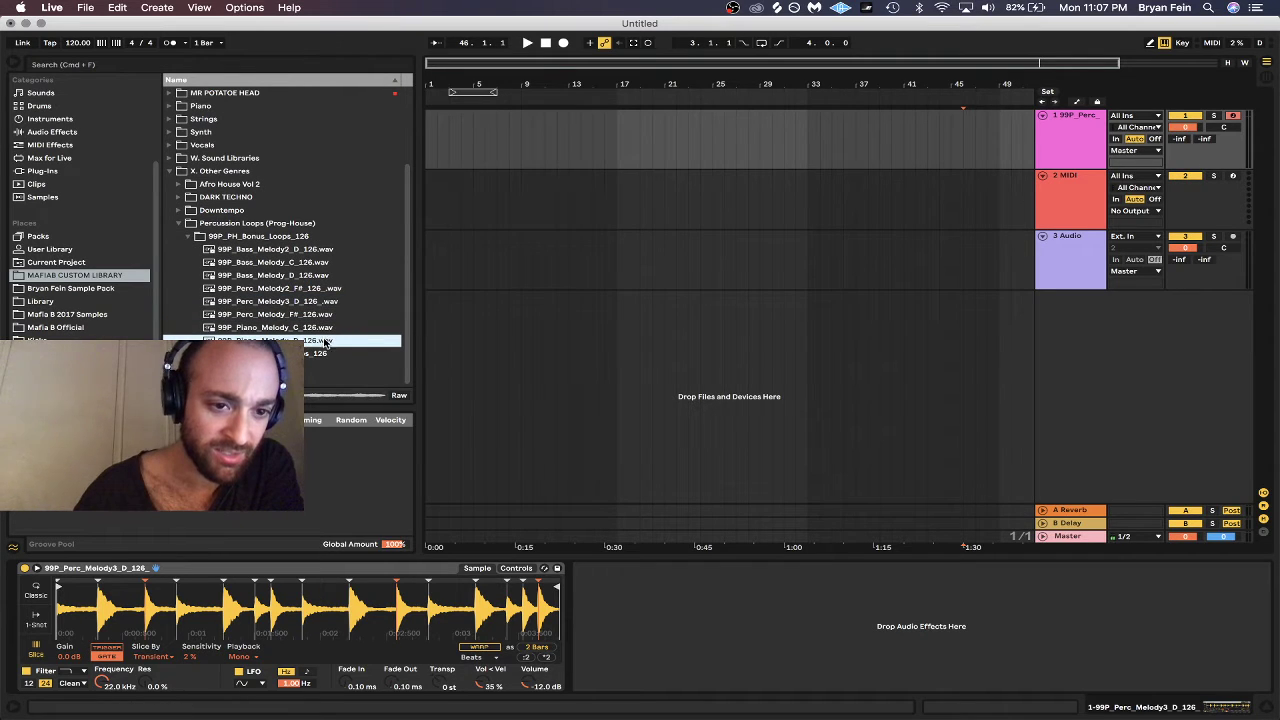
pyautogui.click(250, 237)
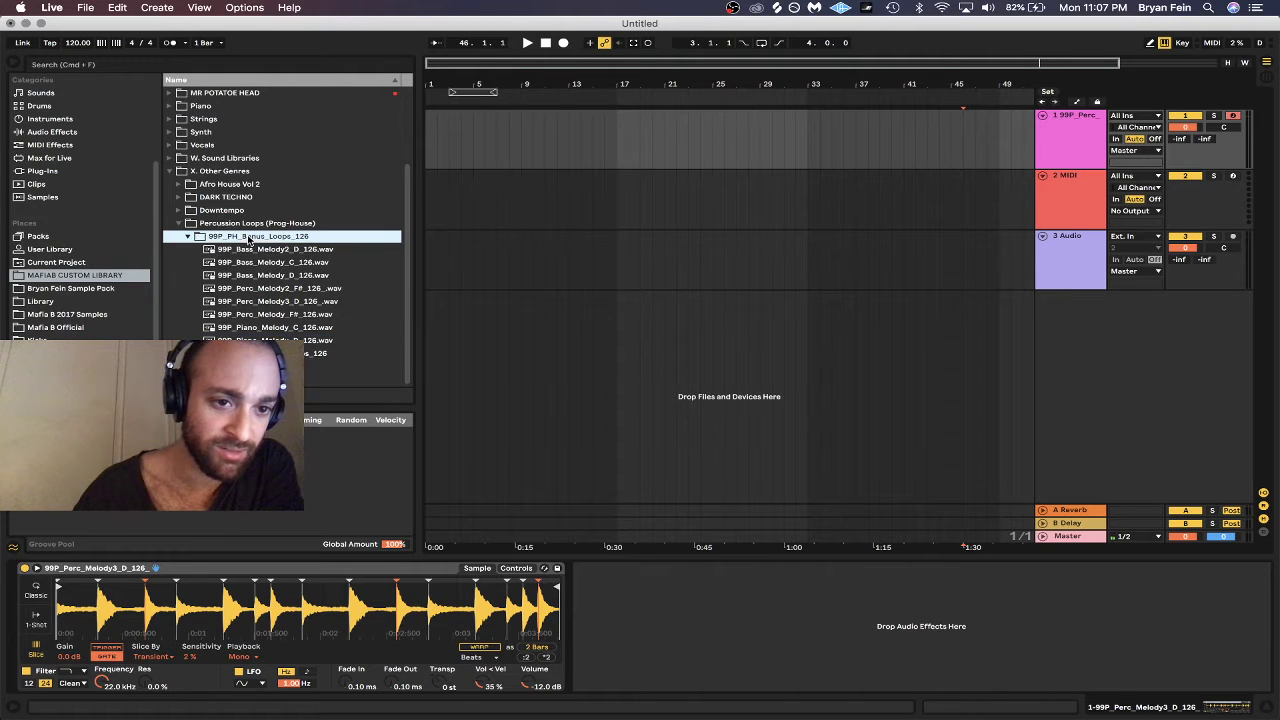
pyautogui.click(194, 237)
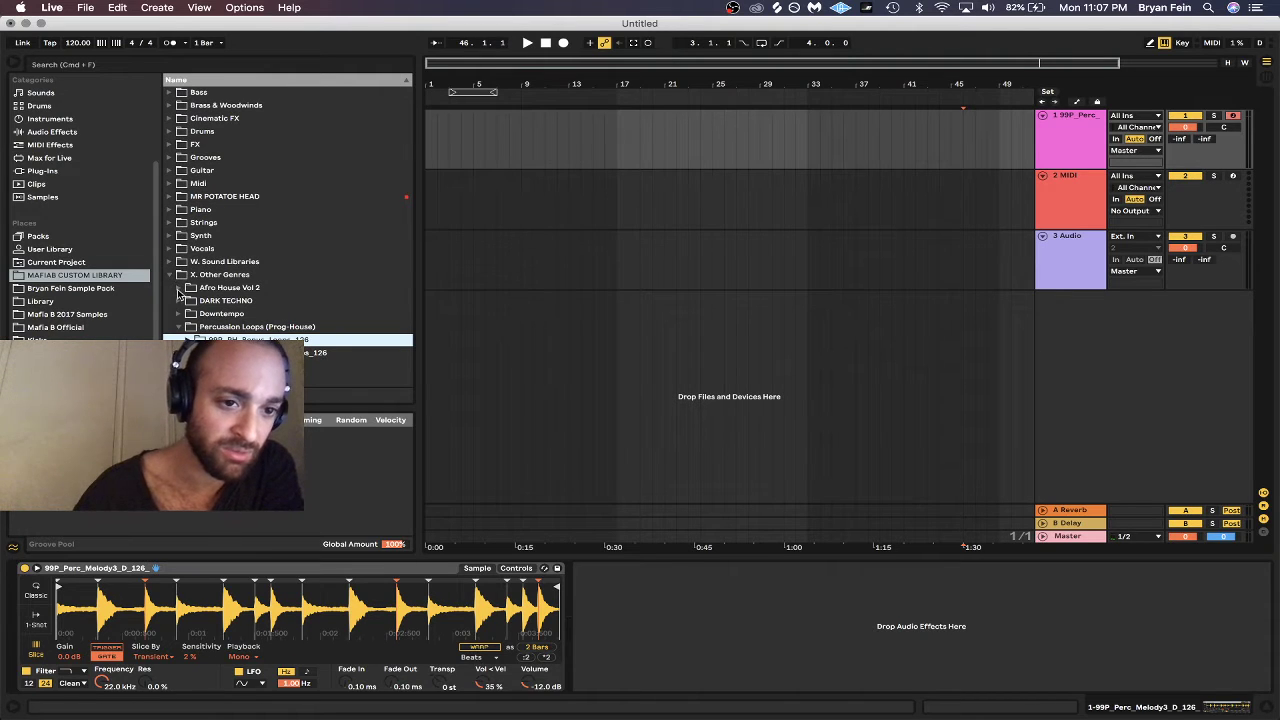
# Open the CAS AH2 Melody Loops 125 Bpm folder within Afro House Vol 2 and preview the 05 D loop.
pyautogui.click(179, 289)
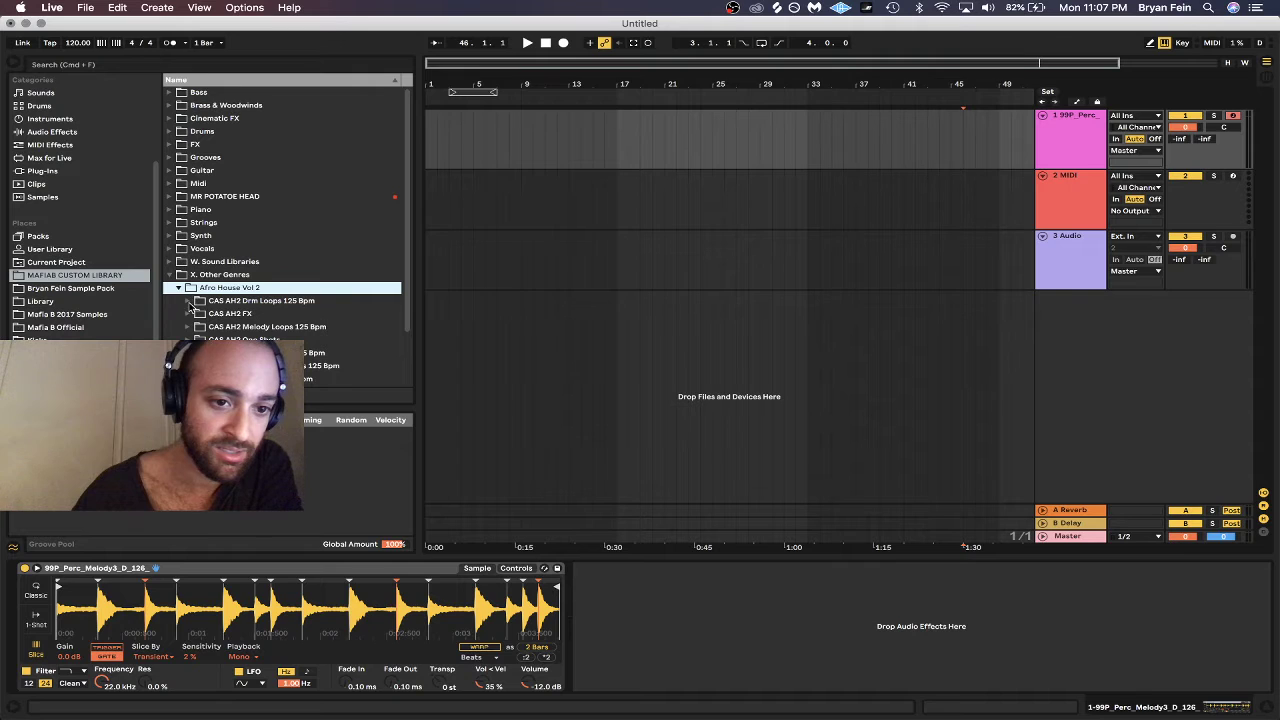
pyautogui.click(187, 326)
pyautogui.scroll(-2, 190, 320)
pyautogui.click(204, 325)
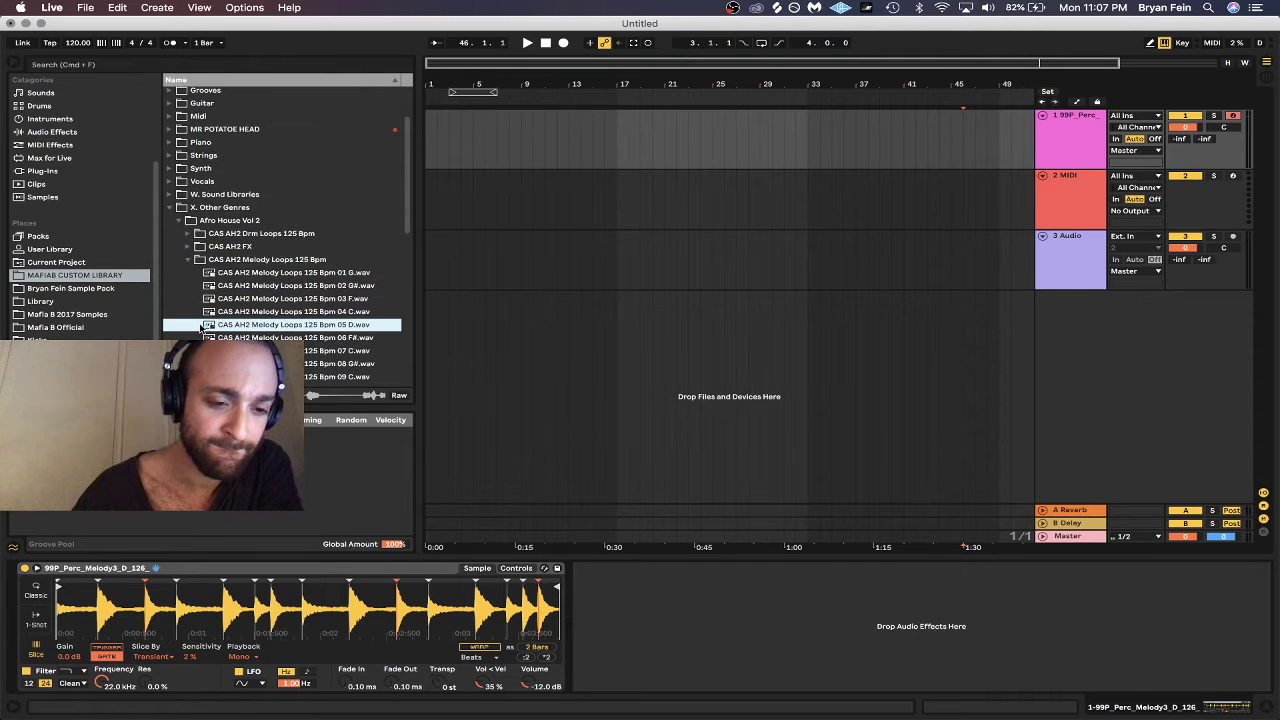
# Preview more melody loops and load CAS AH2 Melody Loops 125 Bpm 07 C into Simpler in place of the percussion loop.
pyautogui.click(236, 304)
pyautogui.click(238, 339)
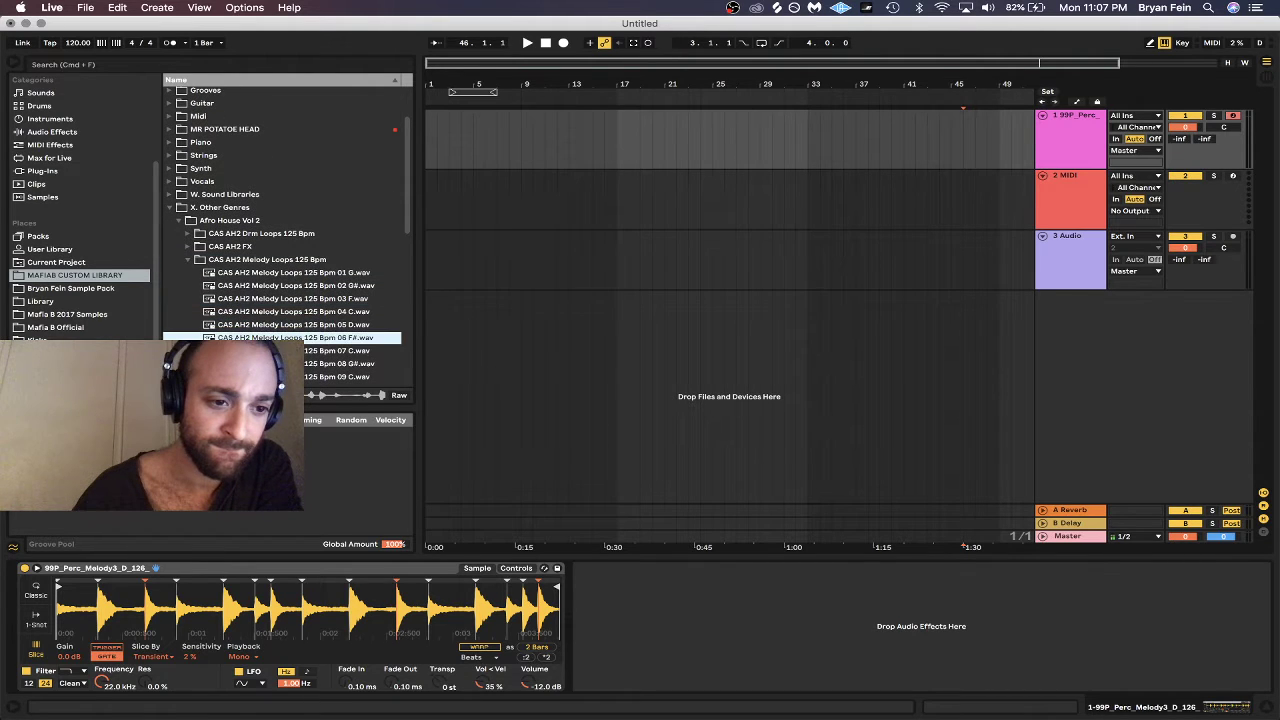
pyautogui.click(238, 351)
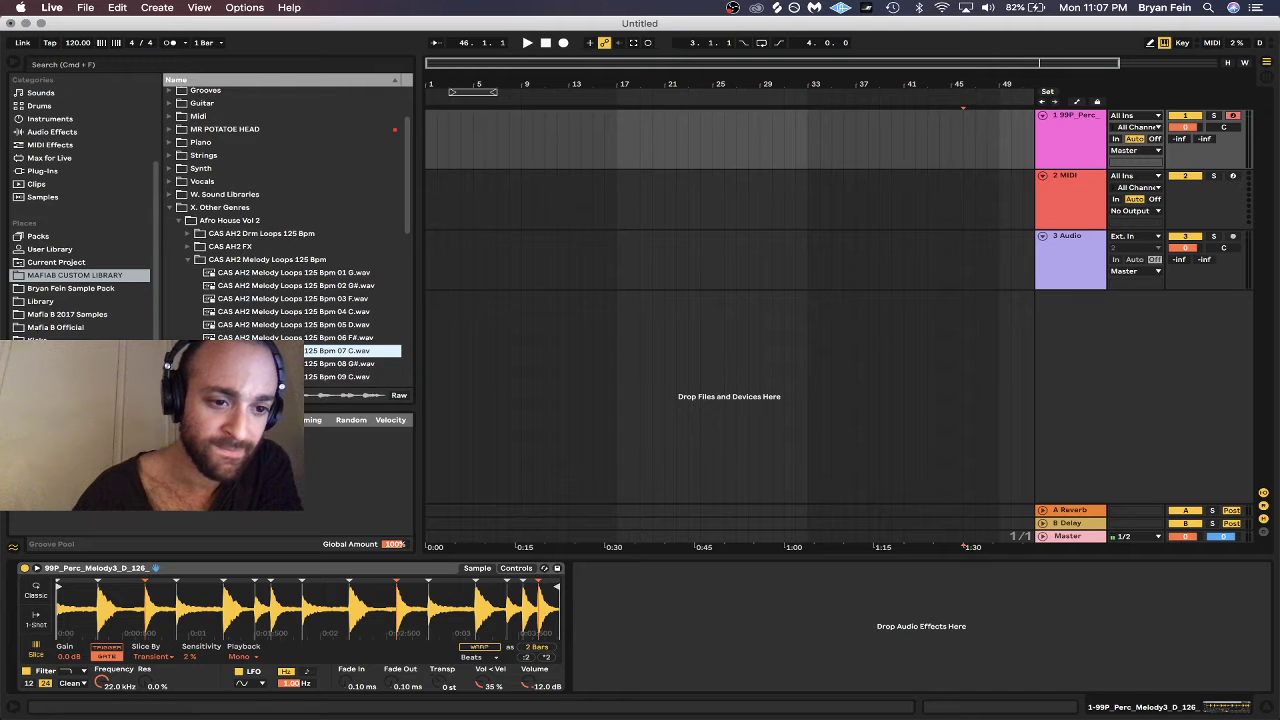
pyautogui.moveTo(238, 351); pyautogui.dragTo(194, 600)
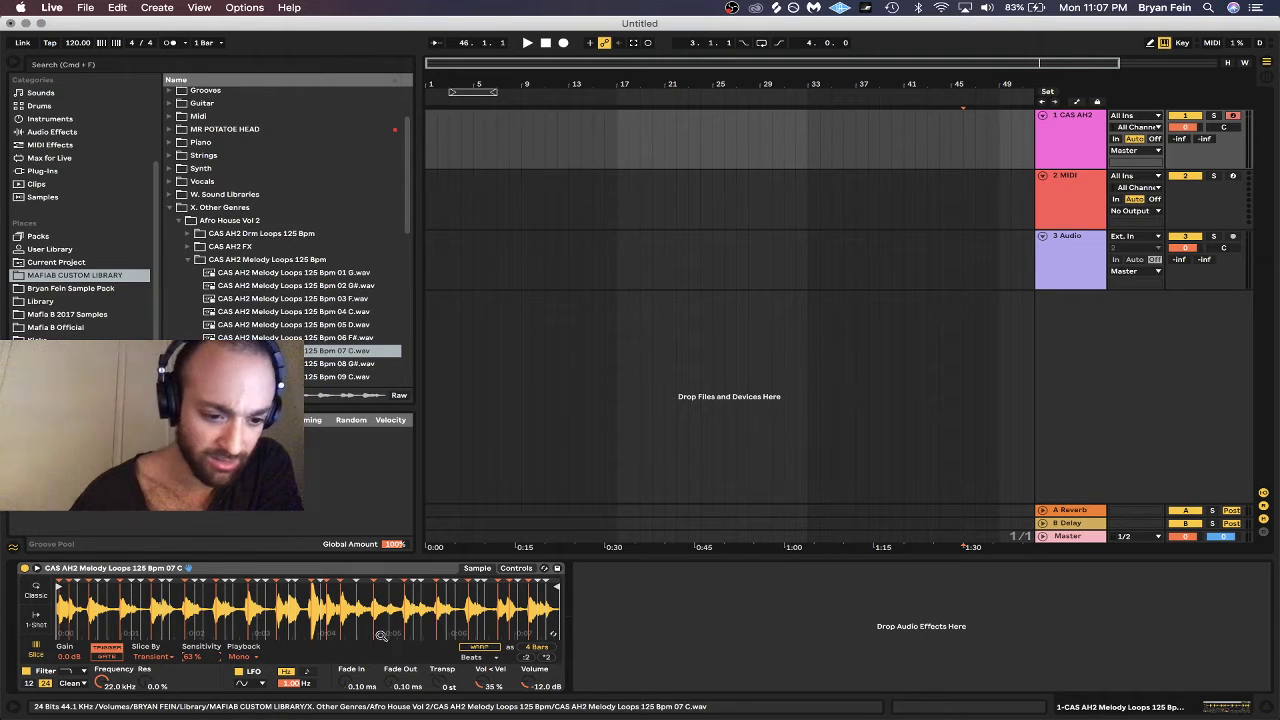
# Expand Simpler's sample display, lower the slicing Sensitivity to 0 %, and play the first slice.
pyautogui.click(487, 569)
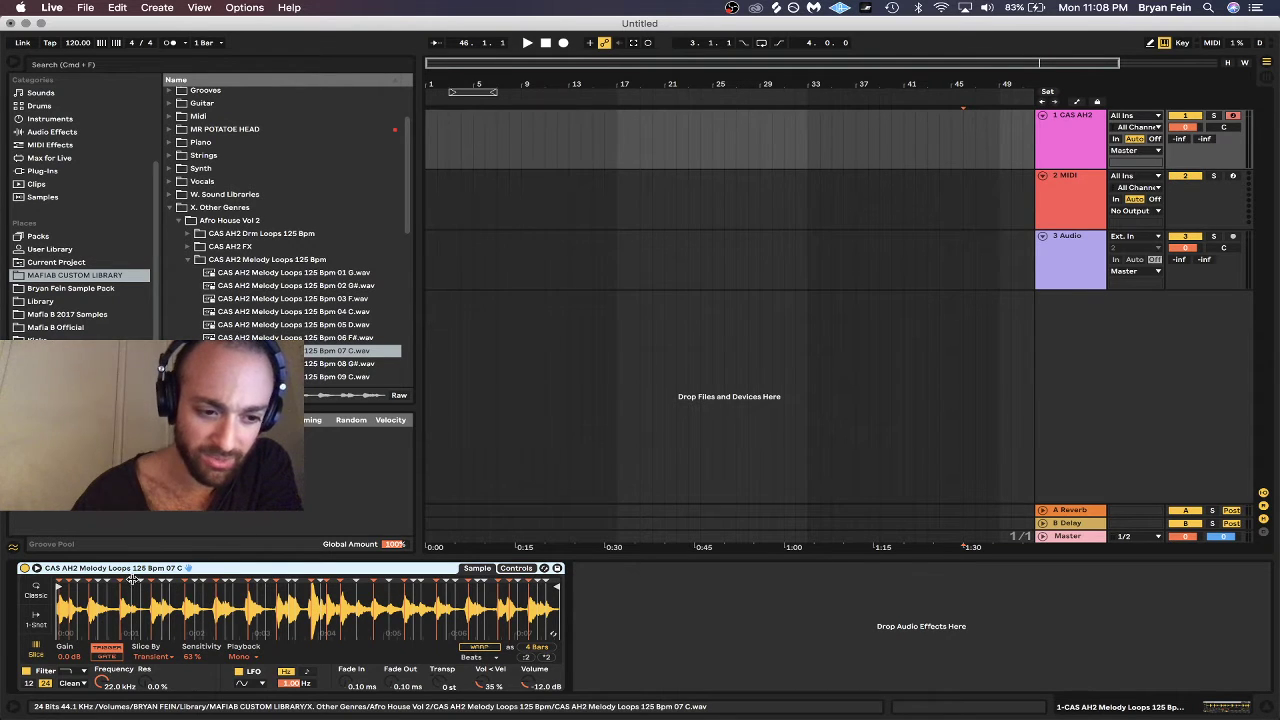
pyautogui.click(35, 568)
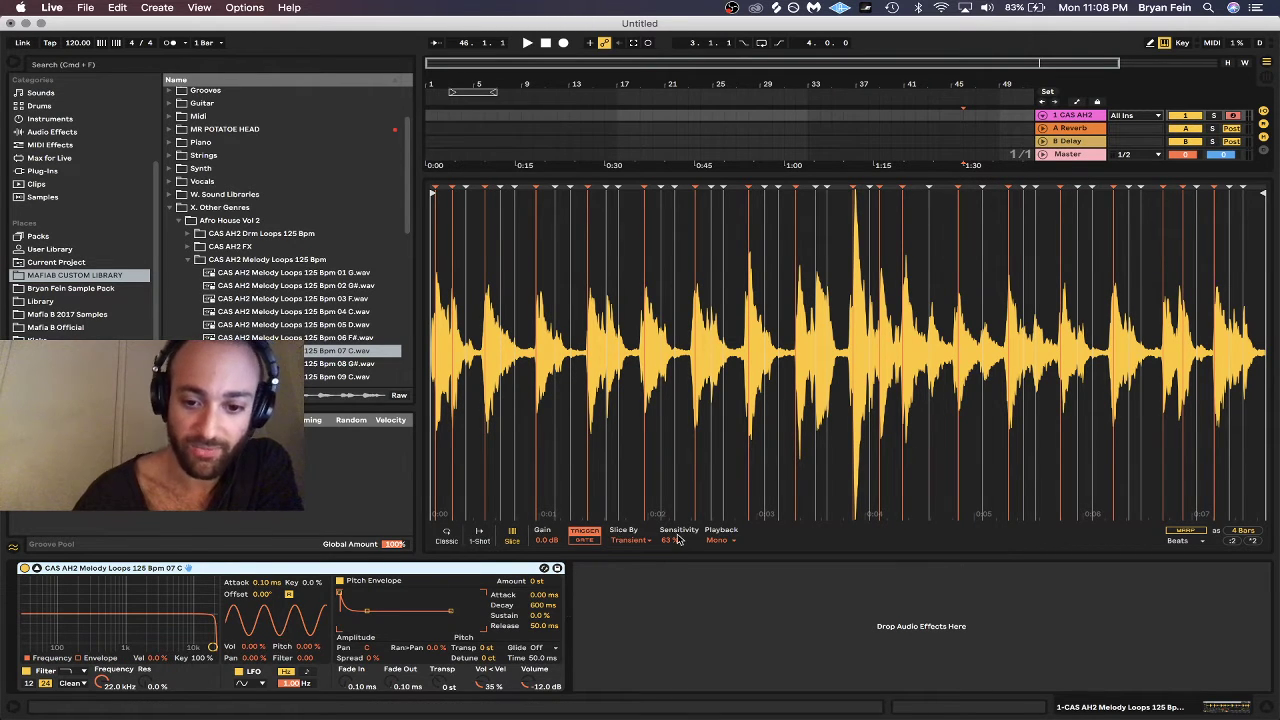
pyautogui.moveTo(668, 540); pyautogui.dragTo(668, 603)
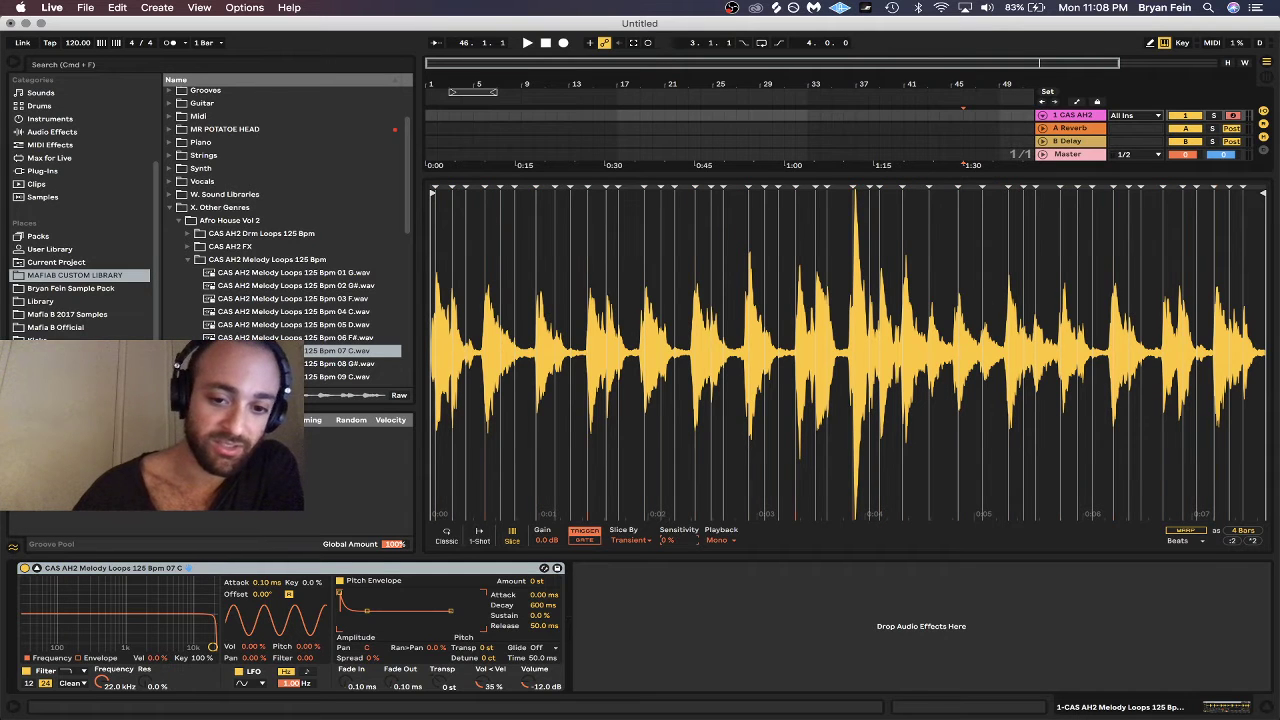
pyautogui.press('a')
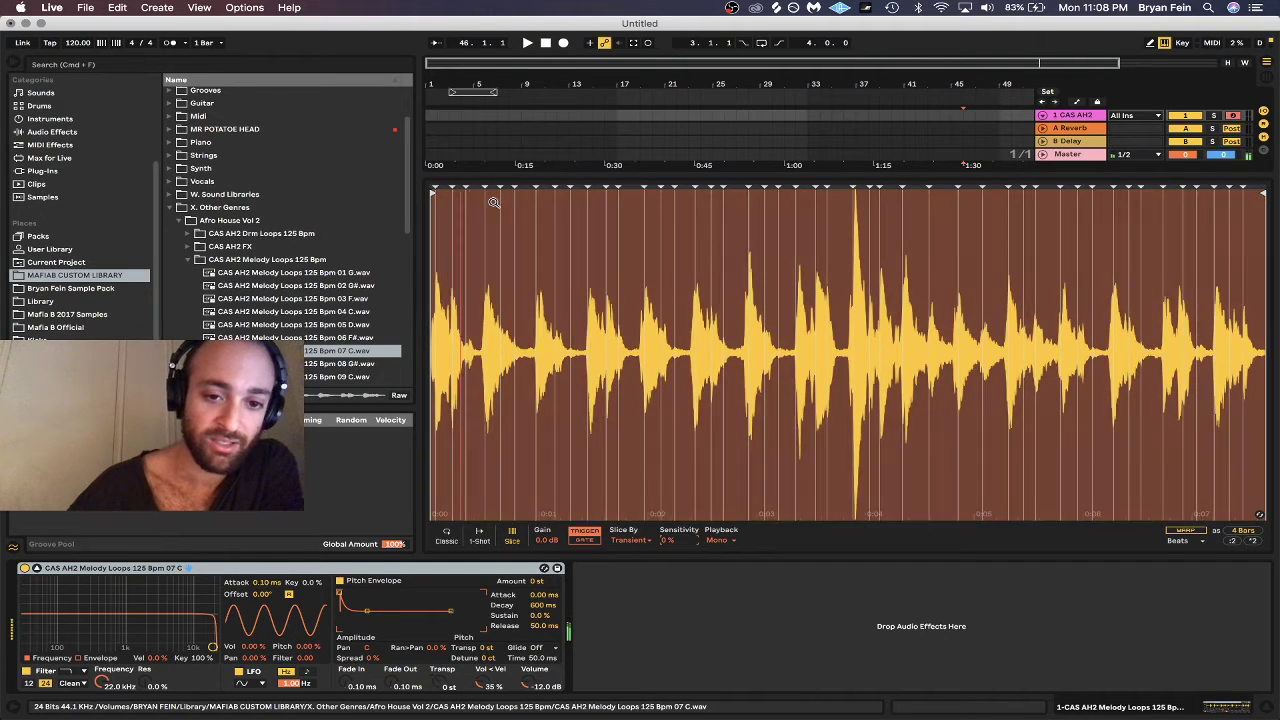
pyautogui.press('a')
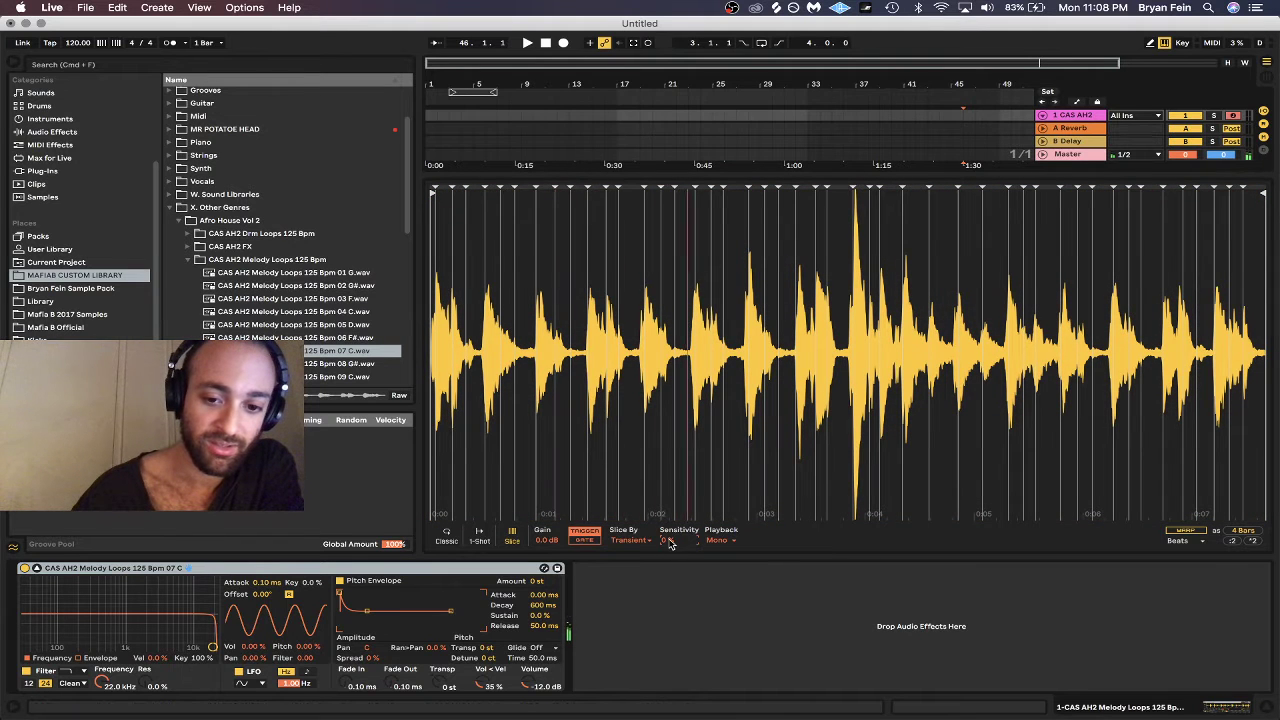
# Raise Sensitivity to 100 %, play the first slice, and lower Sensitivity to 4 %.
pyautogui.moveTo(671, 541); pyautogui.dragTo(671, 440)
pyautogui.press('a')
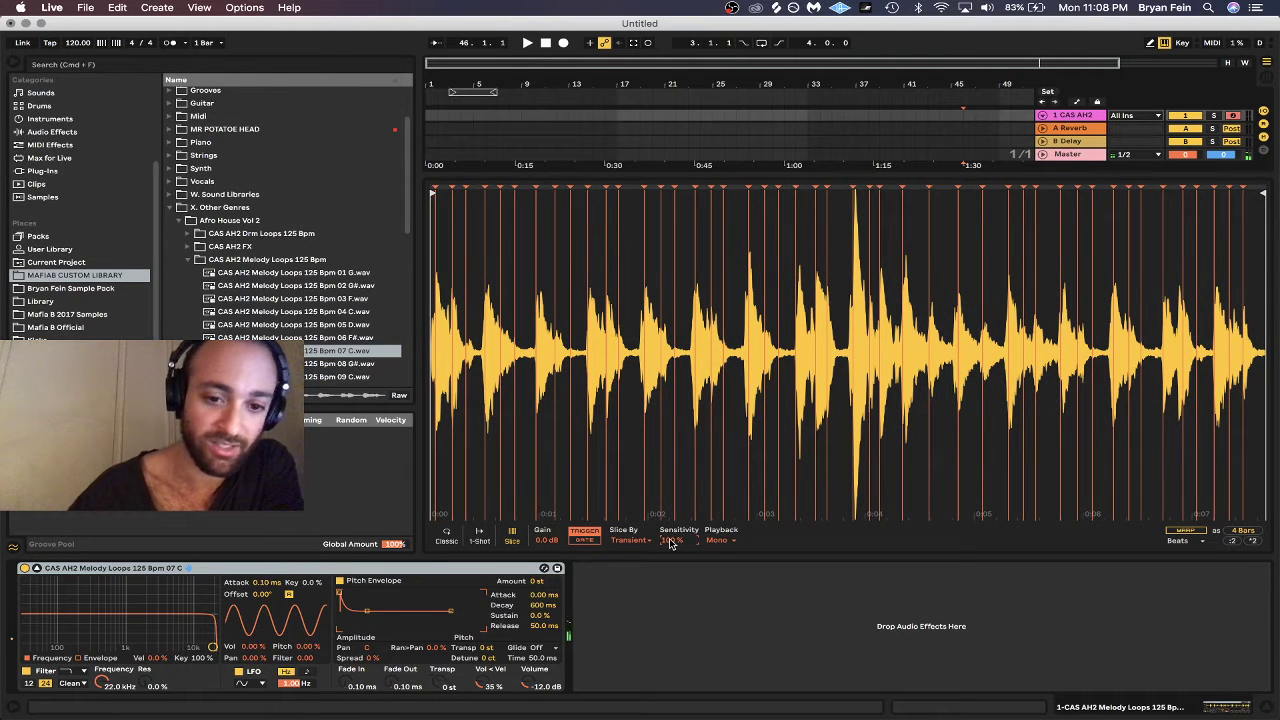
pyautogui.moveTo(671, 542); pyautogui.dragTo(671, 642)
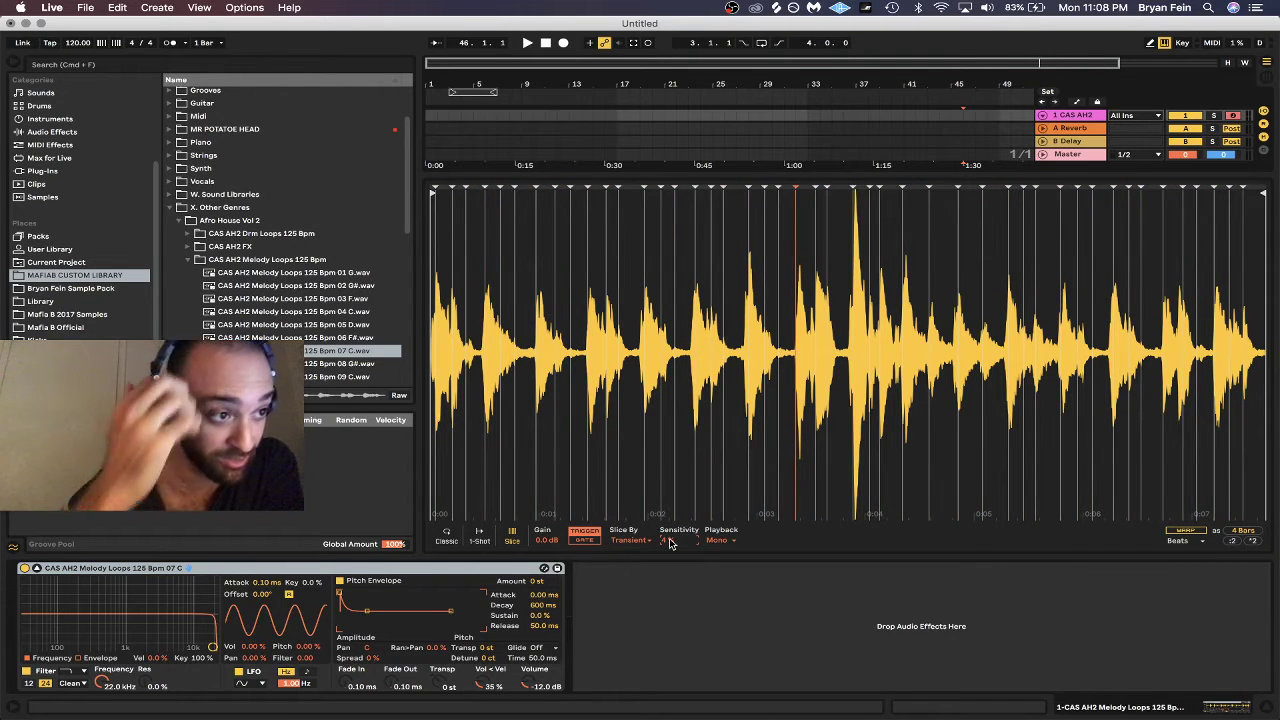
# Try Simpler's slicing Sensitivity at 41 % and 100 %, and set it to 51 %.
pyautogui.moveTo(671, 540); pyautogui.dragTo(671, 503)
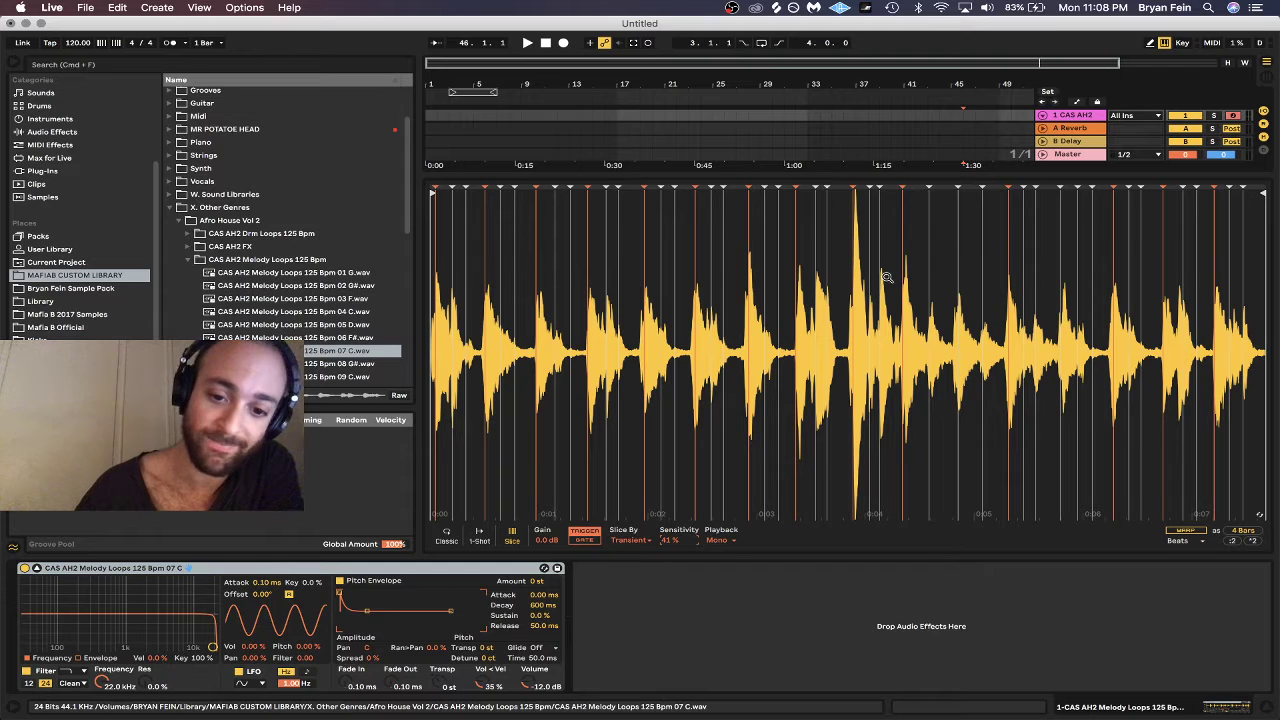
pyautogui.moveTo(672, 543); pyautogui.dragTo(673, 545)
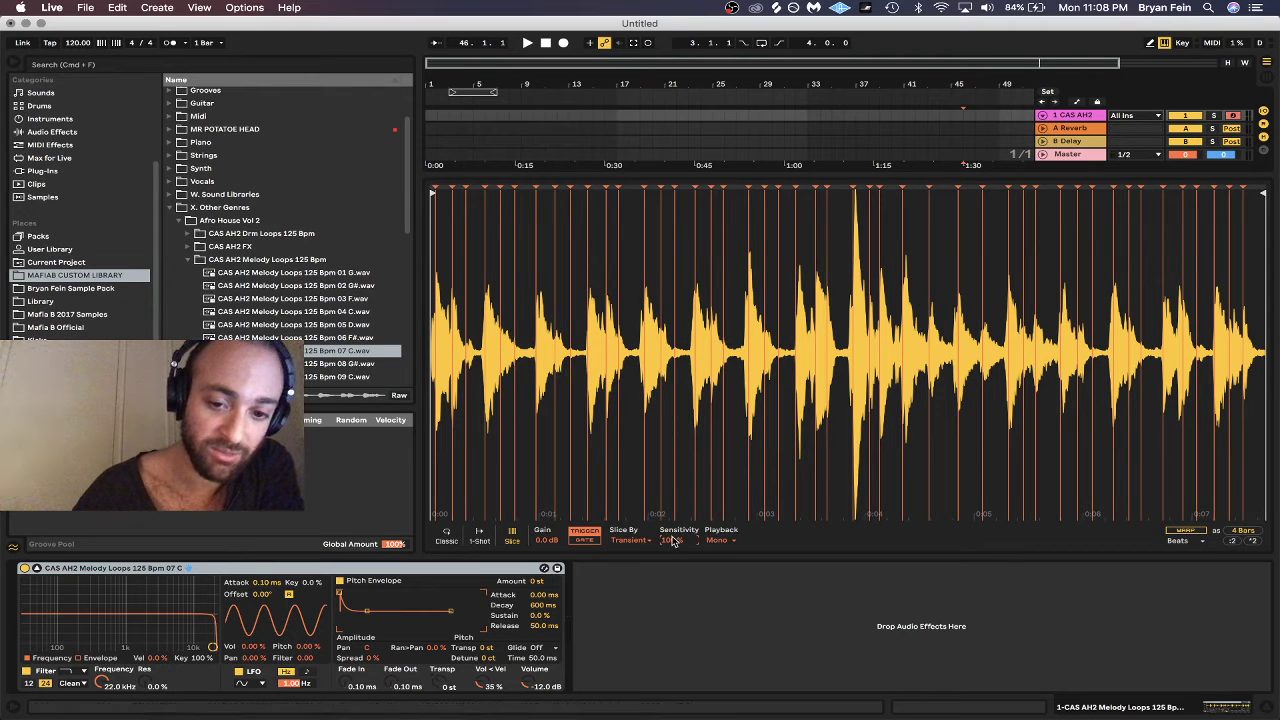
pyautogui.moveTo(673, 540); pyautogui.dragTo(673, 588)
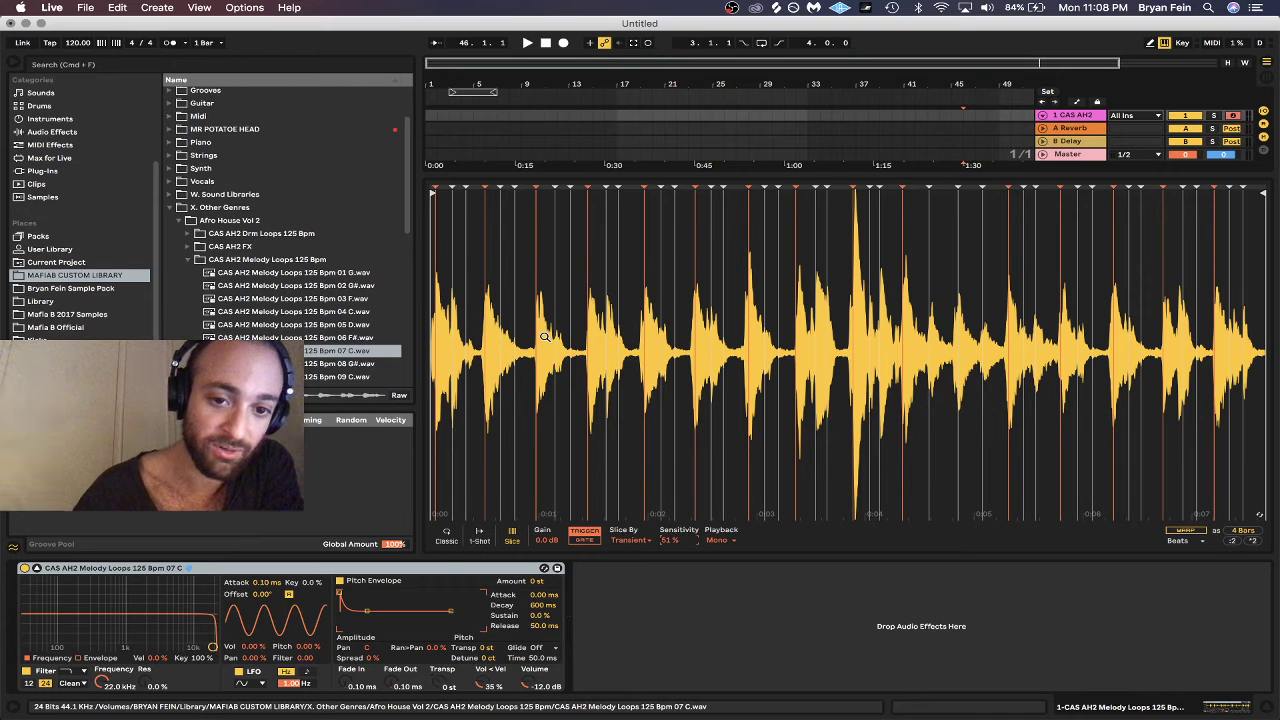
# Audition early slices of the melody loop from the computer MIDI keyboard, repeating the second slice.
pyautogui.press('d')
pyautogui.press('d')
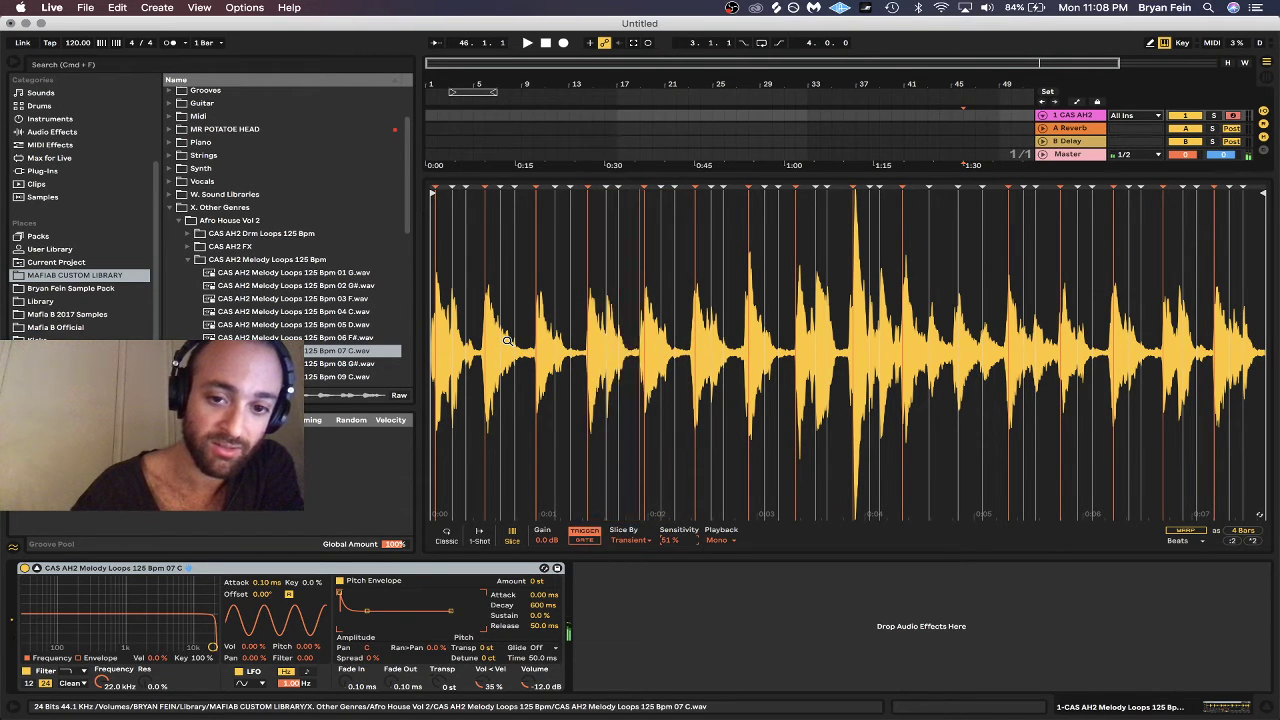
pyautogui.press('e')
pyautogui.press('w')
pyautogui.press('w')
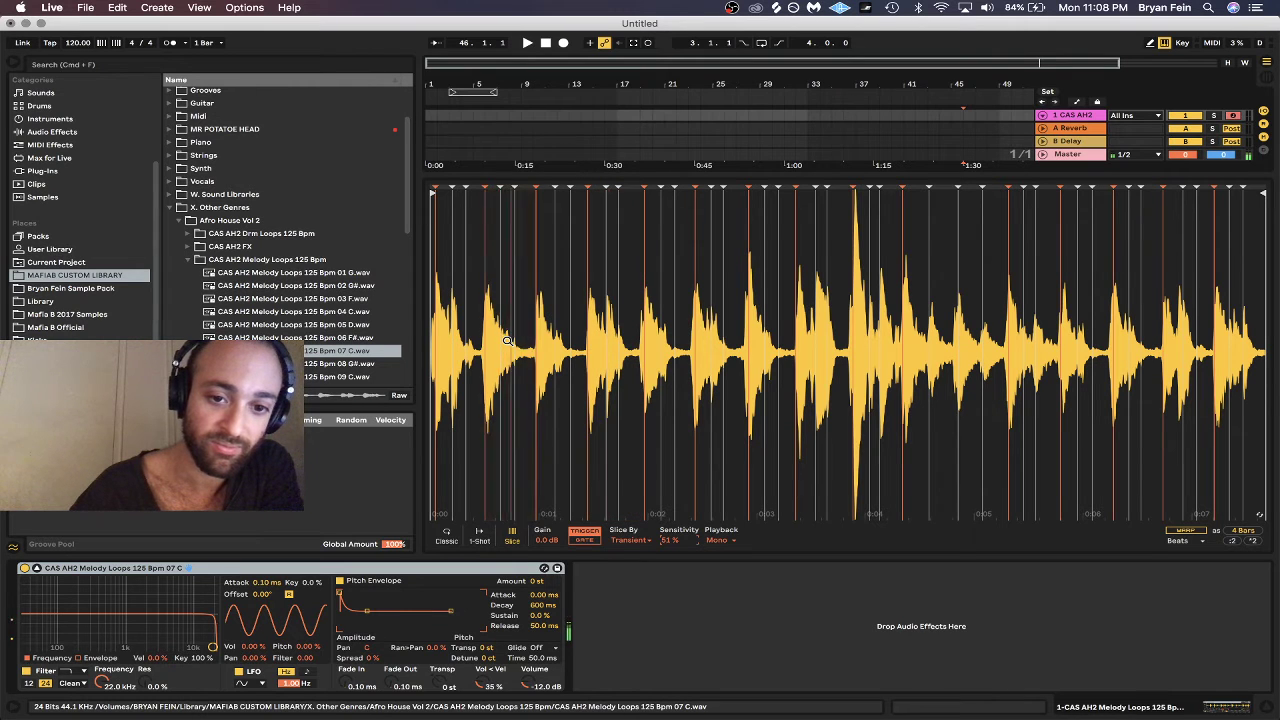
pyautogui.press('w')
pyautogui.press('w')
pyautogui.press('w')
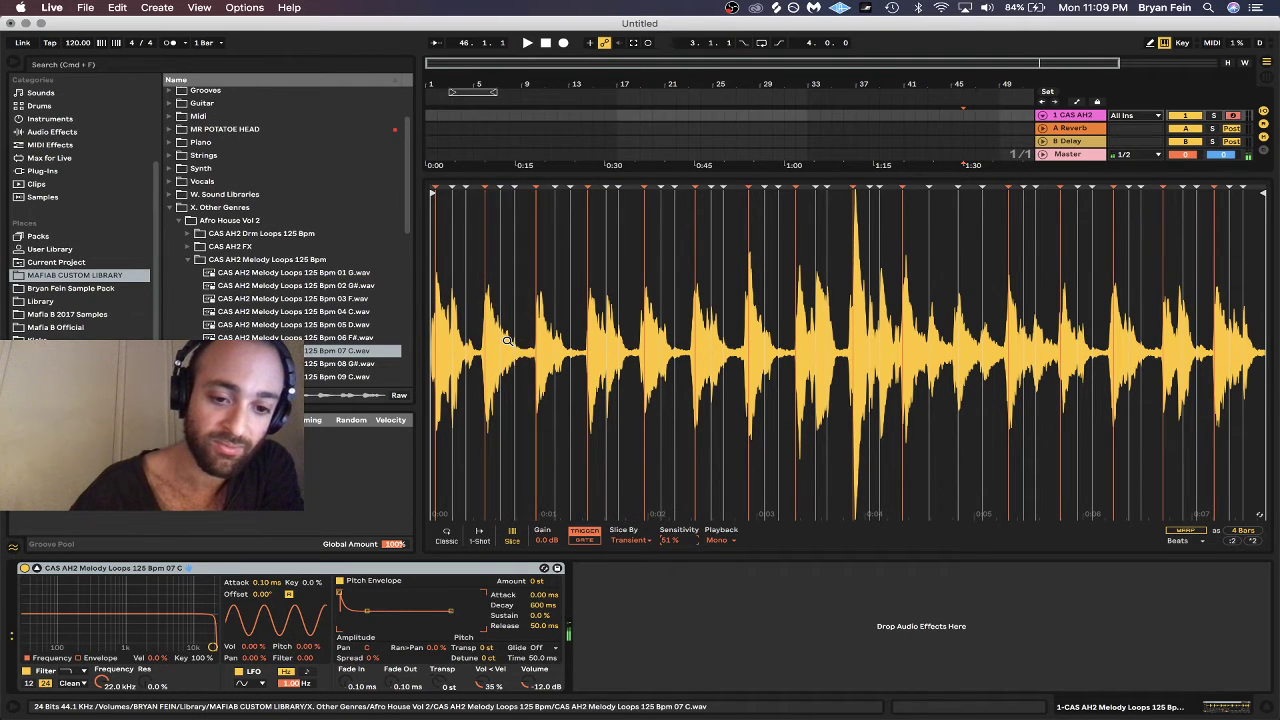
pyautogui.press('w')
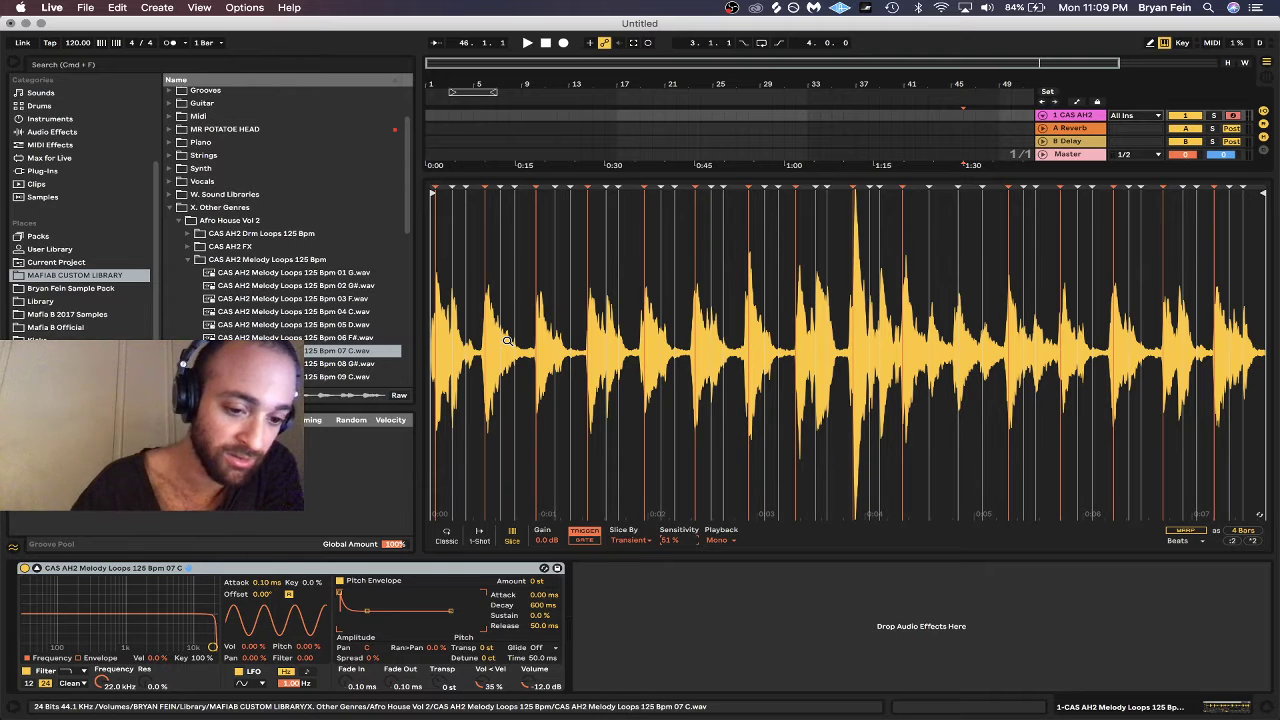
# Play the fourth slice repeatedly and continue the phrase with later slices of the melody loop.
pyautogui.press('e')
pyautogui.press('e')
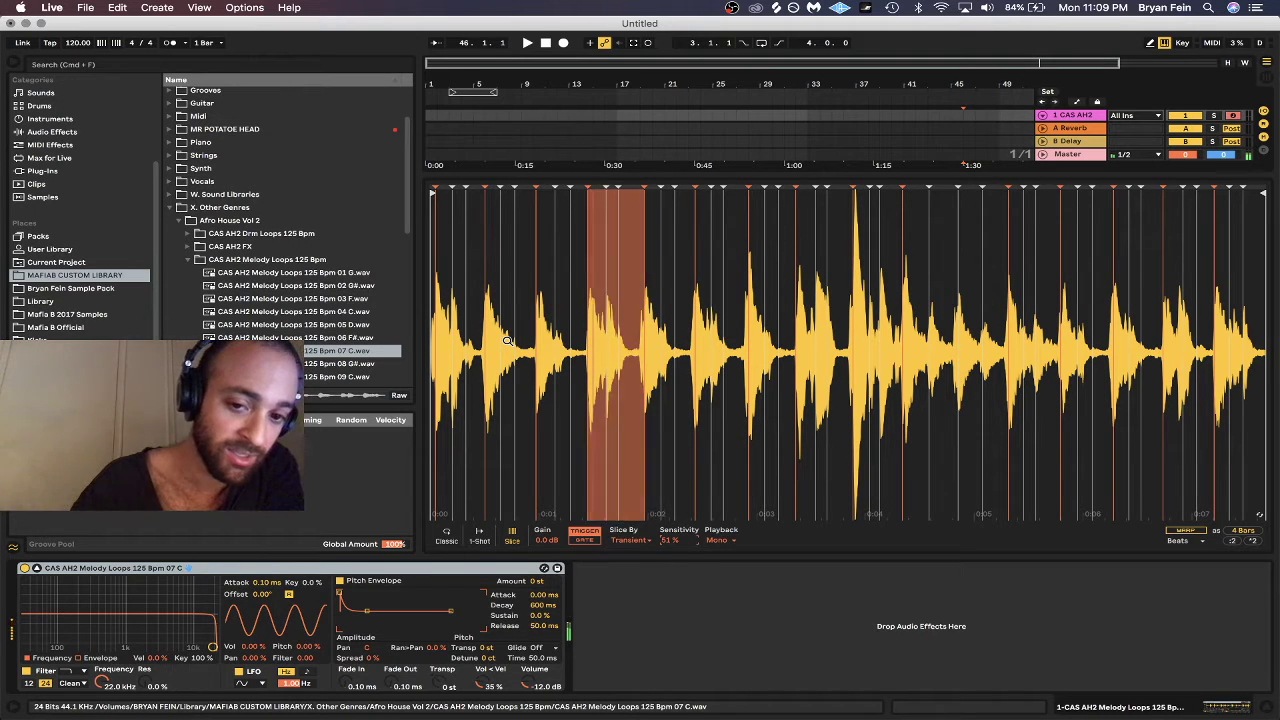
pyautogui.press('e')
pyautogui.press('e')
pyautogui.press('e')
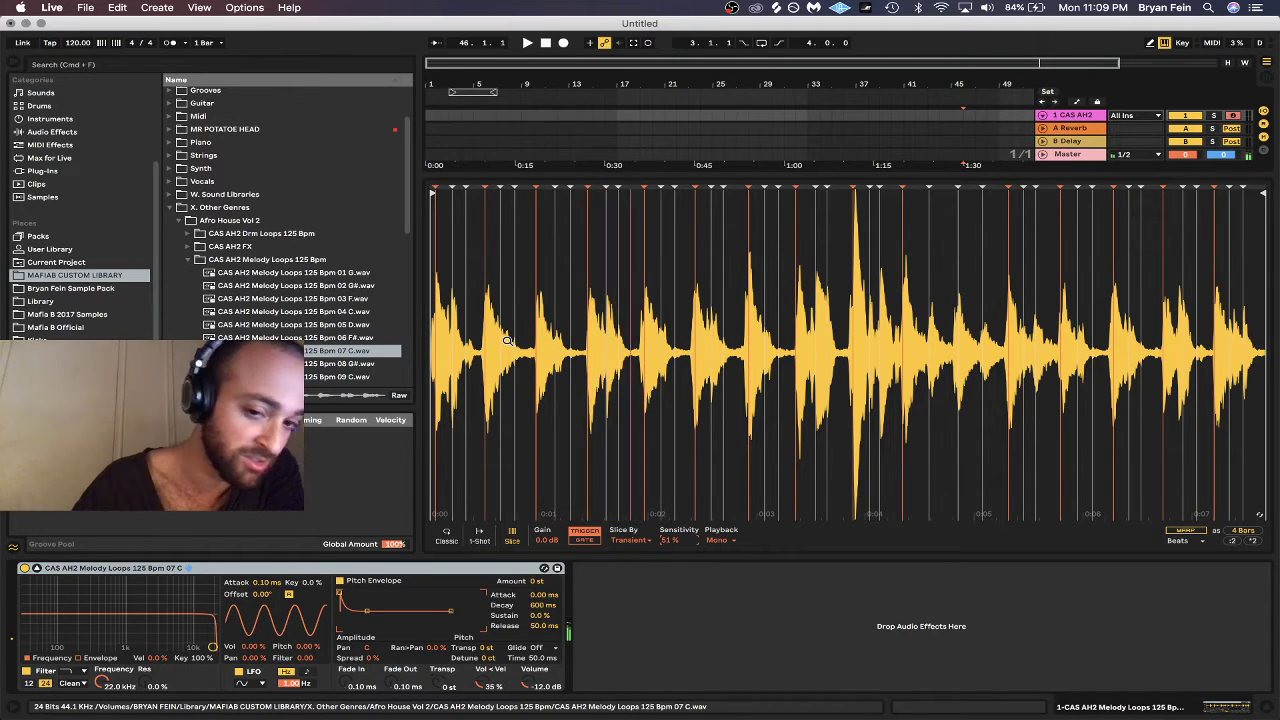
pyautogui.press('e')
pyautogui.press('j')
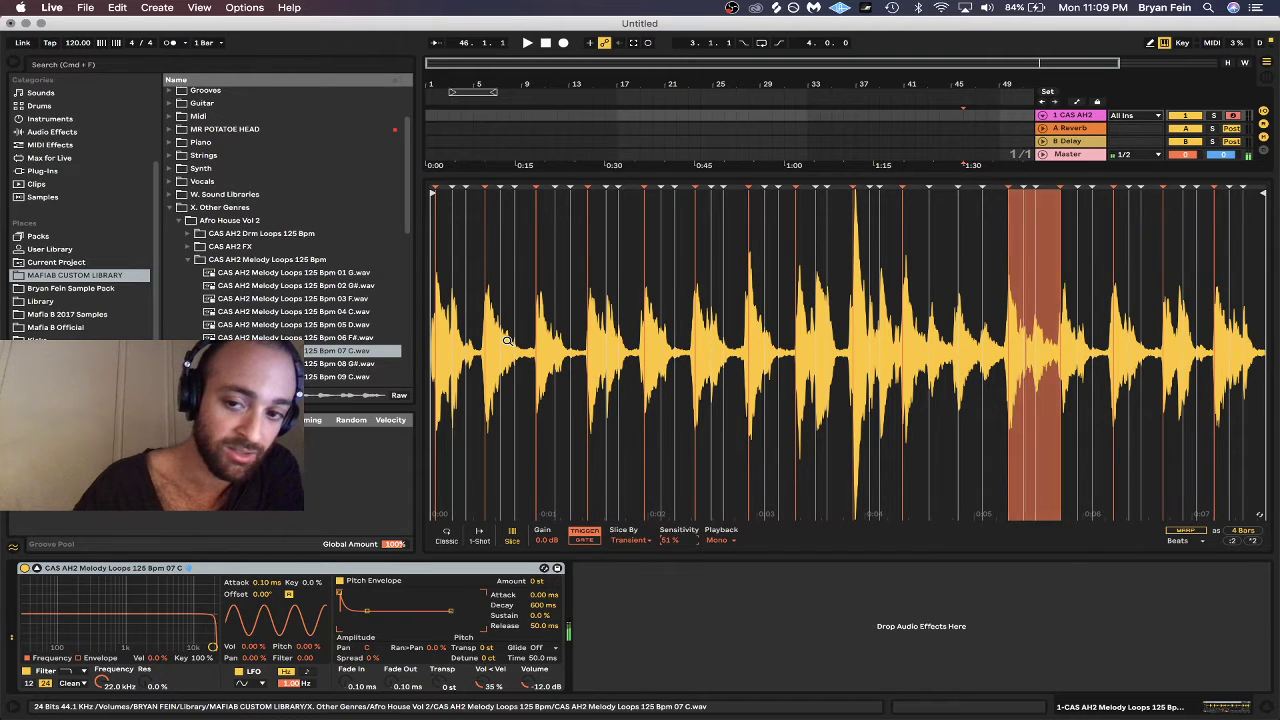
pyautogui.press('y')
pyautogui.press('y')
pyautogui.press('y')
pyautogui.press('t')
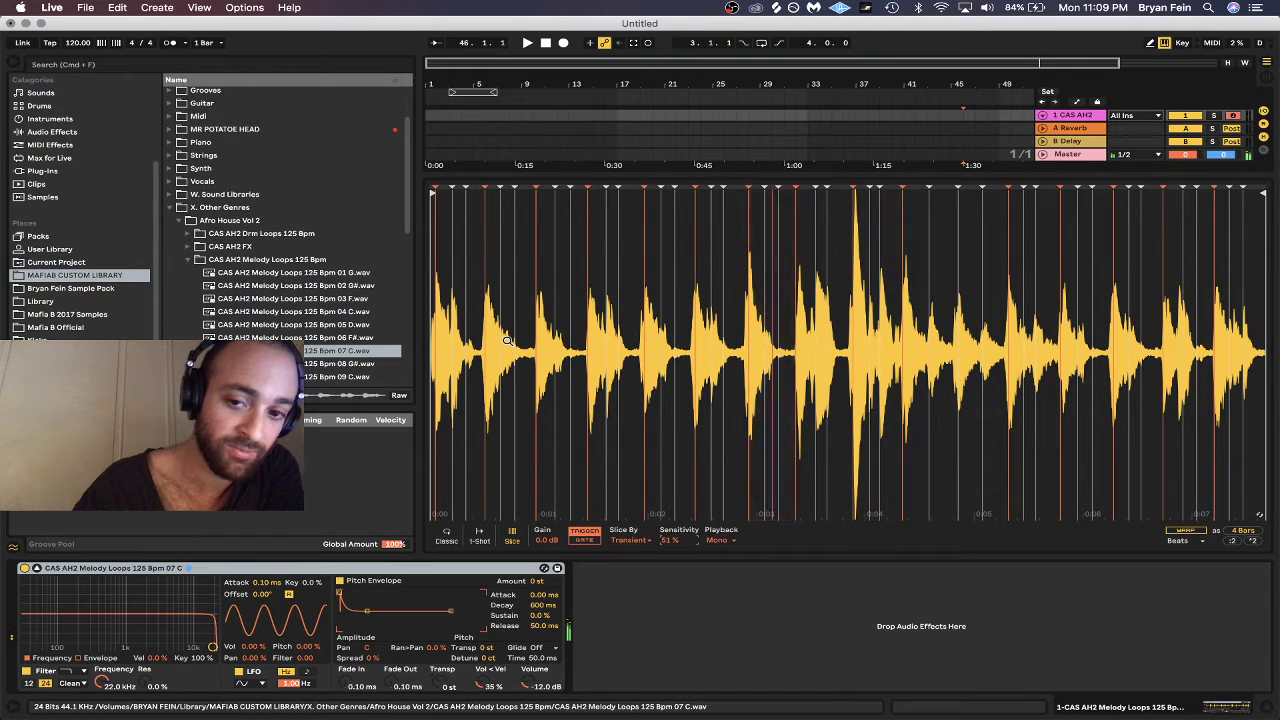
pyautogui.press('t')
pyautogui.press('d')
pyautogui.press('e')
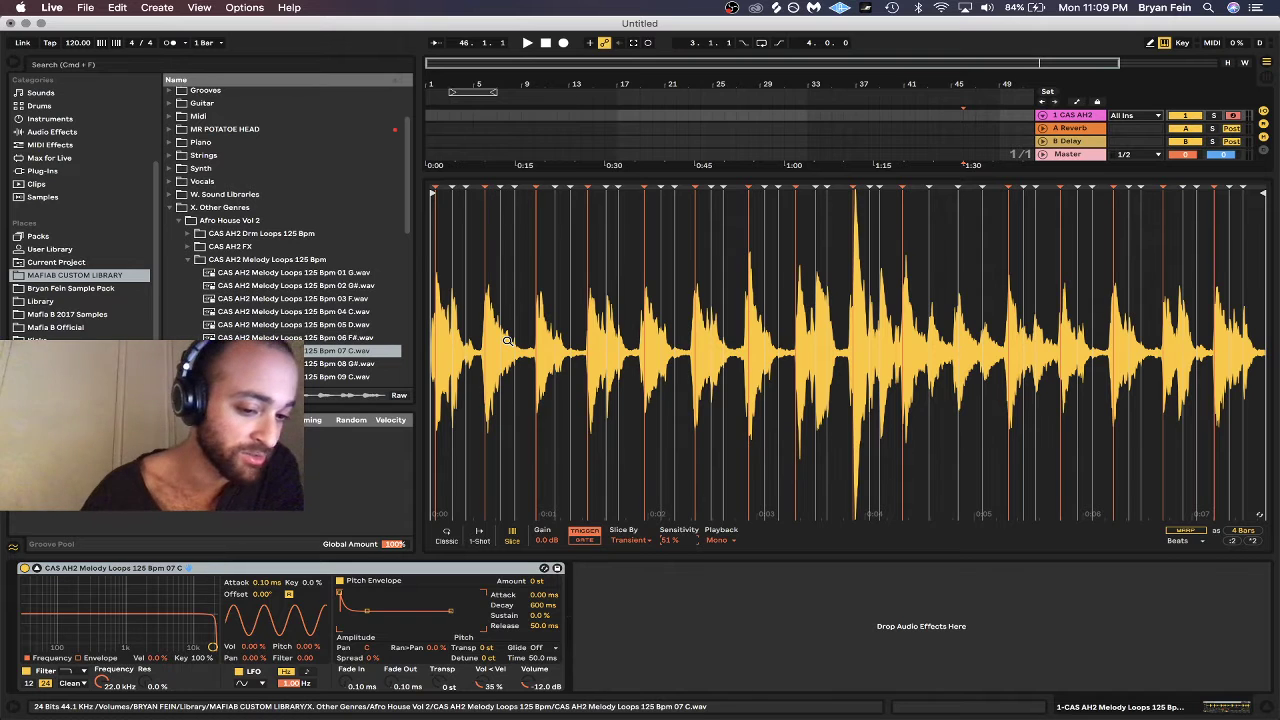
# Improvise a phrase starting from the first slice, mixing the fifth and seventh slices with later ones.
pyautogui.press('a')
pyautogui.press('s')
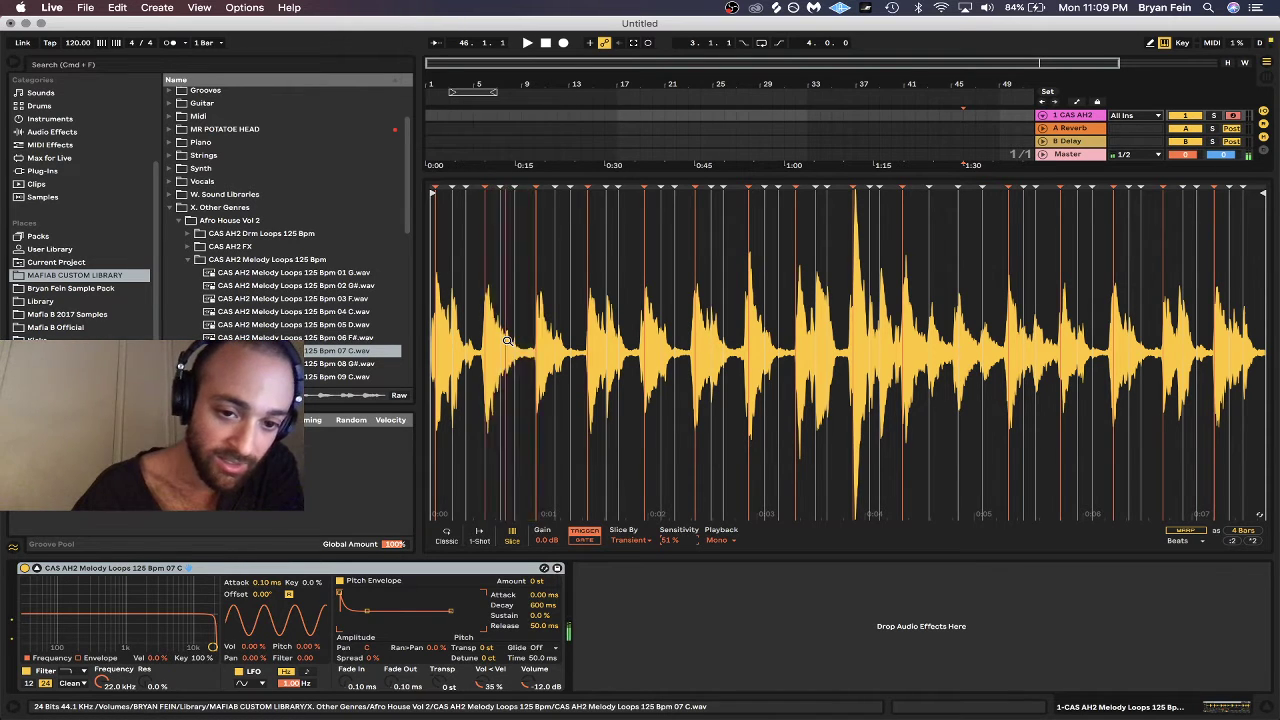
pyautogui.press('d')
pyautogui.press('t')
pyautogui.press('t')
pyautogui.press('t')
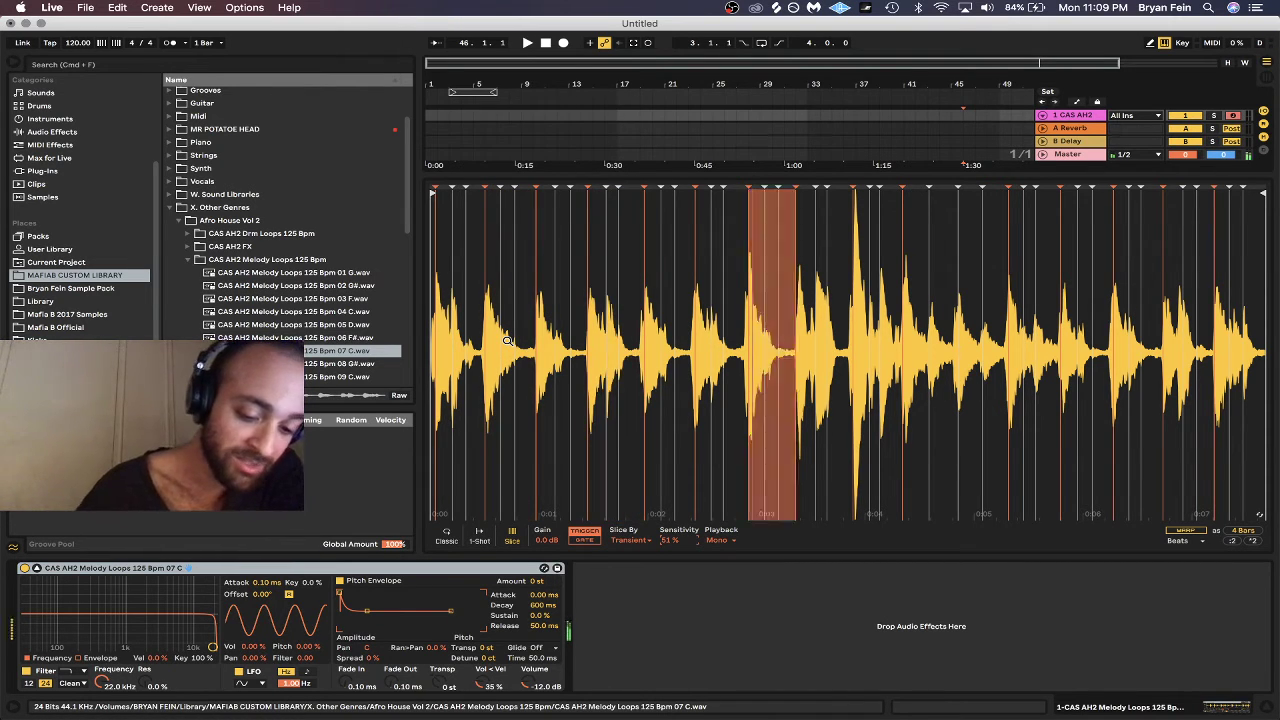
pyautogui.press('d')
pyautogui.press('j')
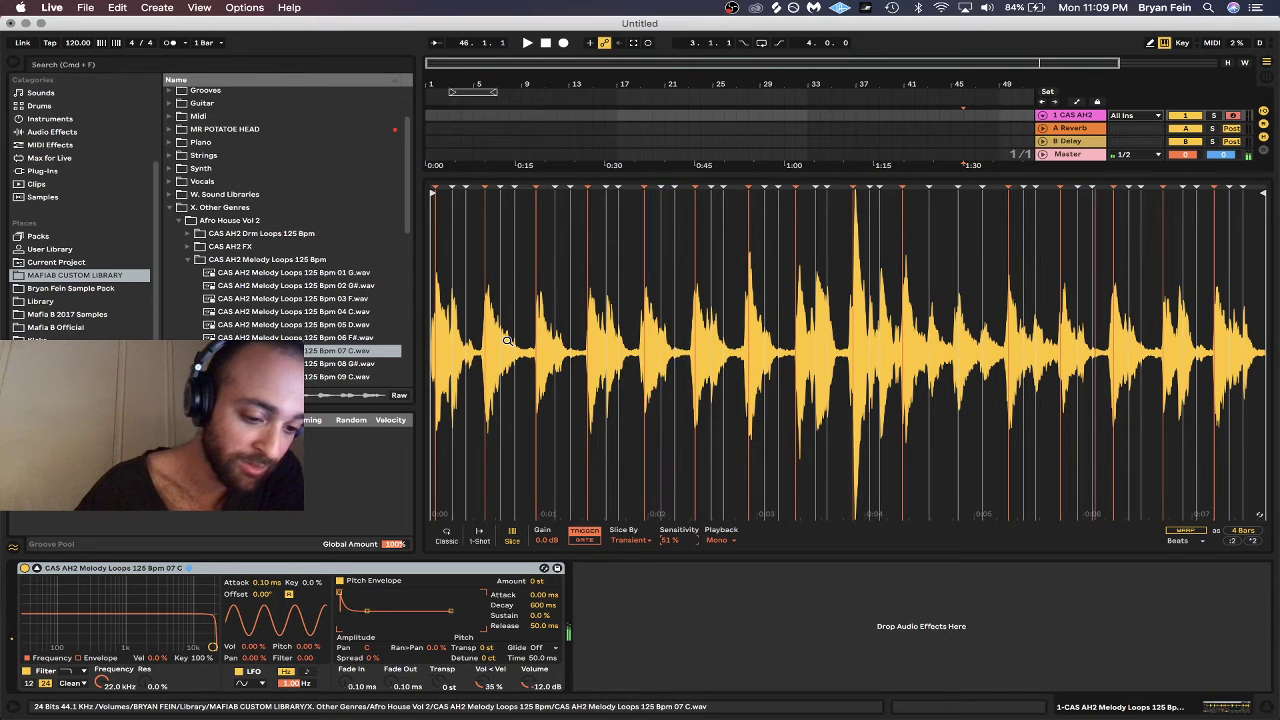
pyautogui.press('d')
pyautogui.press('u')
pyautogui.press('y')
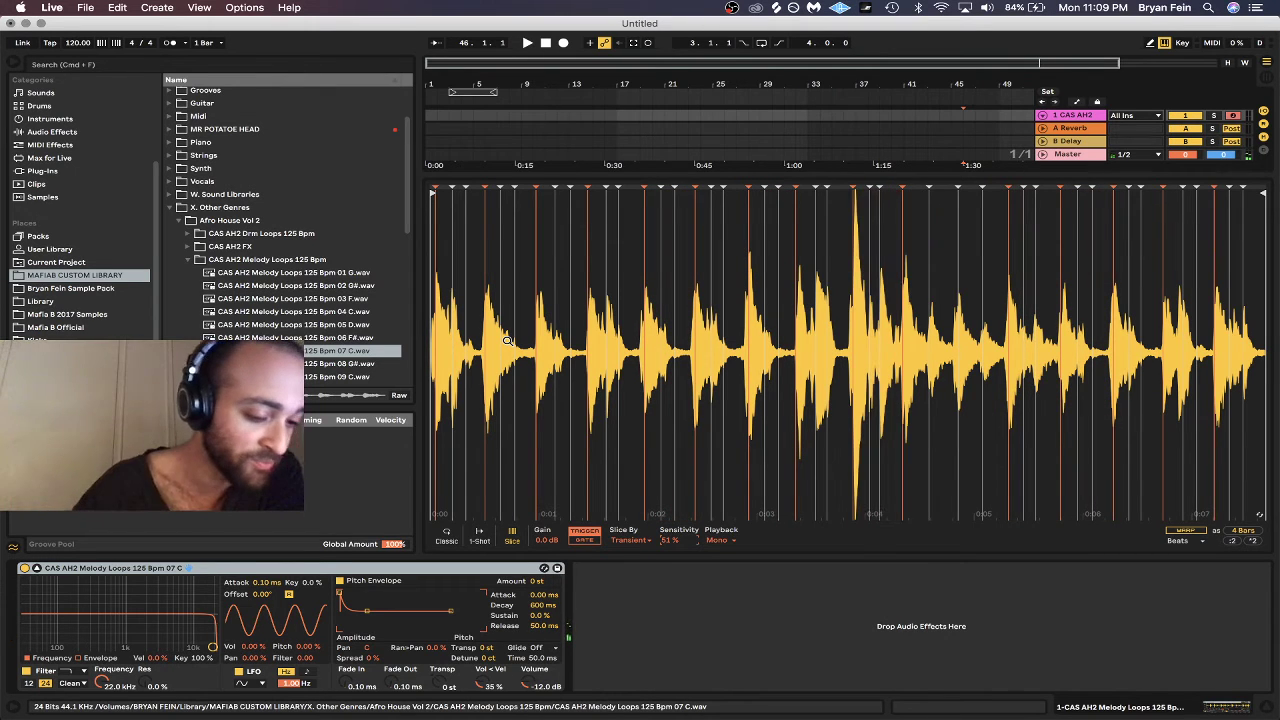
pyautogui.press('d')
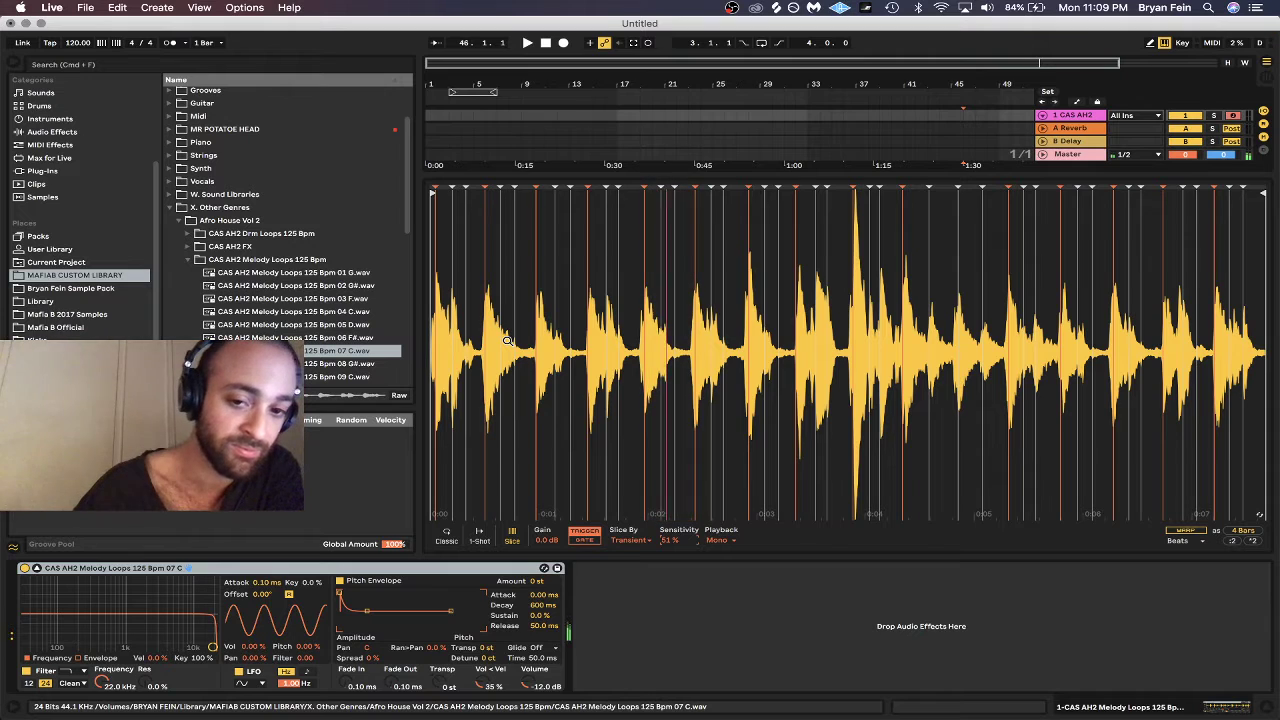
pyautogui.press('t')
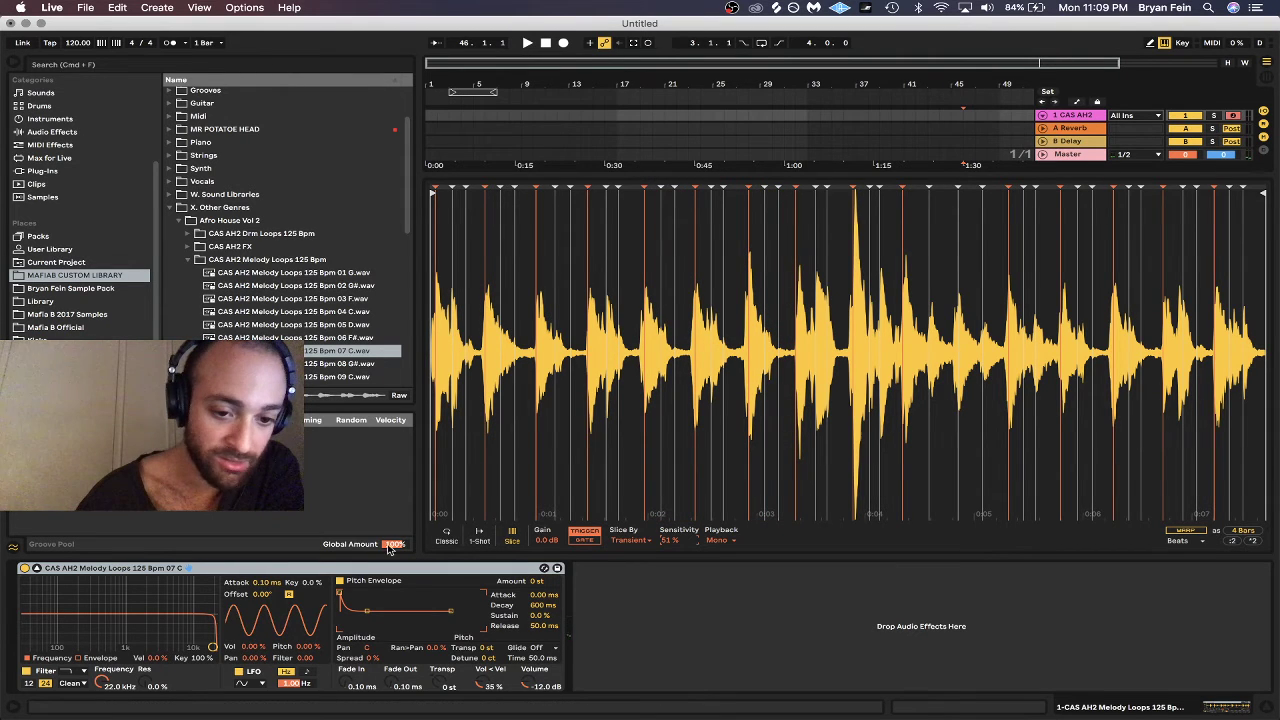
# Return Simpler to its compact device view and set the slice Playback to Poly.
pyautogui.click(36, 568)
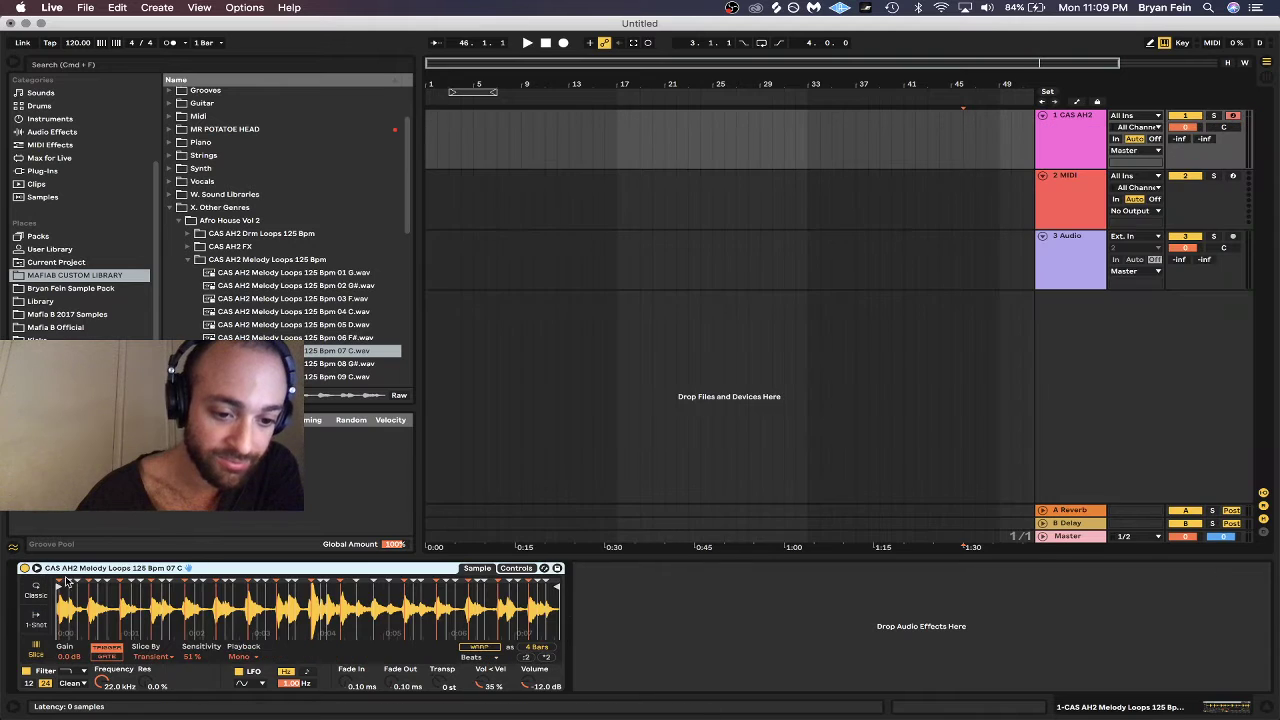
pyautogui.click(241, 657)
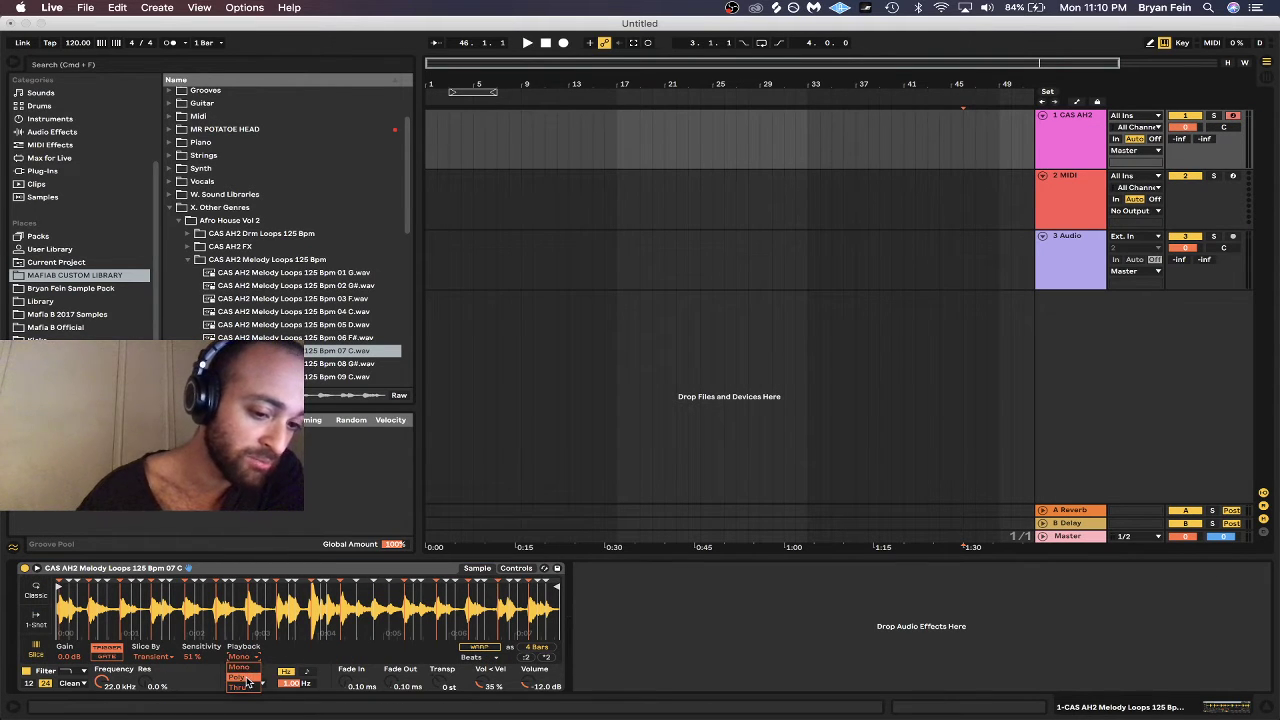
pyautogui.click(247, 675)
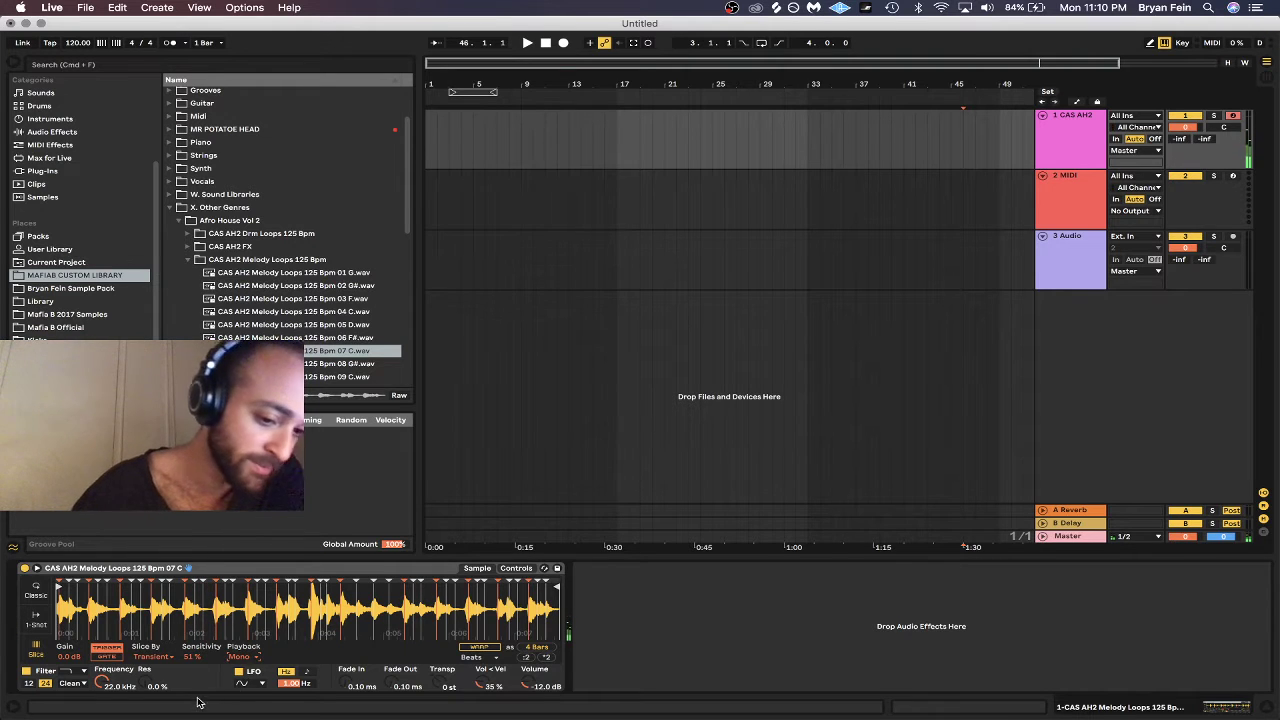
pyautogui.click(240, 655)
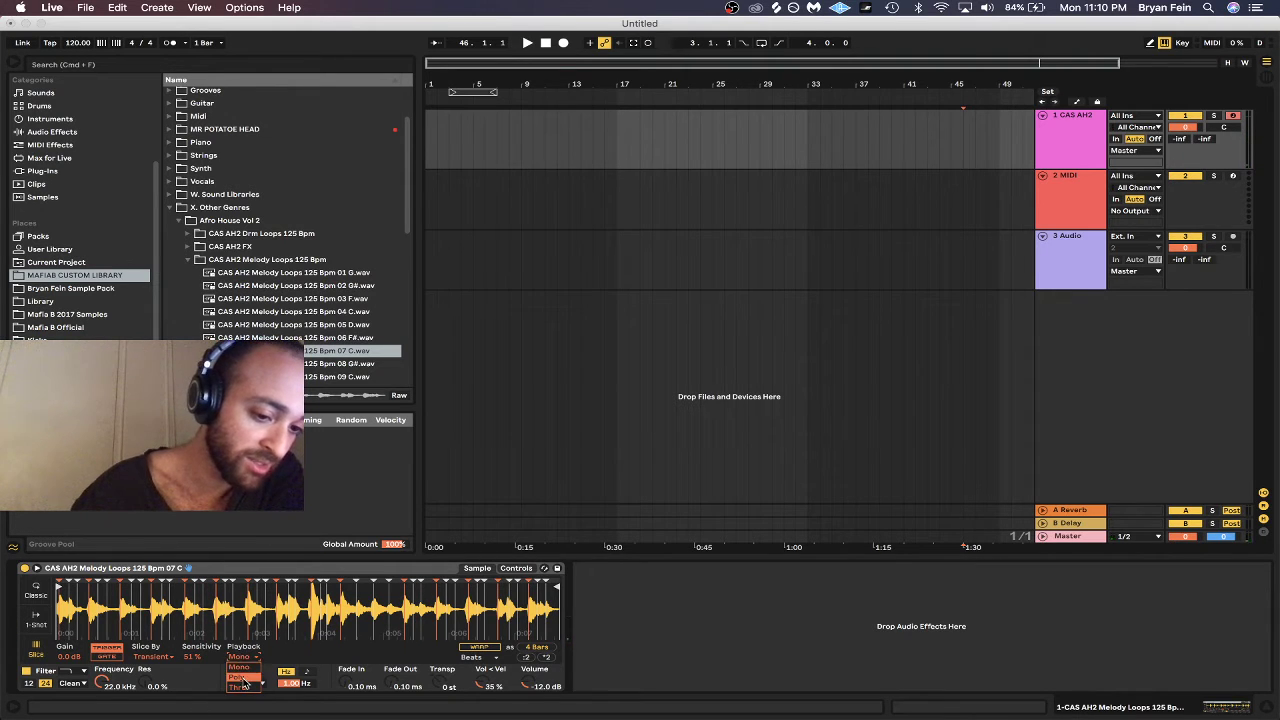
pyautogui.click(243, 683)
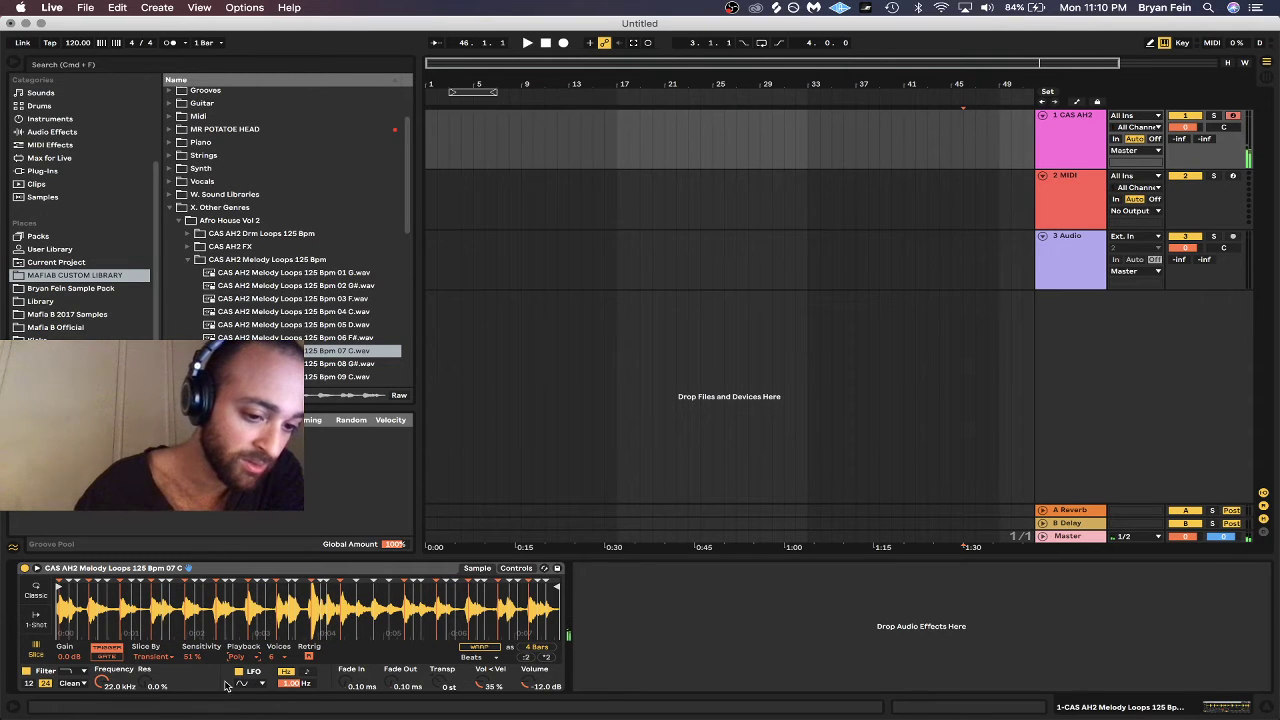
# Try Thru as the slice Playback option, and set Playback to Mono.
pyautogui.click(243, 656)
pyautogui.click(239, 688)
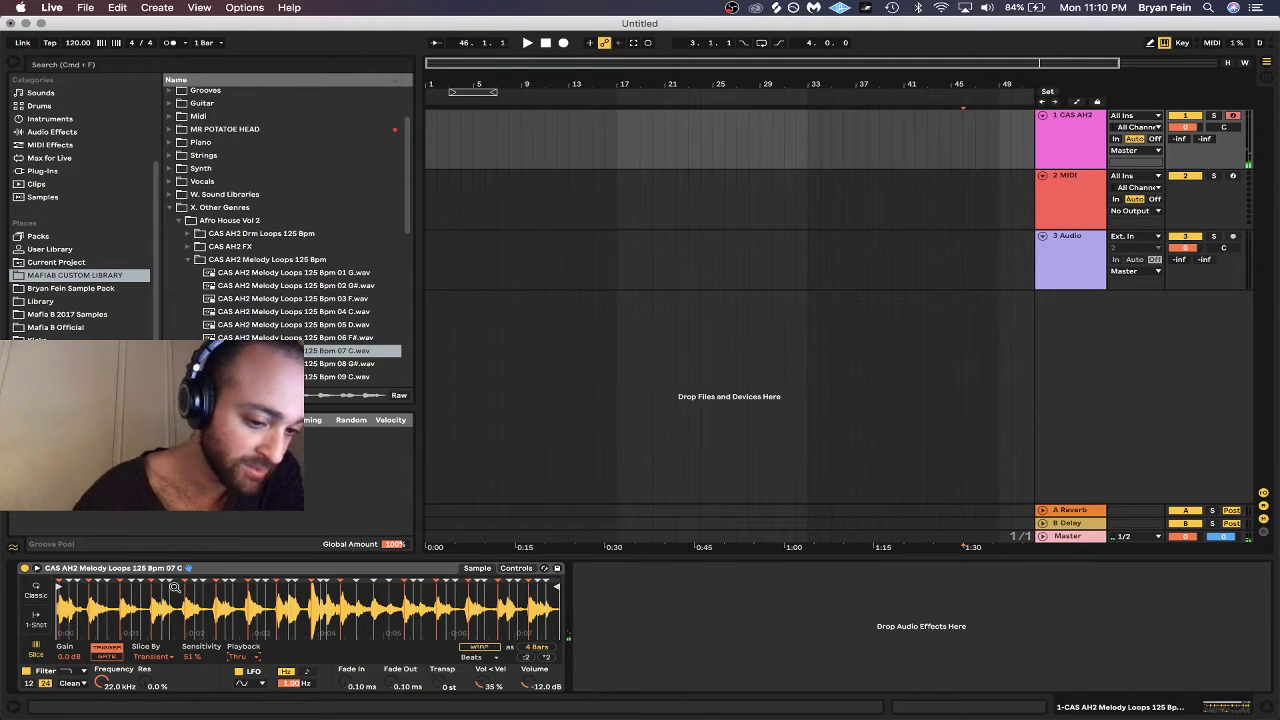
pyautogui.click(252, 665)
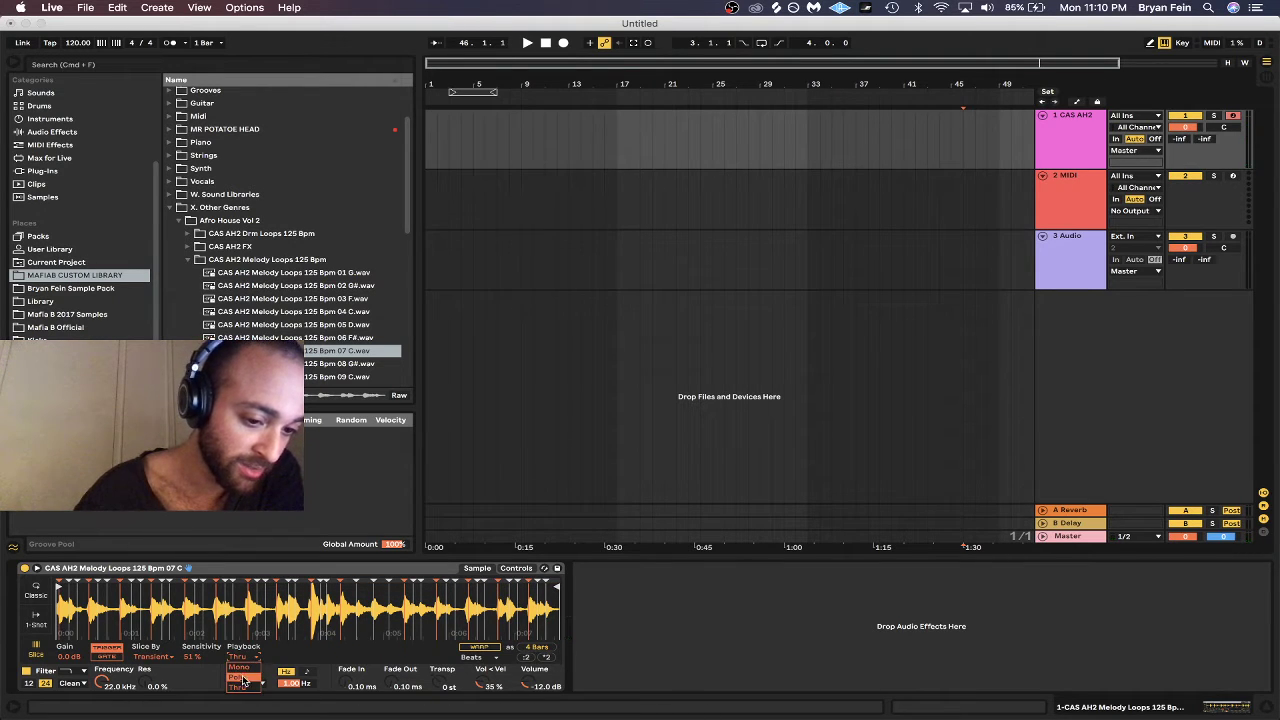
pyautogui.click(252, 672)
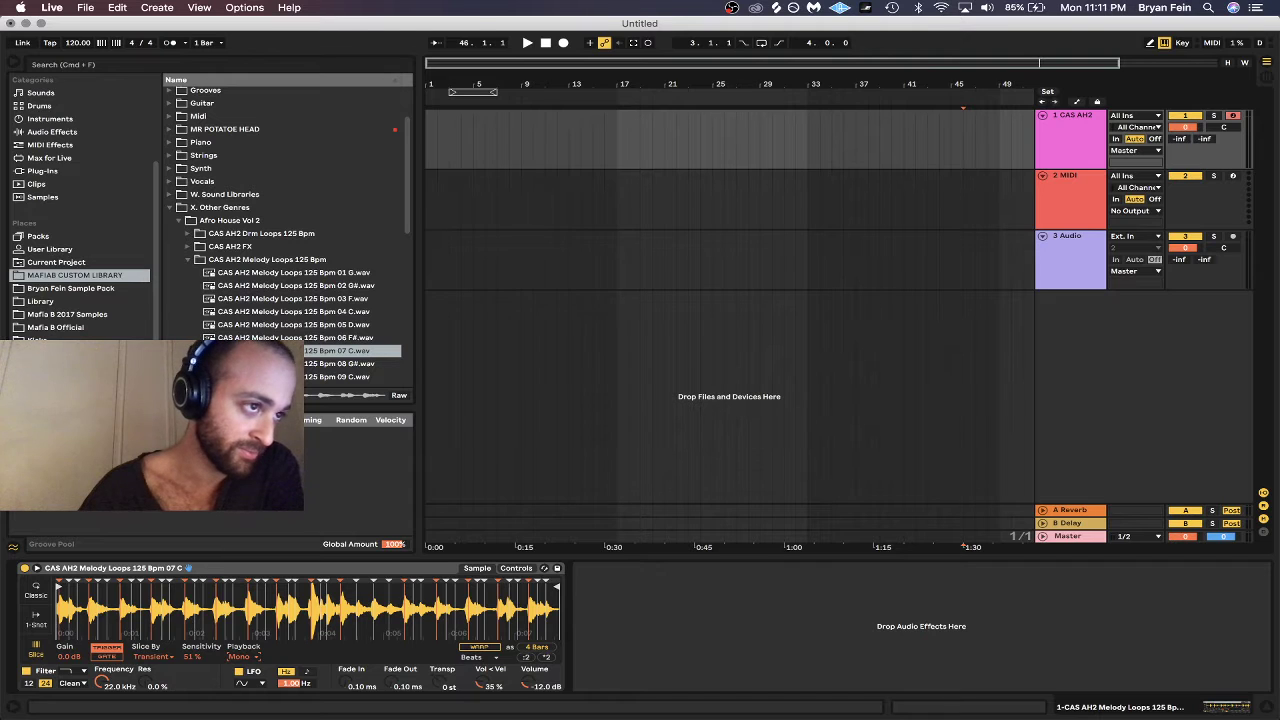
# Slice the melody loop by Beat, trying a 1/16 division and setting the Division to 1/4.
pyautogui.click(150, 656)
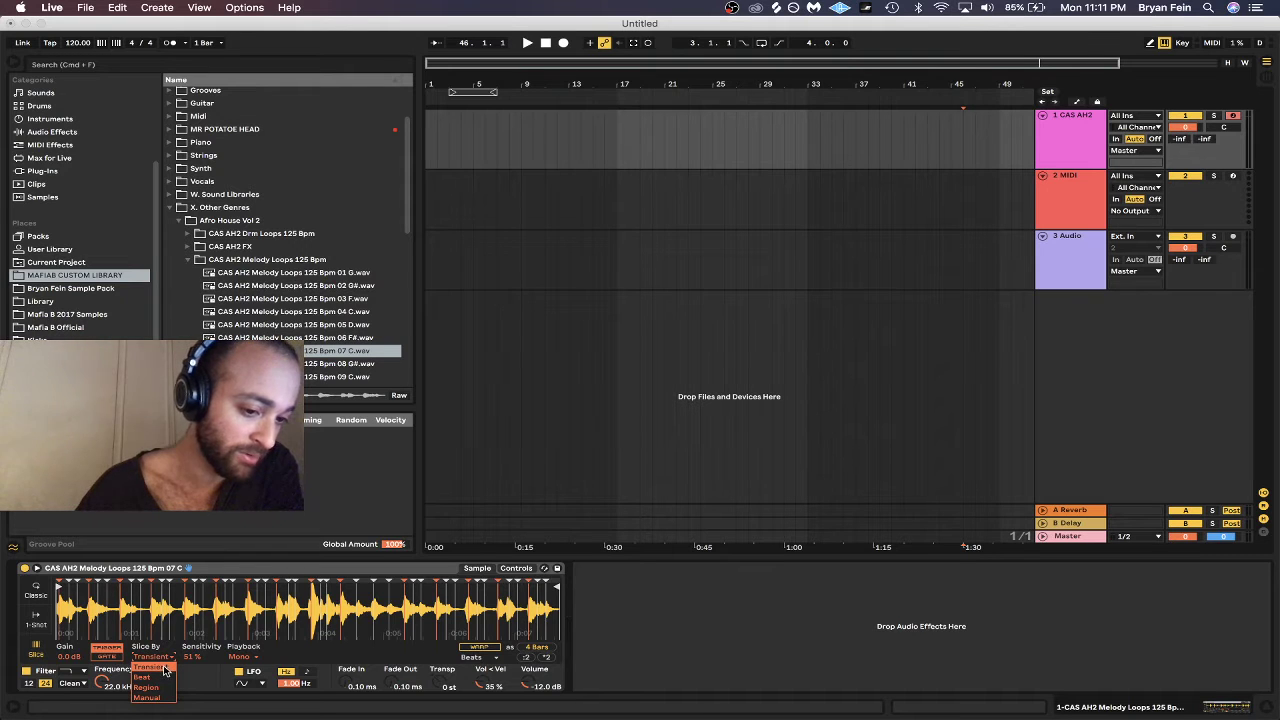
pyautogui.click(165, 668)
pyautogui.click(150, 657)
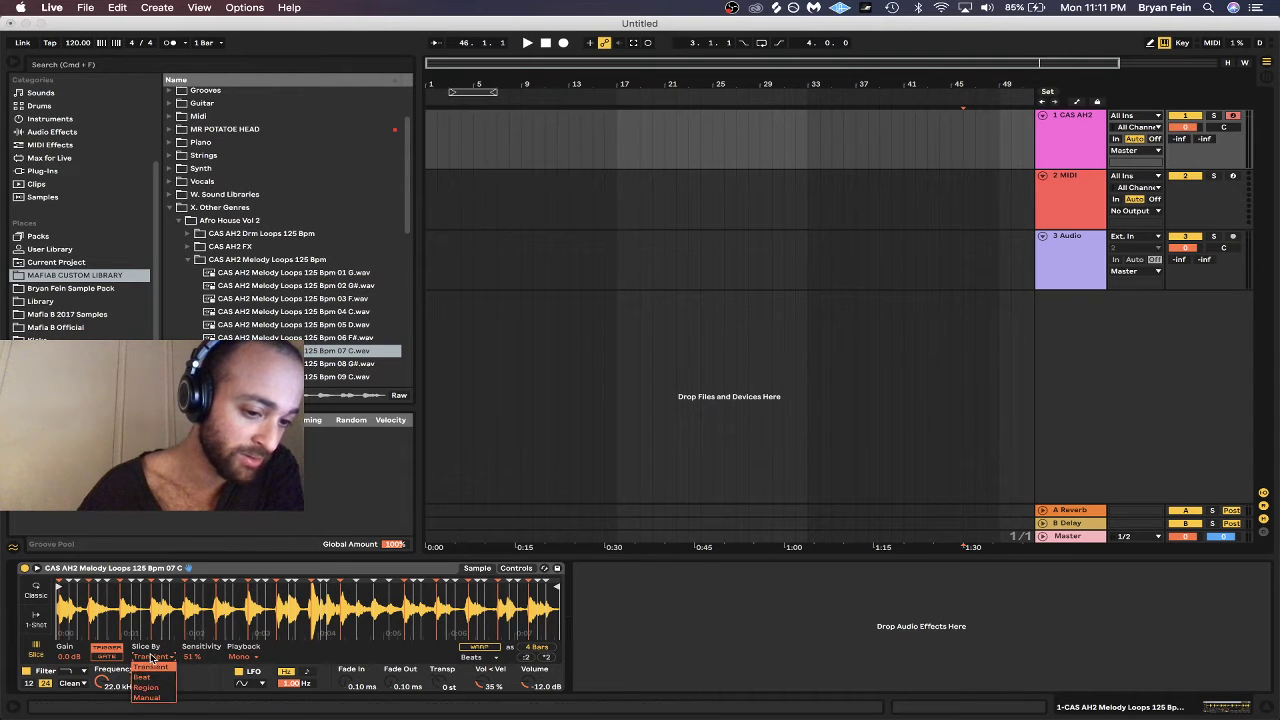
pyautogui.click(151, 676)
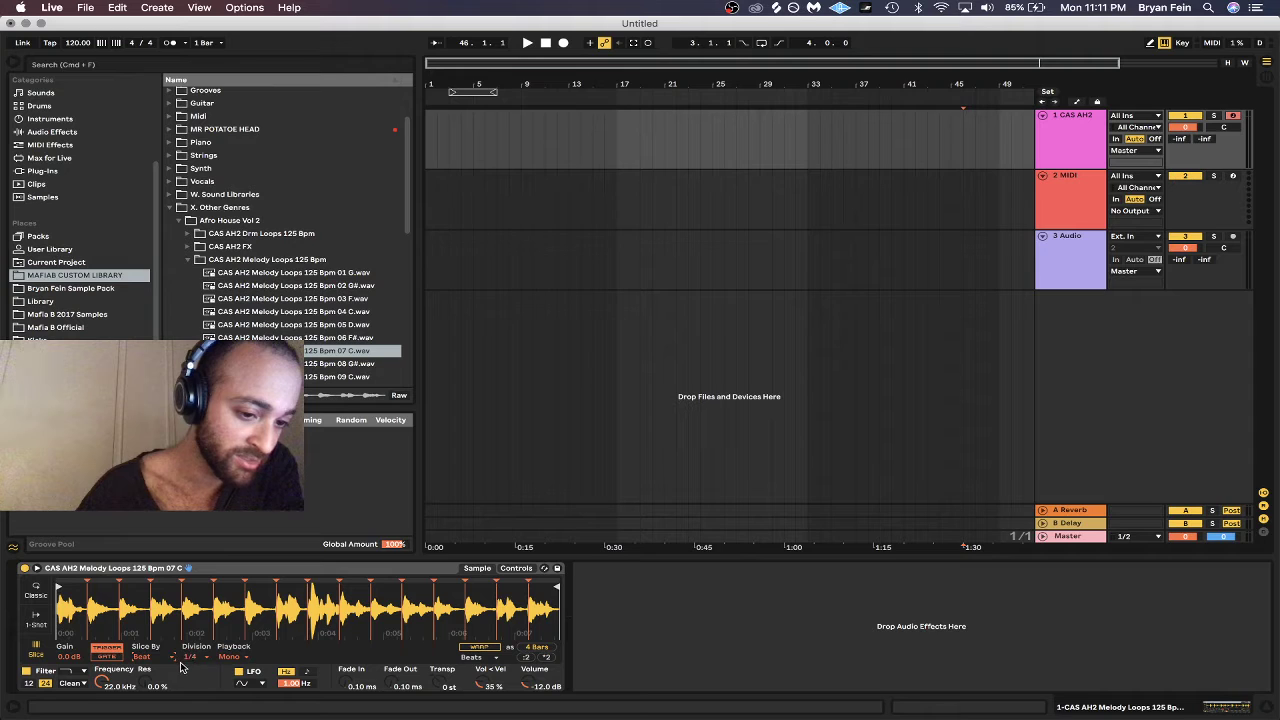
pyautogui.click(190, 658)
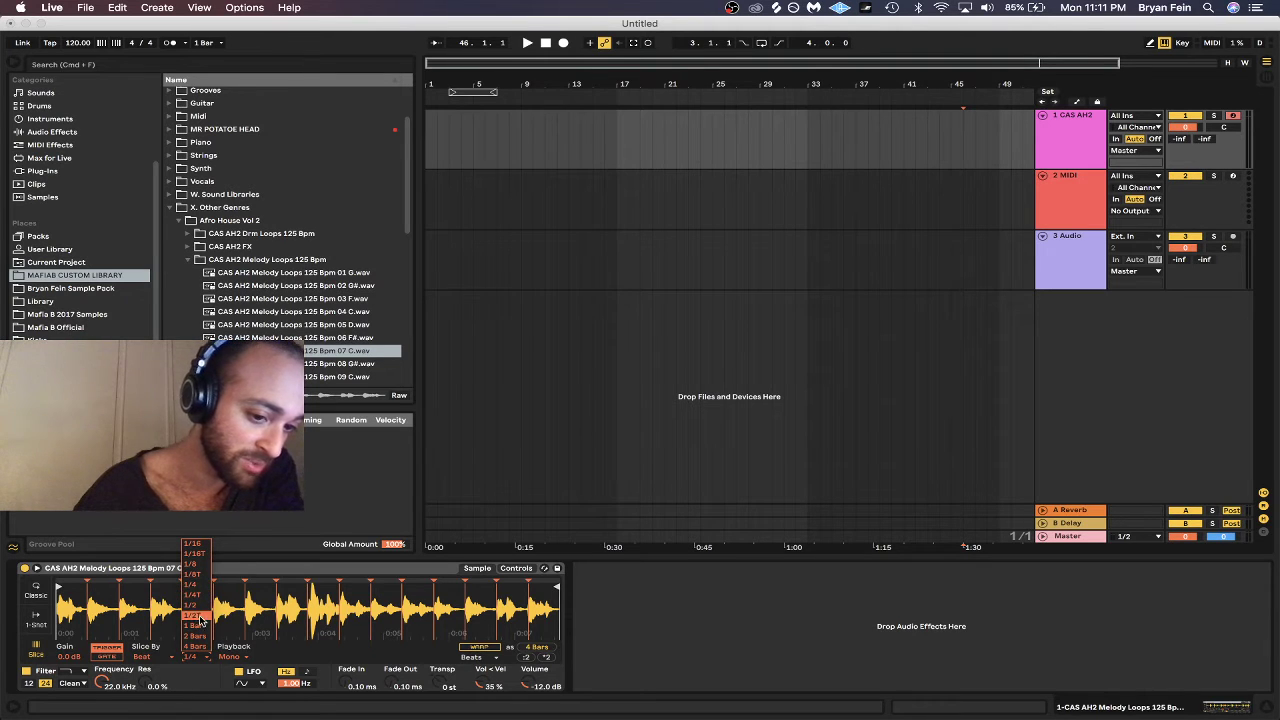
pyautogui.click(198, 546)
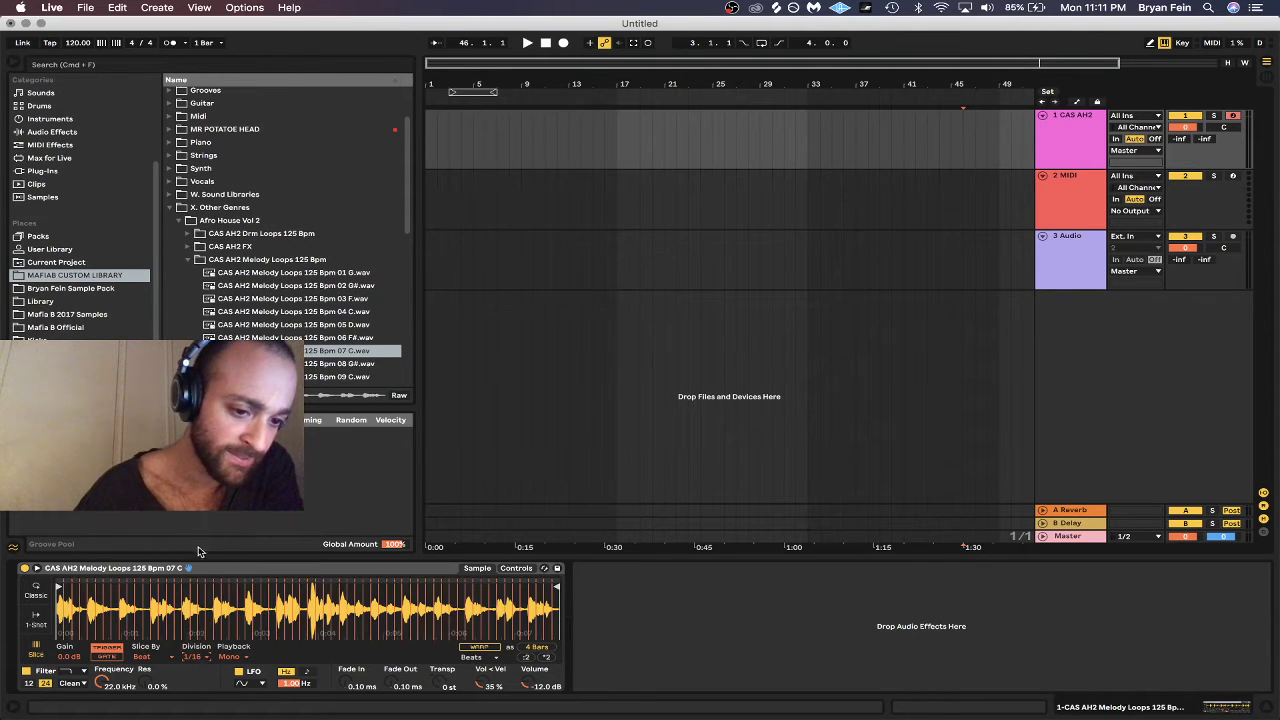
pyautogui.click(193, 660)
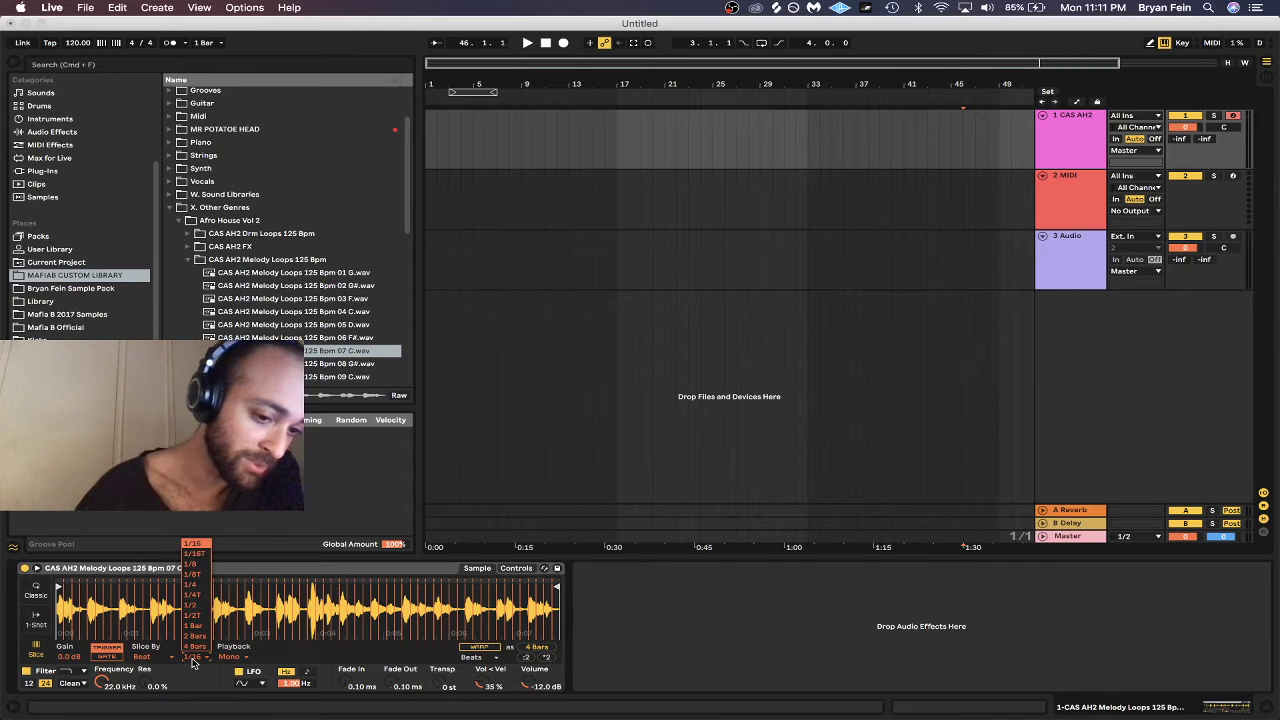
pyautogui.click(205, 585)
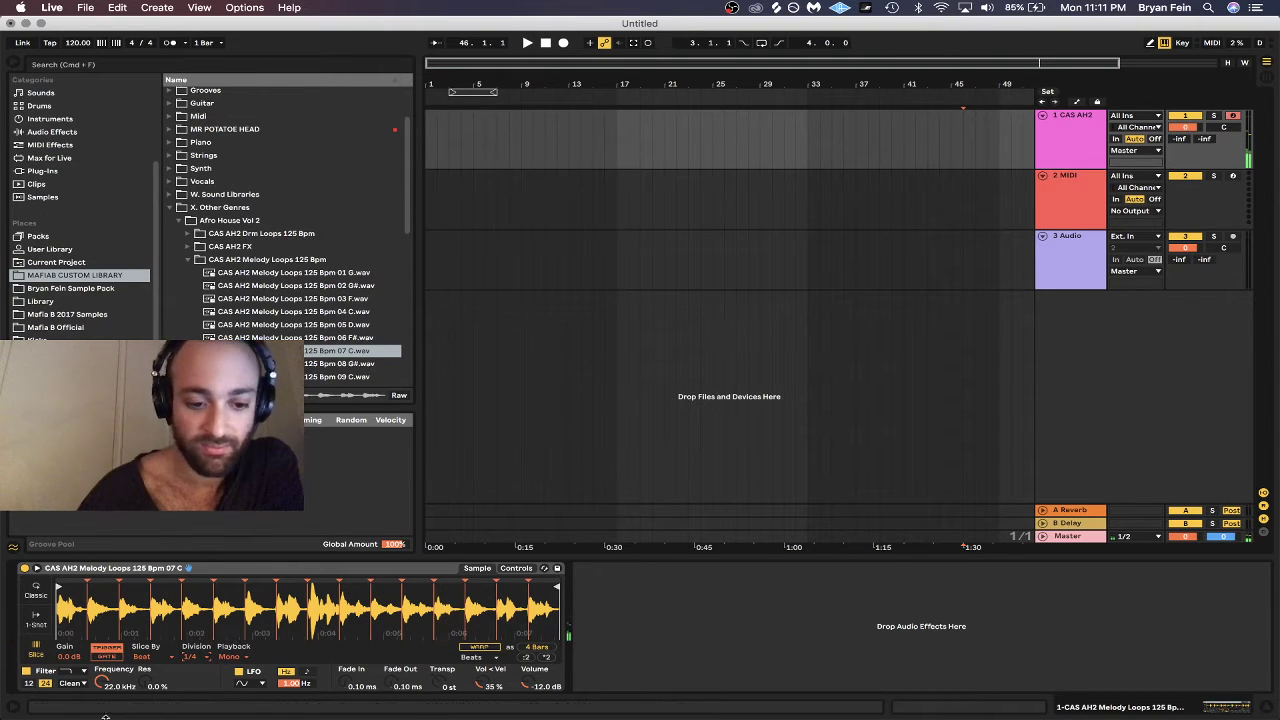
# Try a 1/2 beat Division on the melody loop, and set the Division to 1 Bar.
pyautogui.click(186, 657)
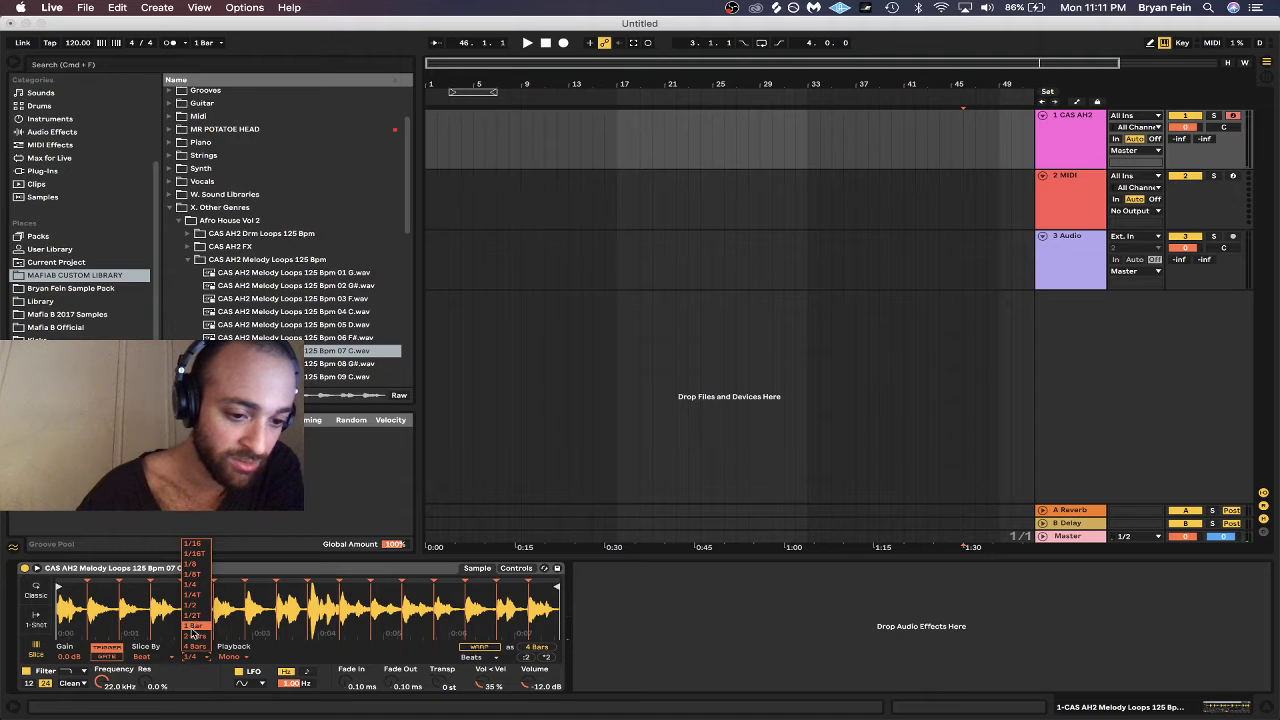
pyautogui.click(193, 607)
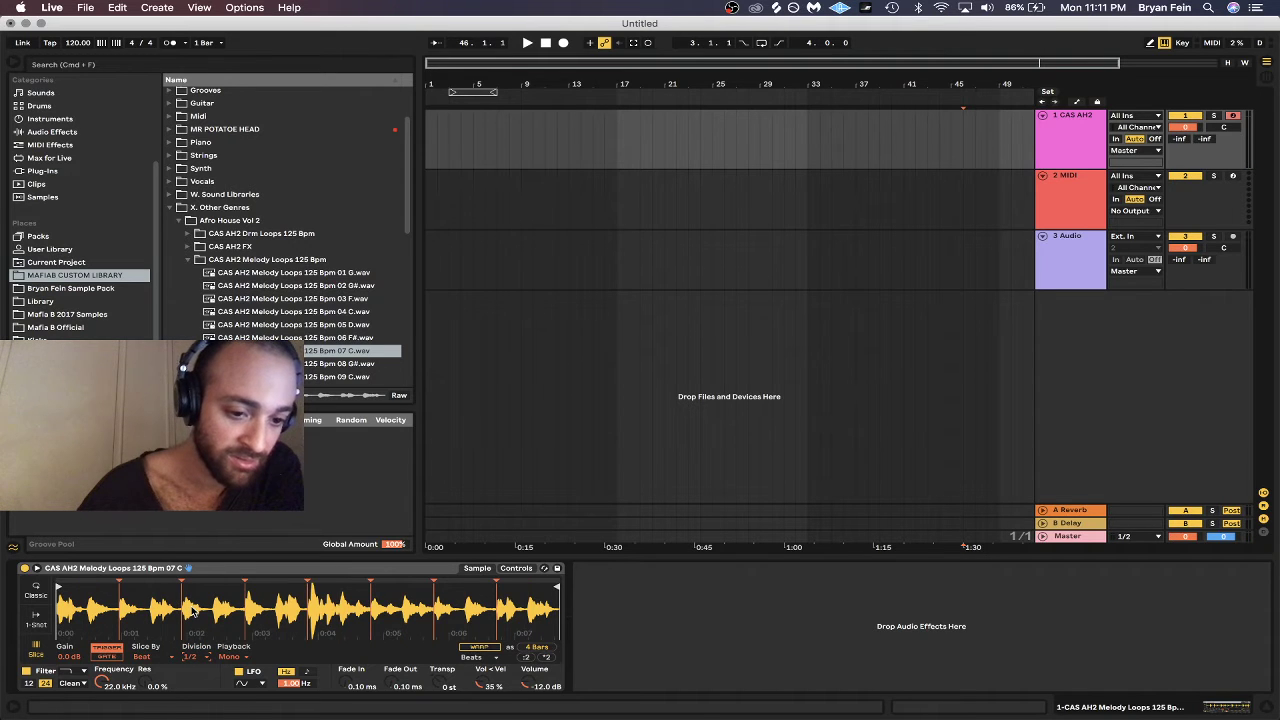
pyautogui.click(191, 657)
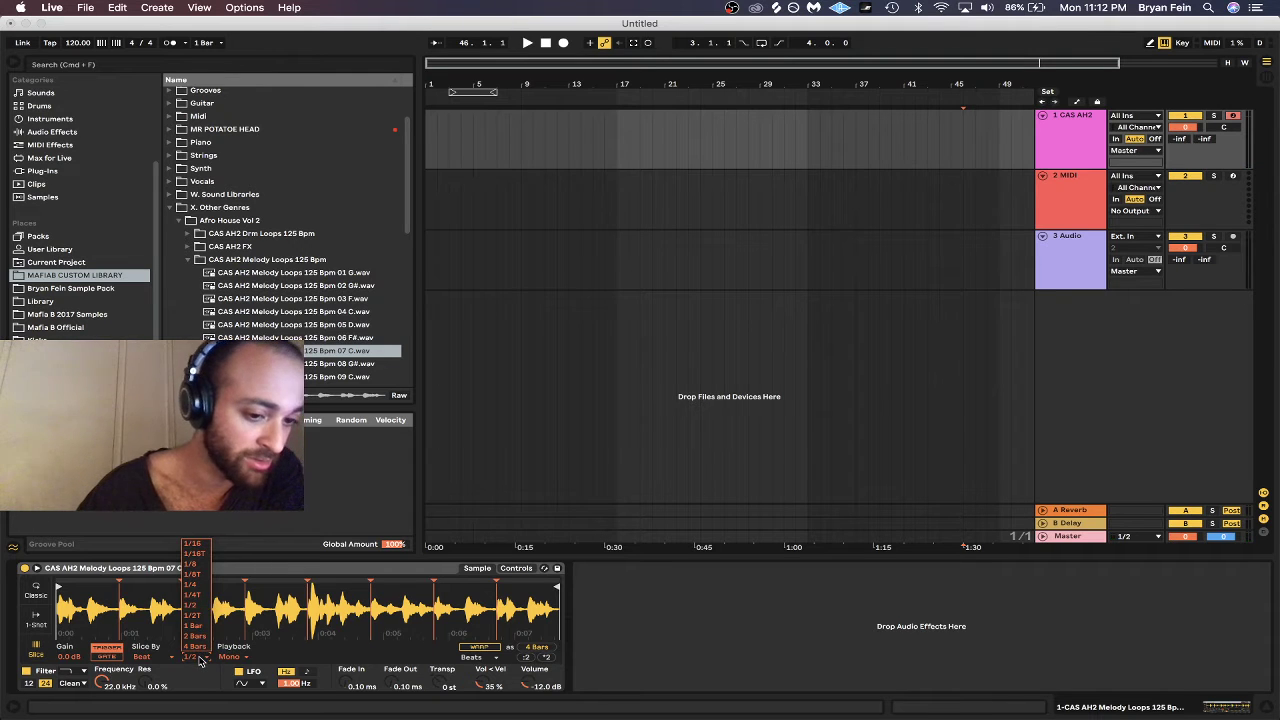
pyautogui.click(200, 657)
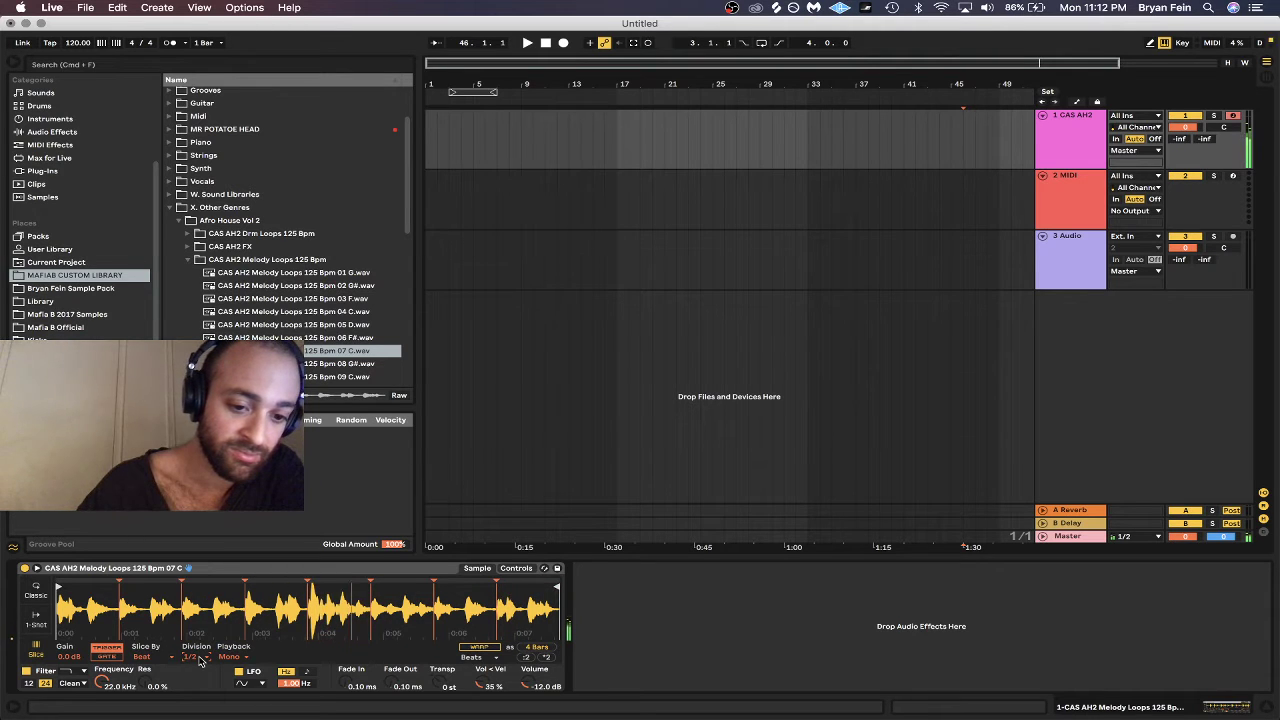
pyautogui.click(200, 658)
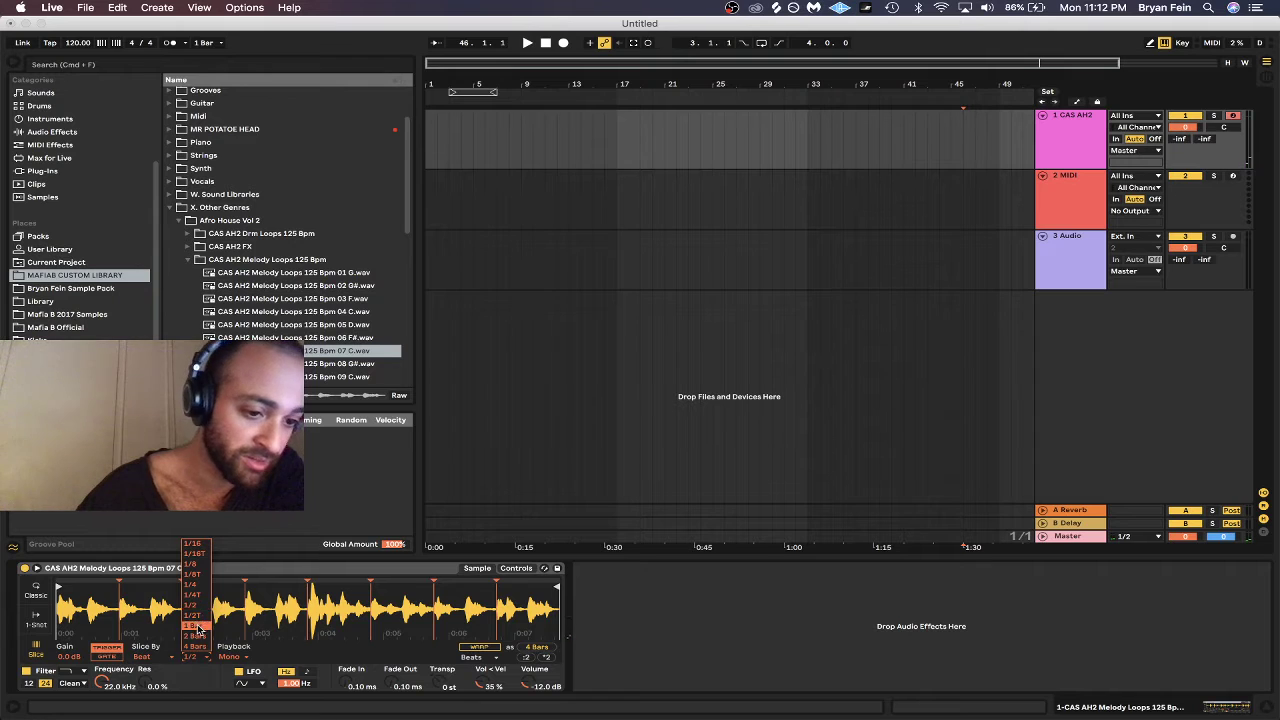
pyautogui.click(198, 627)
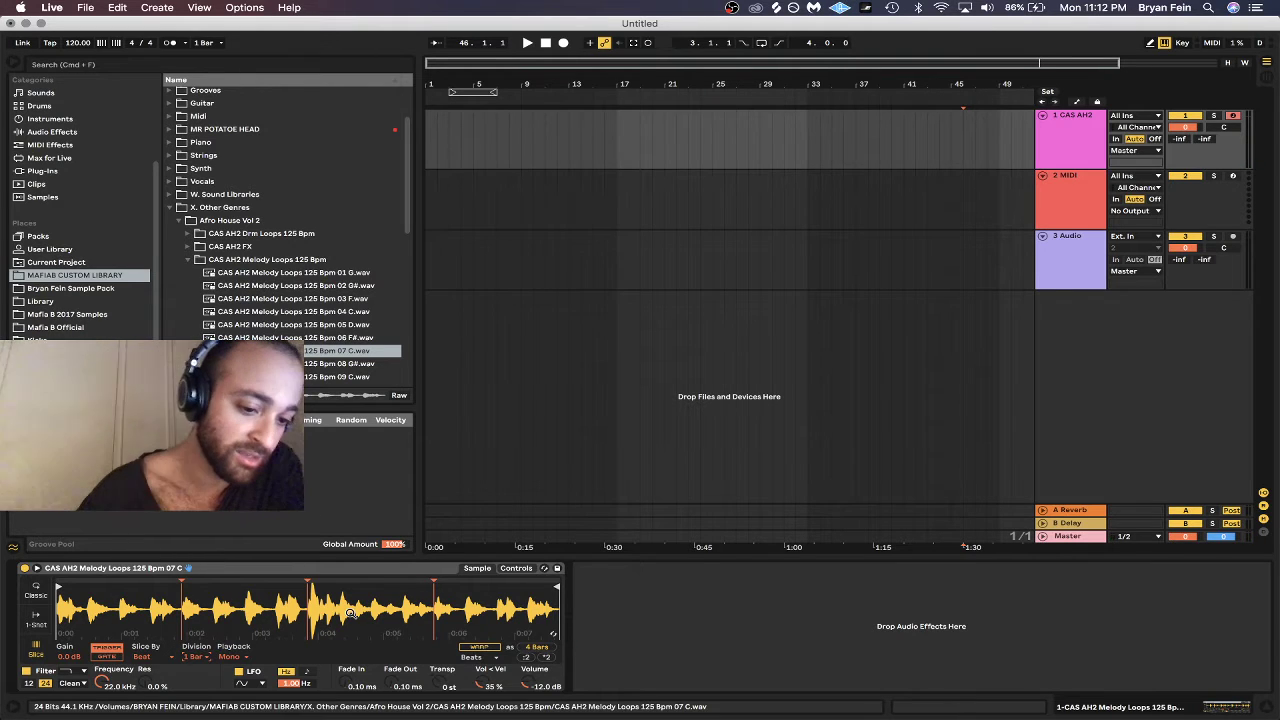
# Slice the melody loop by Region, trying larger region counts such as 20 and 17, and set Regions to 3.
pyautogui.click(145, 657)
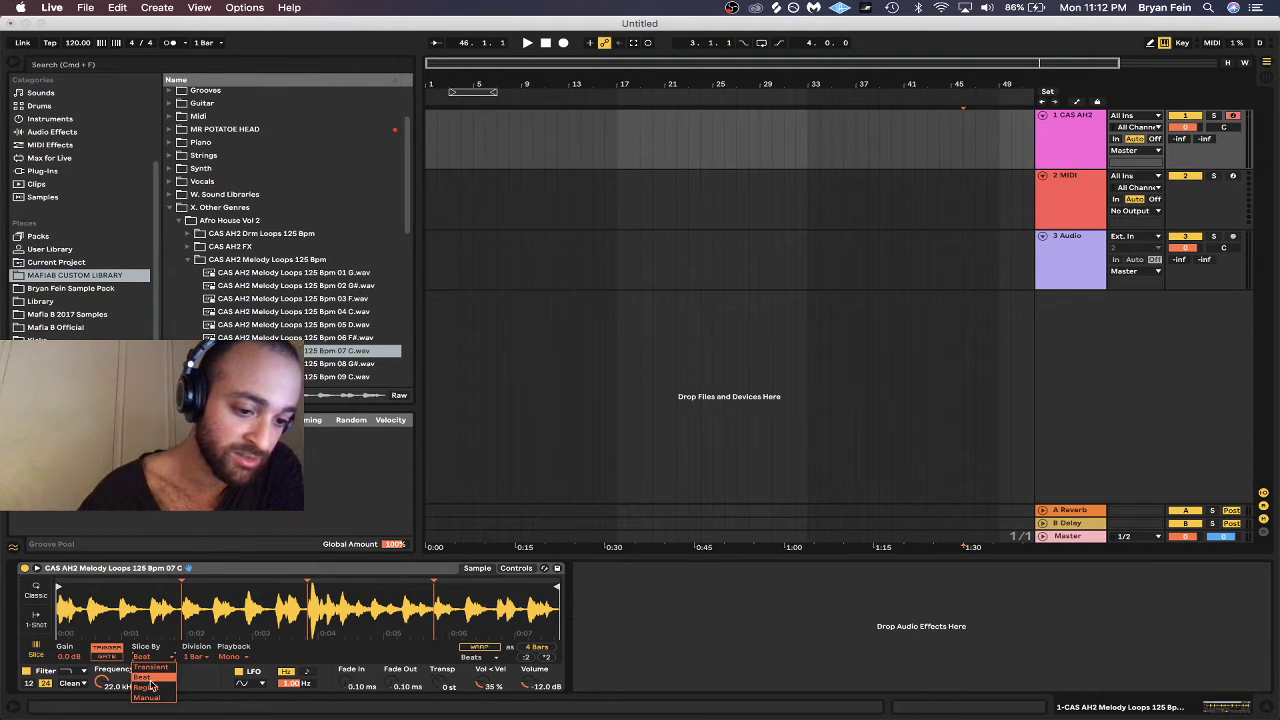
pyautogui.click(150, 687)
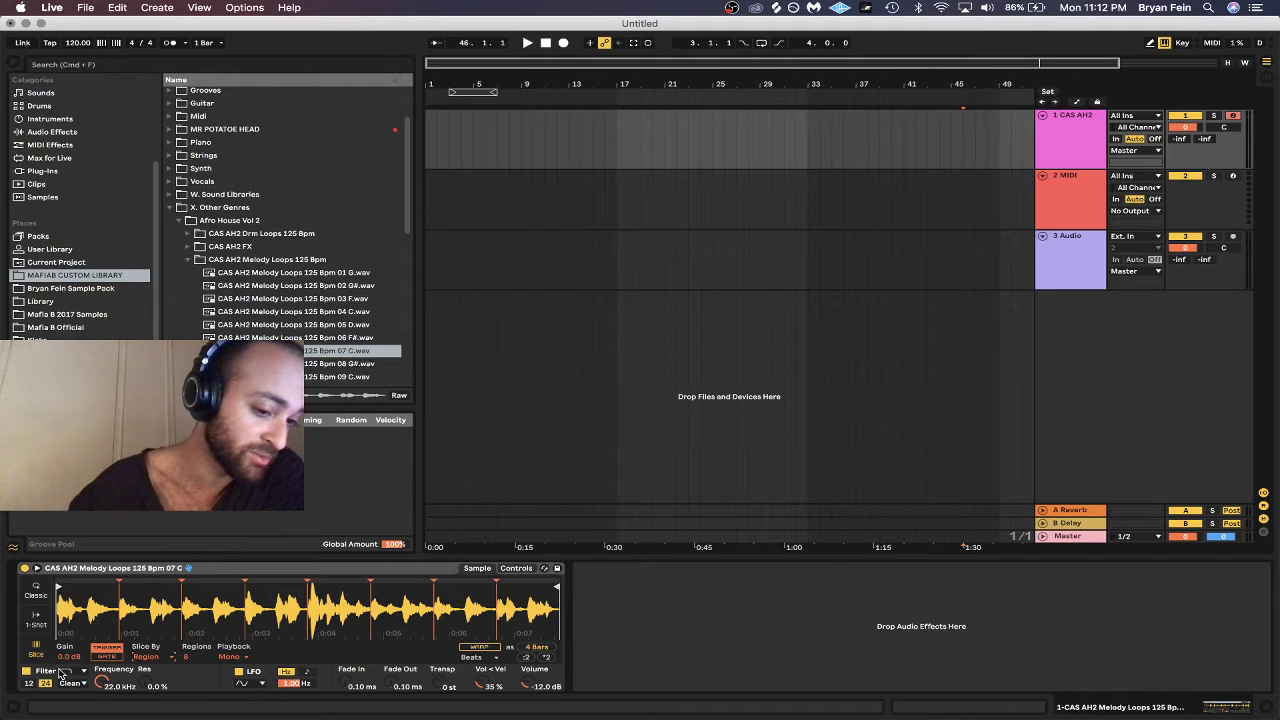
pyautogui.moveTo(190, 657); pyautogui.dragTo(190, 520)
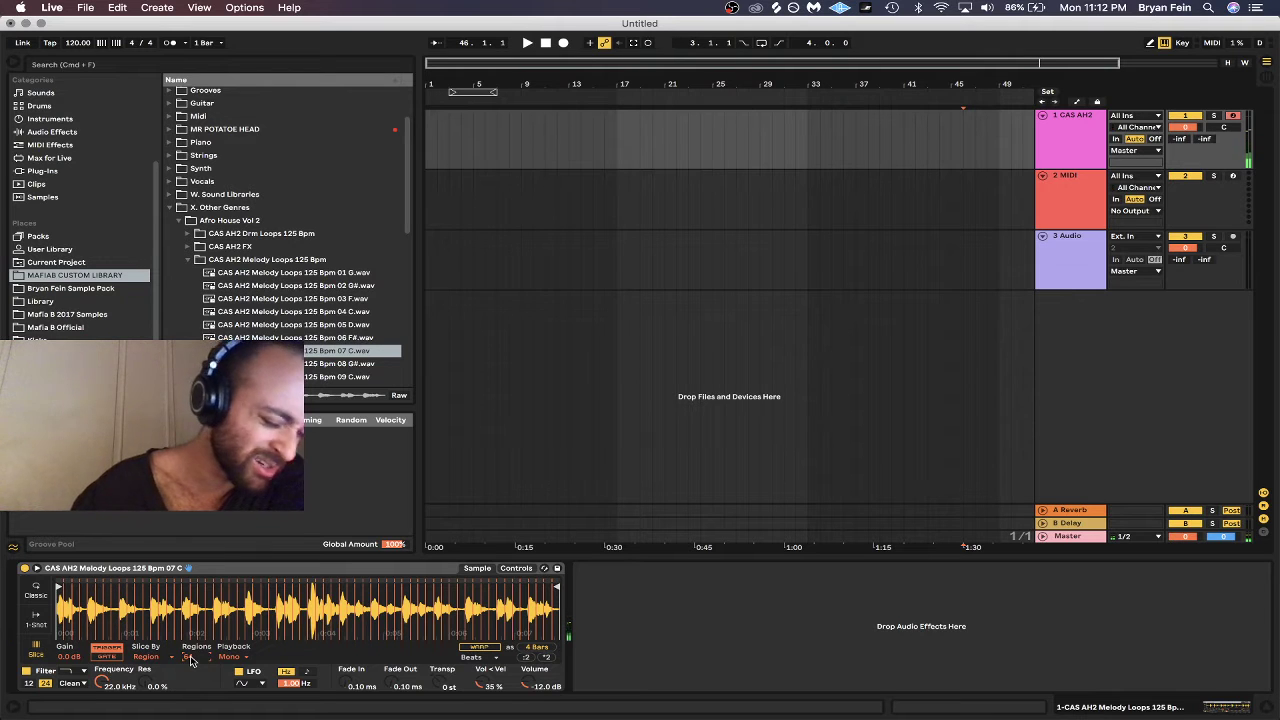
pyautogui.moveTo(190, 657); pyautogui.dragTo(190, 698)
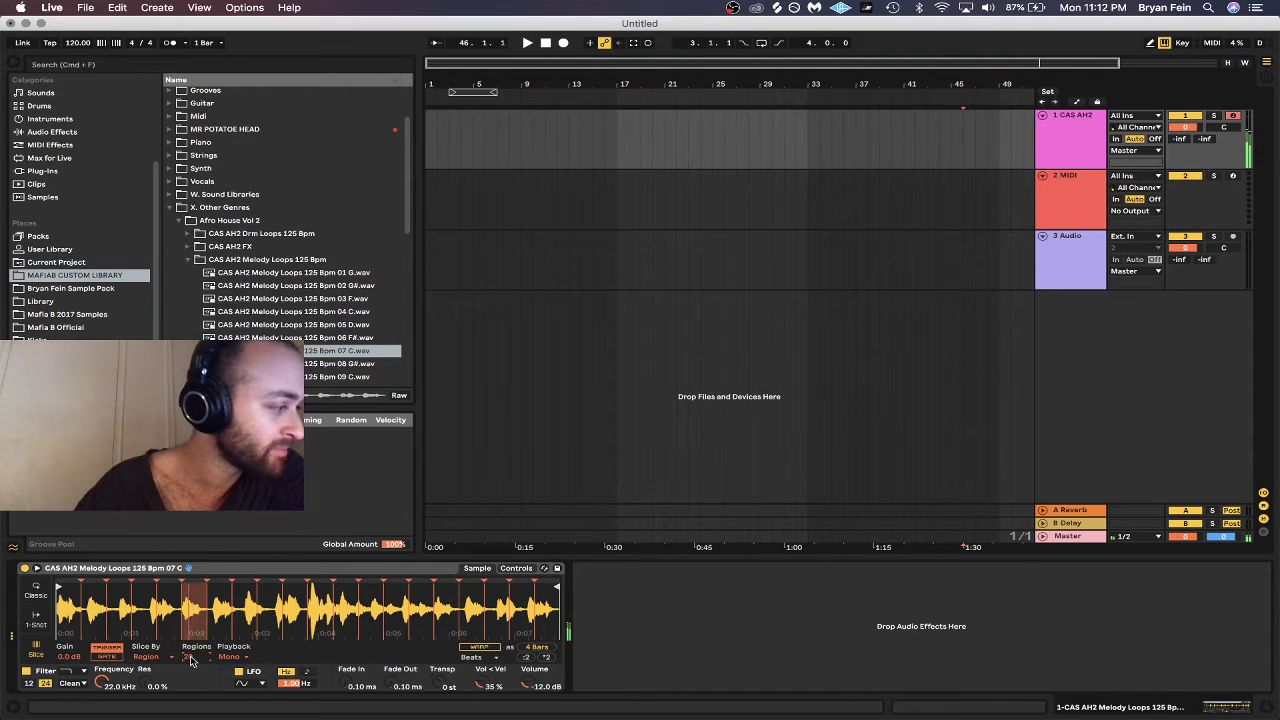
pyautogui.moveTo(191, 661); pyautogui.dragTo(191, 680)
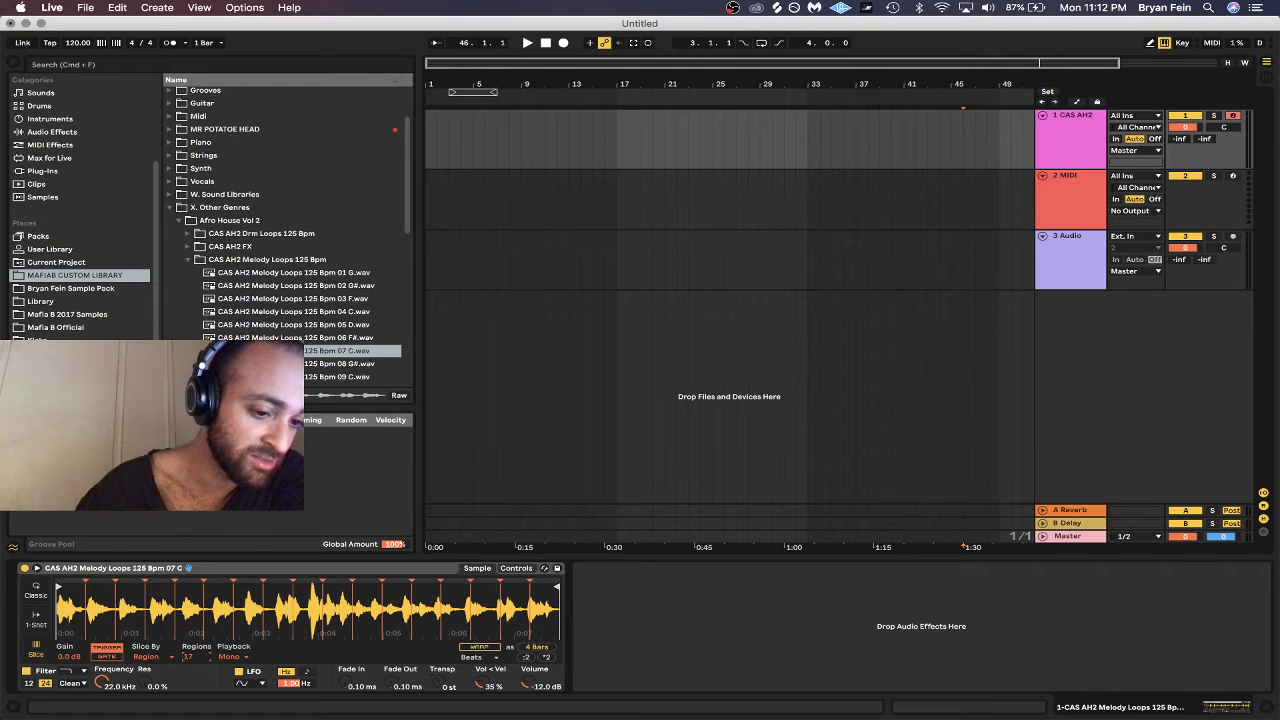
pyautogui.moveTo(188, 656)
pyautogui.mouseDown()
pyautogui.moveTo(197, 684)
pyautogui.moveTo(197, 594)
pyautogui.moveTo(197, 690)
pyautogui.moveTo(197, 636)
pyautogui.moveTo(197, 658)
pyautogui.mouseUp()
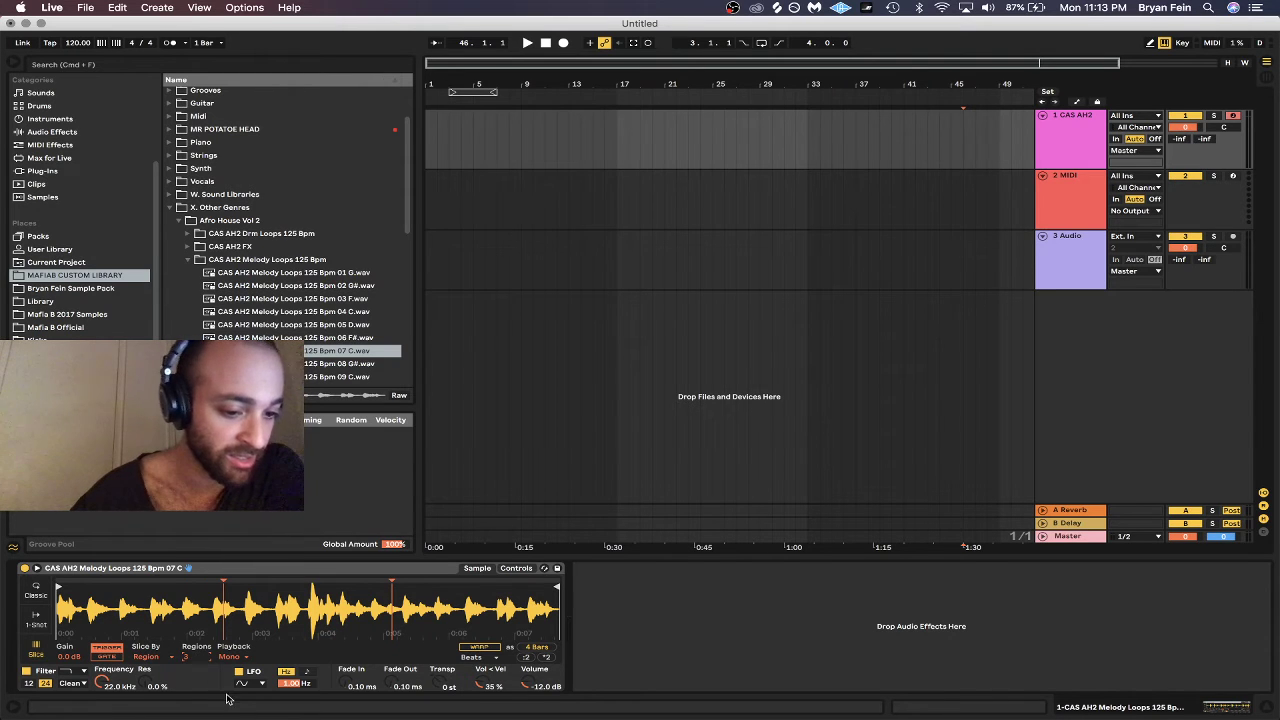
# Switch slicing to Manual and add three slice markers at consecutive transients between about 0:01 and 0:02.
pyautogui.click(146, 657)
pyautogui.click(157, 698)
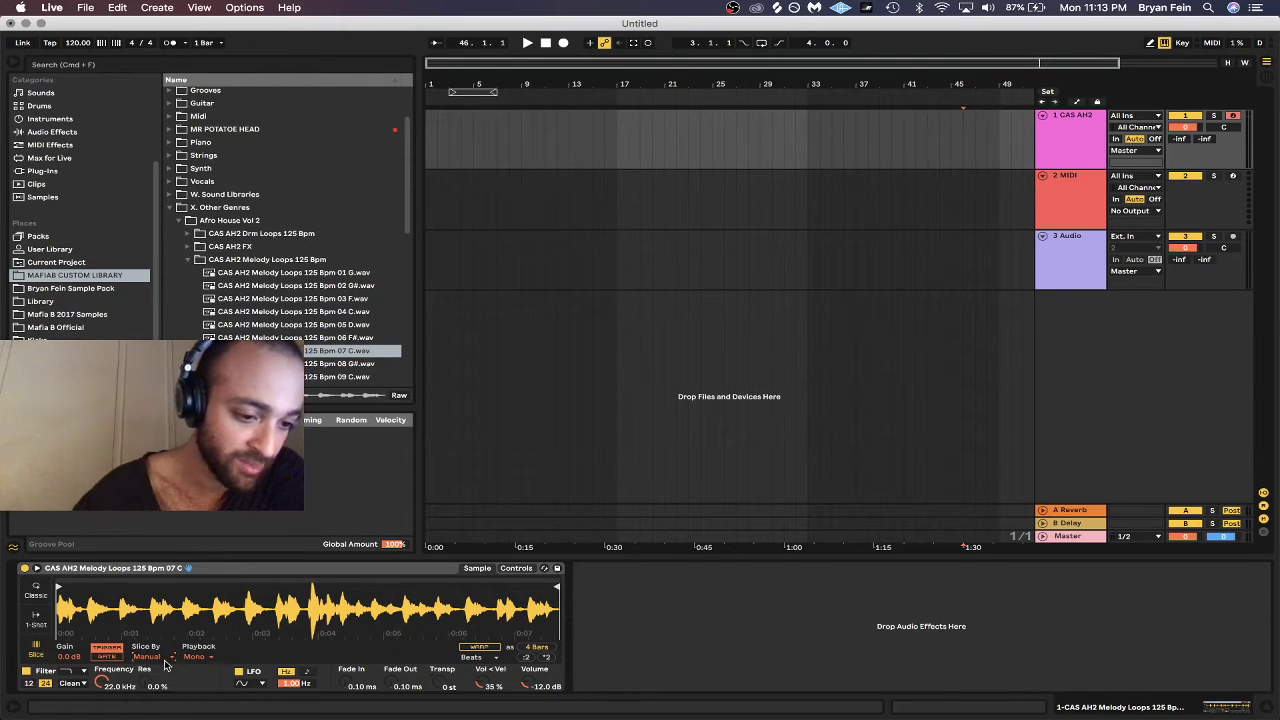
pyautogui.doubleClick(119, 597)
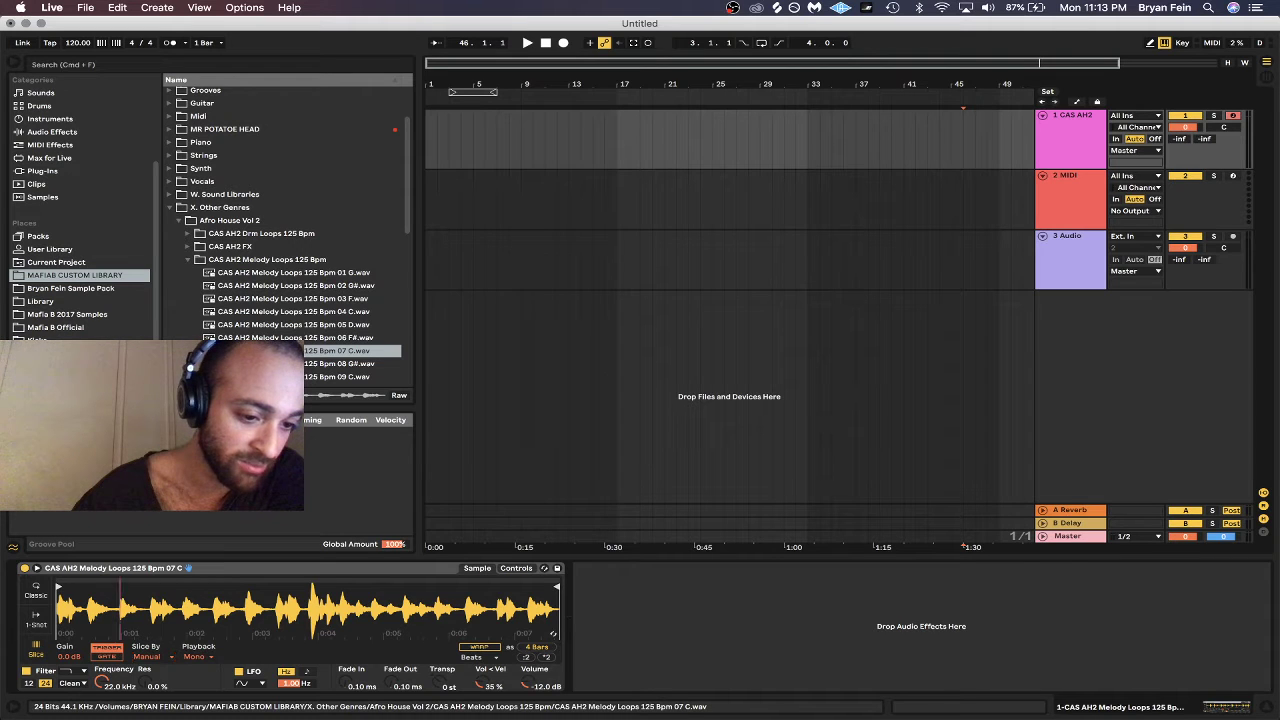
pyautogui.doubleClick(149, 588)
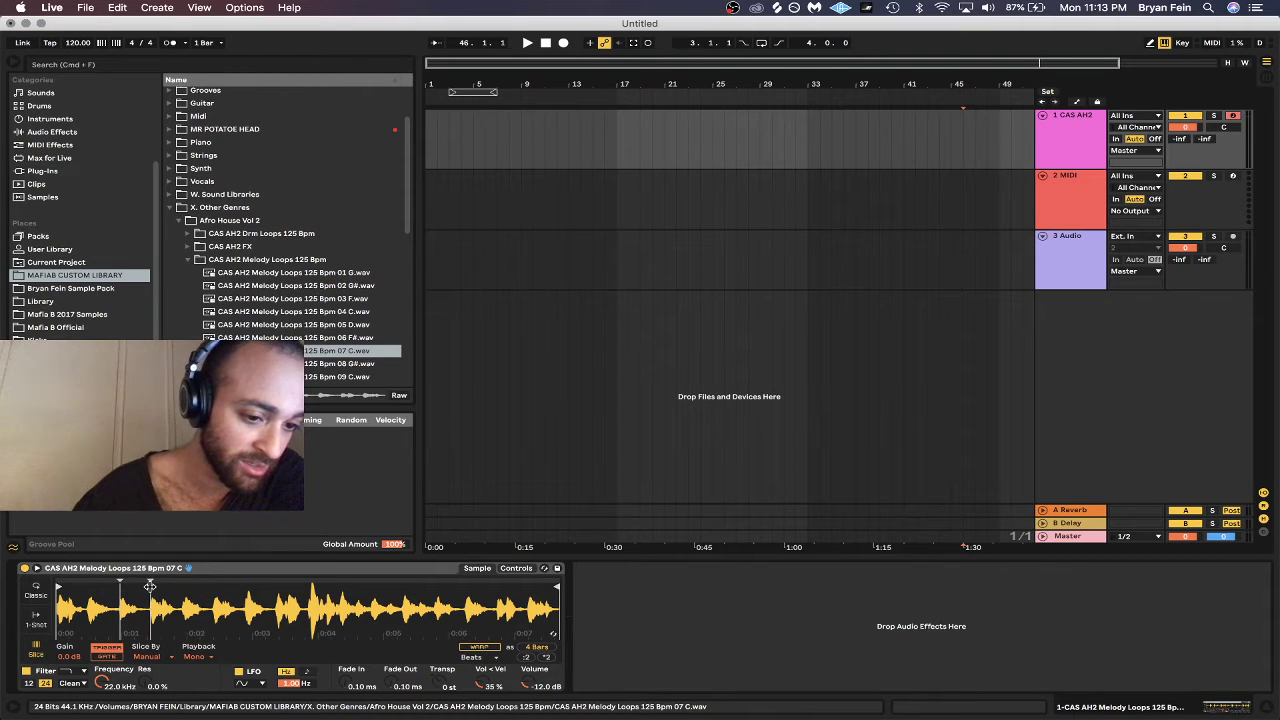
pyautogui.doubleClick(181, 584)
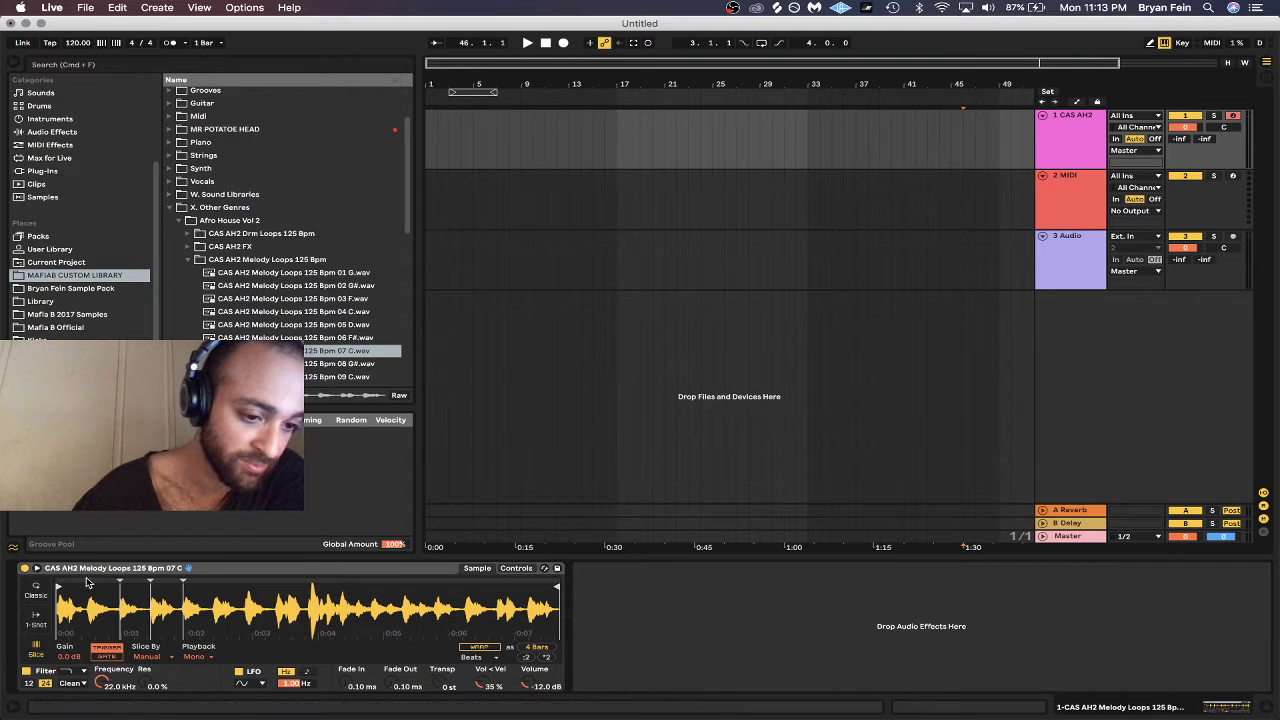
# Audition the manual slices and move the third slice marker slightly earlier, ahead of its transient.
pyautogui.press('s')
pyautogui.press('s')
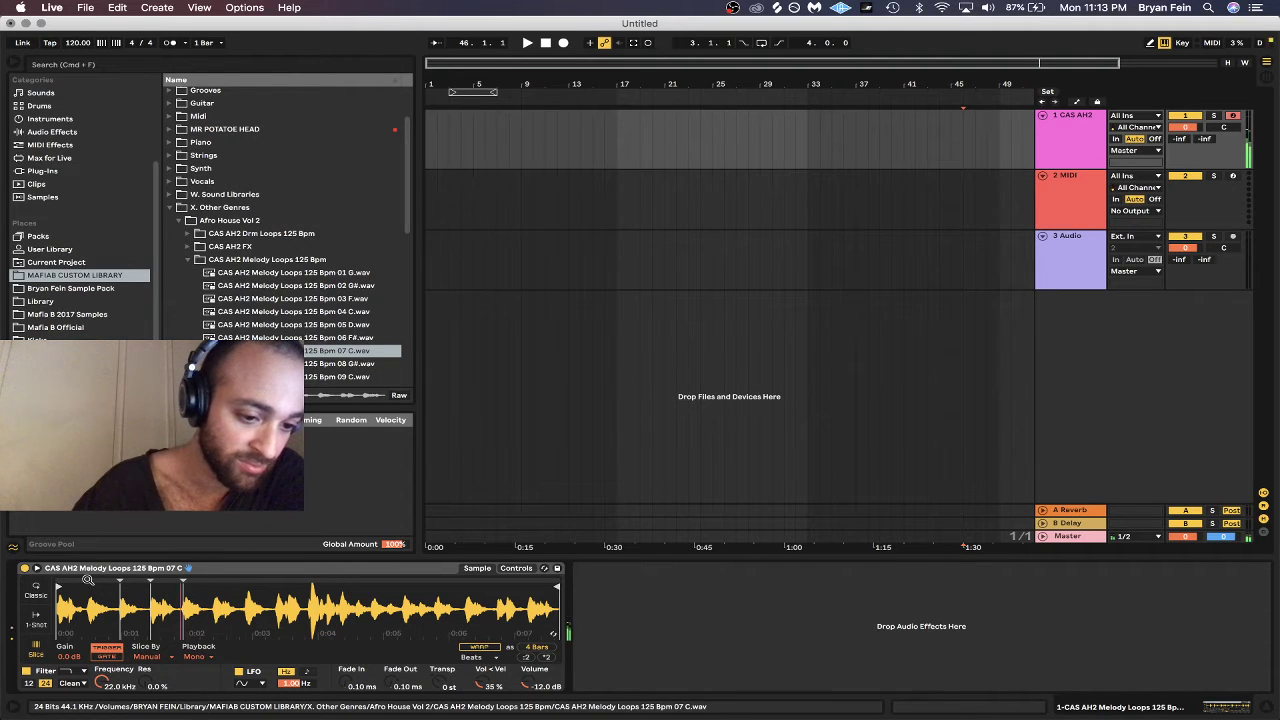
pyautogui.press('s')
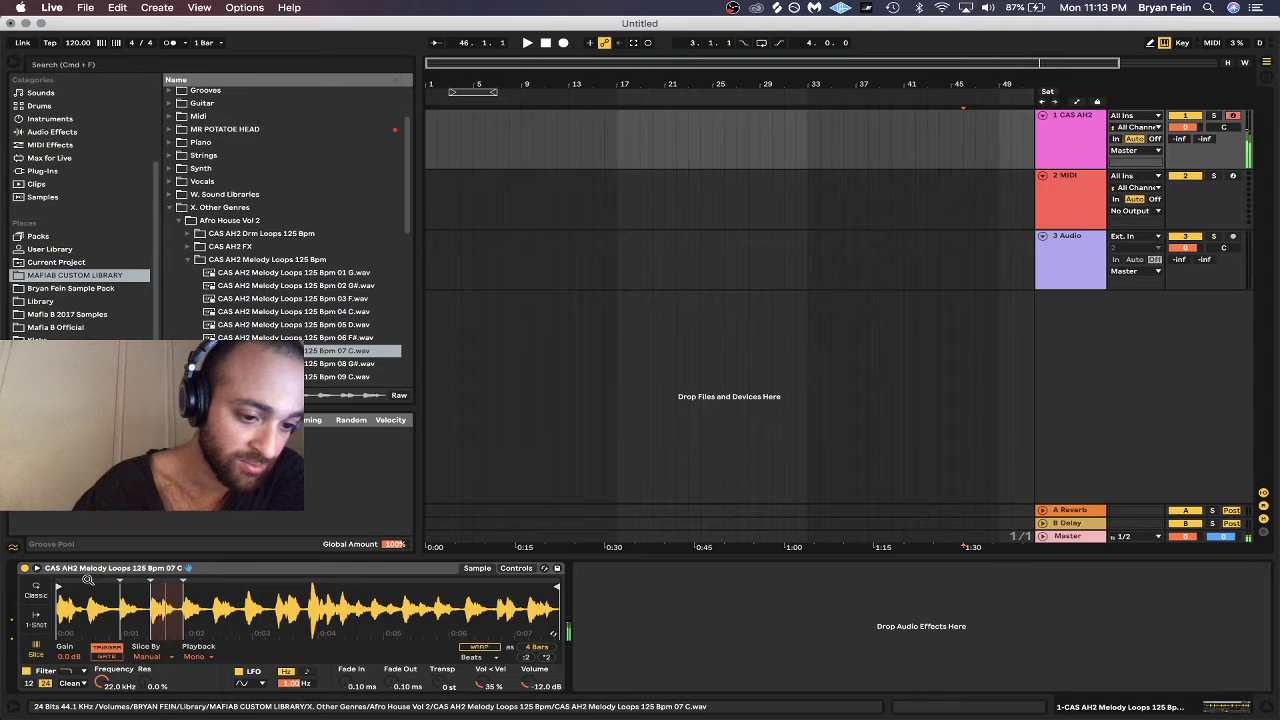
pyautogui.moveTo(162, 612); pyautogui.dragTo(164, 695)
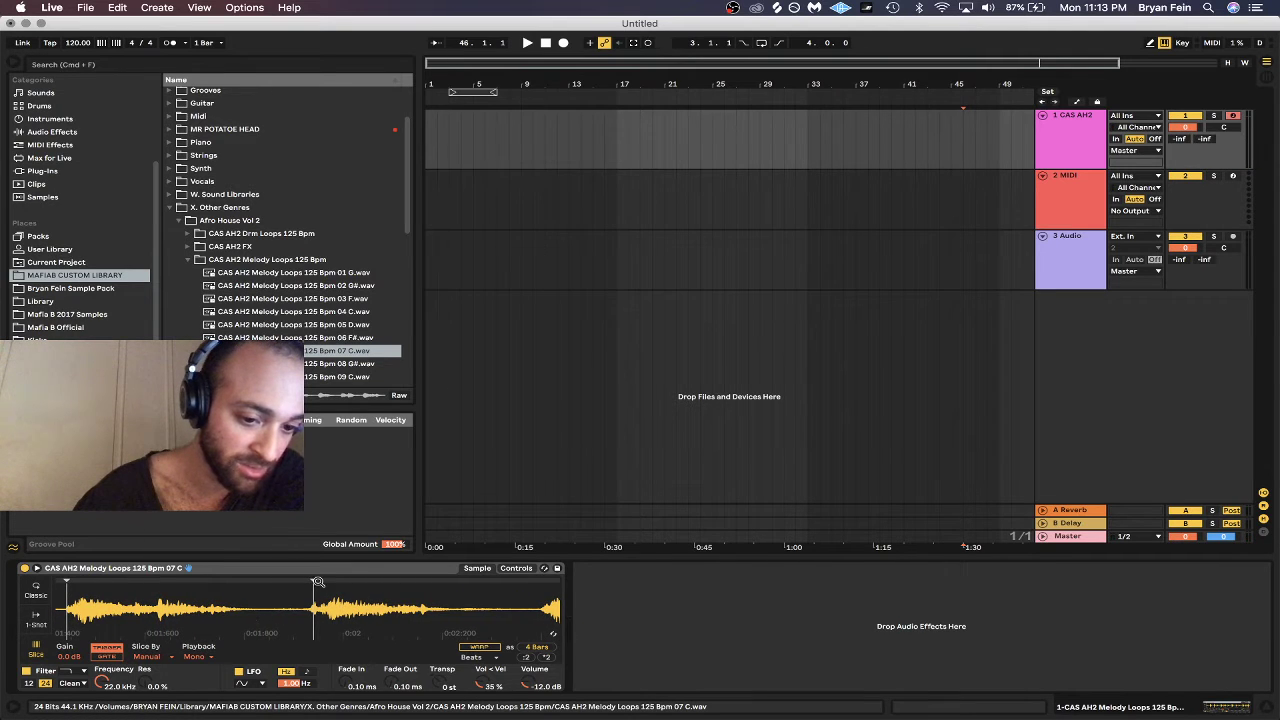
pyautogui.moveTo(314, 581); pyautogui.dragTo(299, 580)
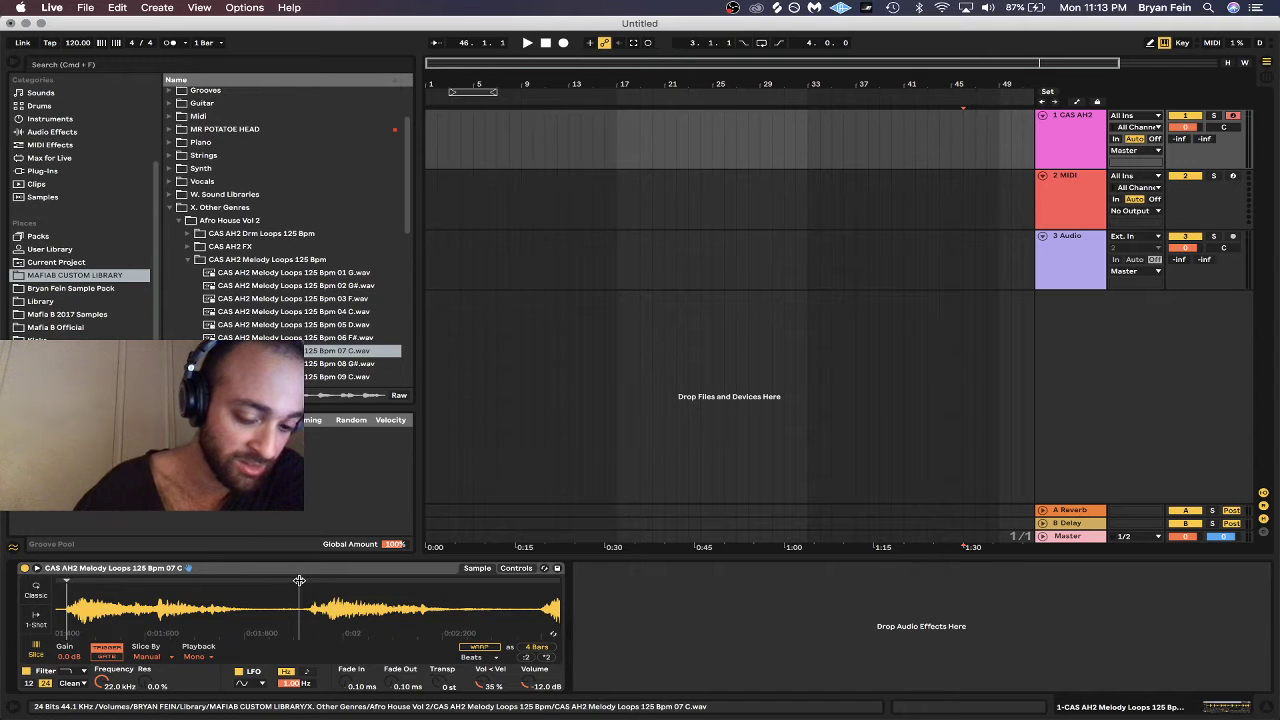
# Audition the second manual slice and move its slice marker later, onto the transient near 0:01:600.
pyautogui.press('s')
pyautogui.press('s')
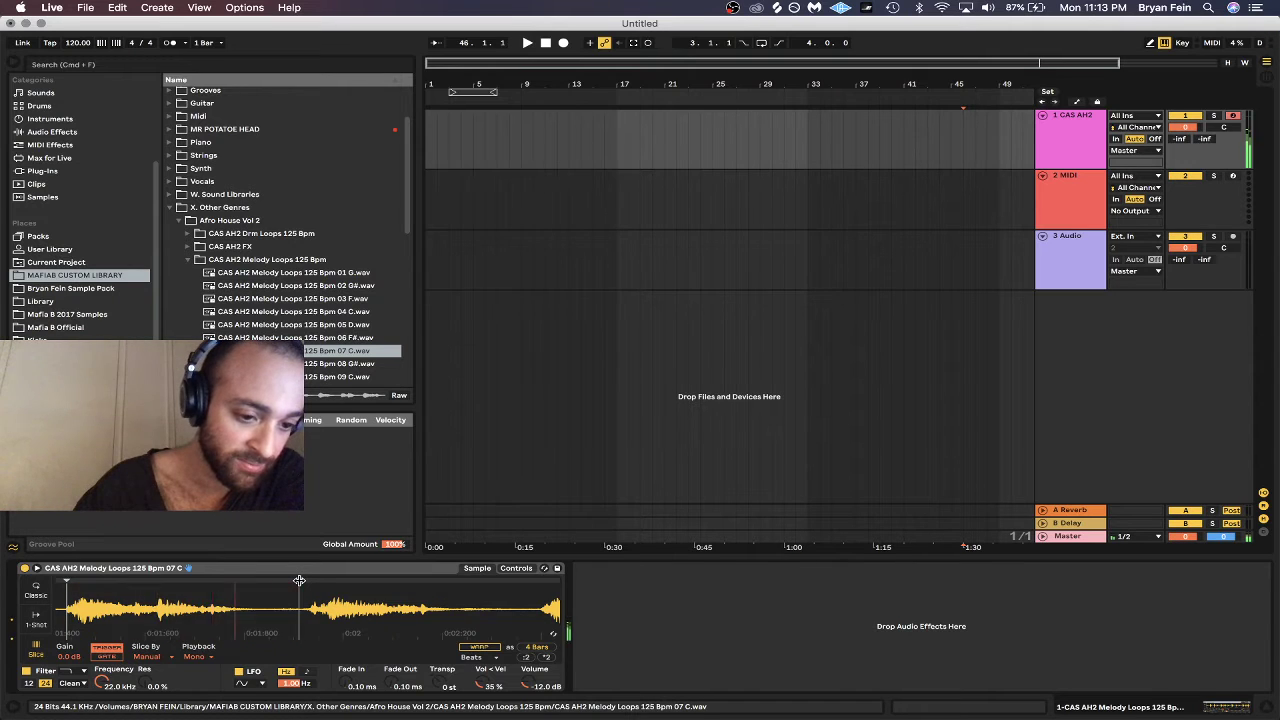
pyautogui.press('s')
pyautogui.press('s')
pyautogui.press('s')
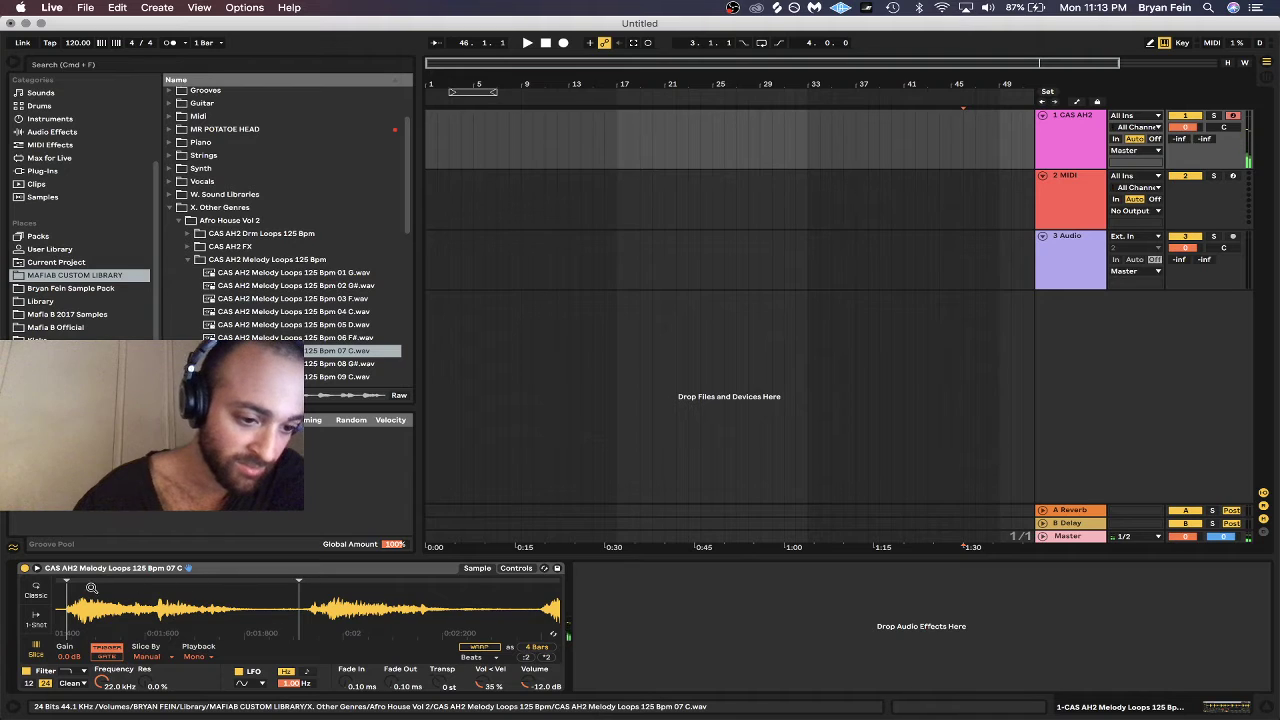
pyautogui.moveTo(67, 582); pyautogui.dragTo(158, 590)
pyautogui.press('s')
pyautogui.press('s')
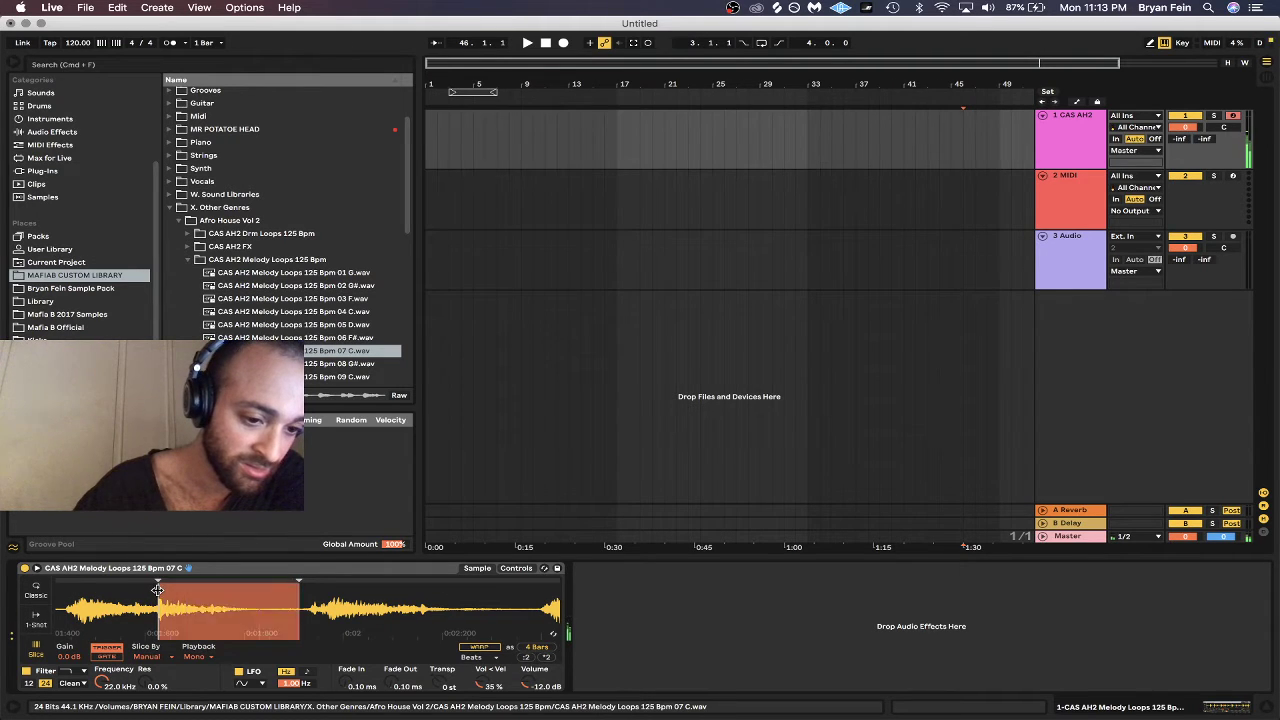
pyautogui.press('s')
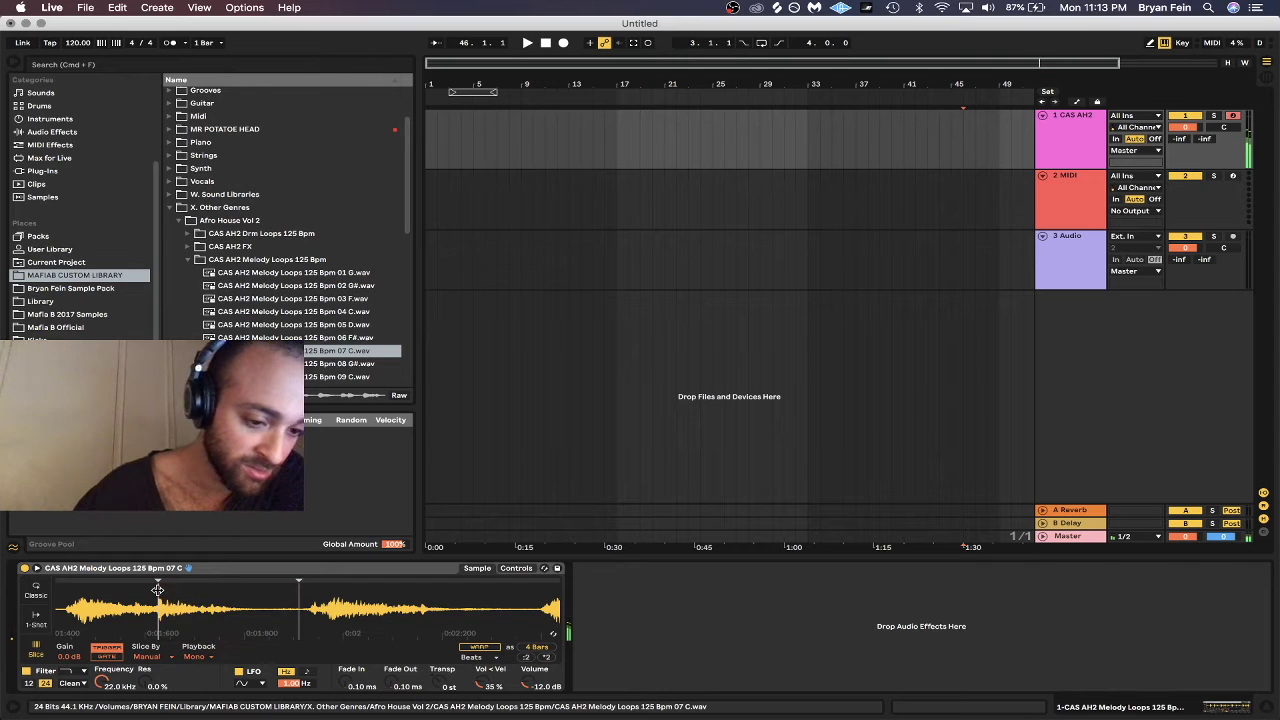
# Move the sample start marker to the loop's second transient and audition the manual slices.
pyautogui.moveTo(165, 607); pyautogui.dragTo(165, 545)
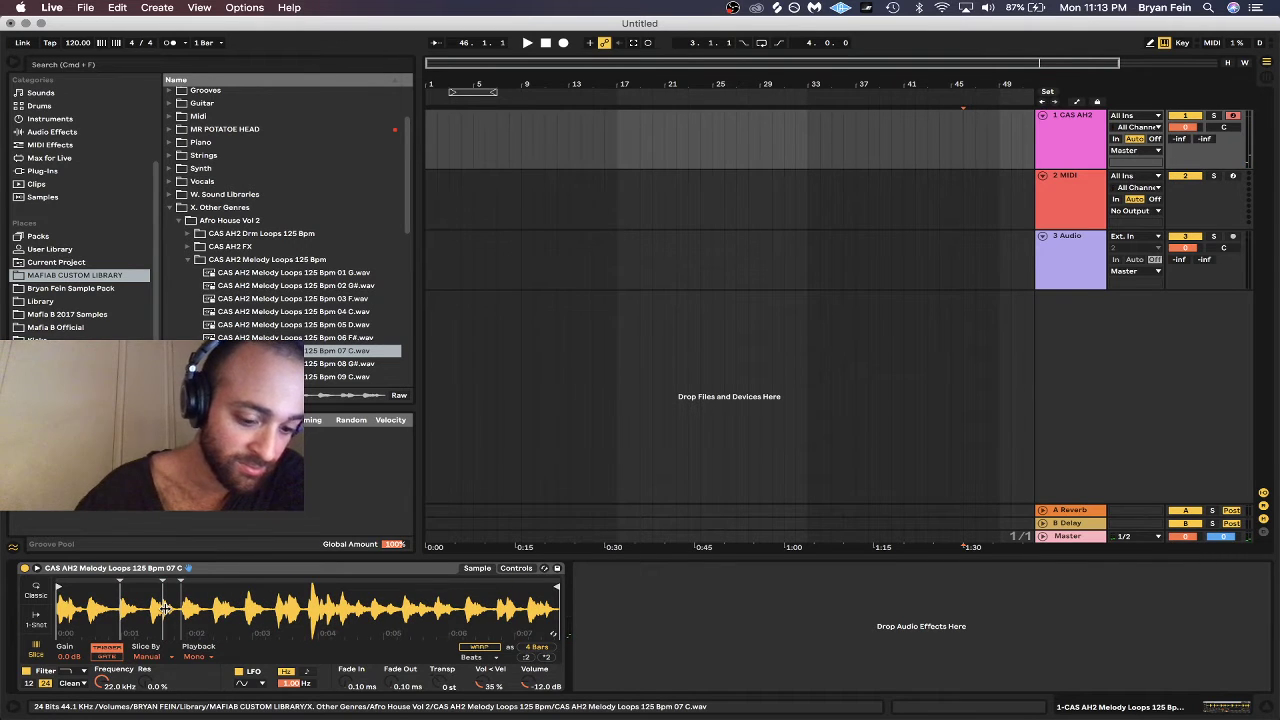
pyautogui.press('a')
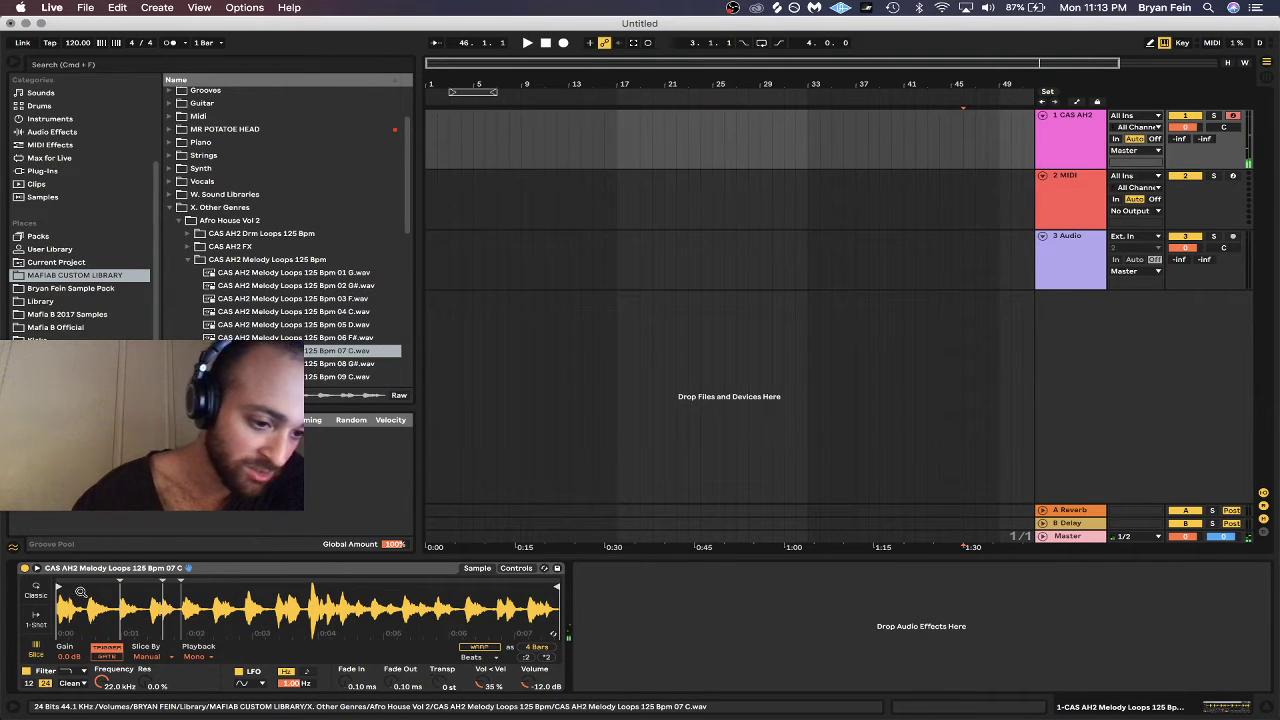
pyautogui.moveTo(58, 586); pyautogui.dragTo(88, 587)
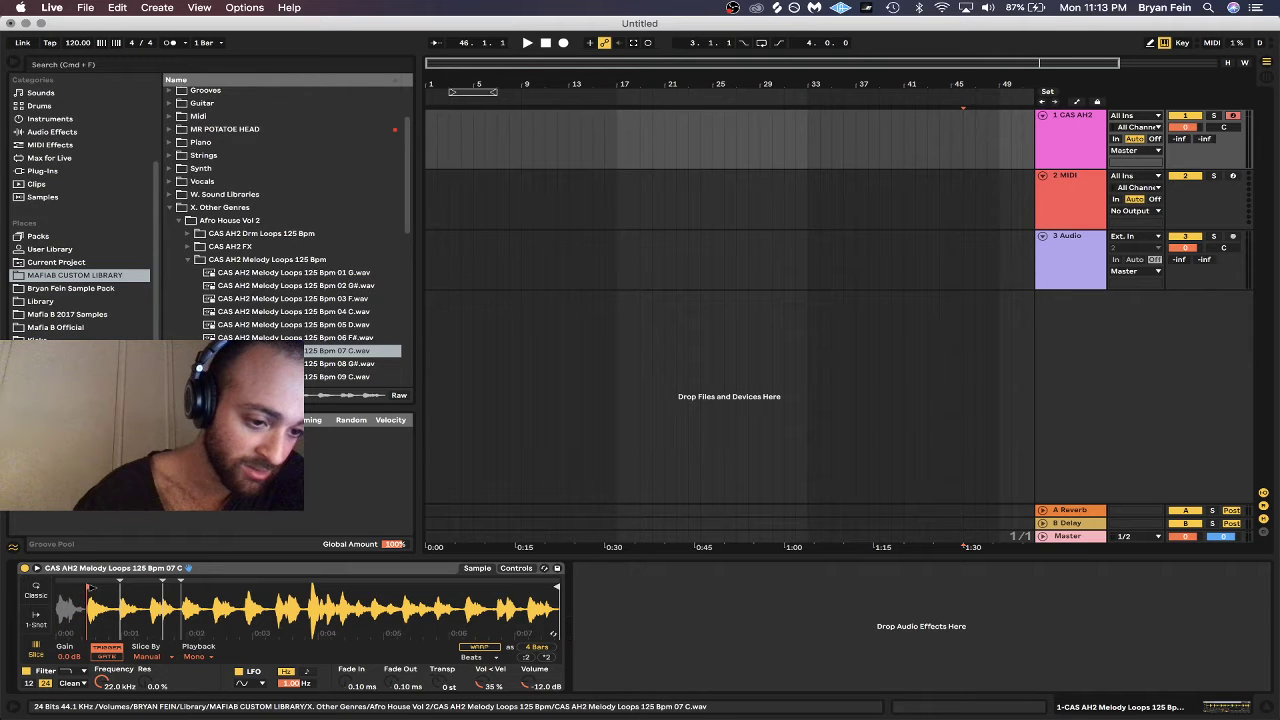
pyautogui.press('a')
pyautogui.press('a')
pyautogui.press('a')
pyautogui.press('a')
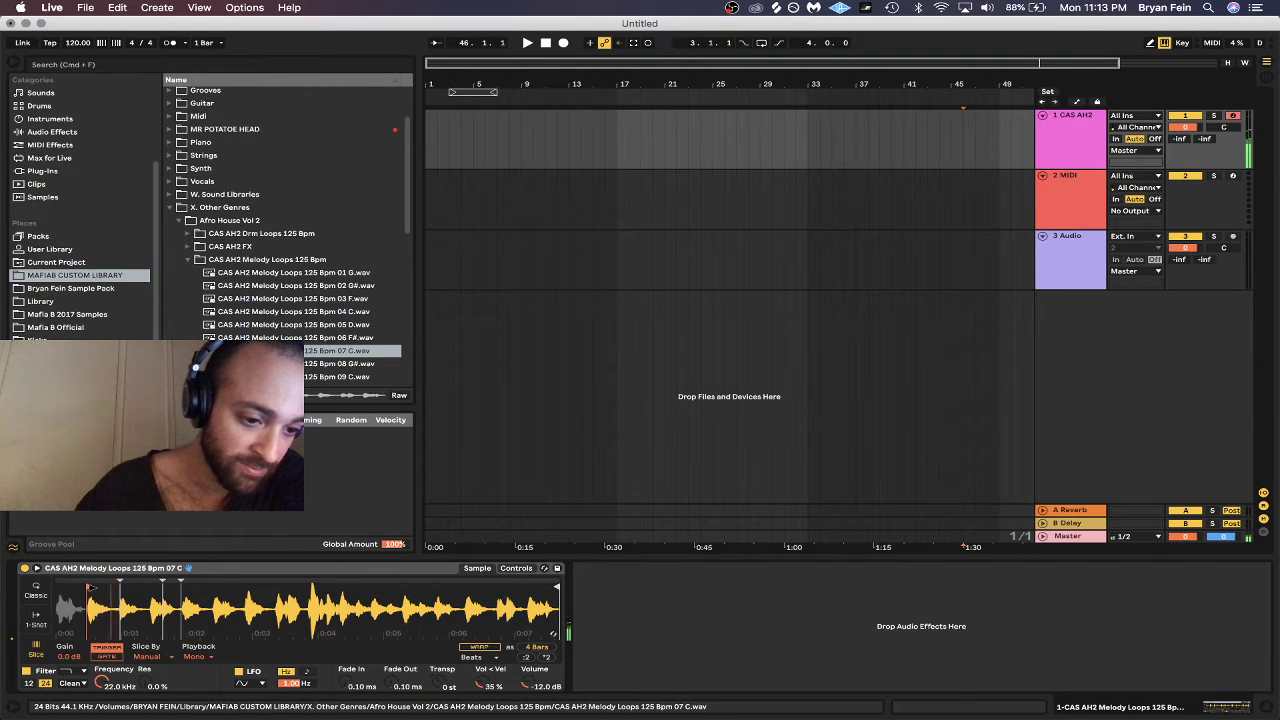
pyautogui.press('a')
pyautogui.press('a')
pyautogui.press('s')
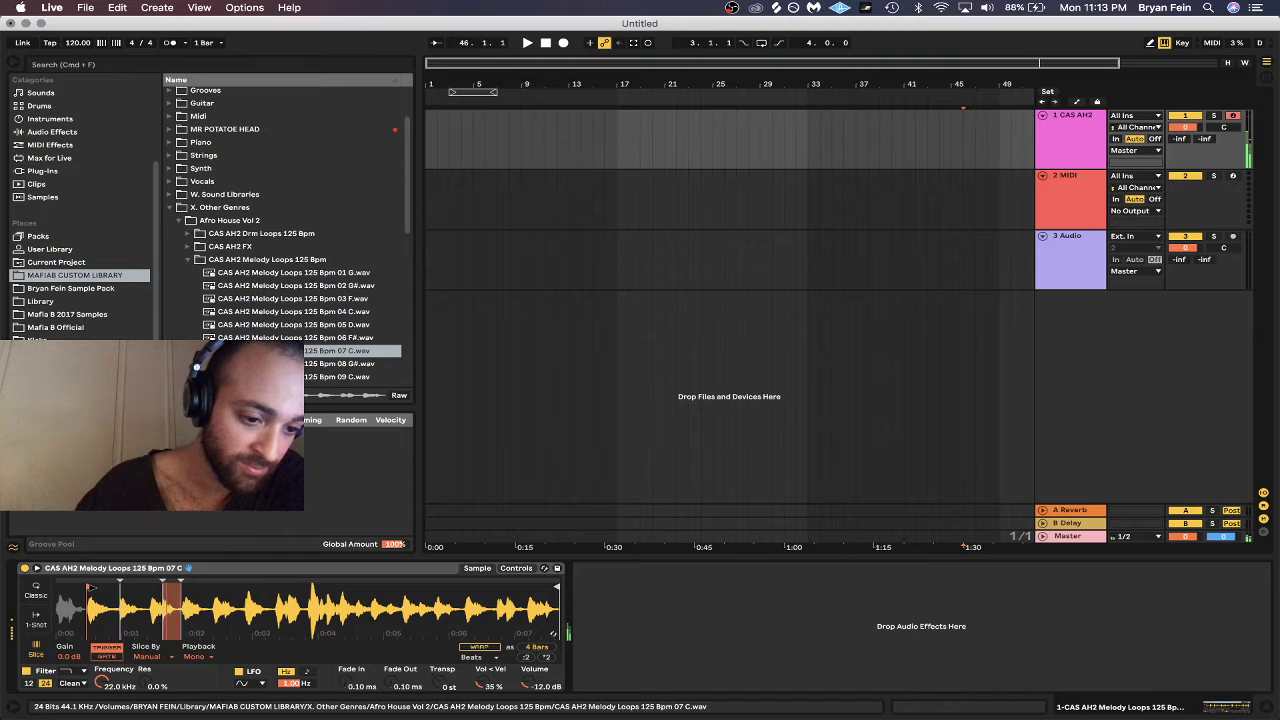
pyautogui.press('a')
pyautogui.press('a')
pyautogui.press('a')
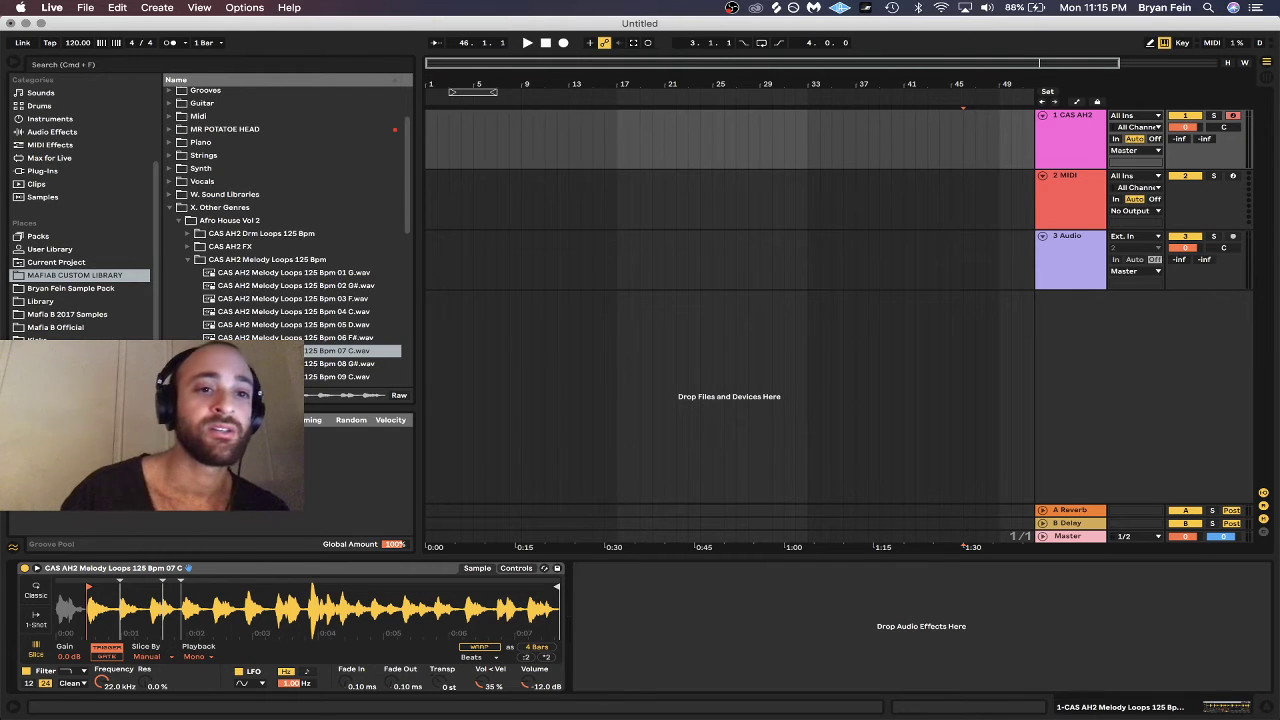
# Switch to Finder to bring up the downloaded Seal - Crazy (Official Music Video) file.
pyautogui.moveTo(343, 23)
pyautogui.mouseDown()
pyautogui.moveTo(412, 189)
pyautogui.moveTo(368, 25)
pyautogui.moveTo(342, 23)
pyautogui.mouseUp()
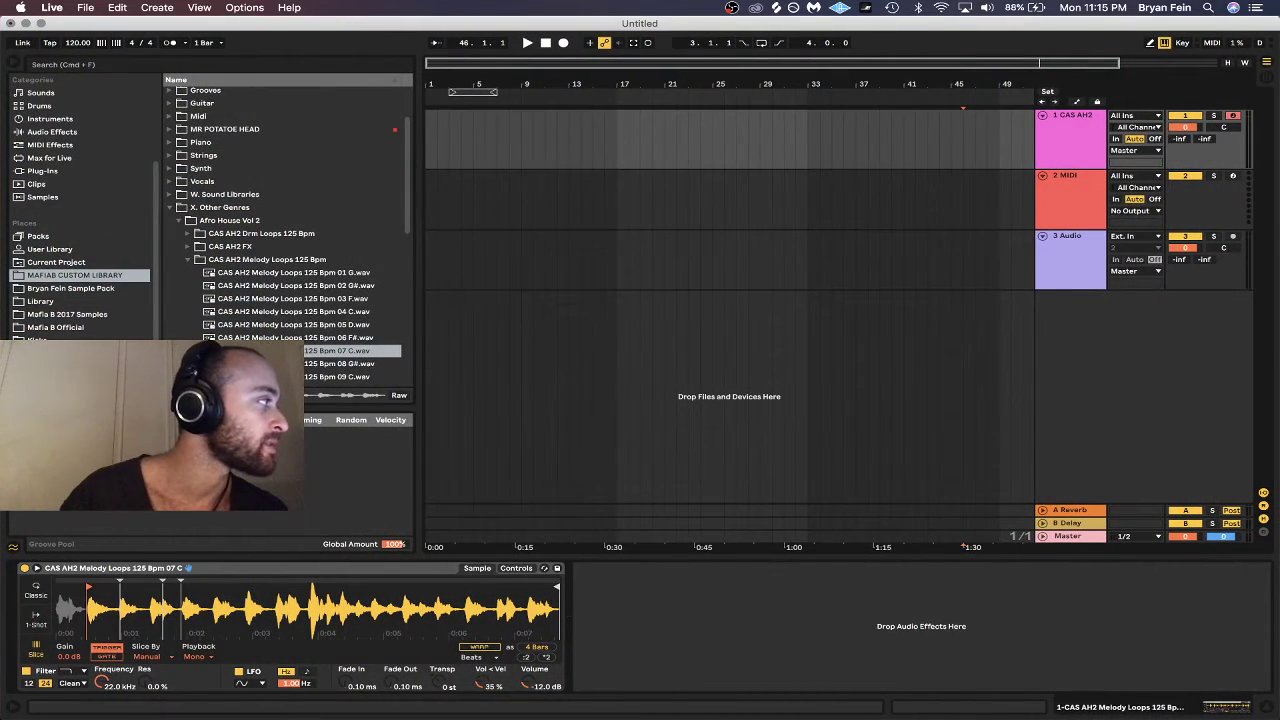
pyautogui.press('super+Tab')
pyautogui.press('super+n')
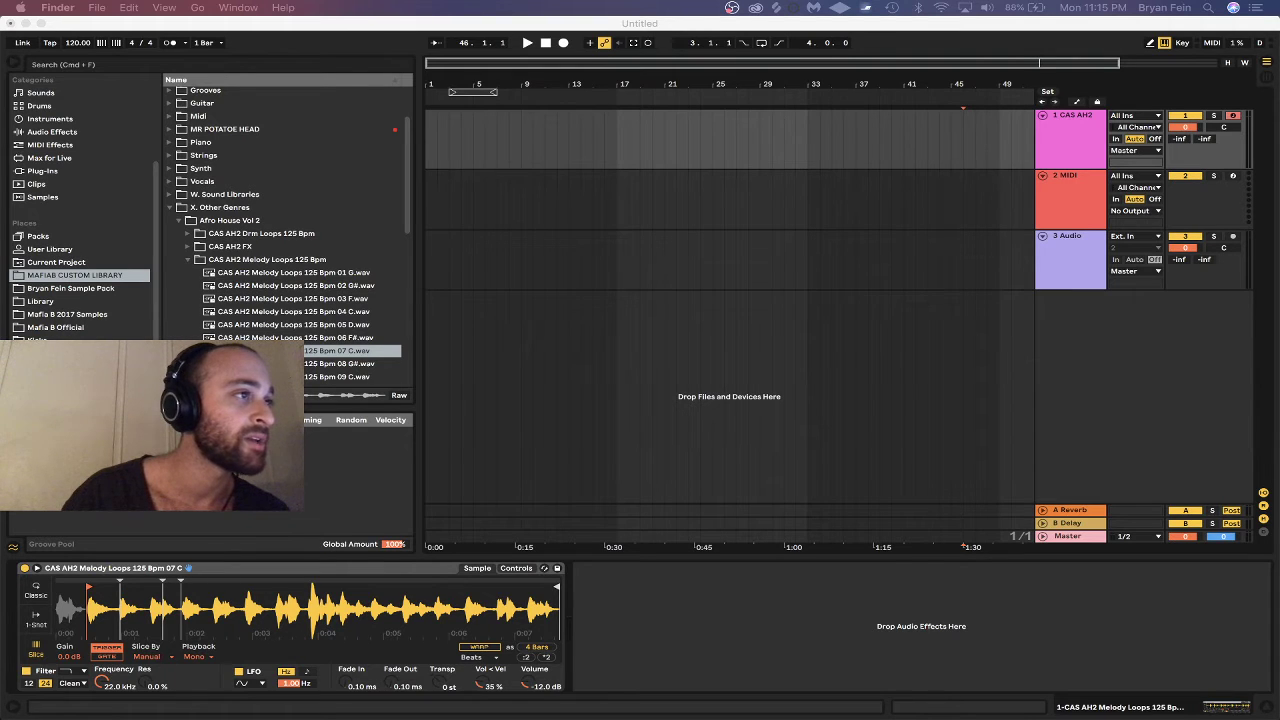
pyautogui.moveTo(250, 400); pyautogui.dragTo(578, 141)
pyautogui.click(626, 414)
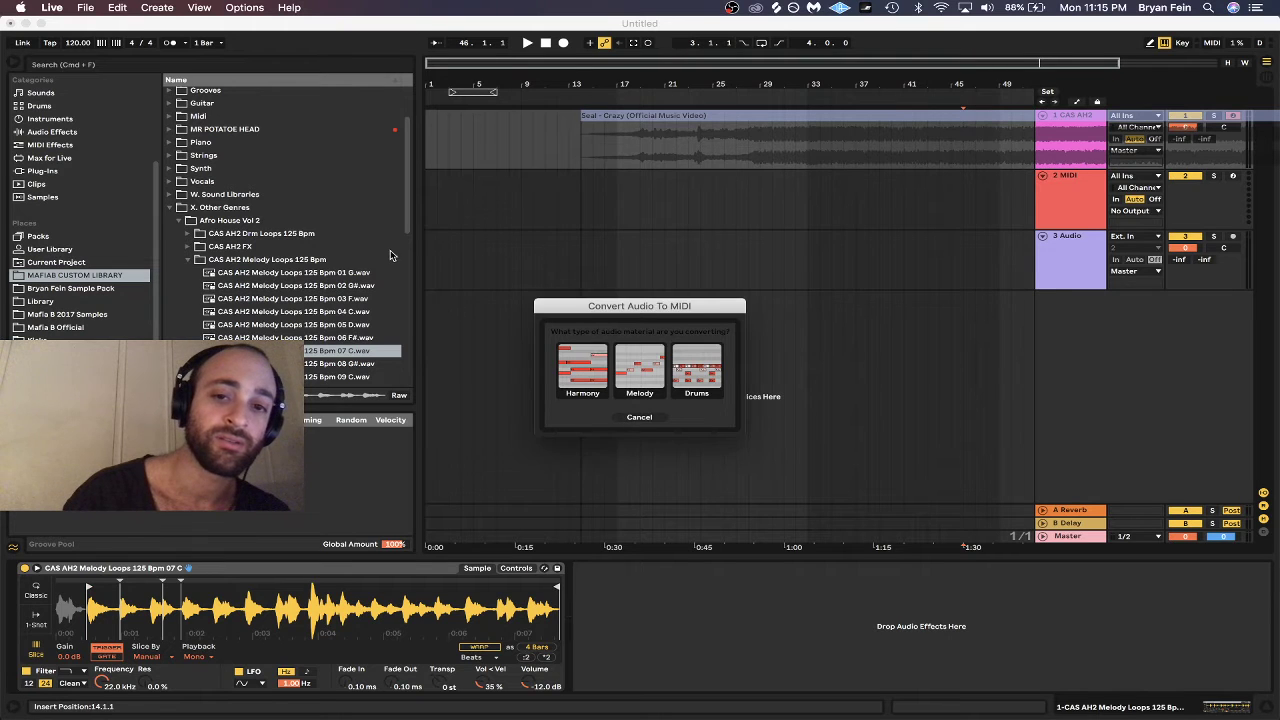
pyautogui.click(639, 417)
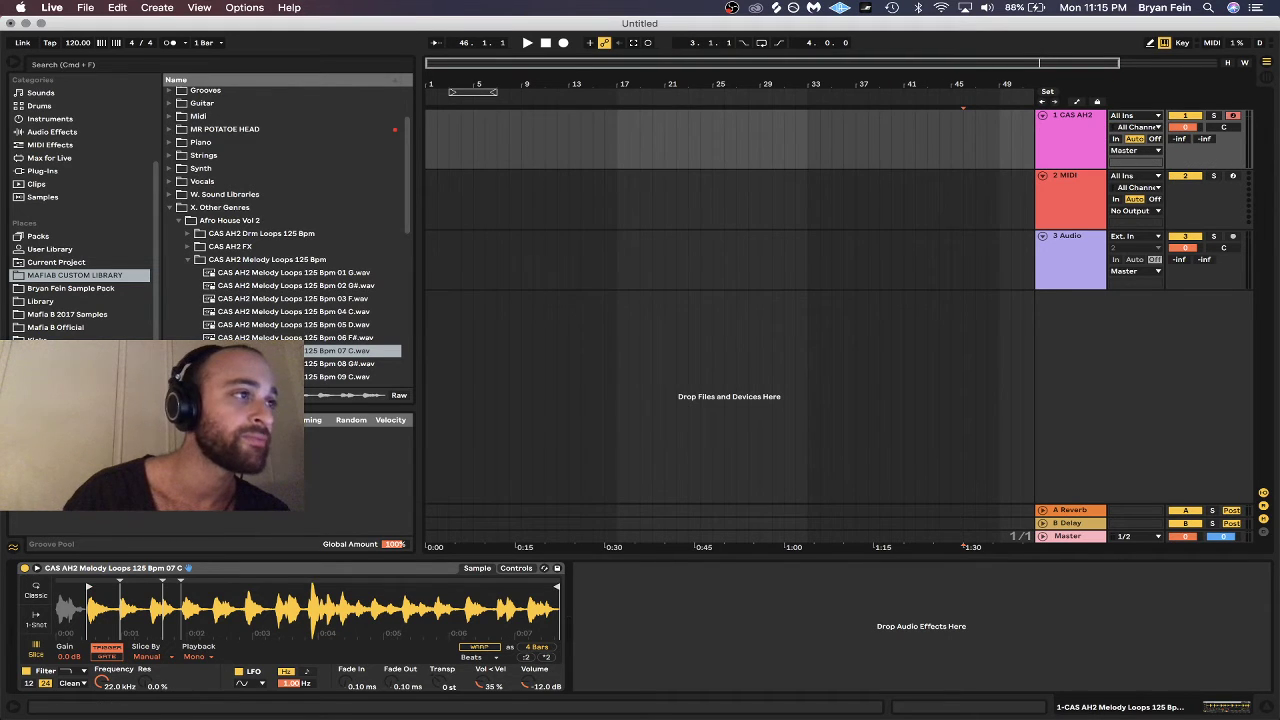
# Place Seal - Crazy (Official Music Video) on the 3 Audio track at bar 1 and increase the track's height.
pyautogui.moveTo(250, 400); pyautogui.dragTo(443, 251)
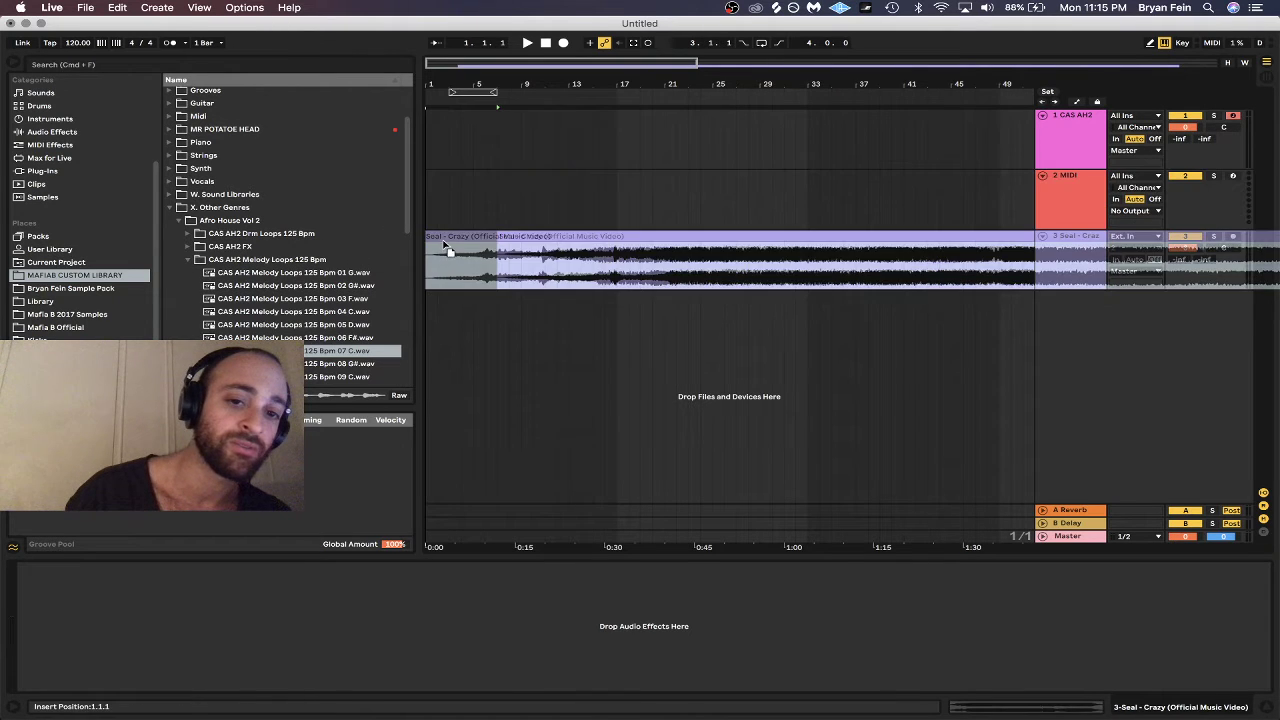
pyautogui.click(509, 237)
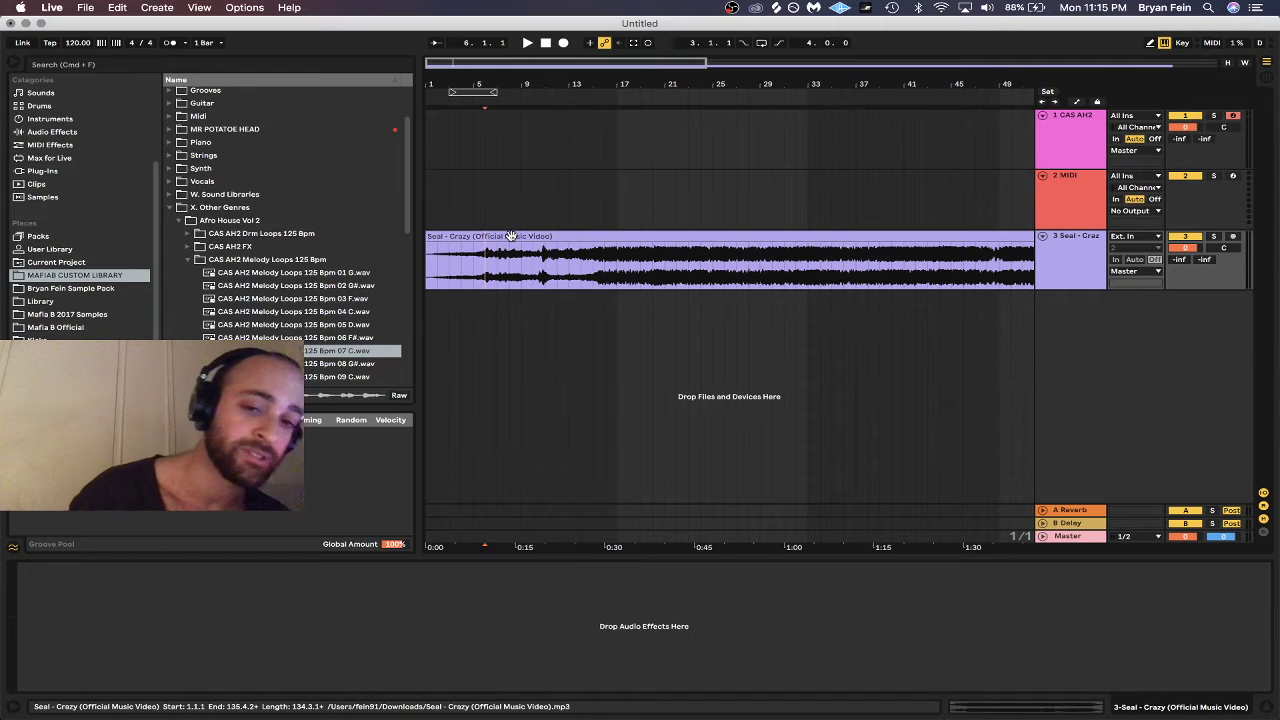
pyautogui.moveTo(1062, 290); pyautogui.dragTo(1051, 358)
pyautogui.click(731, 237)
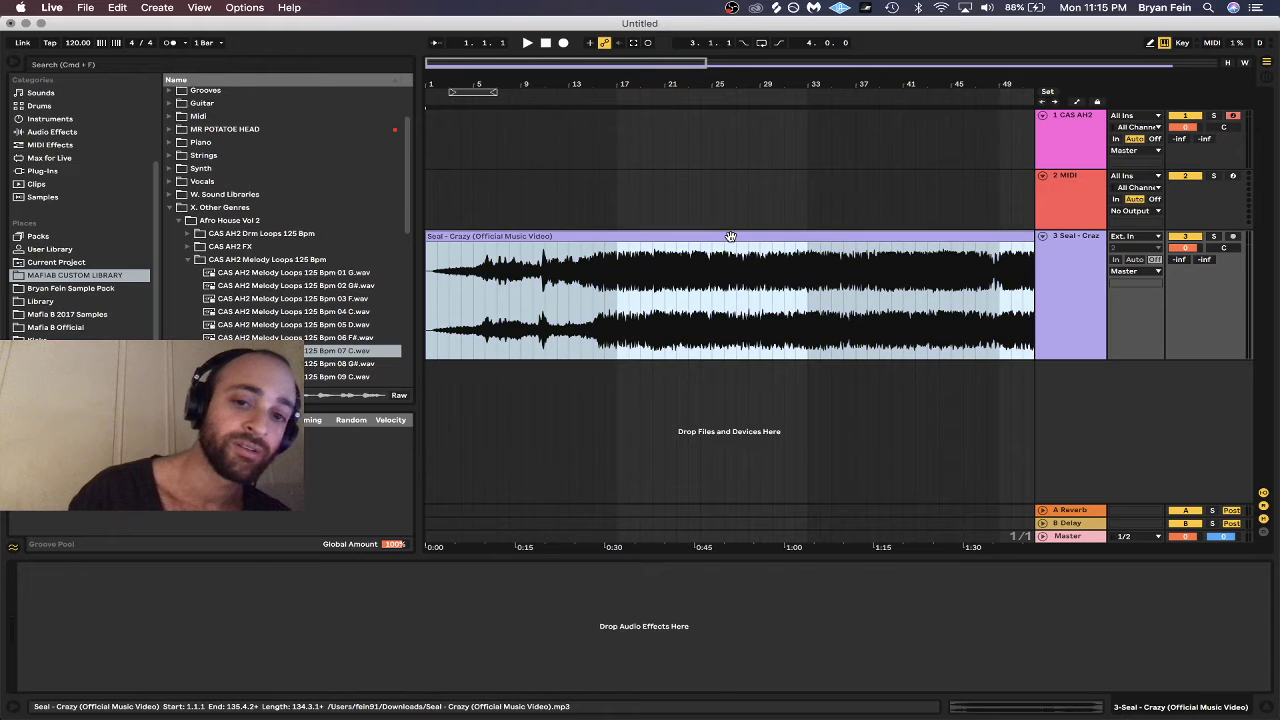
# Open the Seal - Crazy clip for editing, enlarge its waveform display and turn on Warp.
pyautogui.doubleClick(731, 237)
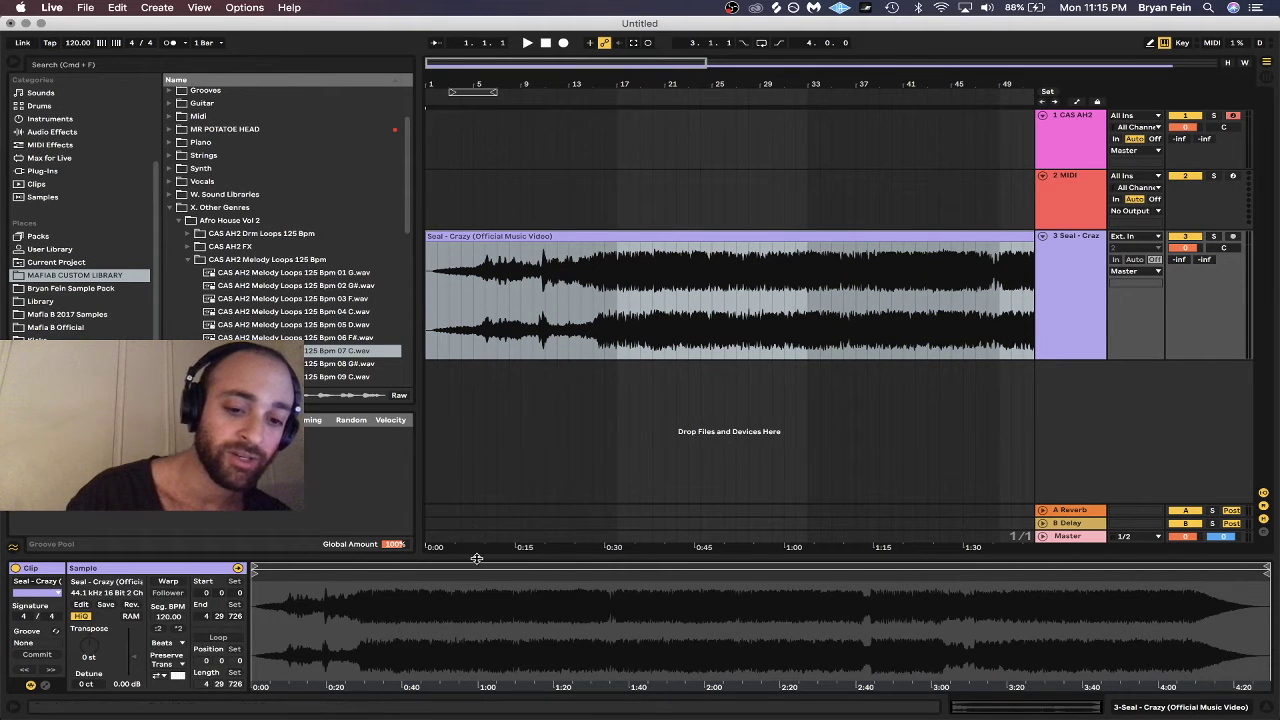
pyautogui.moveTo(471, 556); pyautogui.dragTo(480, 449)
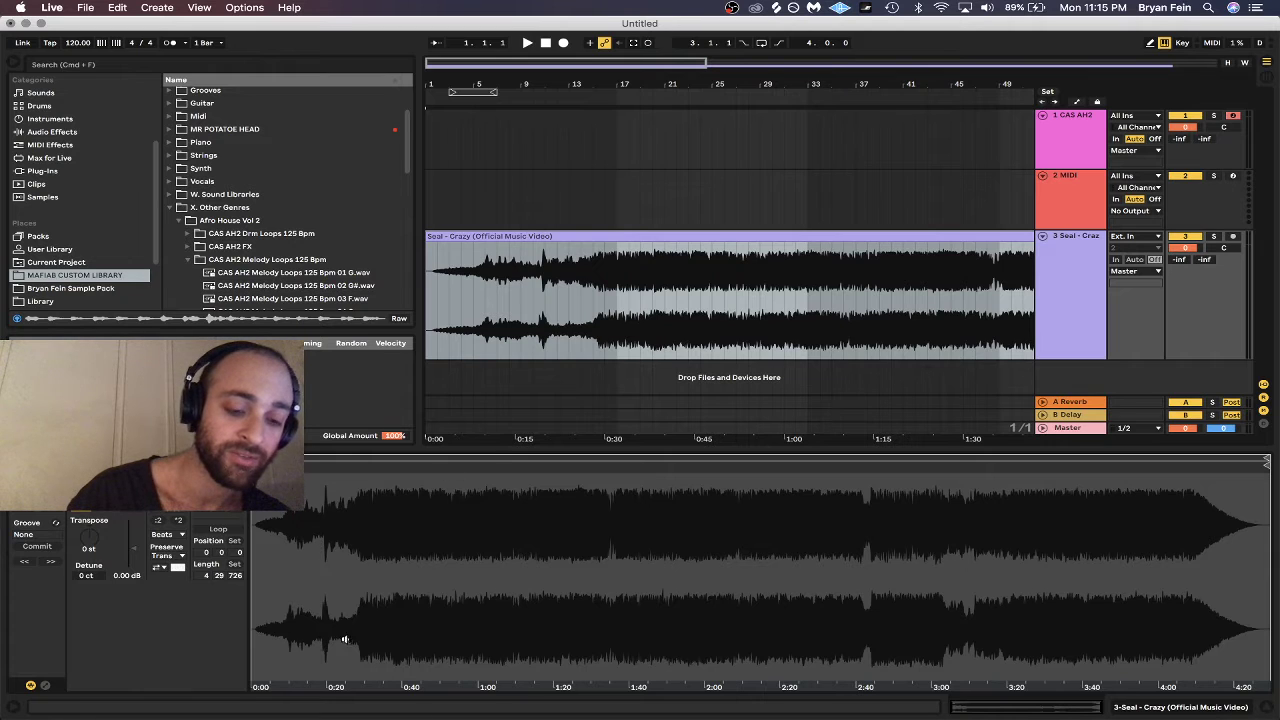
pyautogui.click(399, 530)
pyautogui.moveTo(399, 530); pyautogui.dragTo(399, 480)
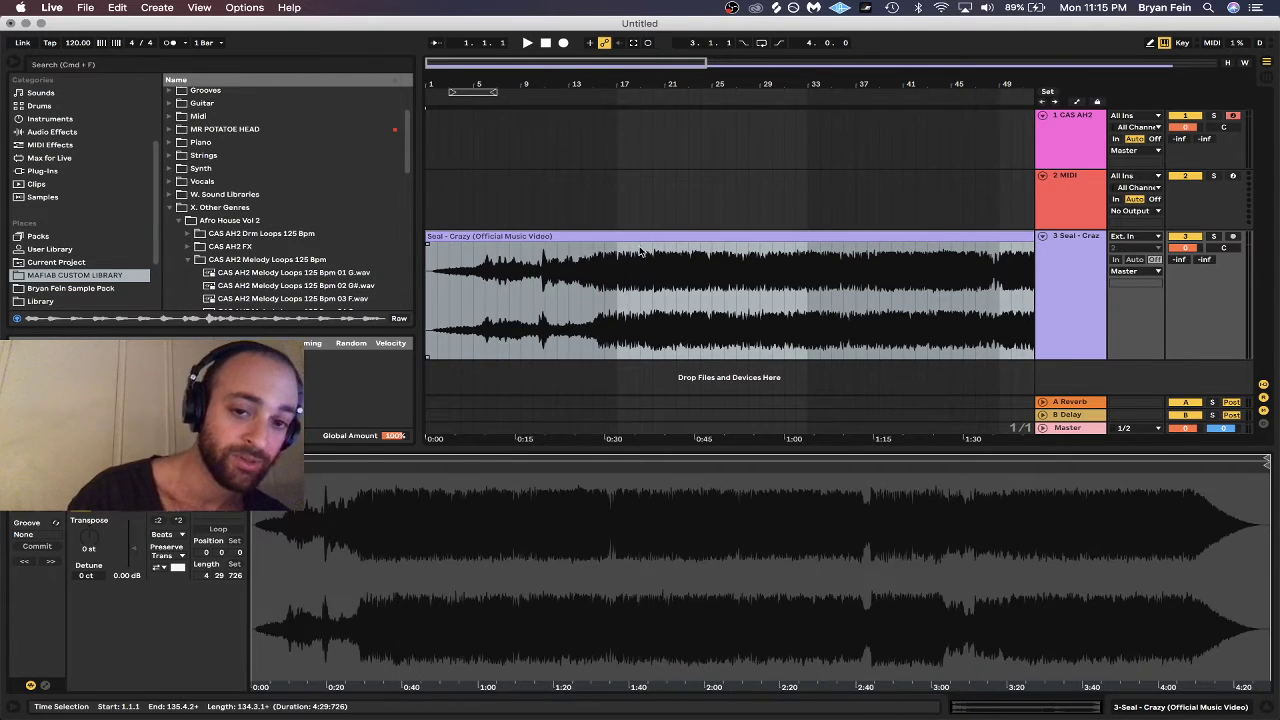
pyautogui.doubleClick(696, 237)
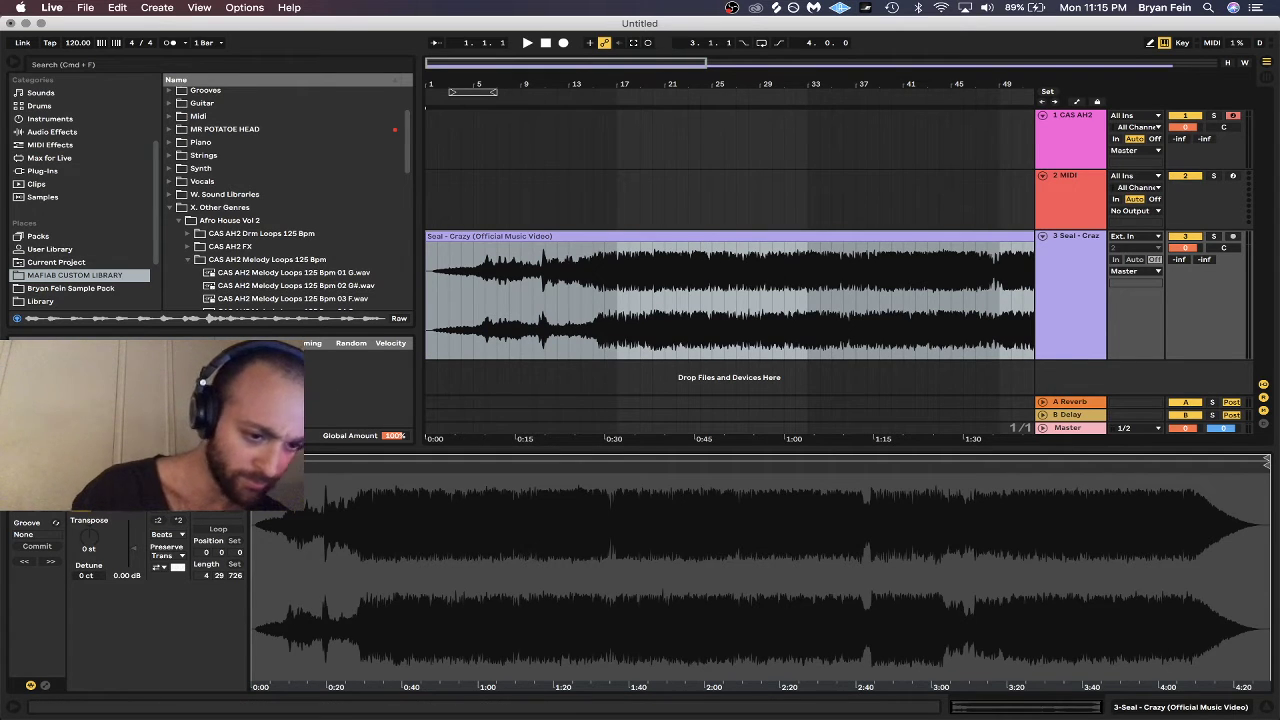
pyautogui.click(168, 476)
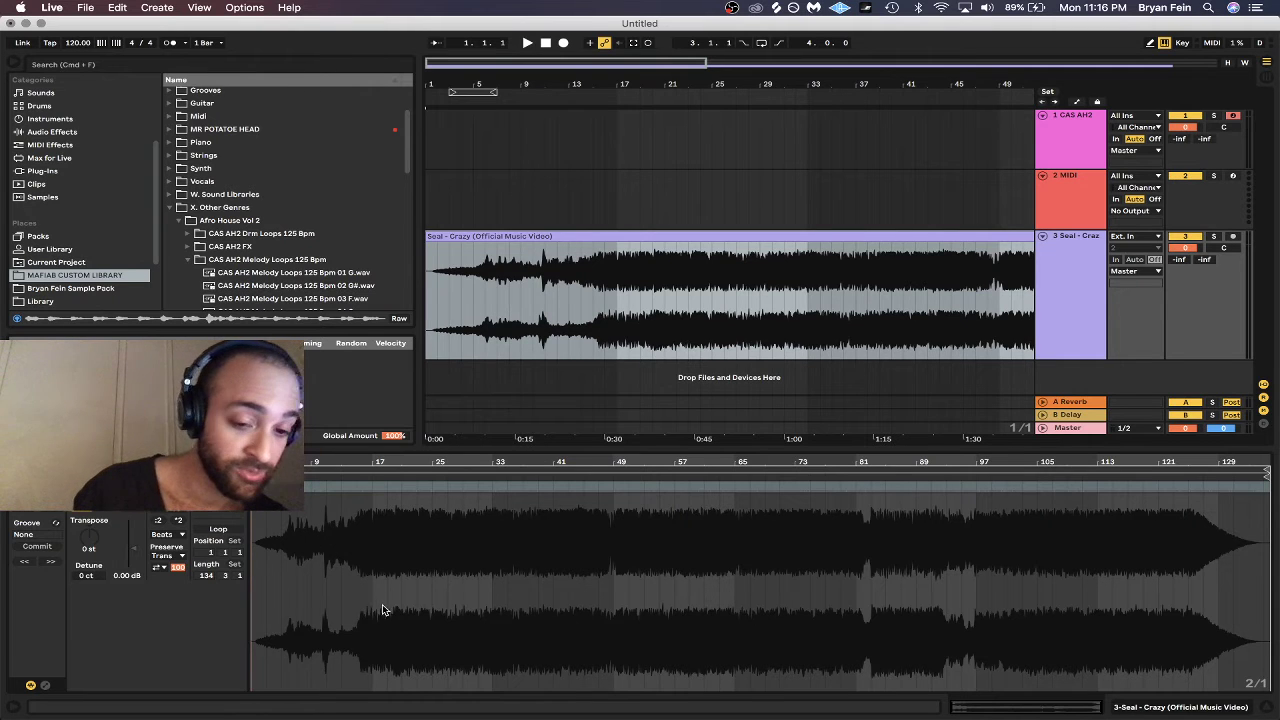
# Audition the song from about bar 13 and add a warp marker where the beat enters, at about 15.3.
pyautogui.click(405, 464)
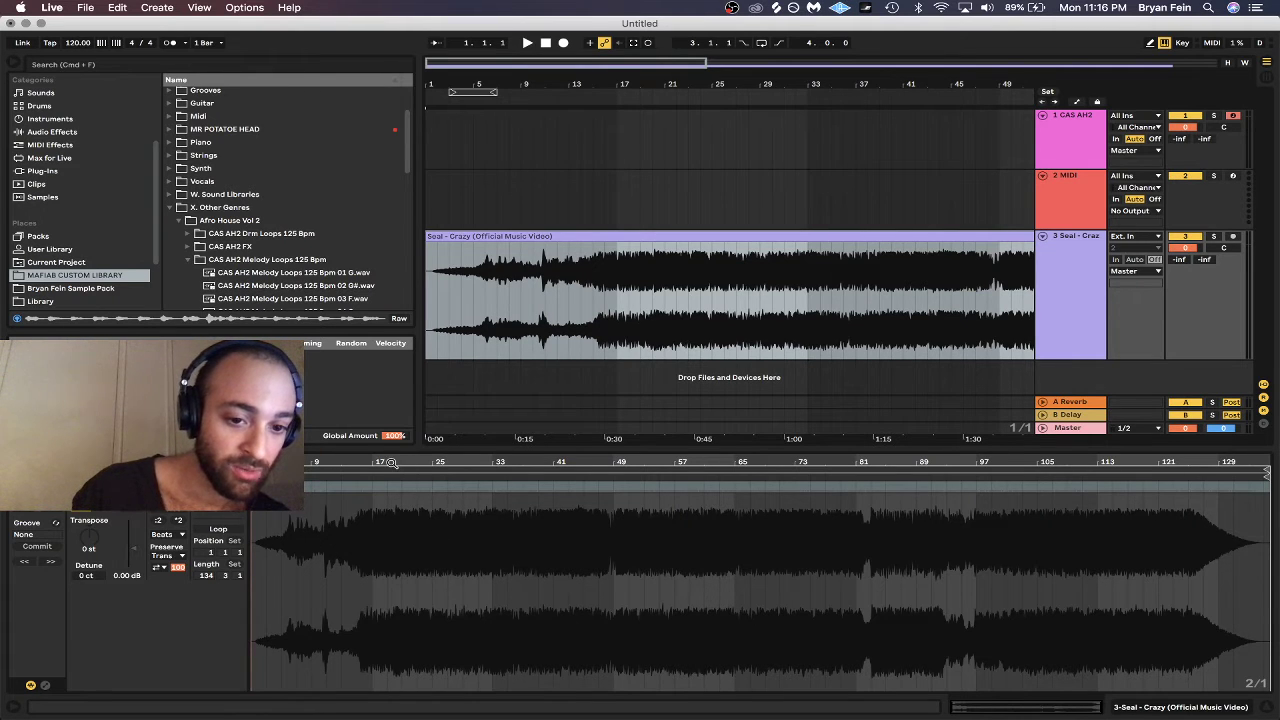
pyautogui.moveTo(391, 462); pyautogui.dragTo(391, 480)
pyautogui.moveTo(391, 464); pyautogui.dragTo(391, 470)
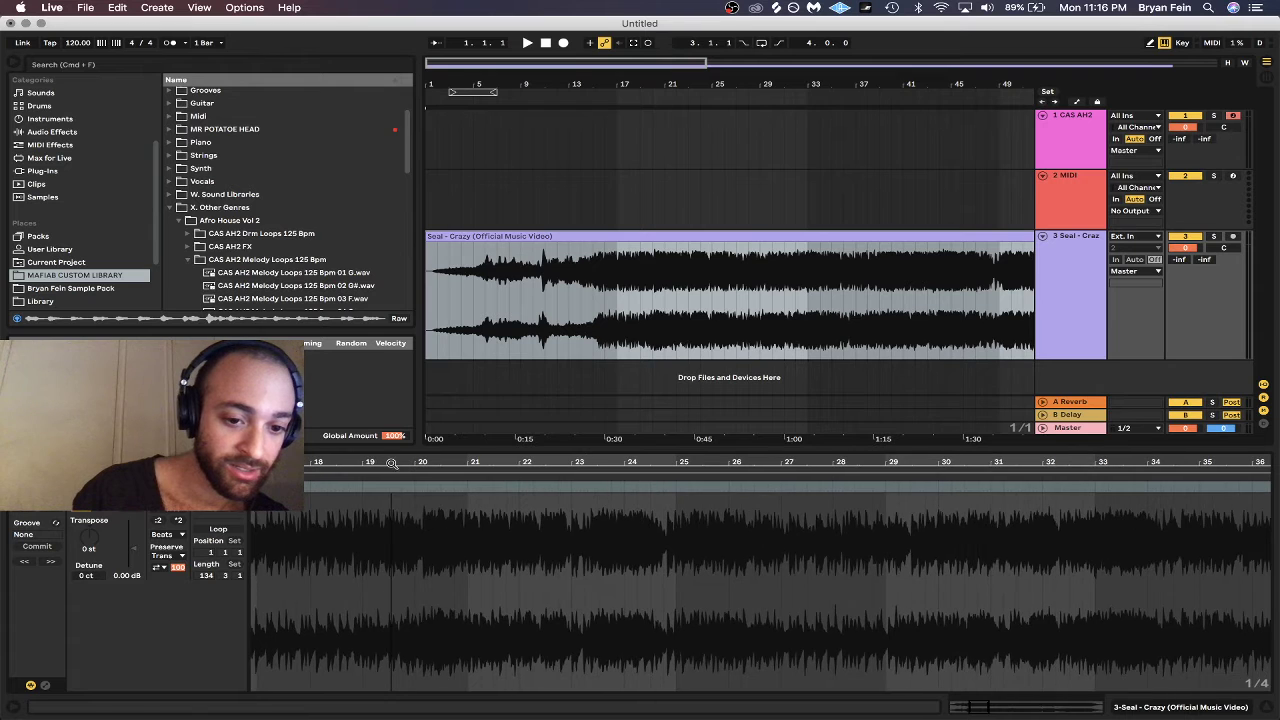
pyautogui.hscroll(-10, 441, 556)
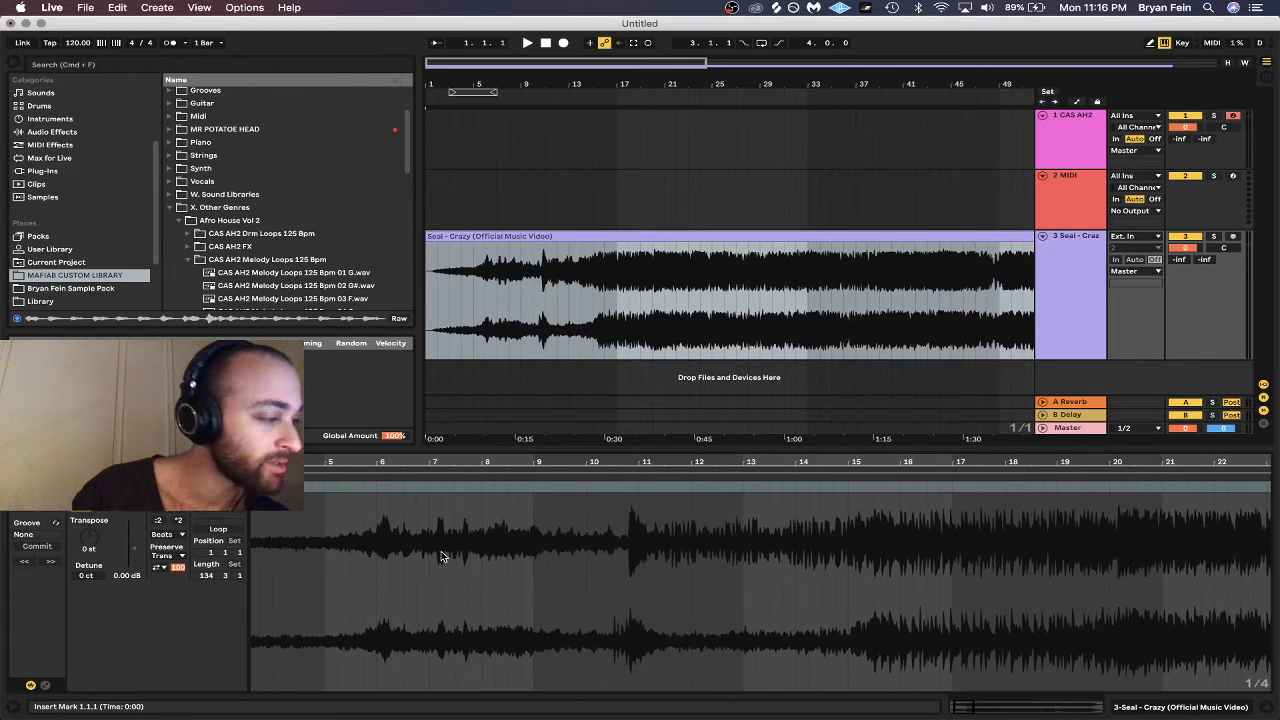
pyautogui.hscroll(3, 441, 556)
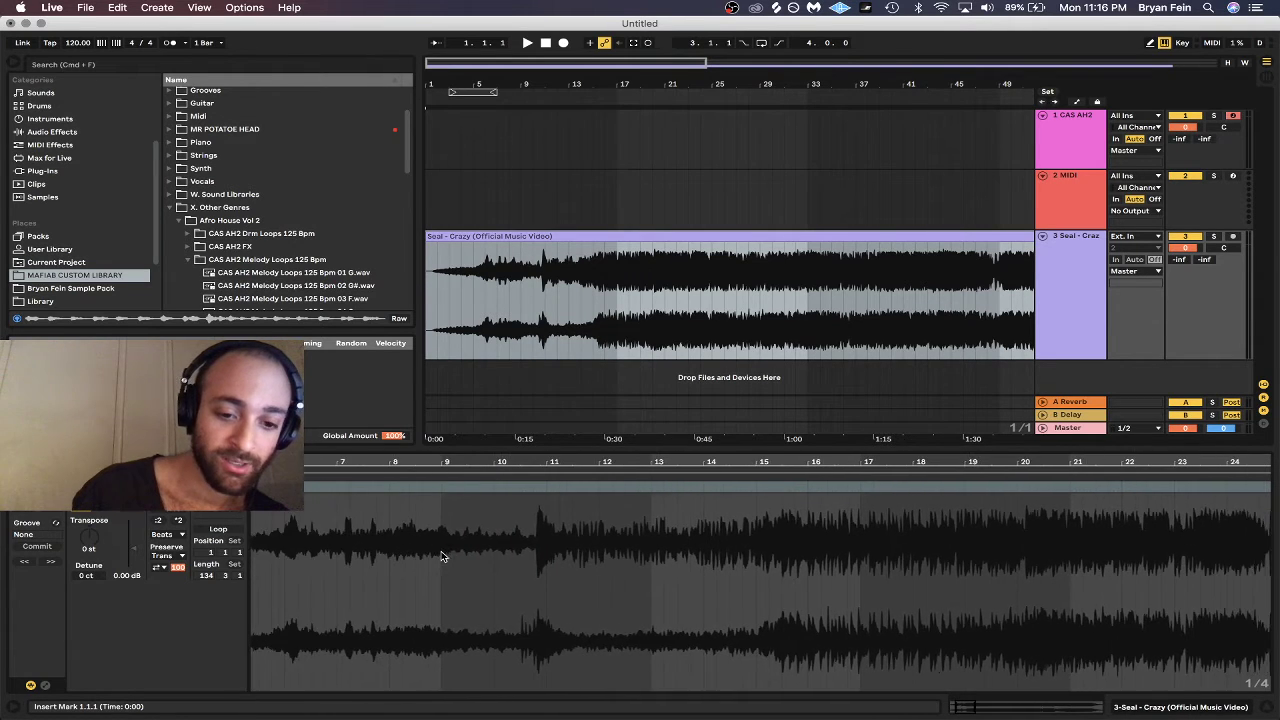
pyautogui.hscroll(1, 441, 556)
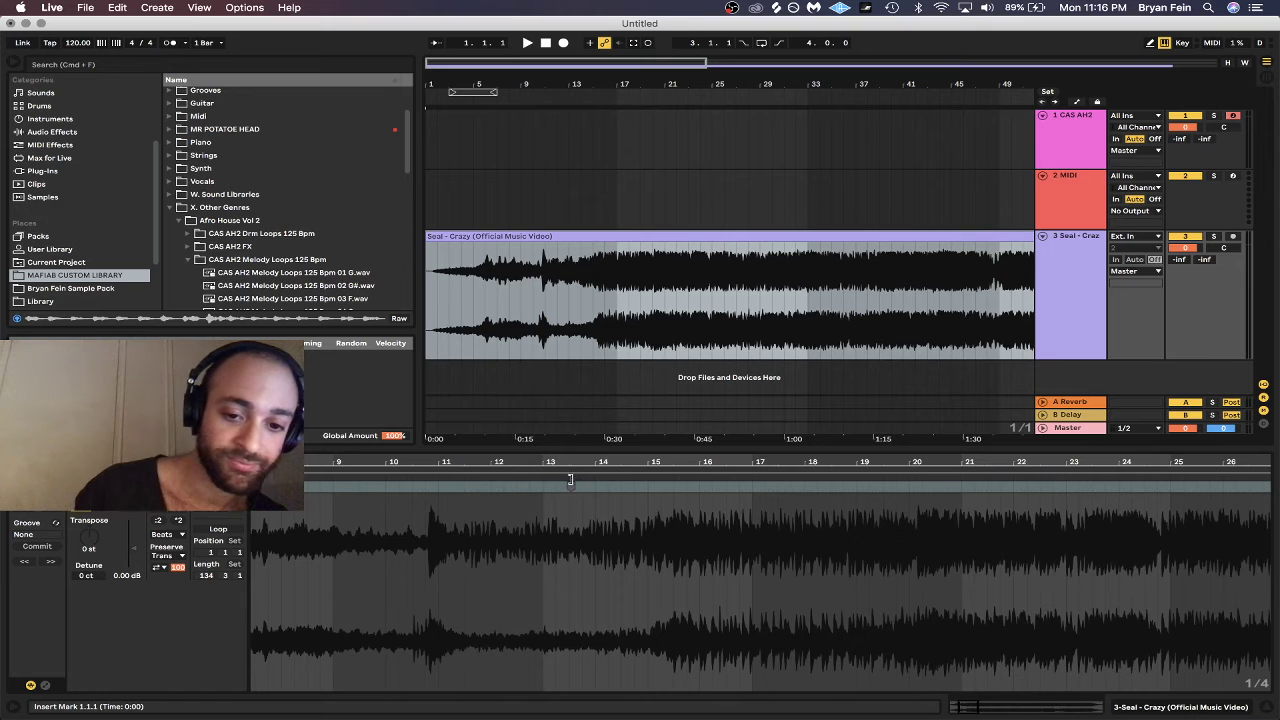
pyautogui.click(569, 476)
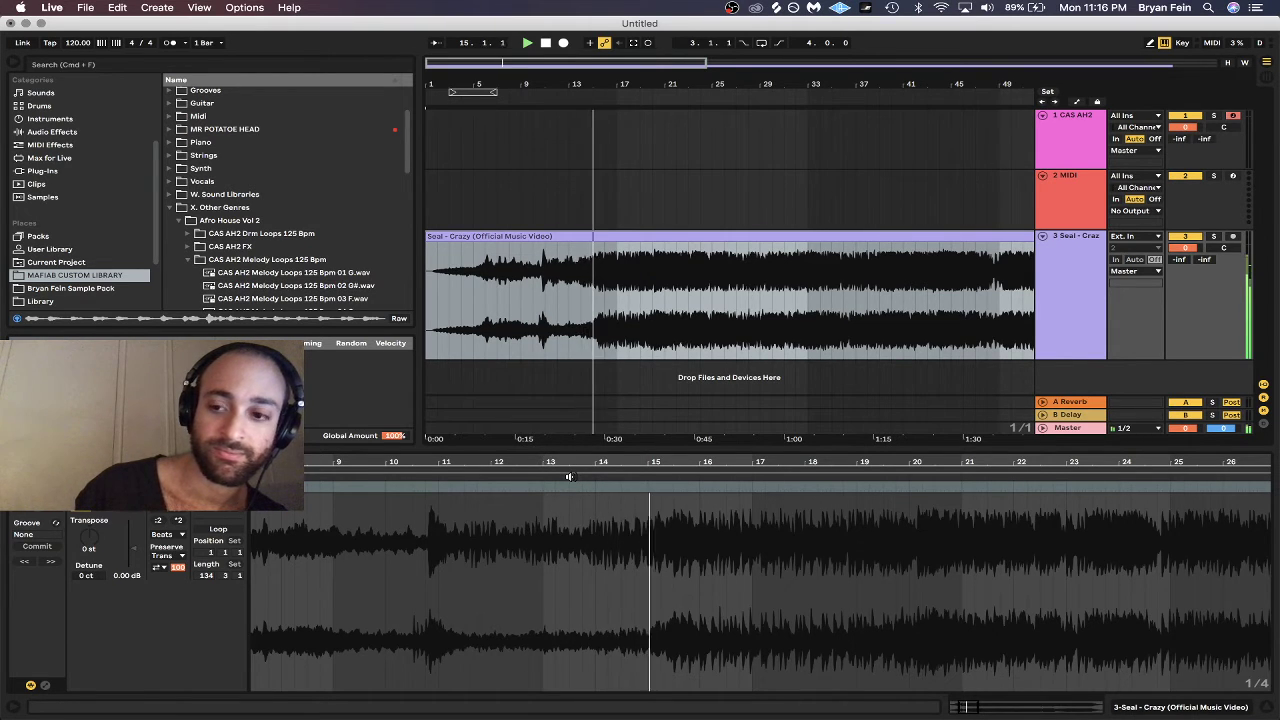
pyautogui.click(671, 480)
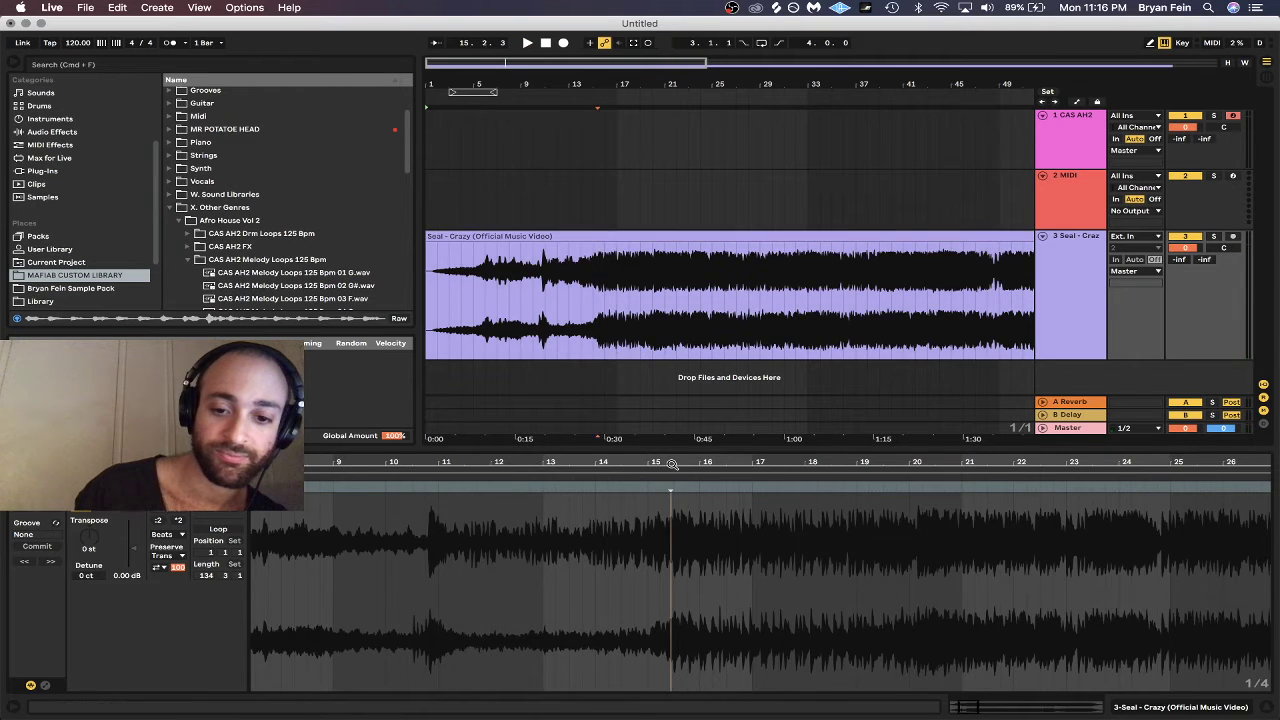
pyautogui.moveTo(672, 462); pyautogui.dragTo(672, 558)
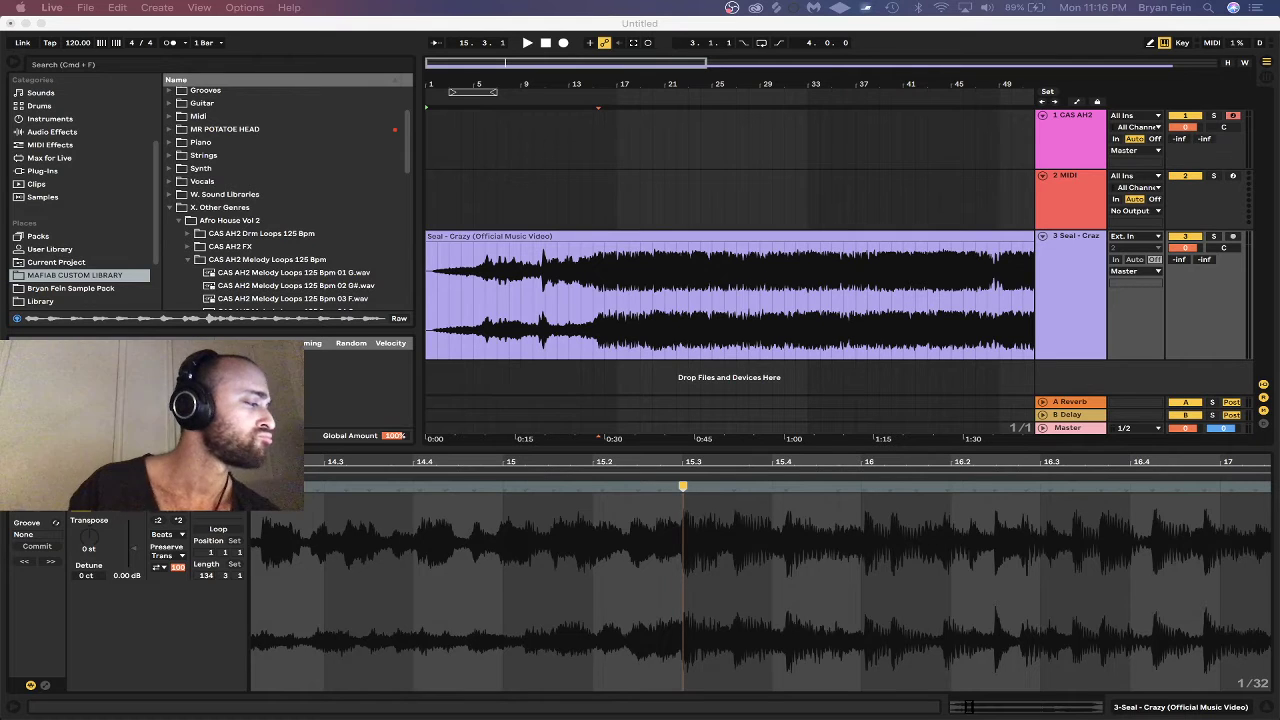
# Audition the beat entry at the 15.3 warp marker and set 1.1.1 at that marker.
pyautogui.press('super+Tab')
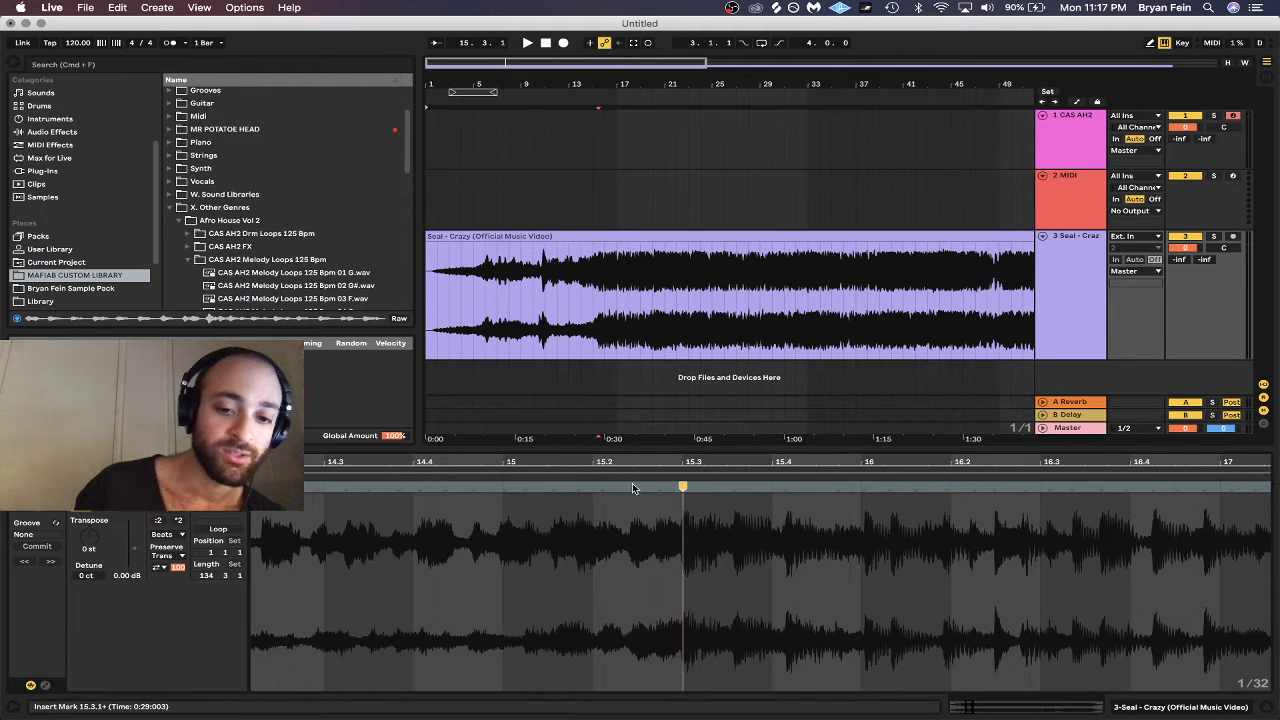
pyautogui.moveTo(671, 463); pyautogui.dragTo(671, 494)
pyautogui.click(688, 517)
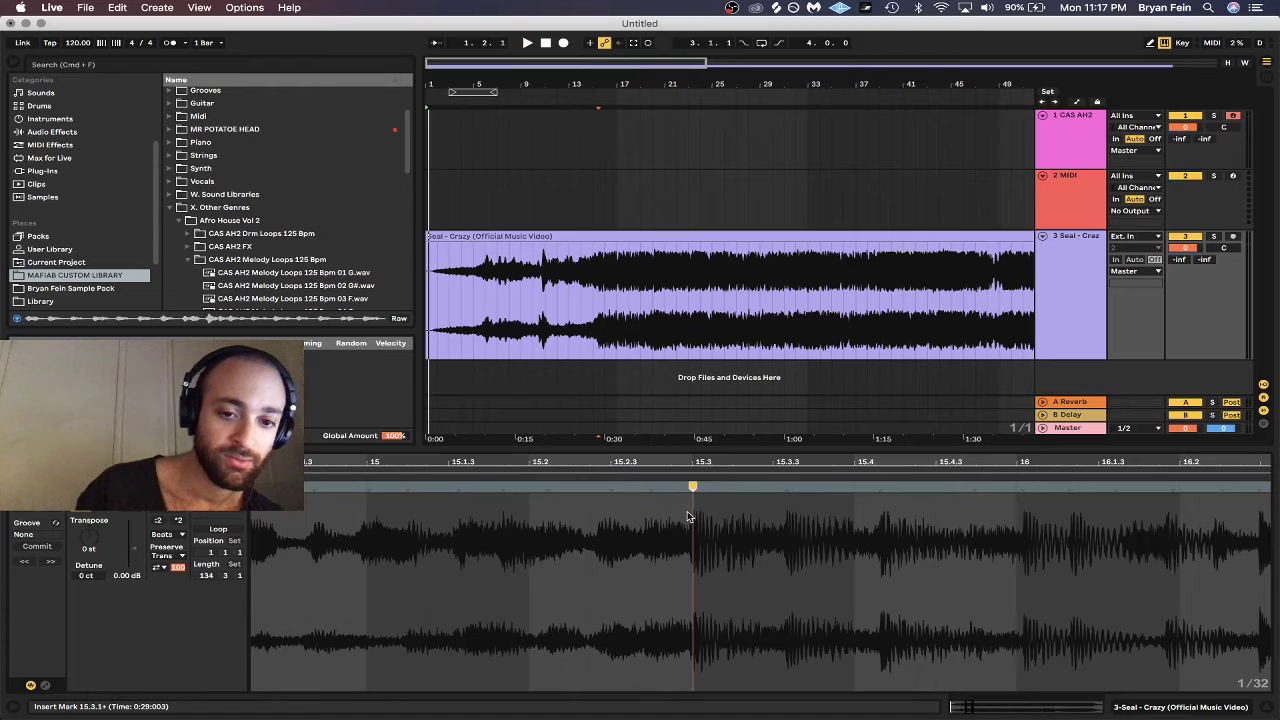
pyautogui.press('space')
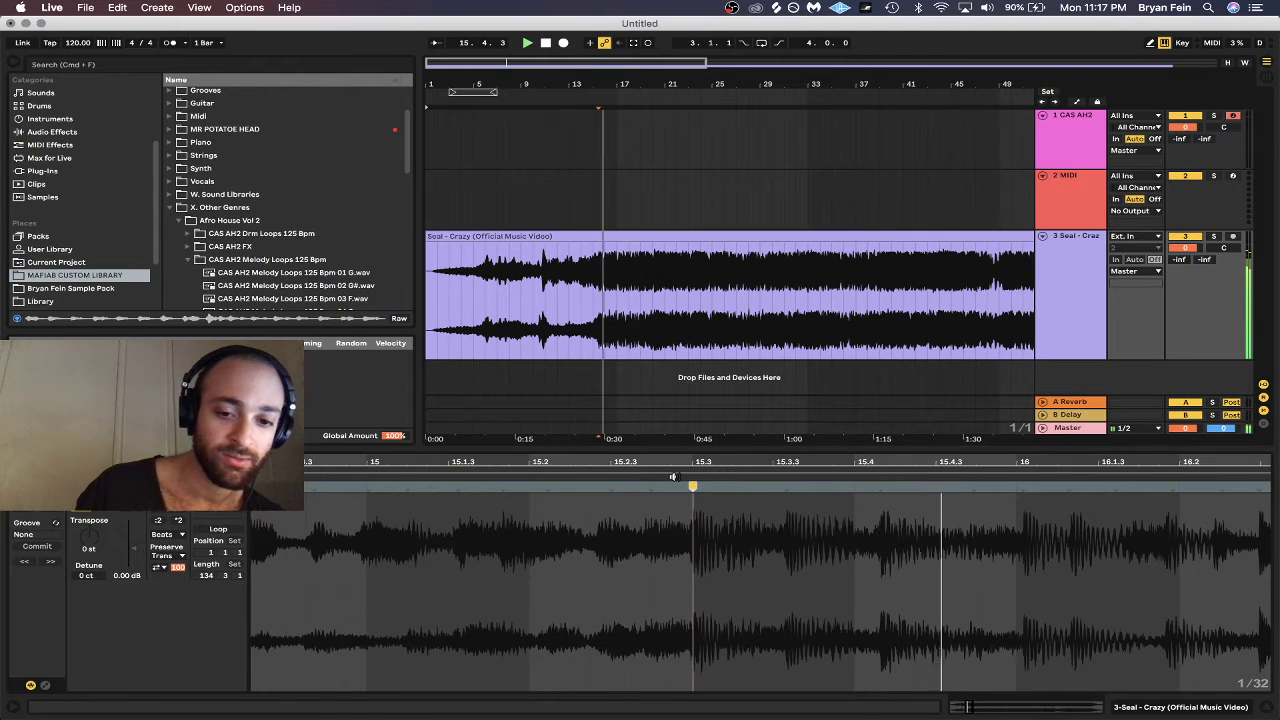
pyautogui.click(521, 477)
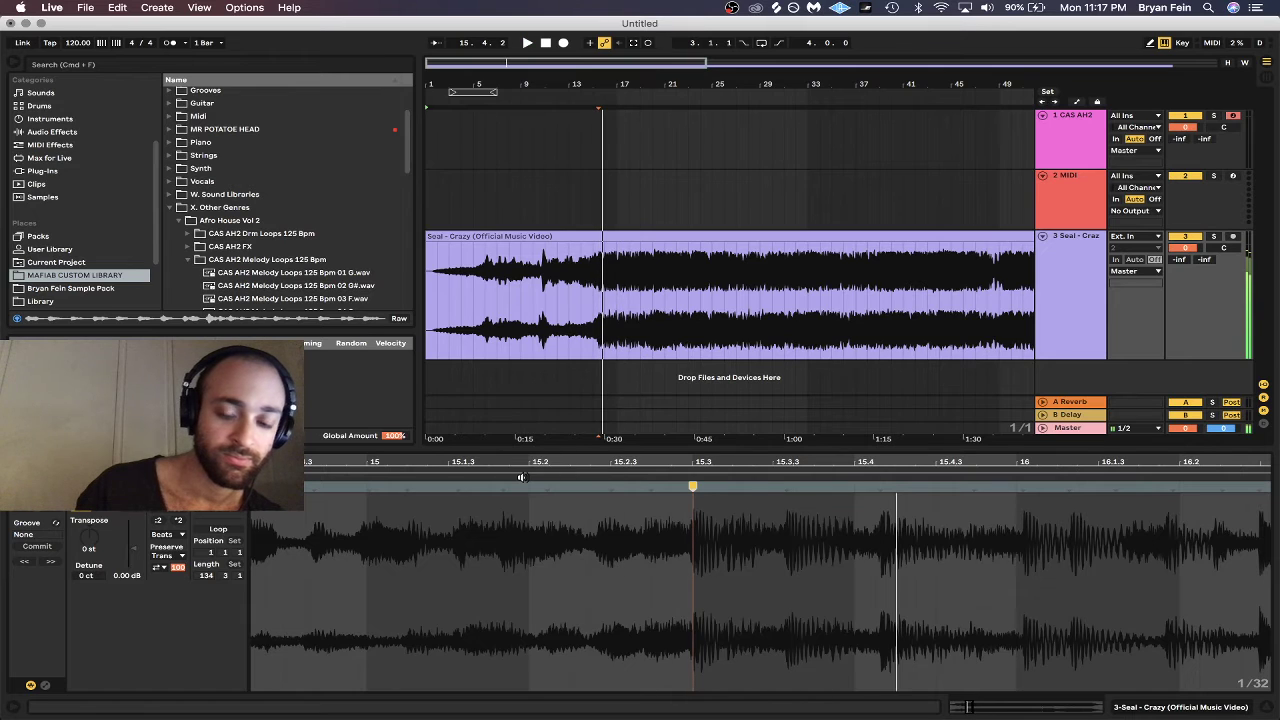
pyautogui.rightClick(694, 486)
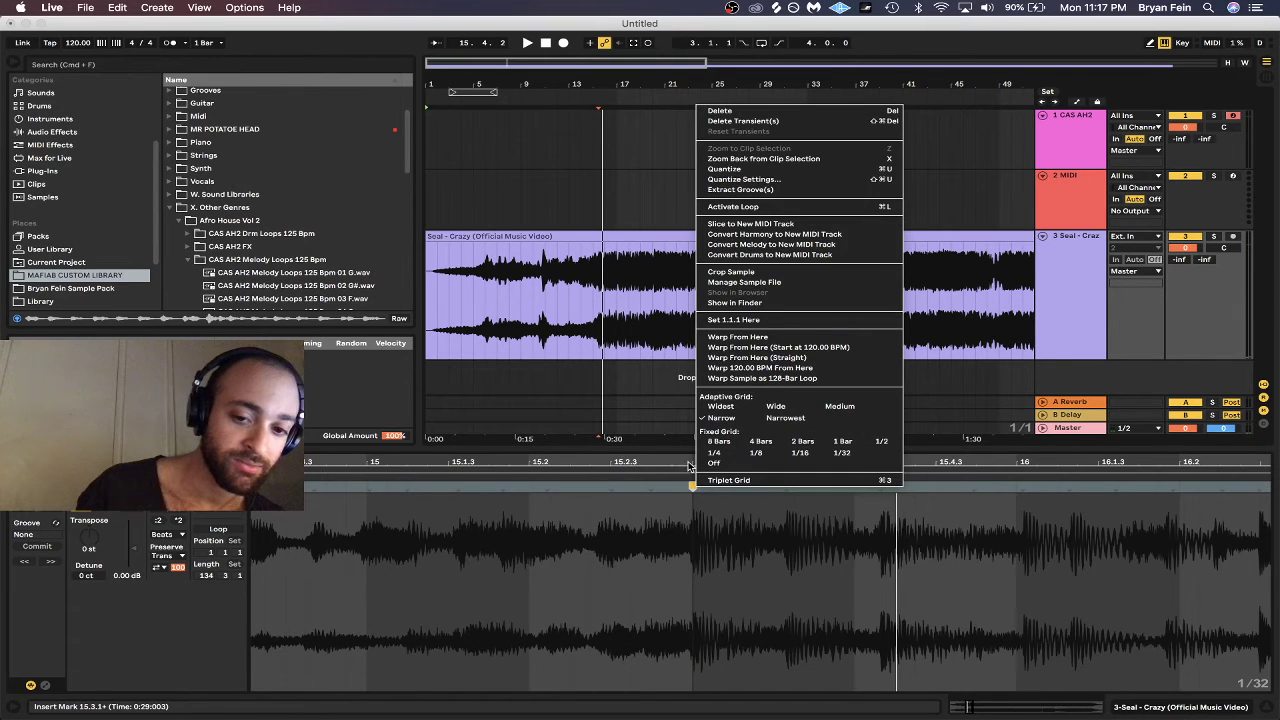
pyautogui.click(740, 321)
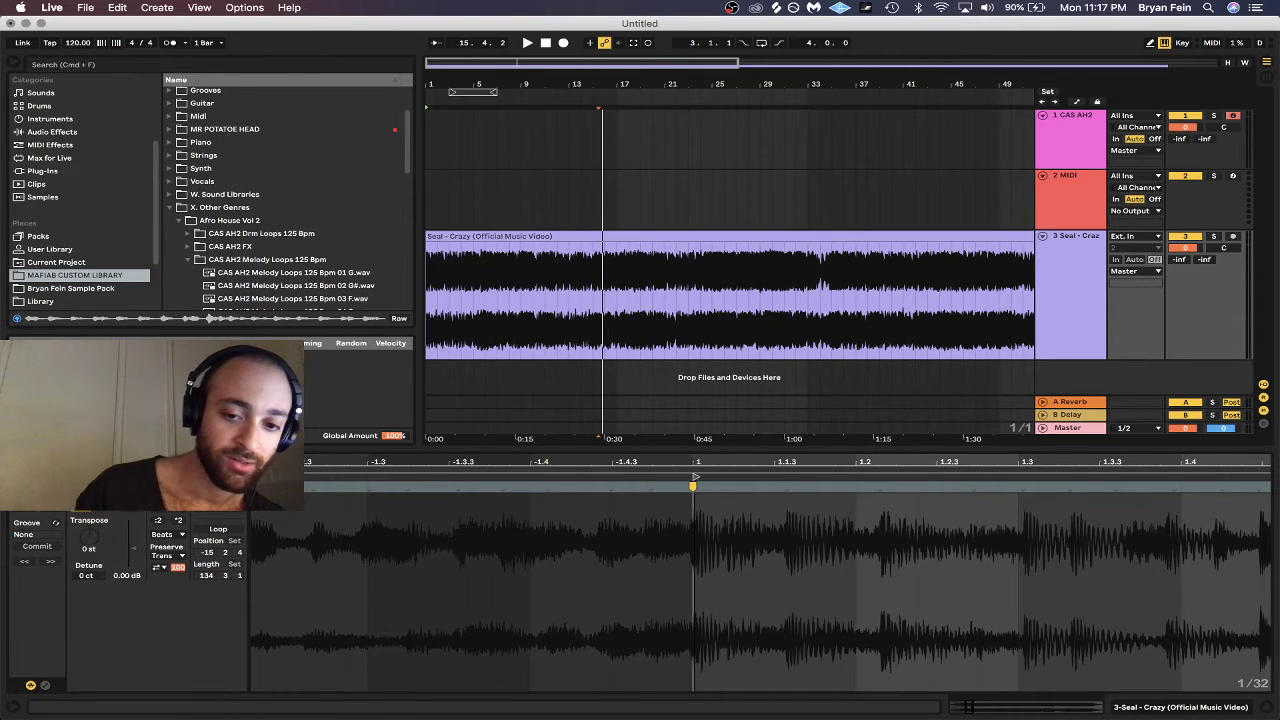
# Play the clip from bar 1 and add a warp marker on the next downbeat, at about 2.1.2.
pyautogui.scroll(-5, 631, 541)
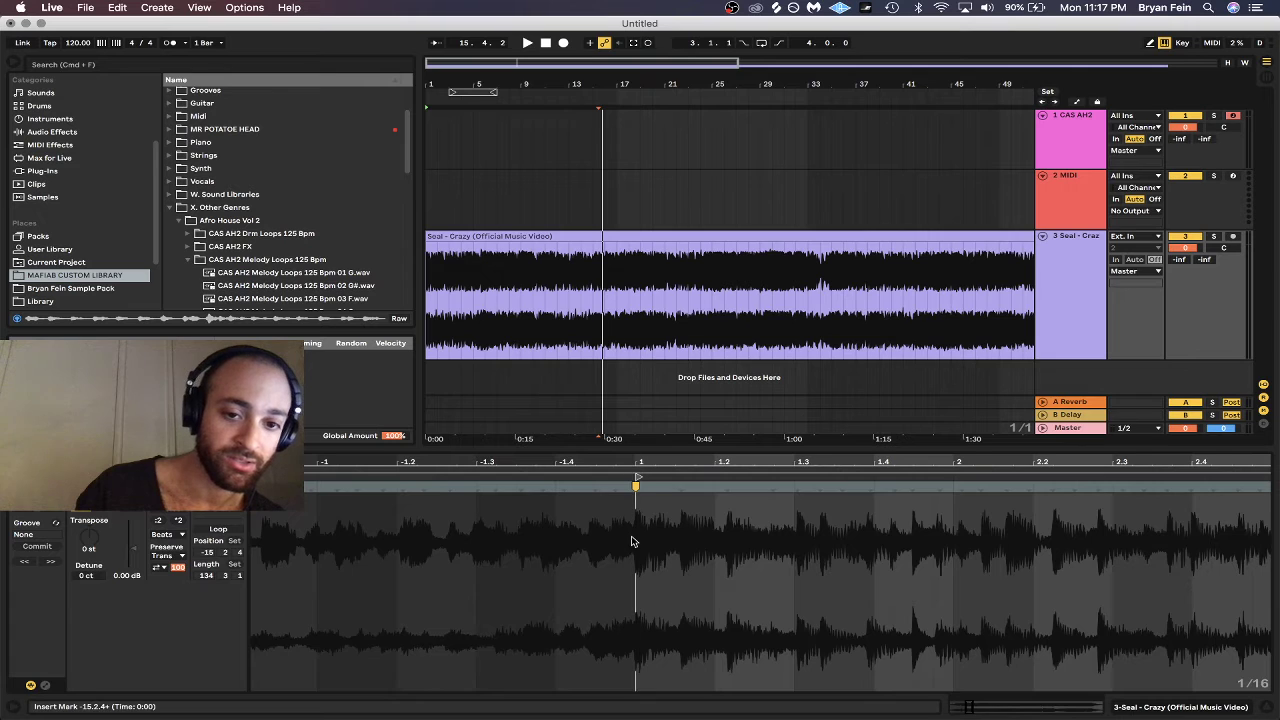
pyautogui.press('space')
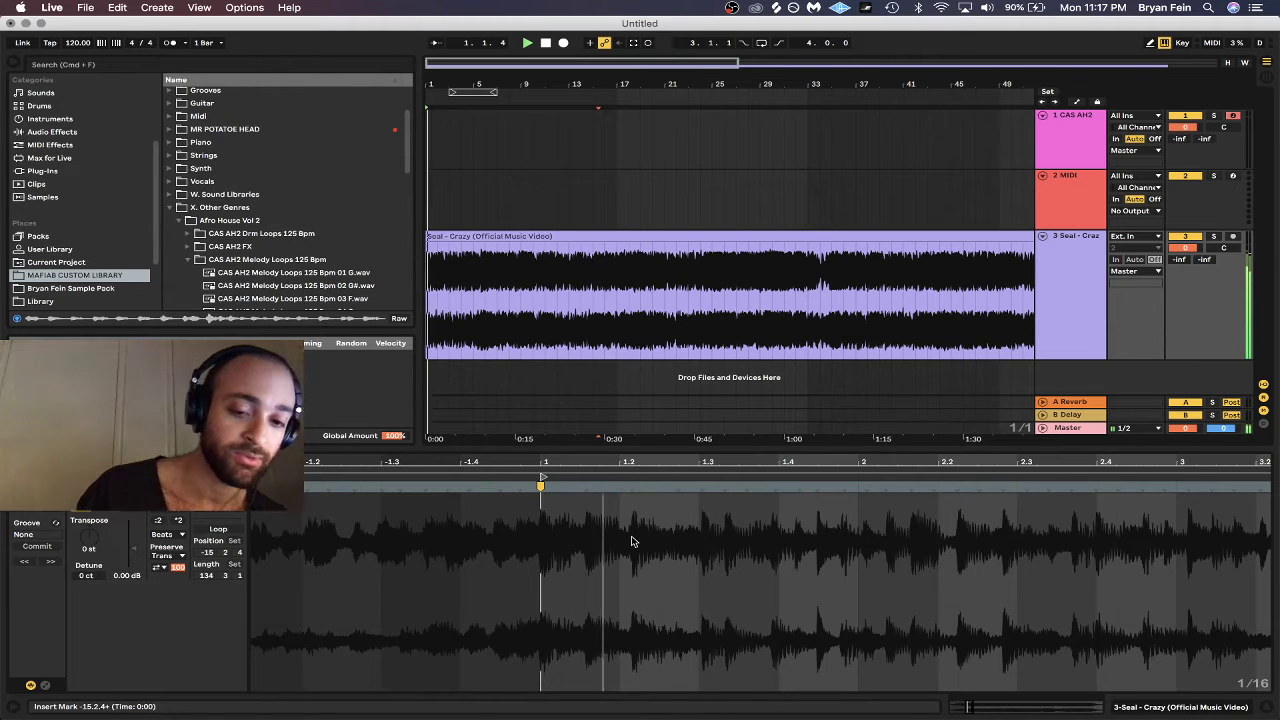
pyautogui.press('space')
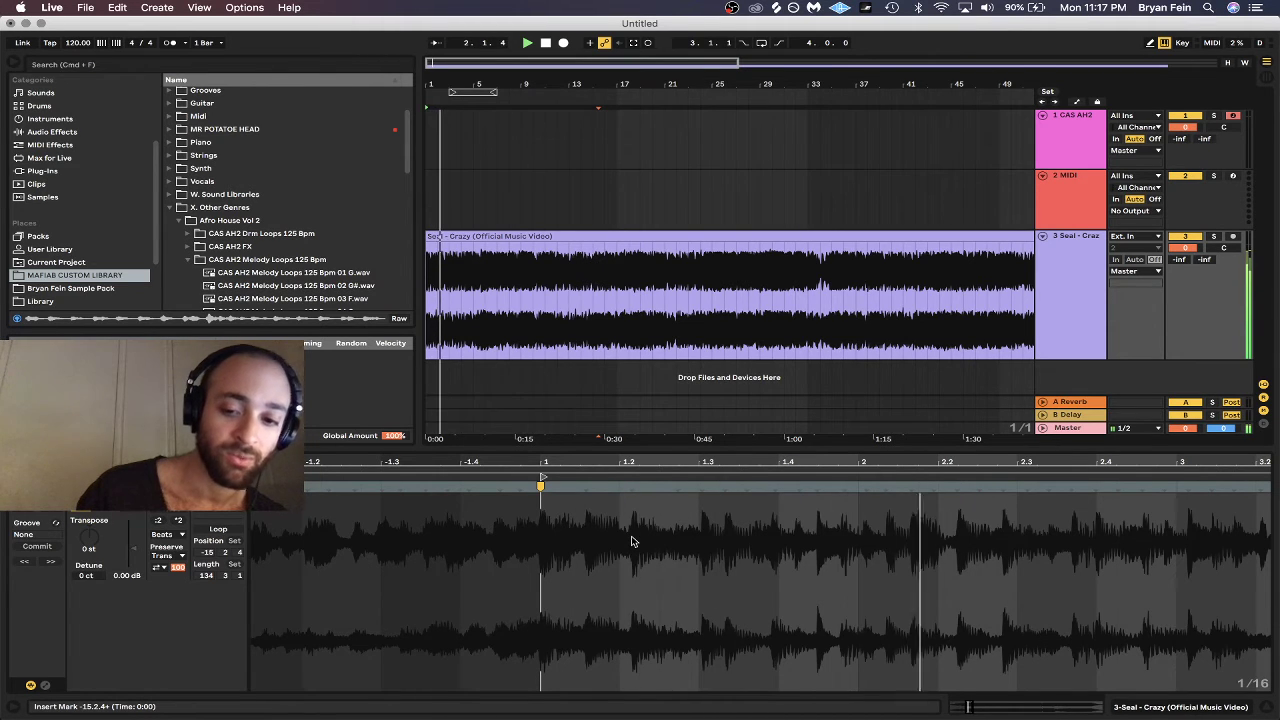
pyautogui.click(885, 486)
pyautogui.moveTo(876, 465); pyautogui.dragTo(861, 461)
pyautogui.hscroll(5, 843, 517)
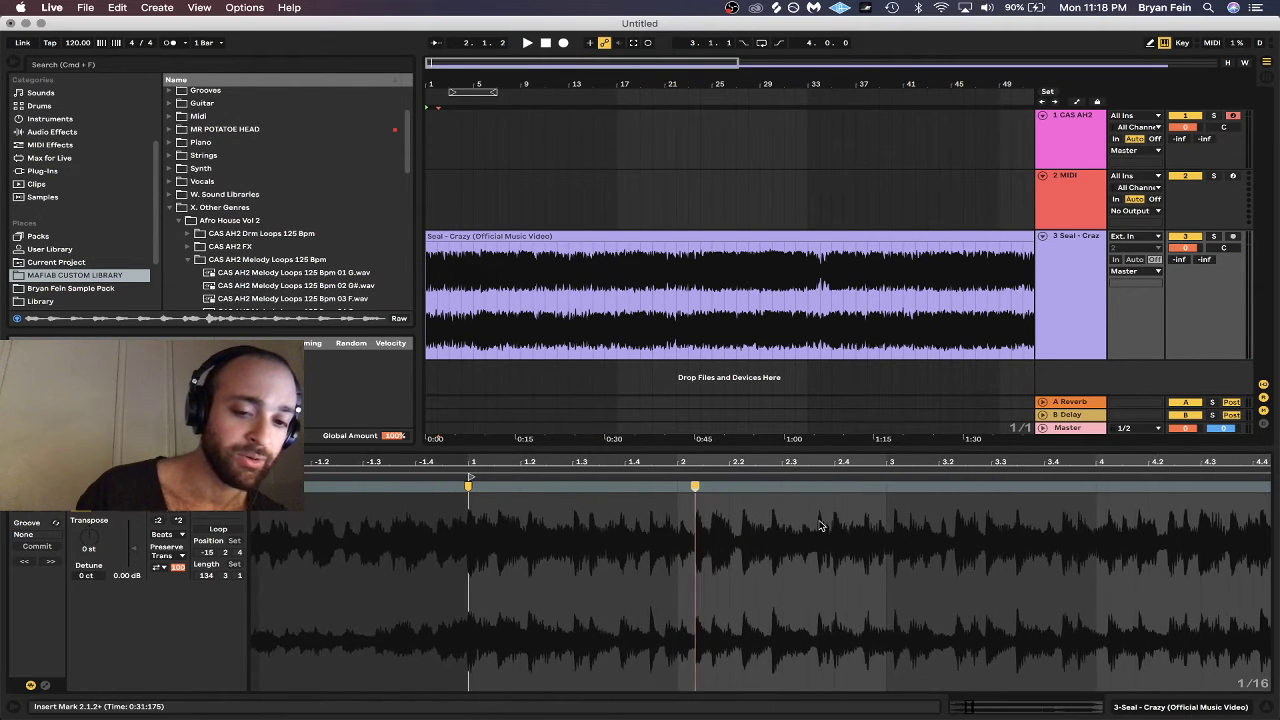
pyautogui.hscroll(2, 820, 525)
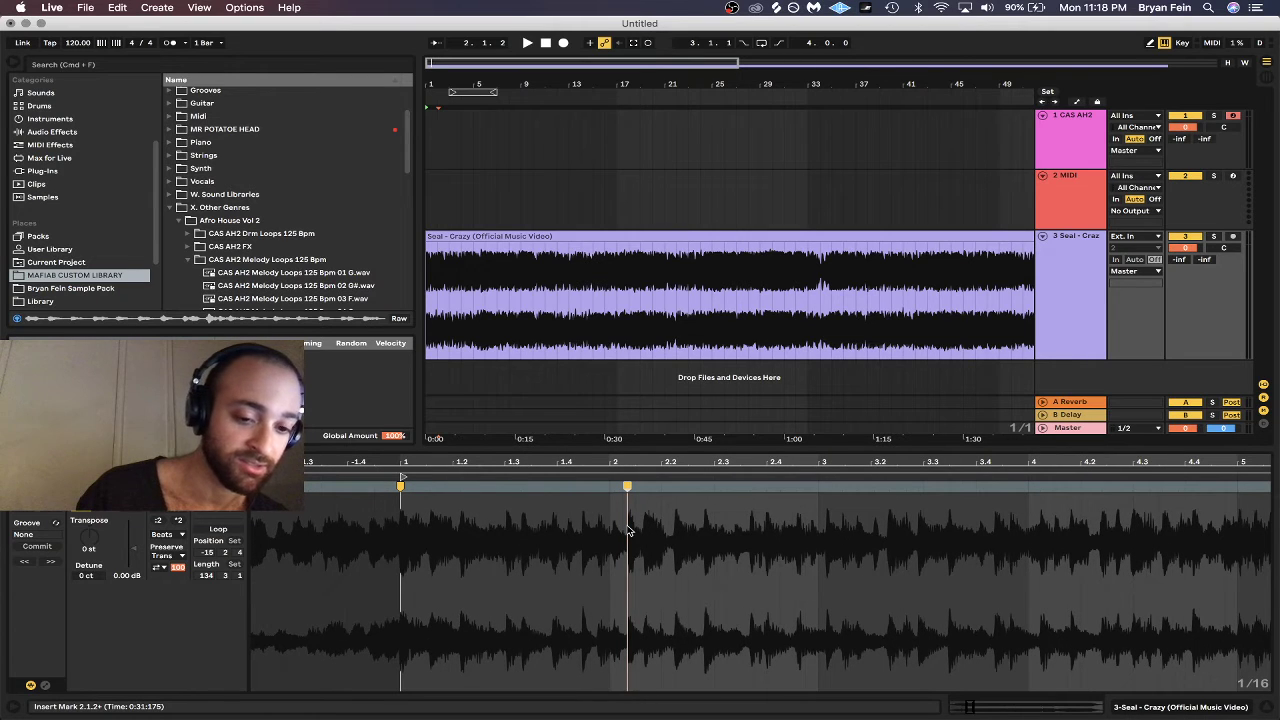
# Listen on and add warp markers on the following two downbeats, at about 3.2.2 and 4.3.
pyautogui.press('space')
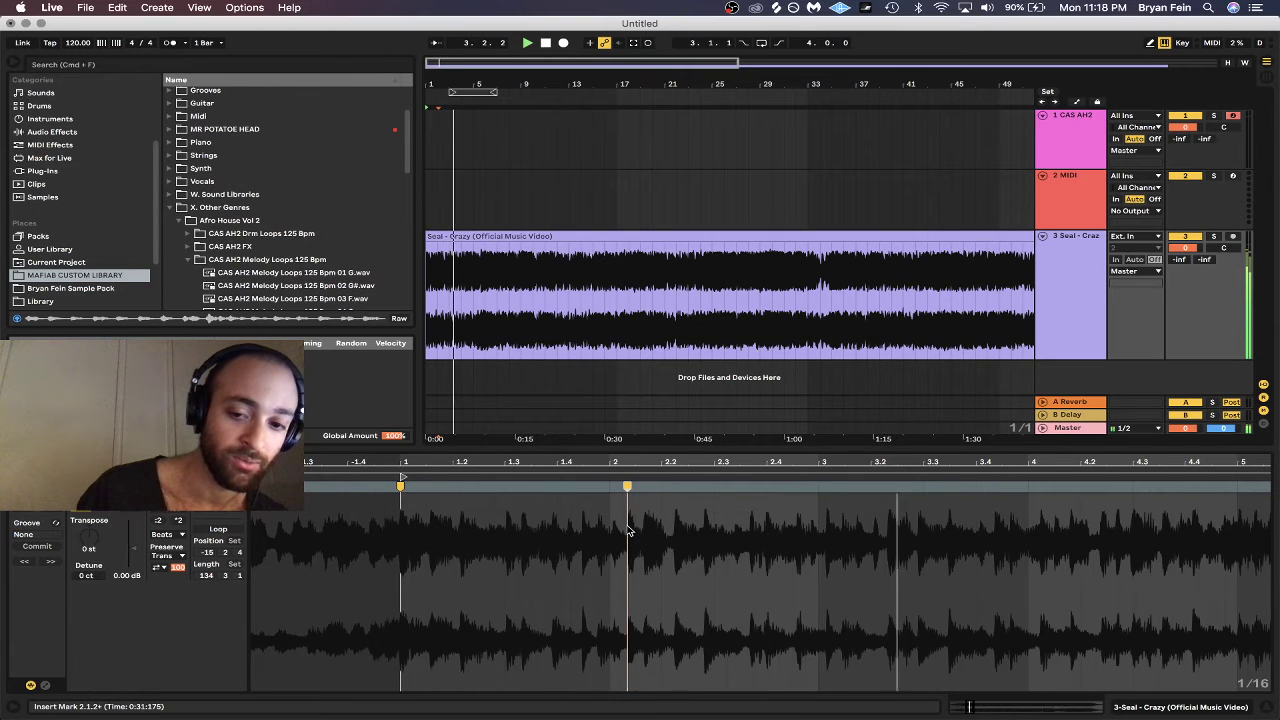
pyautogui.doubleClick(885, 488)
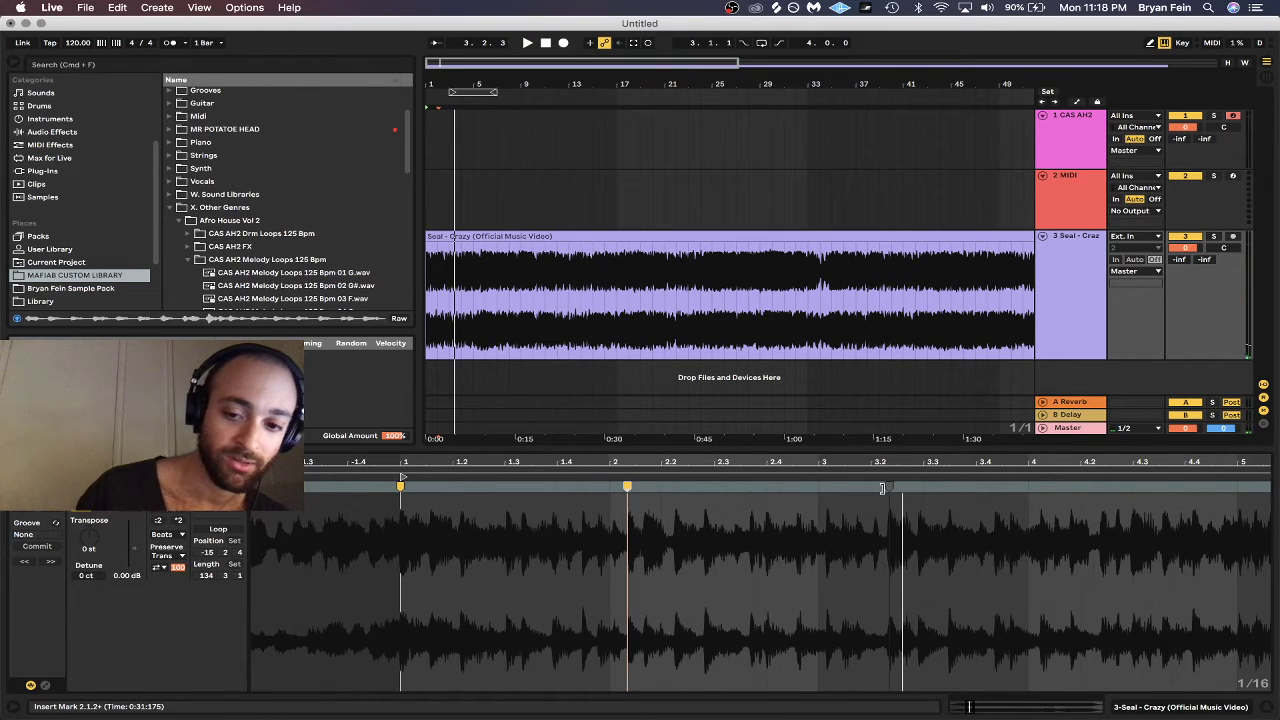
pyautogui.press('space')
pyautogui.press('space')
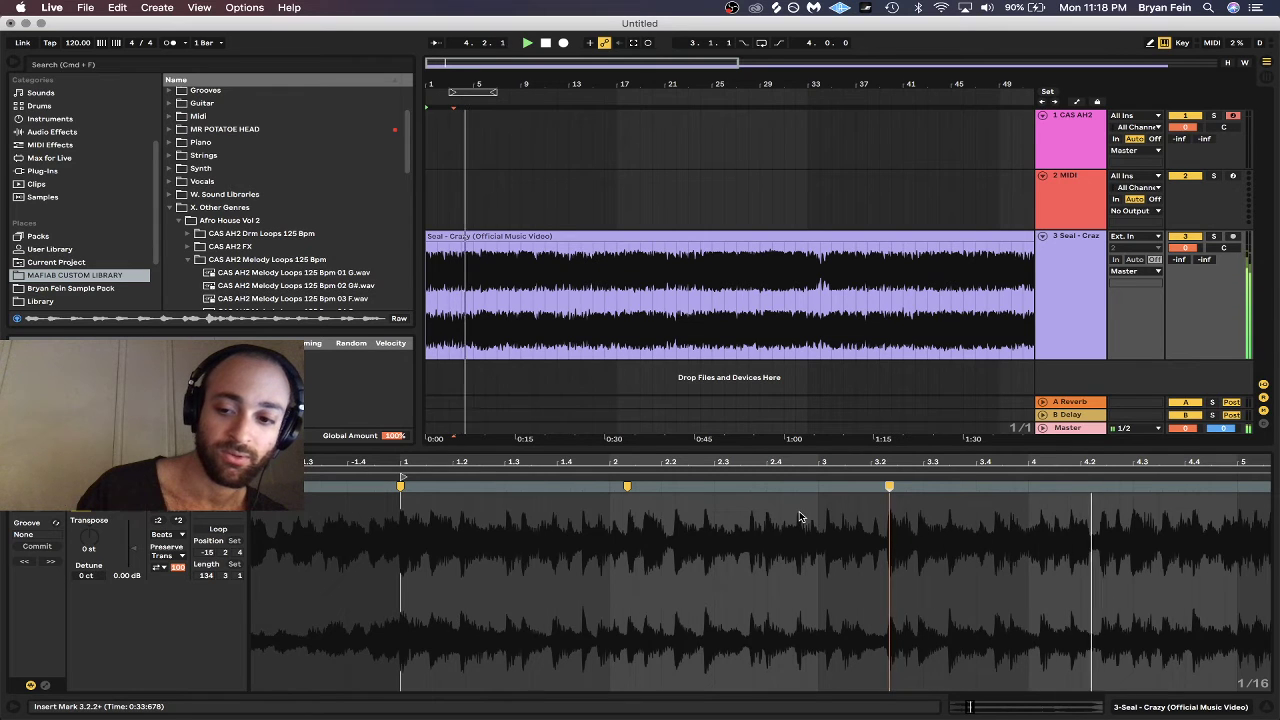
pyautogui.click(1131, 486)
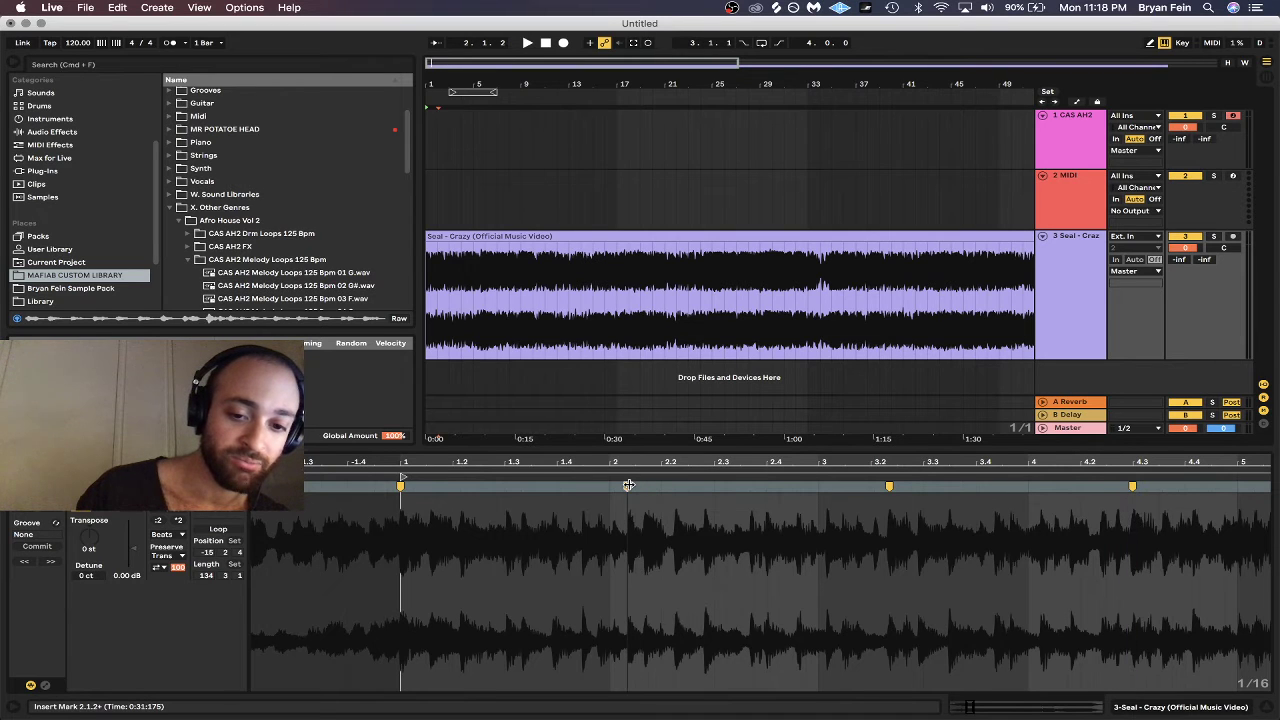
# Move the three warp markers after bar 1 onto the starts of bars 2, 3 and 4.
pyautogui.moveTo(628, 485); pyautogui.dragTo(609, 486)
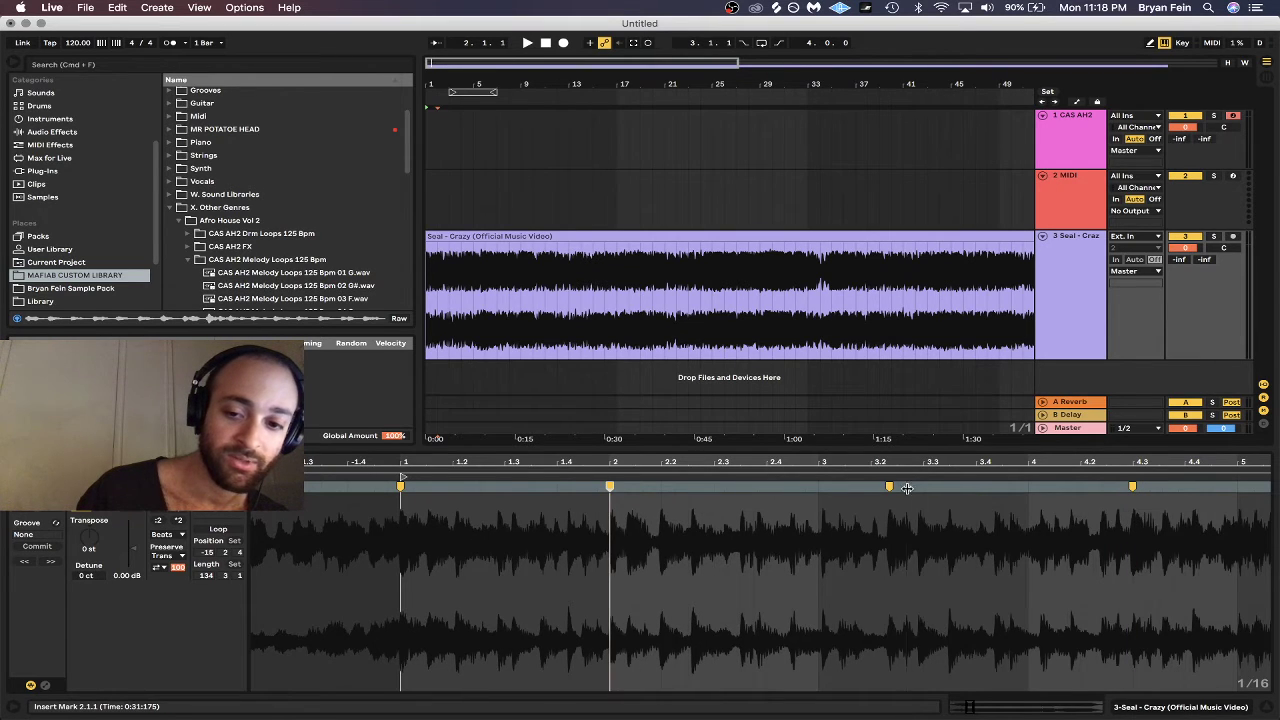
pyautogui.moveTo(891, 486); pyautogui.dragTo(819, 487)
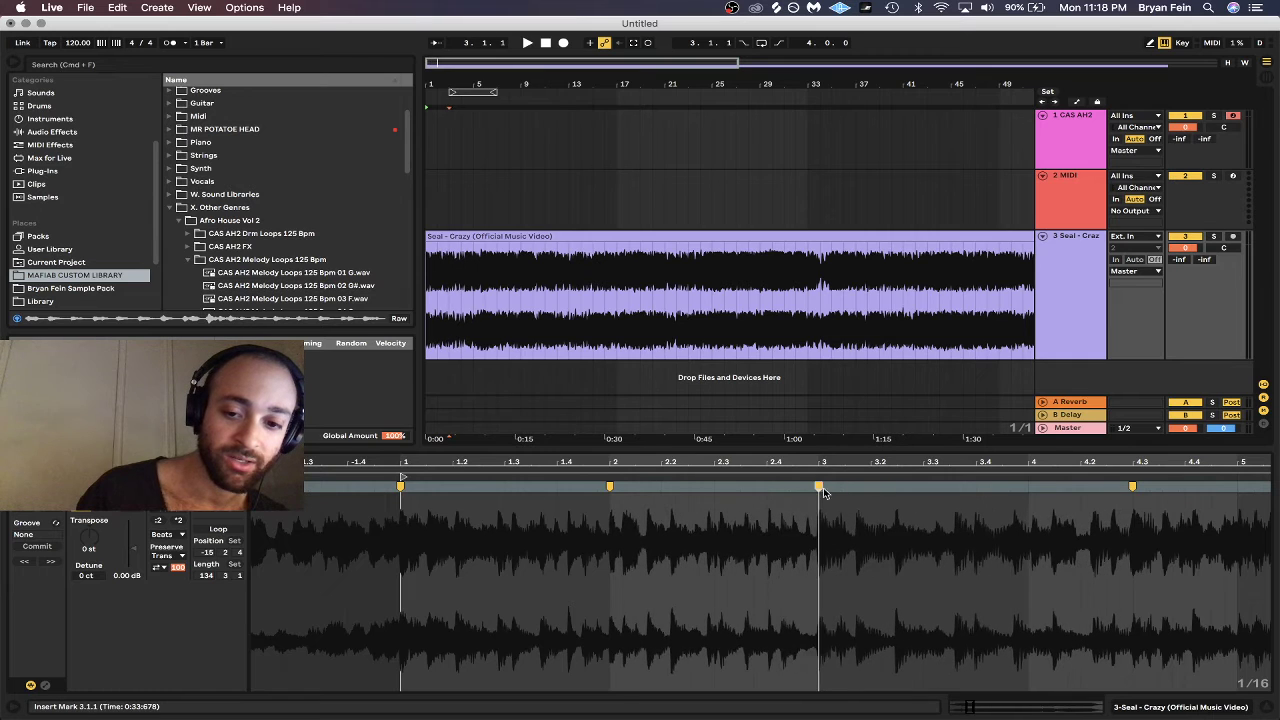
pyautogui.moveTo(1130, 486); pyautogui.dragTo(1030, 496)
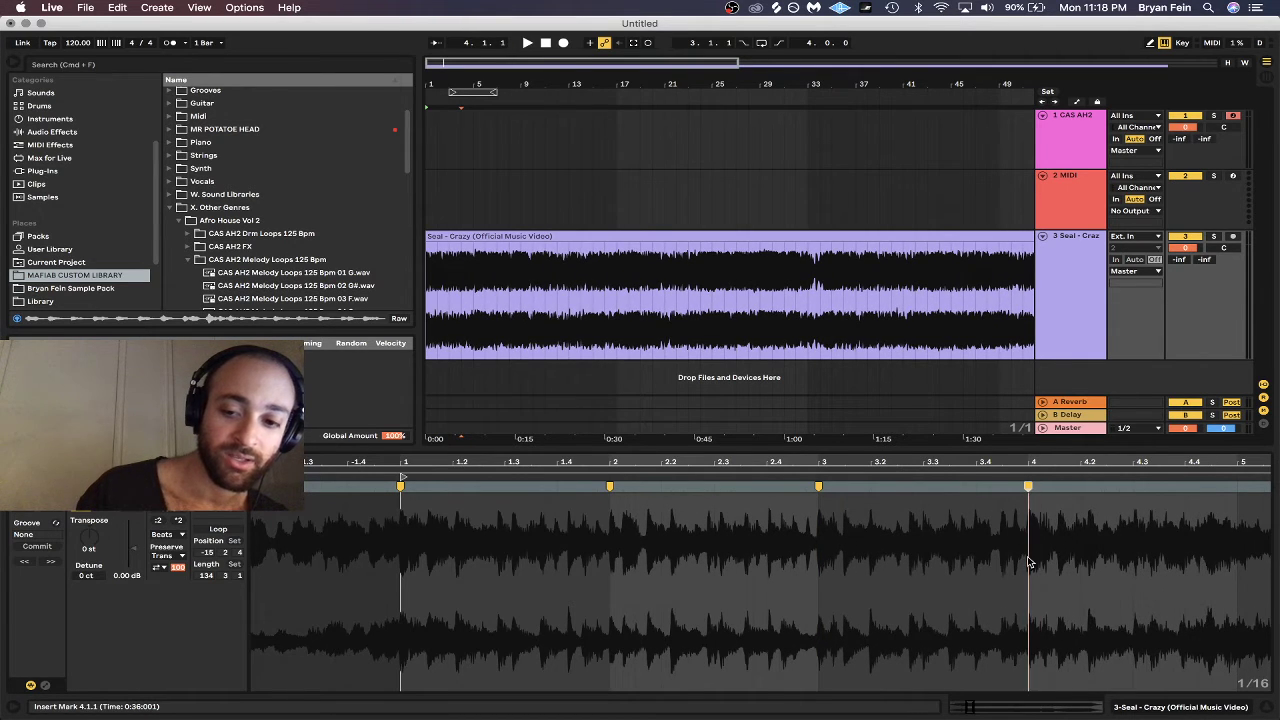
# Audition the clip from 3.1.4 and place a warp marker for the next downbeat at 5.1.1.
pyautogui.moveTo(1030, 562); pyautogui.dragTo(410, 572)
pyautogui.click(858, 572)
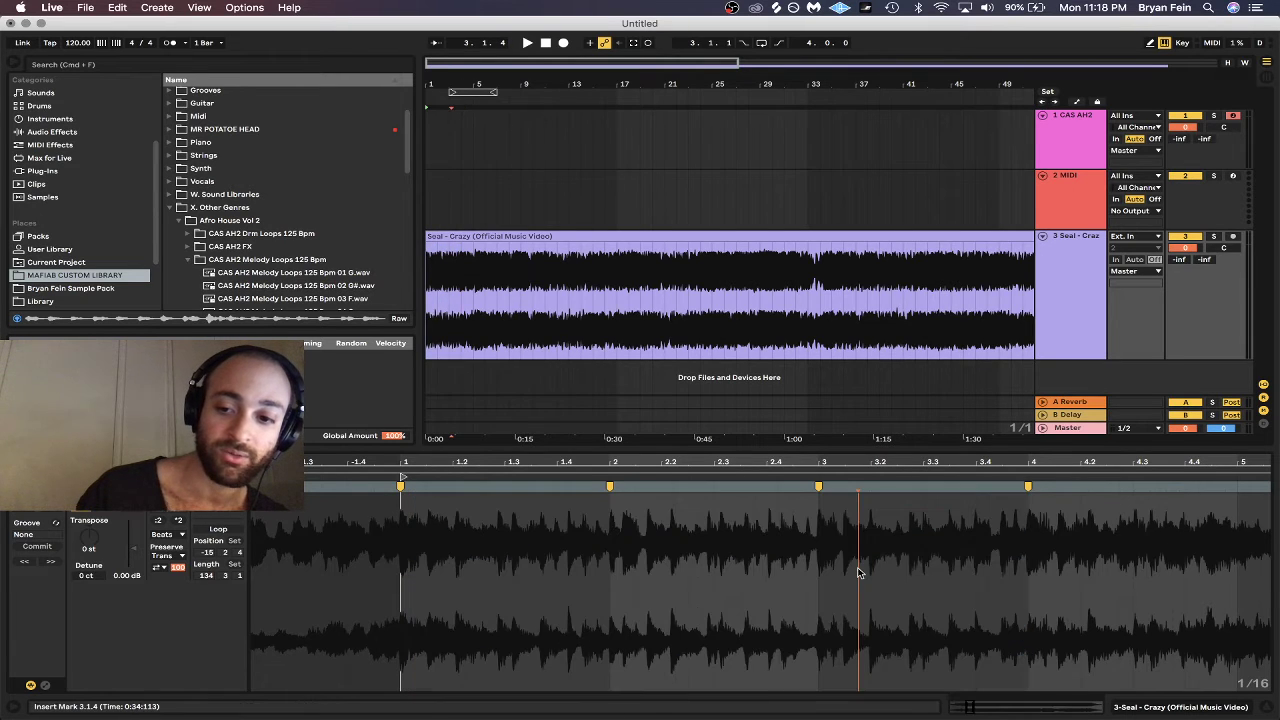
pyautogui.press('space')
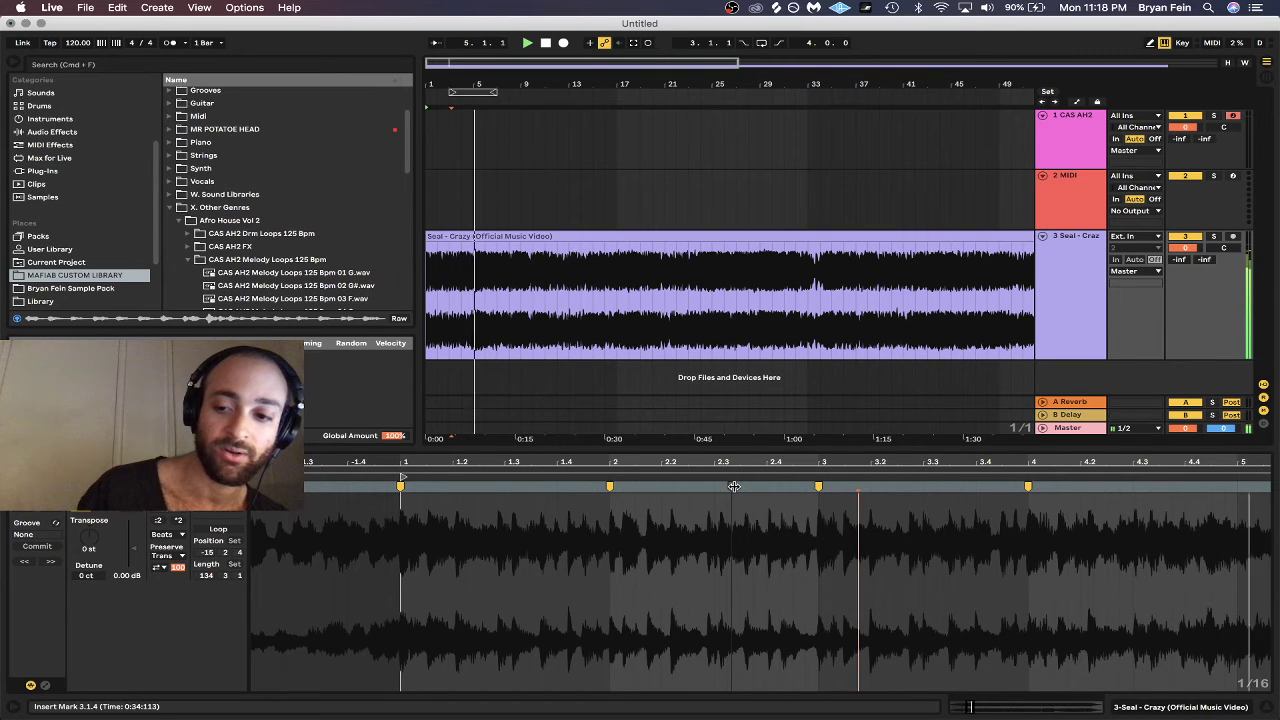
pyautogui.press('space')
pyautogui.hscroll(3, 941, 539)
pyautogui.hscroll(1, 941, 539)
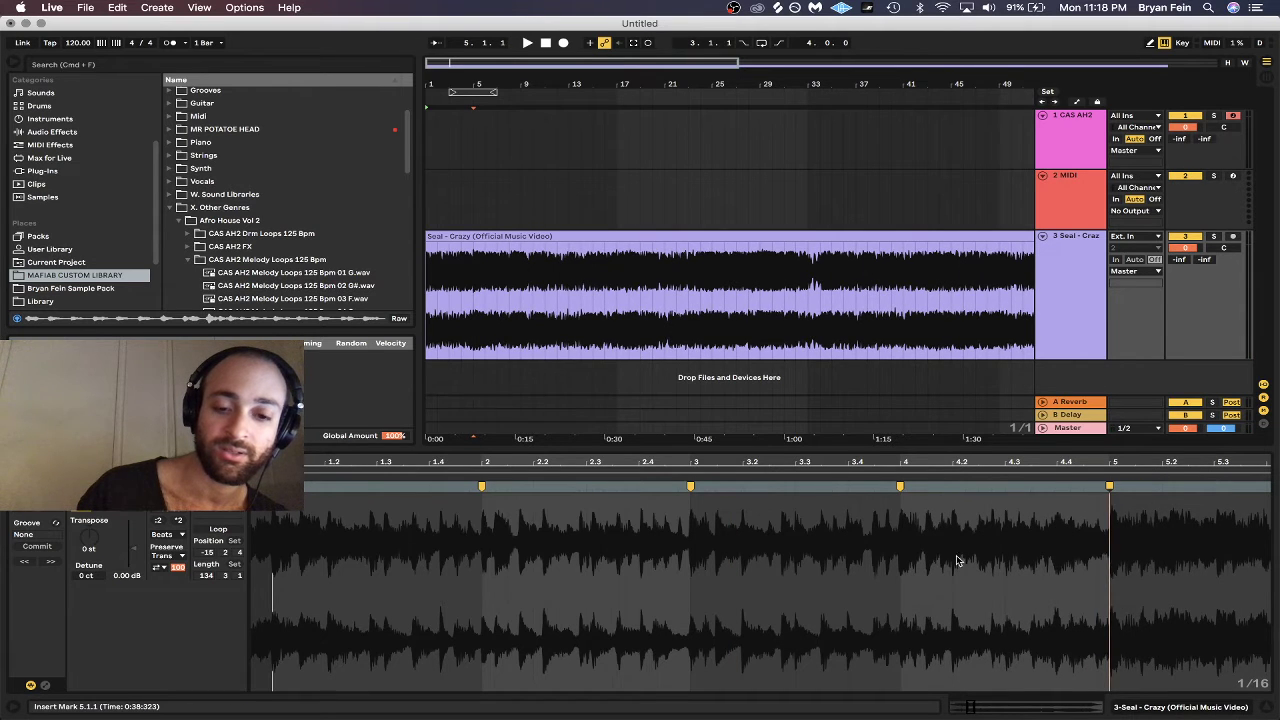
# Loop the four bars from 1.1.1 to 5.1.1 in the Seal - Crazy clip and play them.
pyautogui.moveTo(957, 560); pyautogui.dragTo(278, 568)
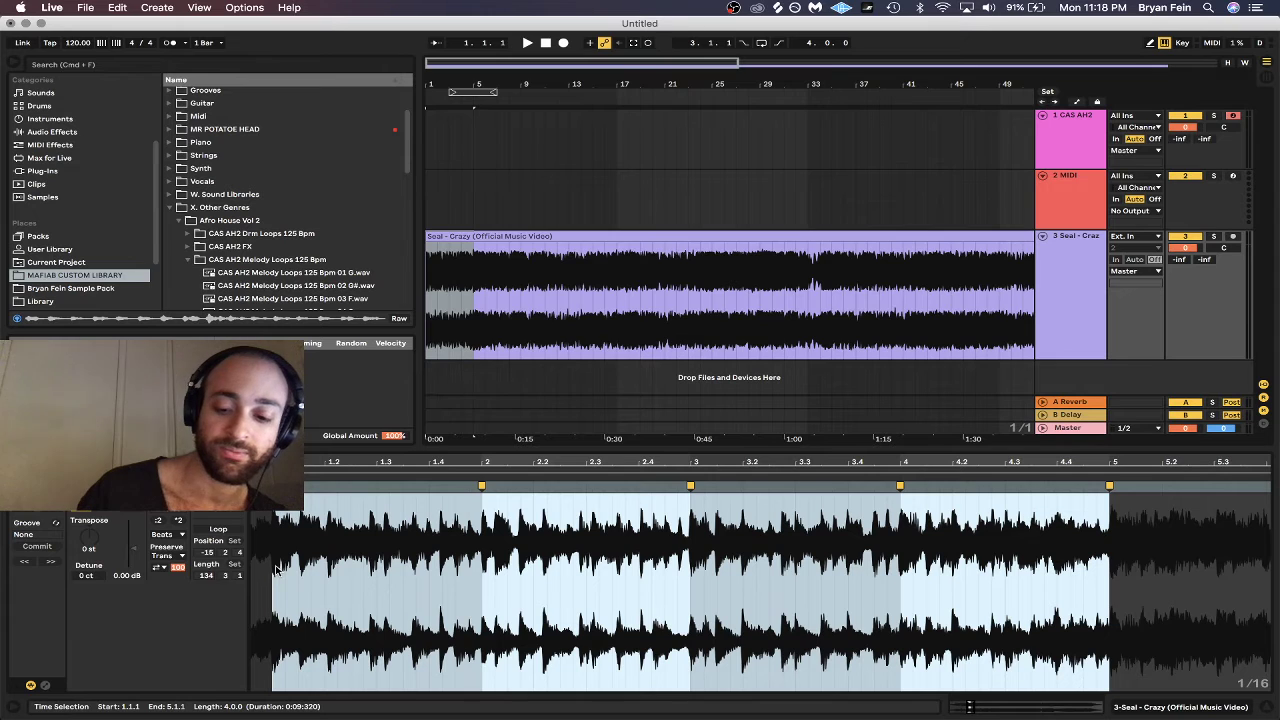
pyautogui.press('super+l')
pyautogui.press('space')
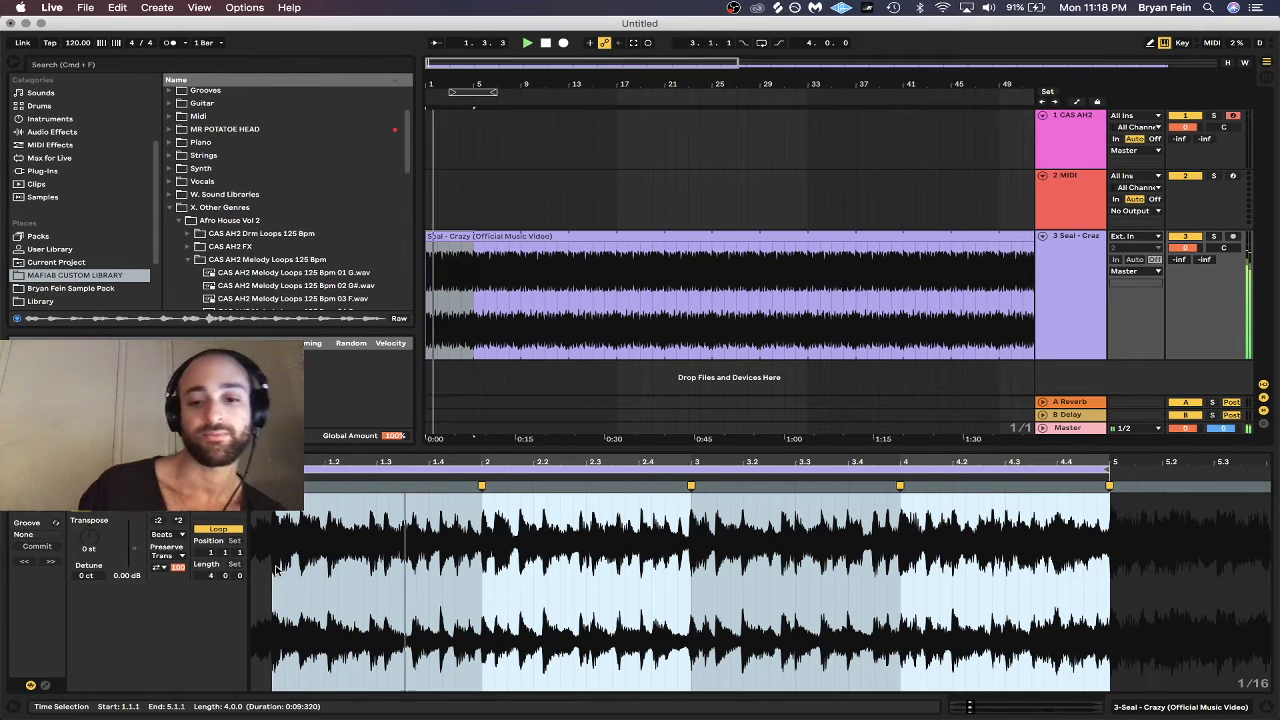
# Set the clip's warp mode to Complex Pro and audition the four-bar loop.
pyautogui.click(170, 534)
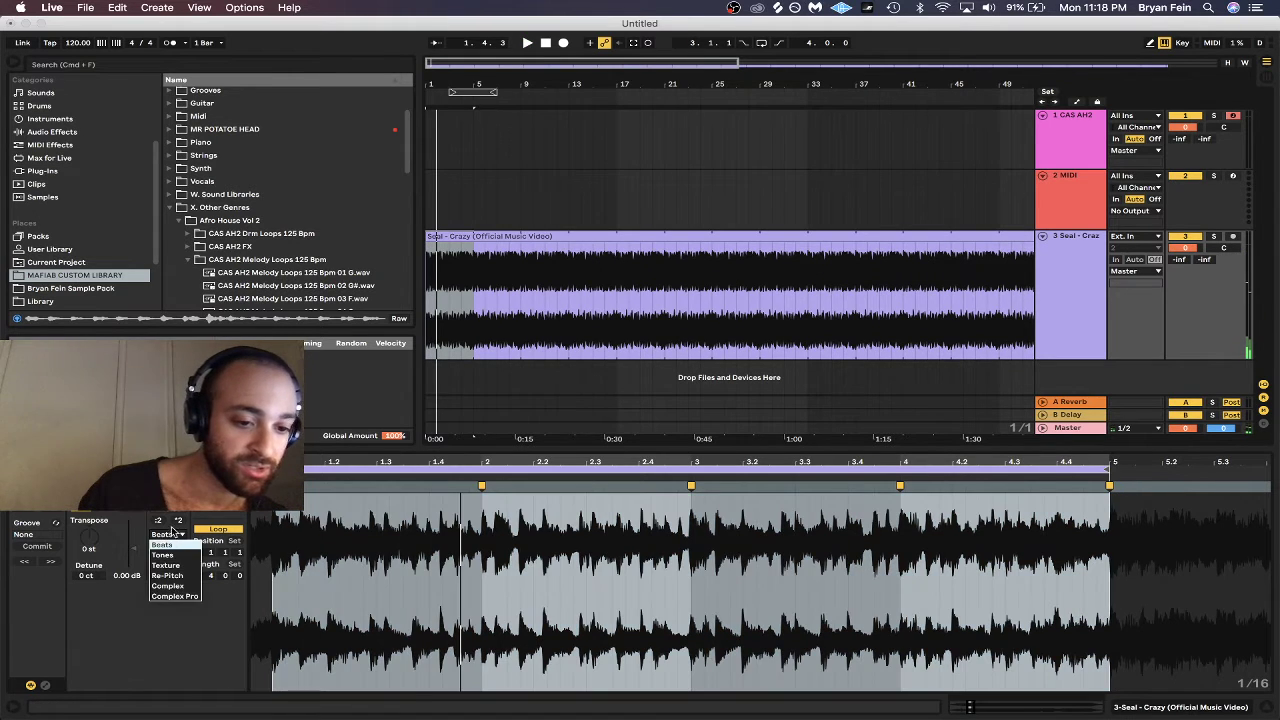
pyautogui.click(175, 596)
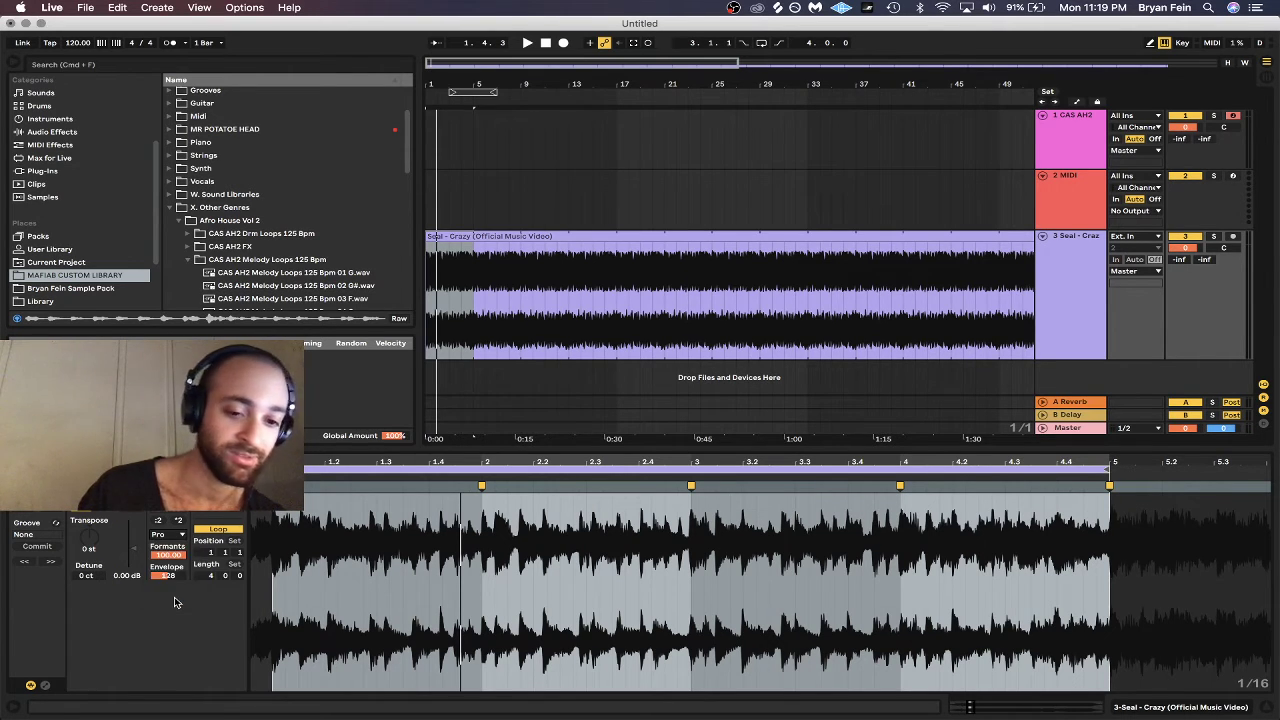
pyautogui.press('space')
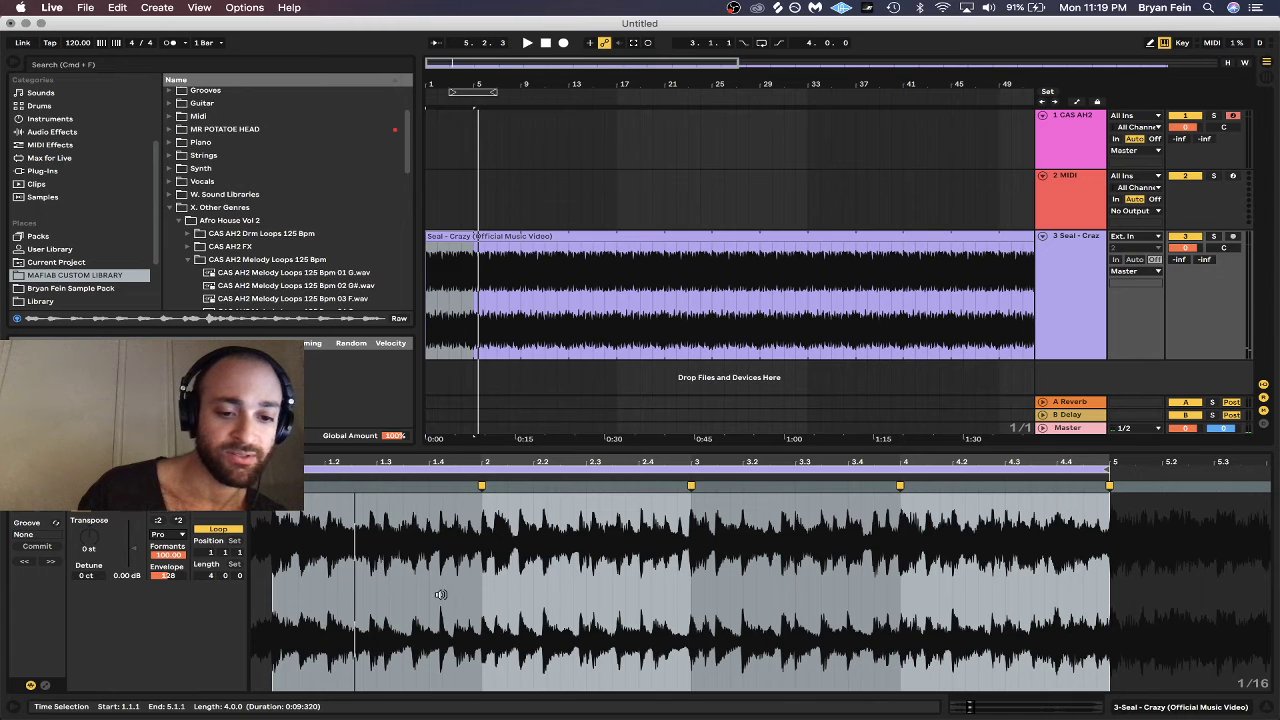
pyautogui.press('space')
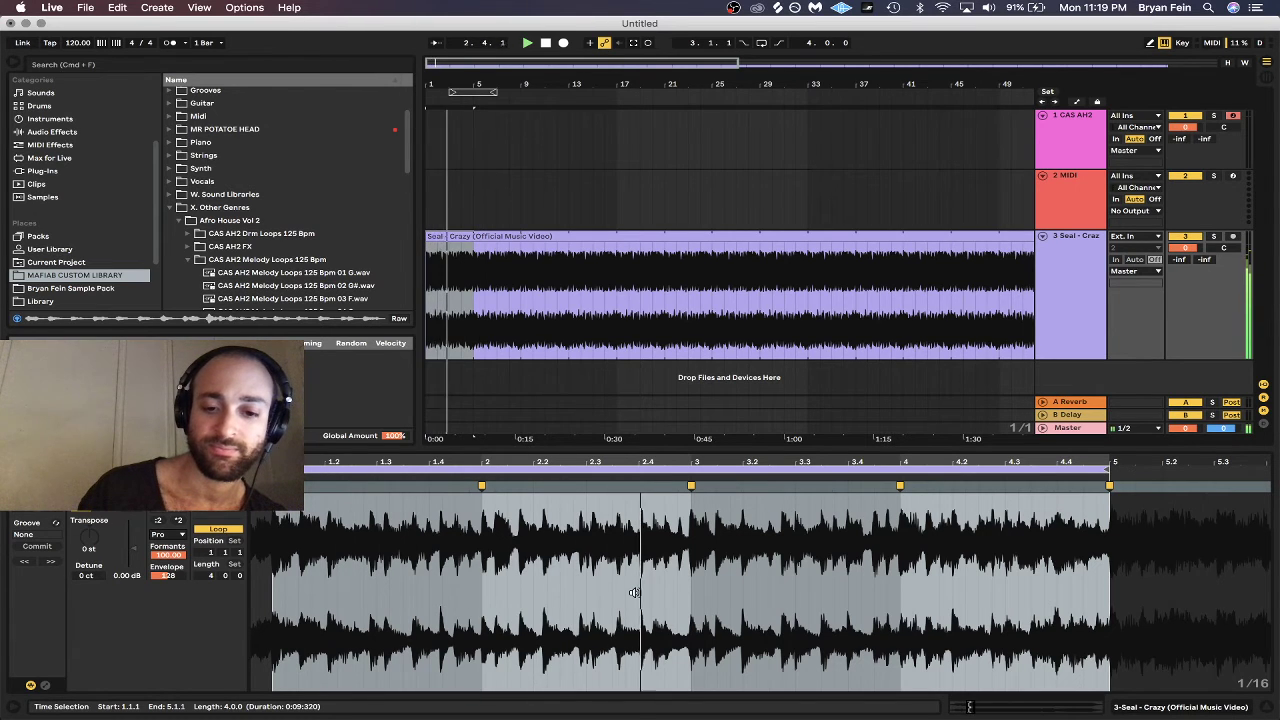
# Delete the warp markers at bars 2, 3, 4 and 5.
pyautogui.doubleClick(901, 487)
pyautogui.doubleClick(1109, 487)
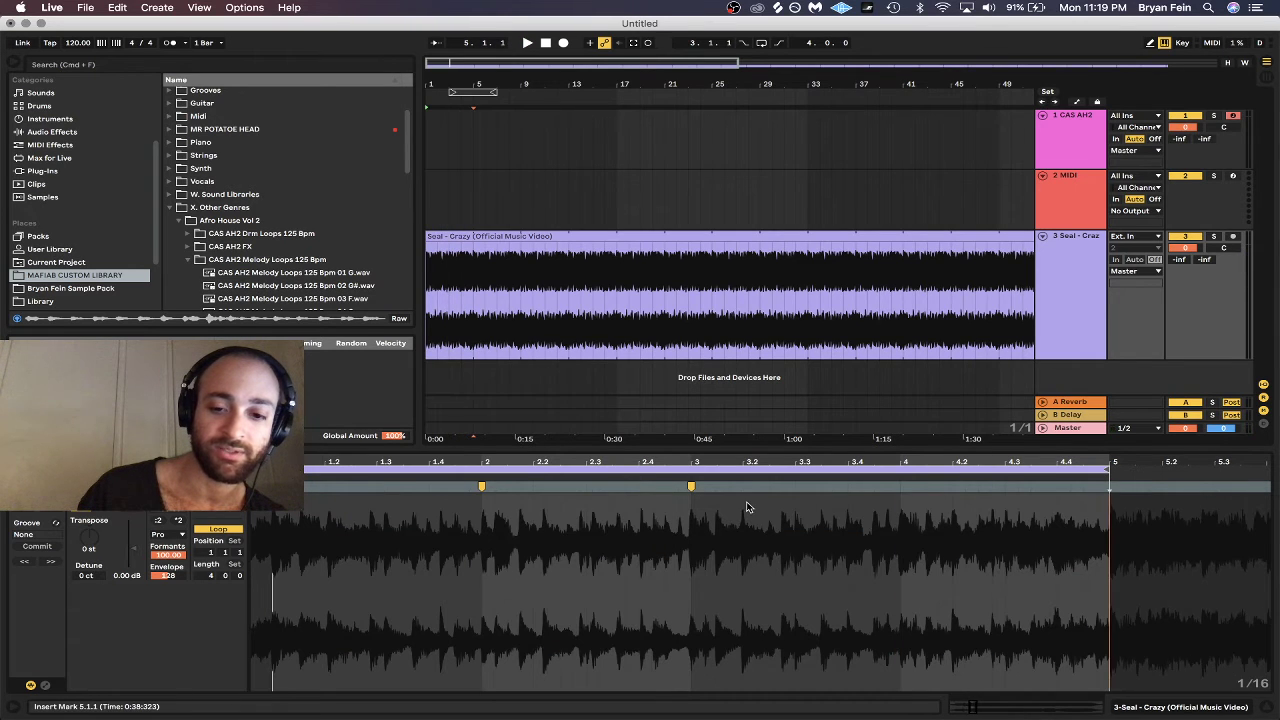
pyautogui.doubleClick(690, 487)
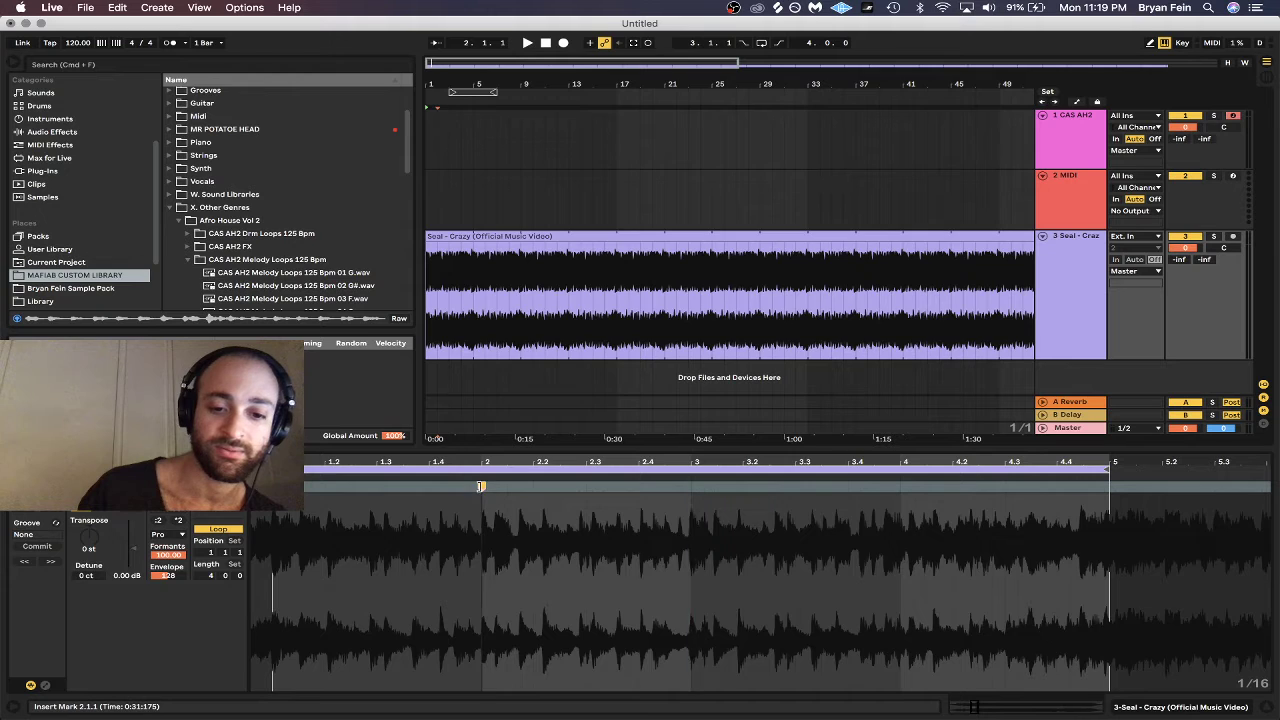
pyautogui.doubleClick(480, 487)
# Audition the loop from its start and add warp markers on the downbeats at 2.1.1 and about 3.1.3.
pyautogui.press('space')
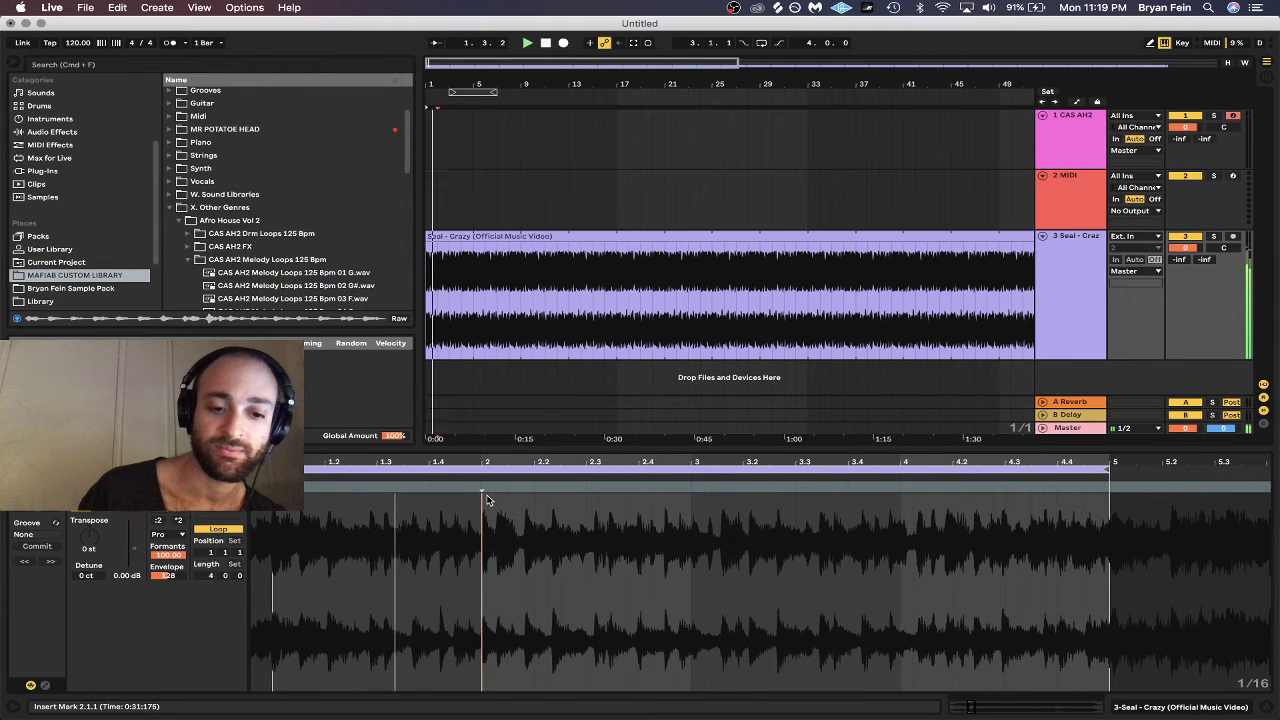
pyautogui.press('space')
pyautogui.press('space')
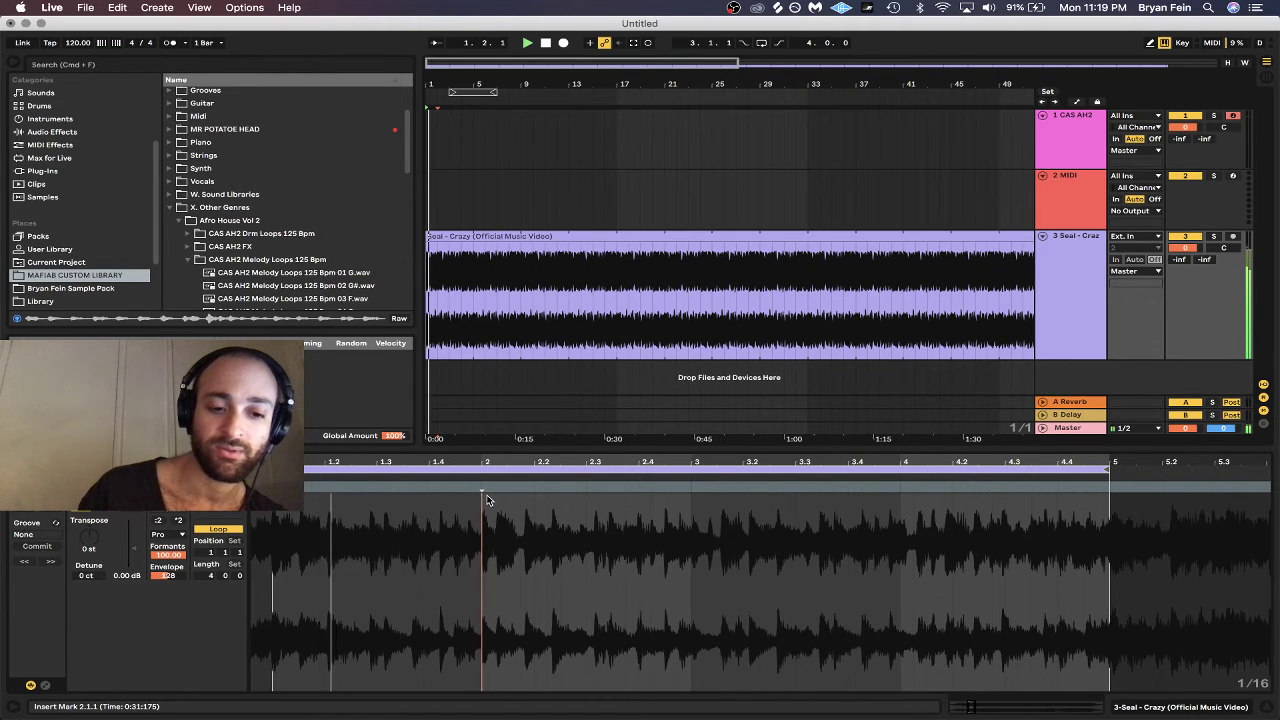
pyautogui.press('space')
pyautogui.press('space')
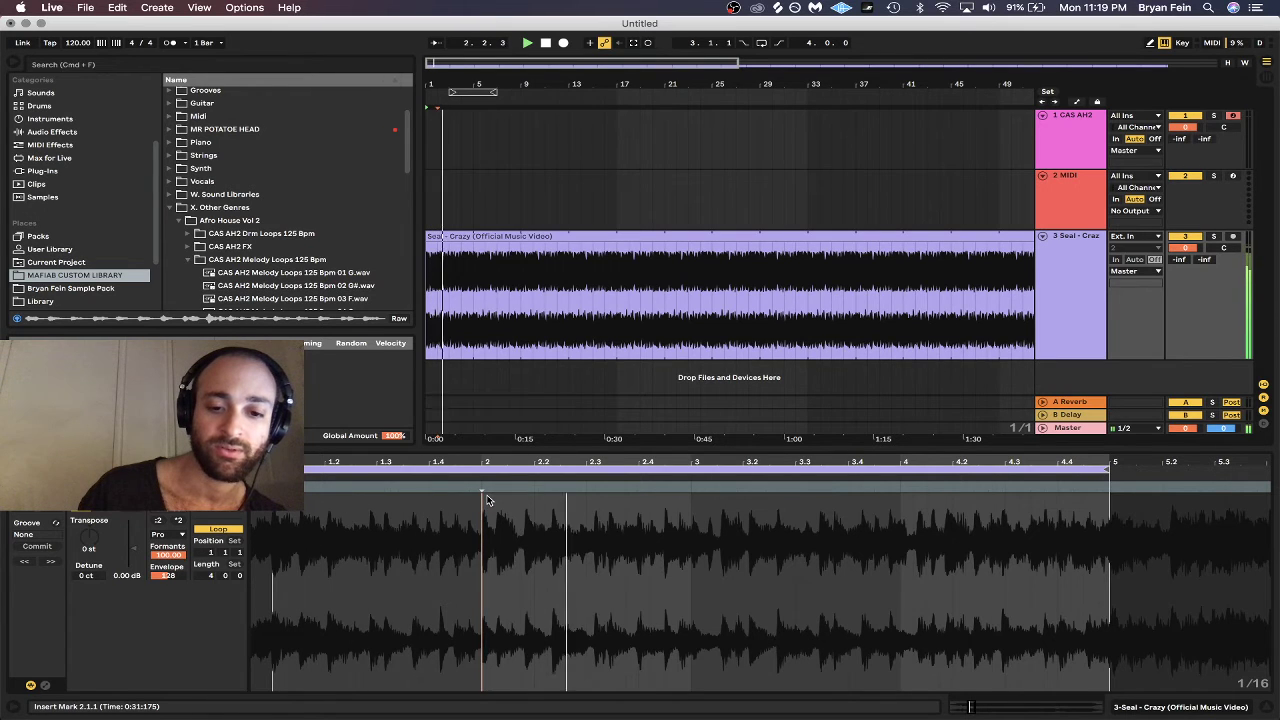
pyautogui.press('space')
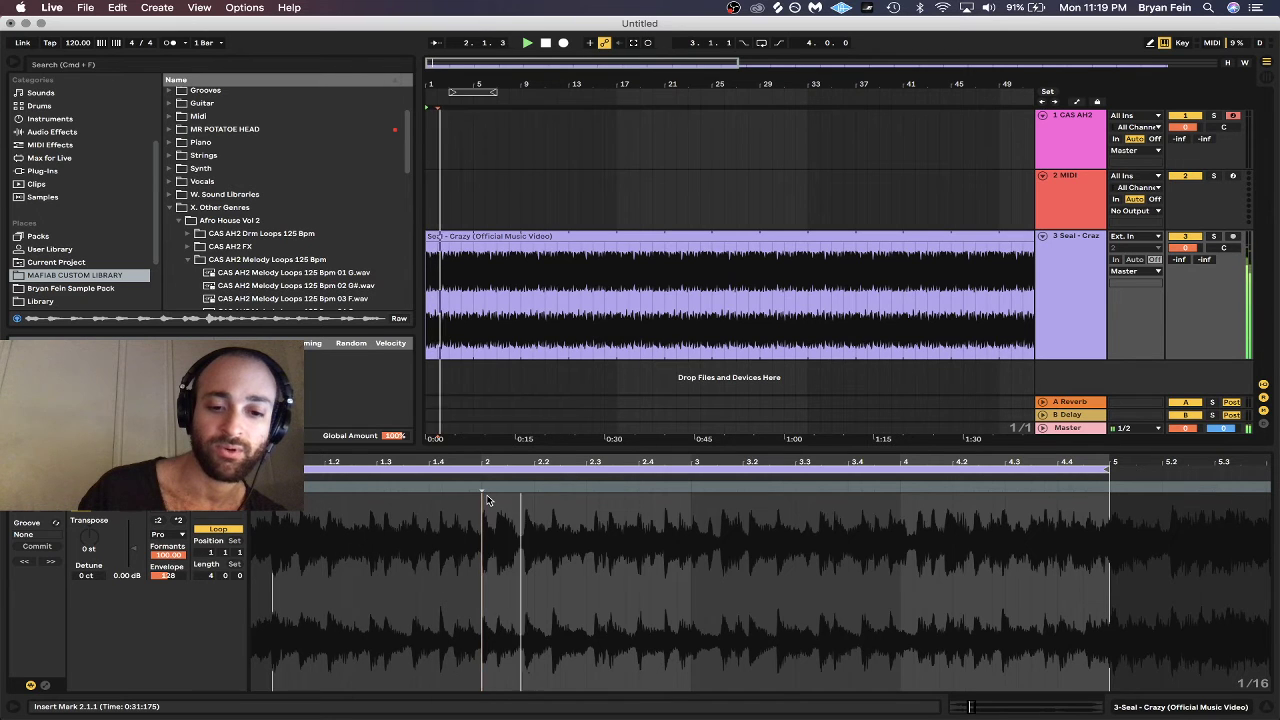
pyautogui.doubleClick(482, 496)
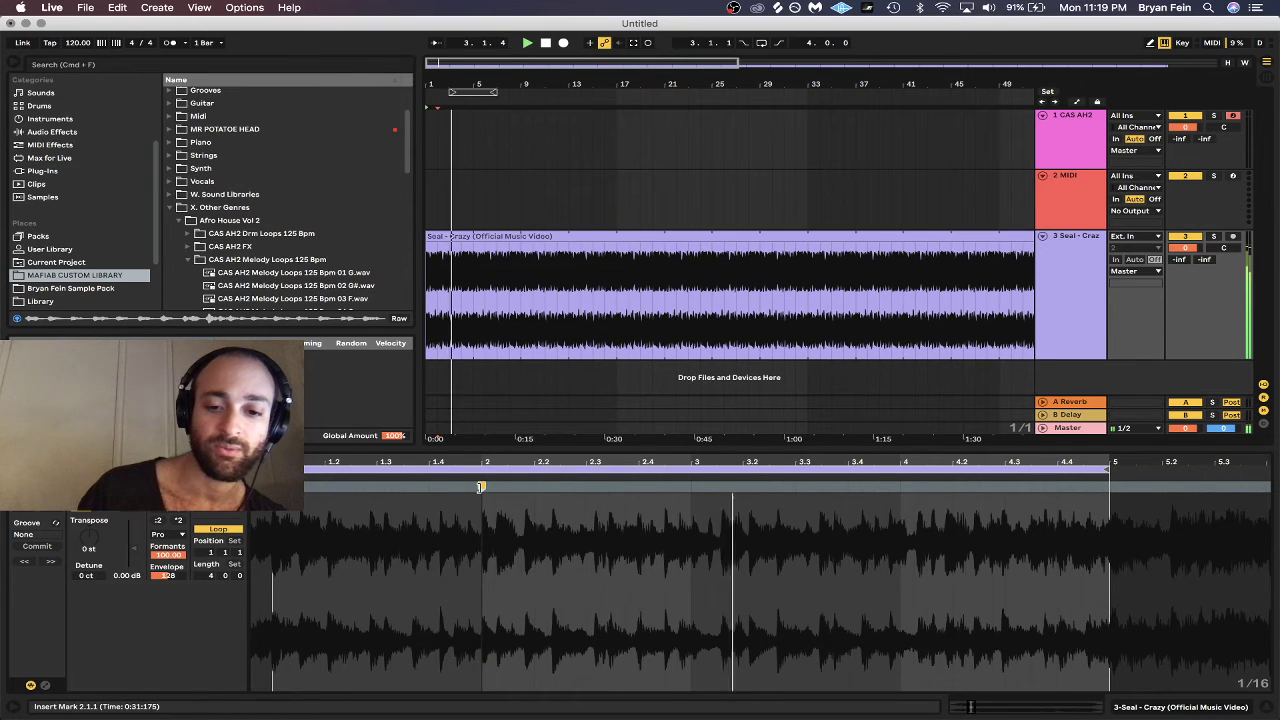
pyautogui.doubleClick(720, 487)
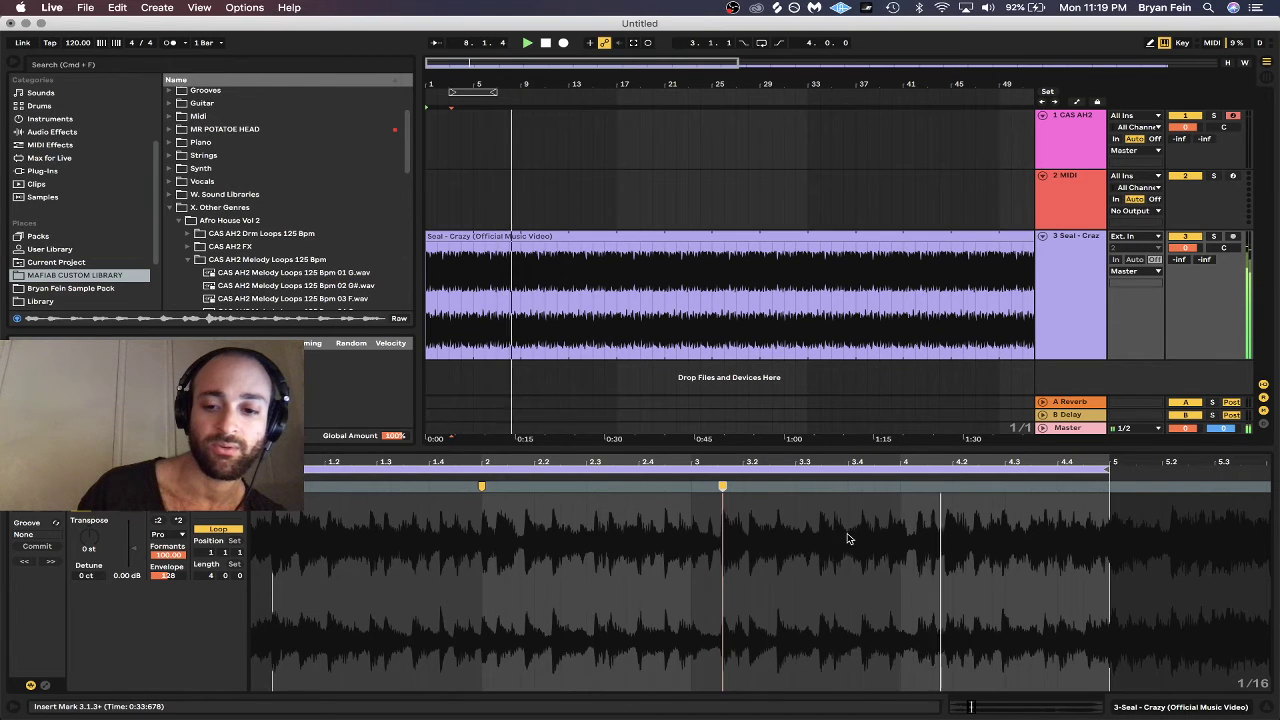
# Add warp markers on the remaining two downbeats, align the last three markers to 3.1.1, 4.1.1 and 5.1.1, and audition the loop.
pyautogui.doubleClick(946, 484)
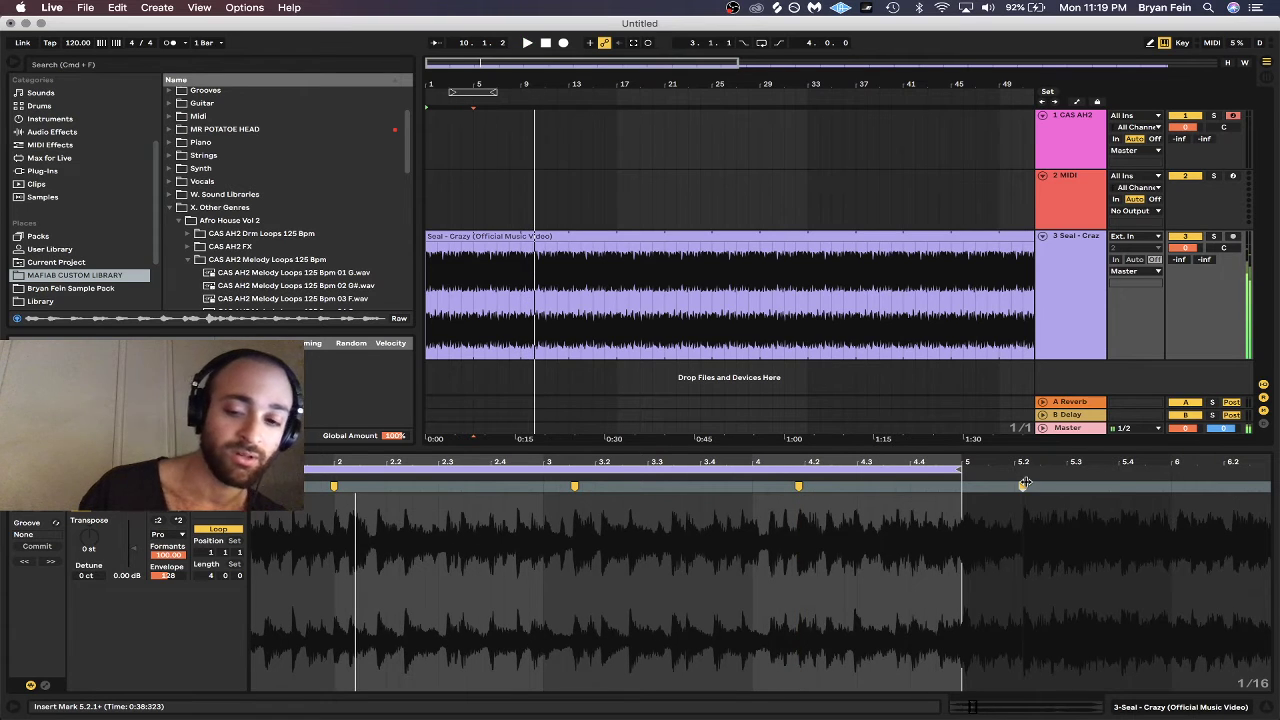
pyautogui.doubleClick(1022, 484)
pyautogui.doubleClick(753, 485)
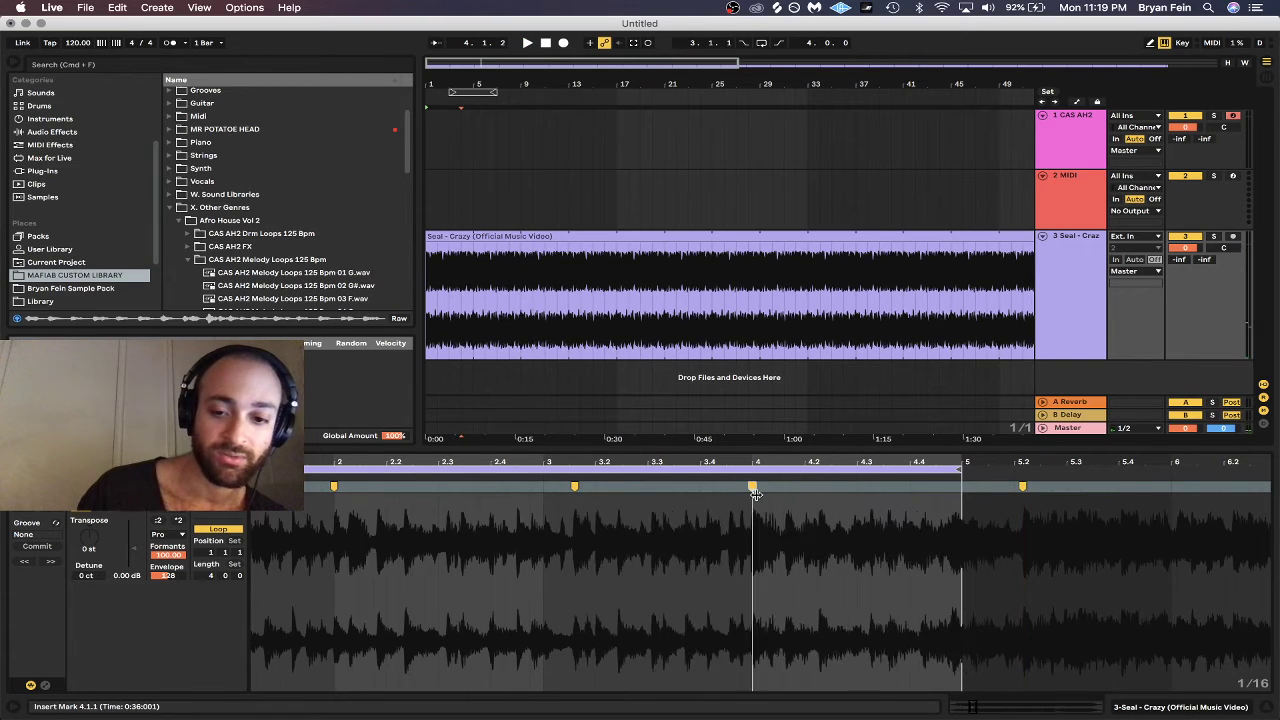
pyautogui.doubleClick(542, 487)
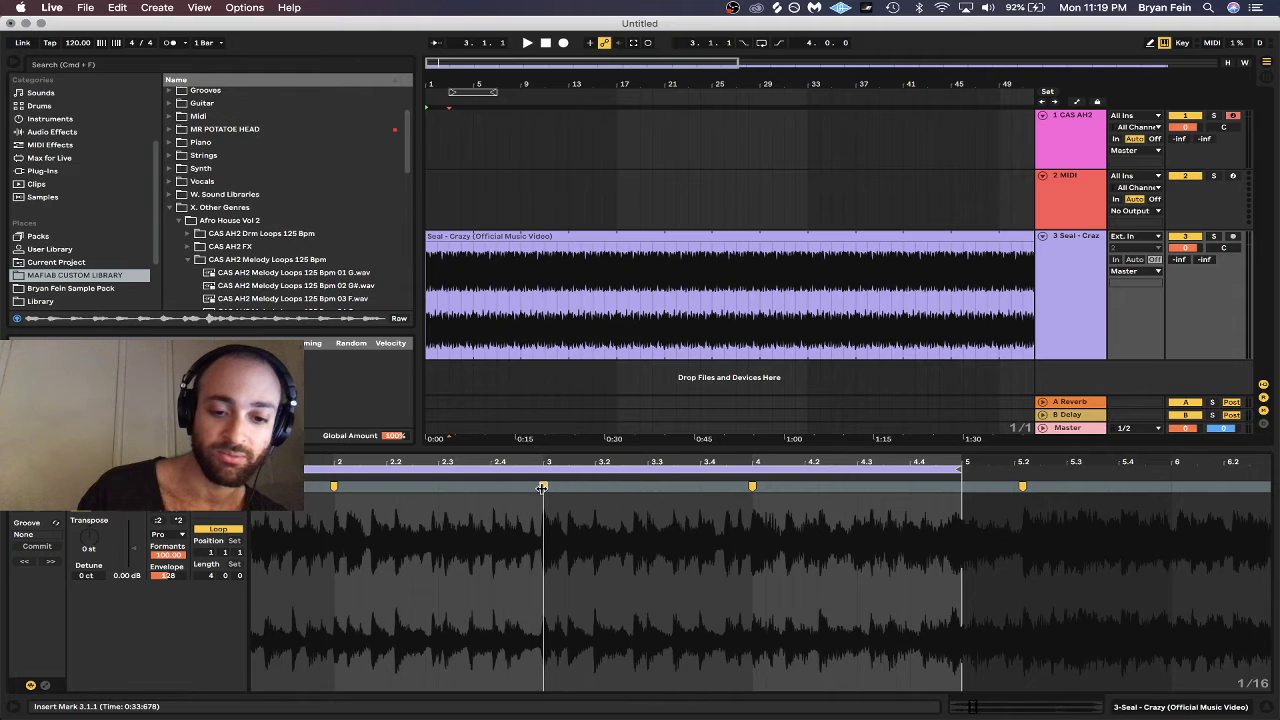
pyautogui.moveTo(1025, 485); pyautogui.dragTo(960, 485)
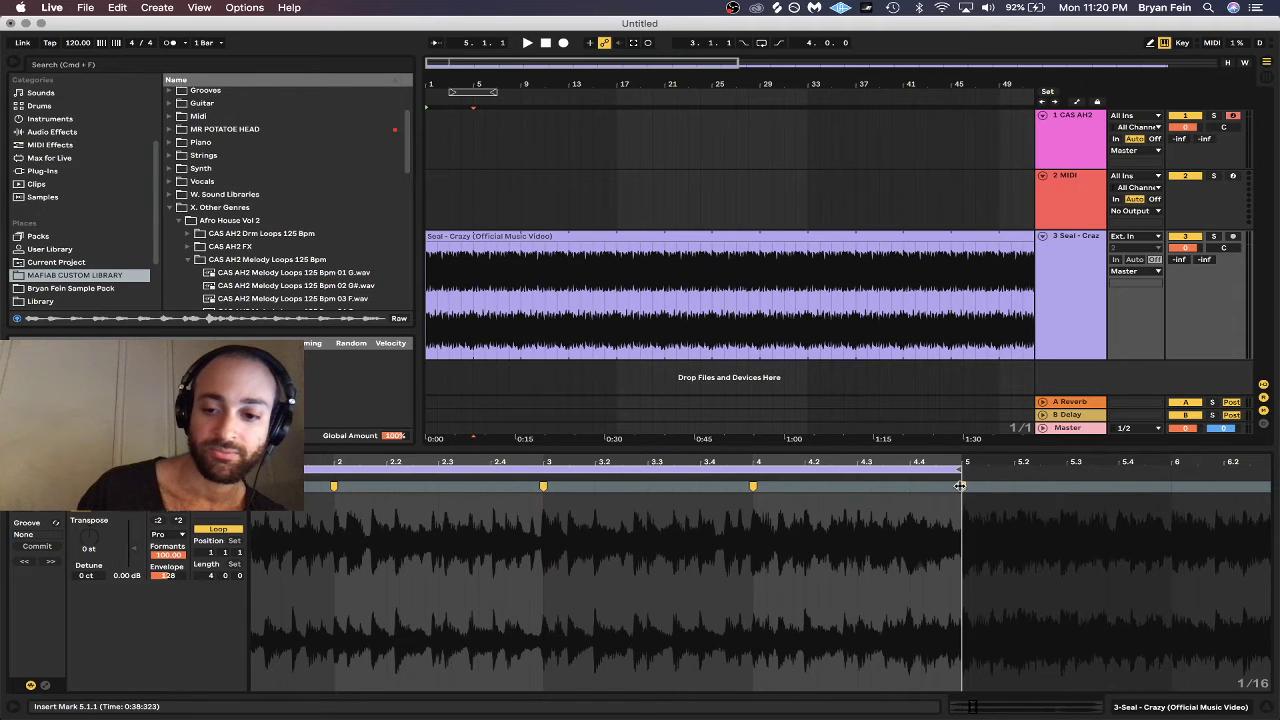
pyautogui.press('space')
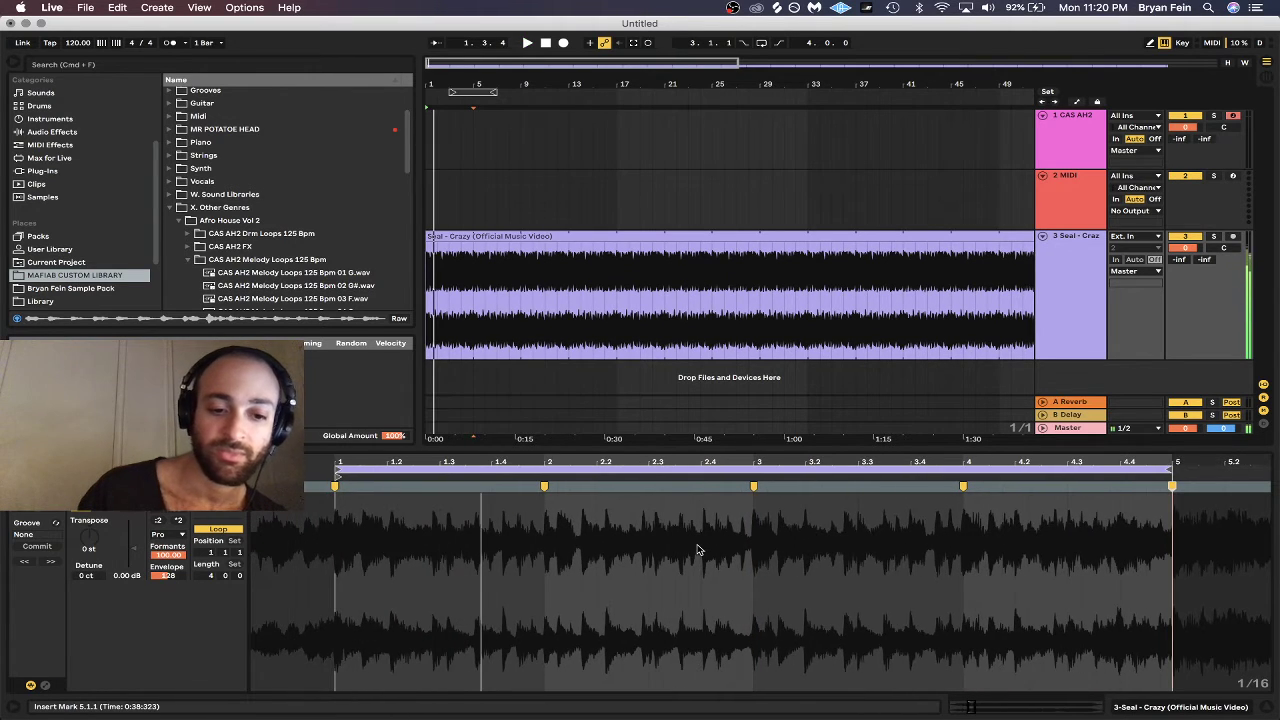
pyautogui.moveTo(526, 462); pyautogui.dragTo(526, 457)
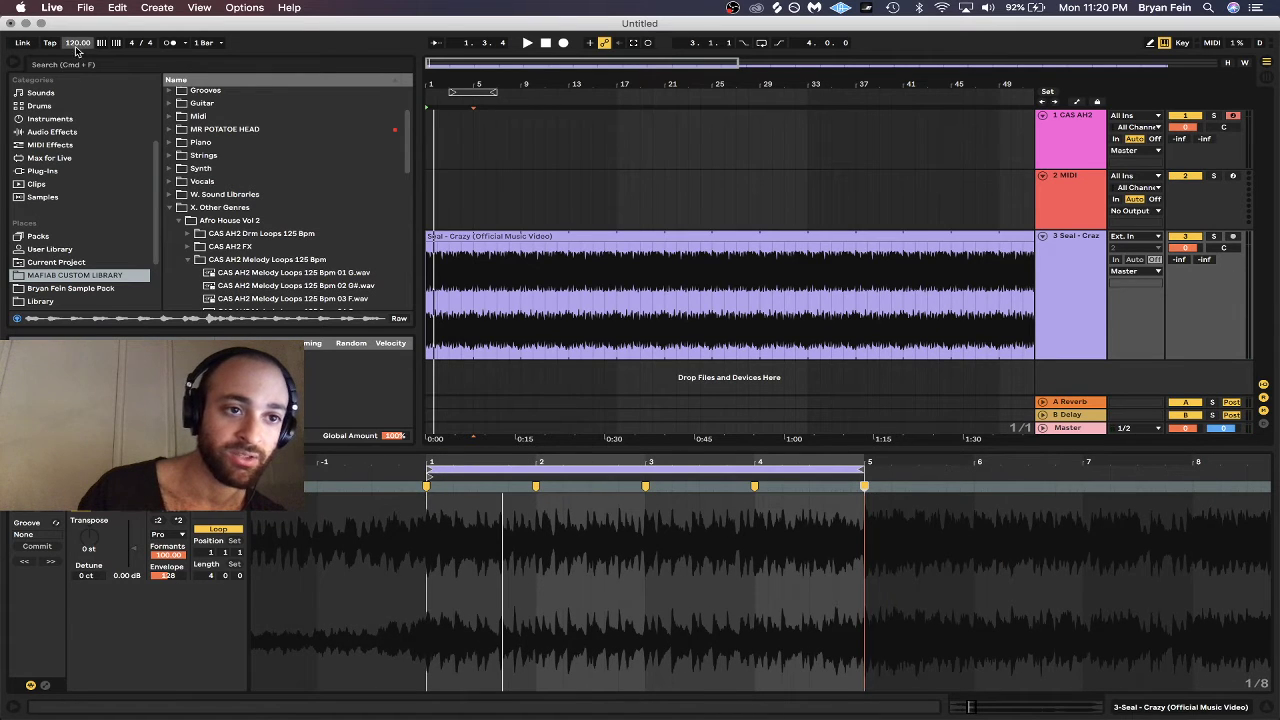
# Audition the warped four-bar loop at project tempos of 150, 95, 85 and 104 BPM.
pyautogui.write('150')
pyautogui.press('Return')
pyautogui.press('space')
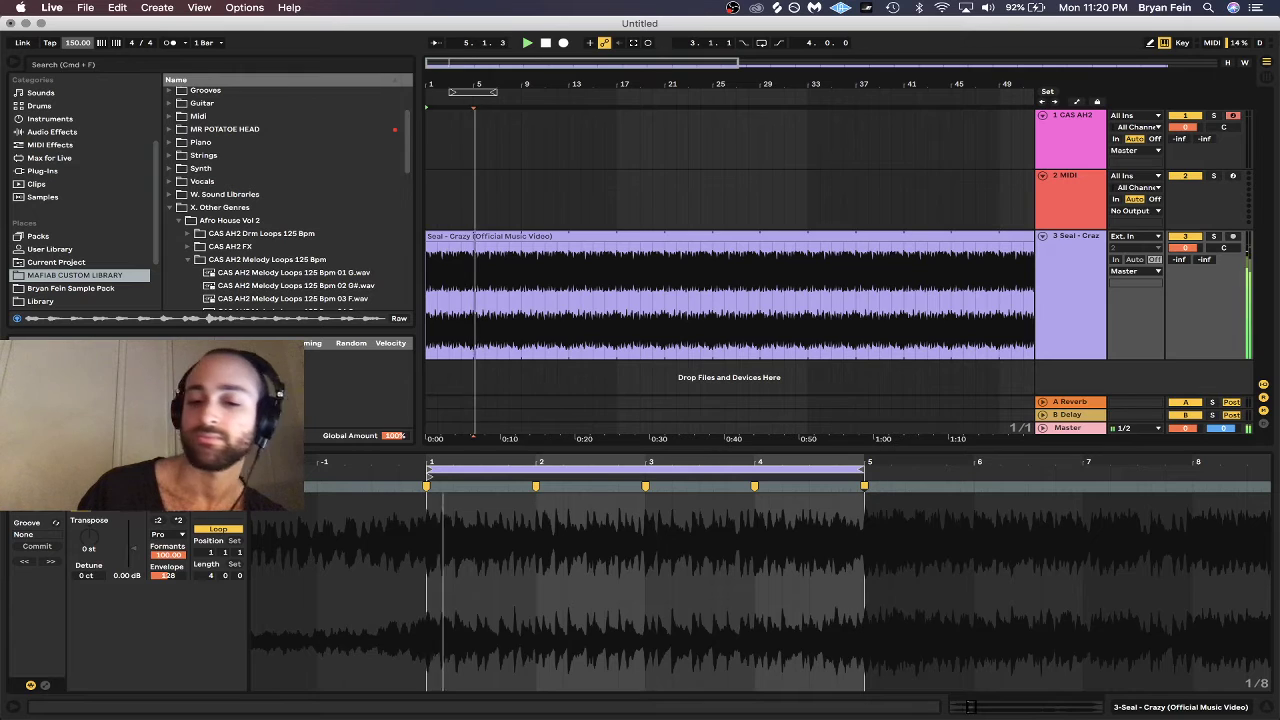
pyautogui.write('117')
pyautogui.press('Return')
pyautogui.write('91')
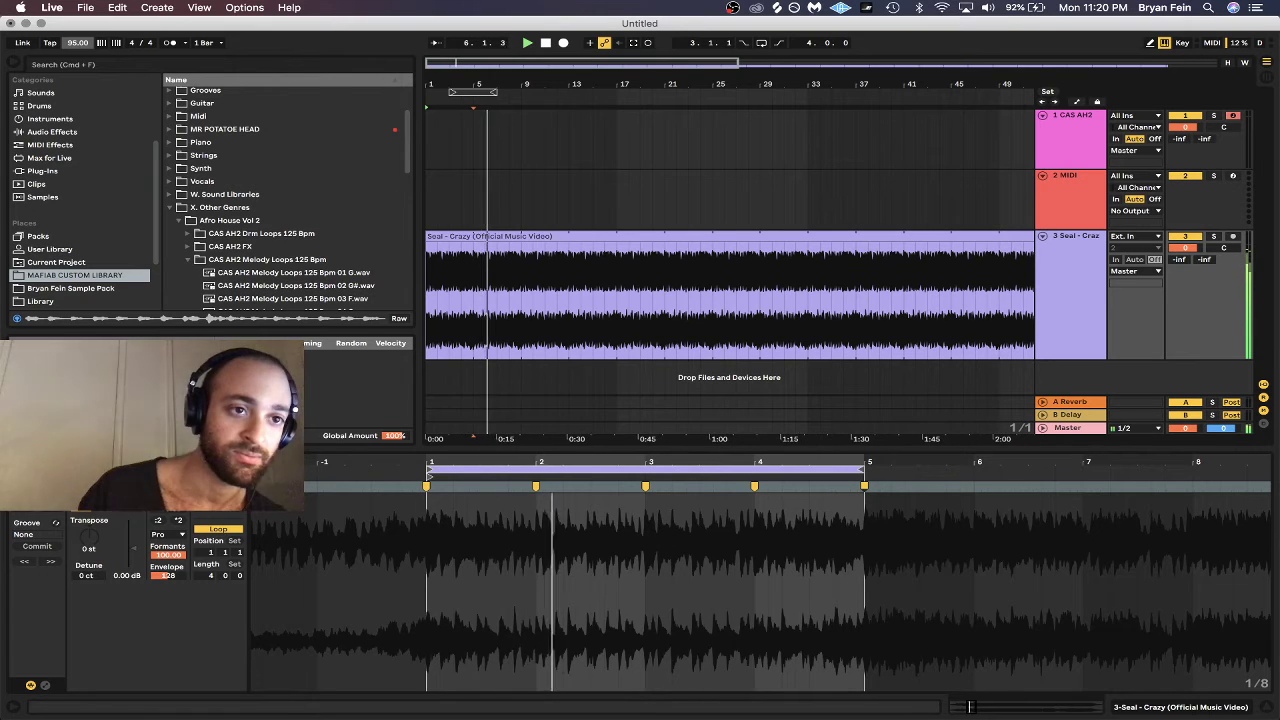
pyautogui.press('Return')
pyautogui.write('84')
pyautogui.press('Return')
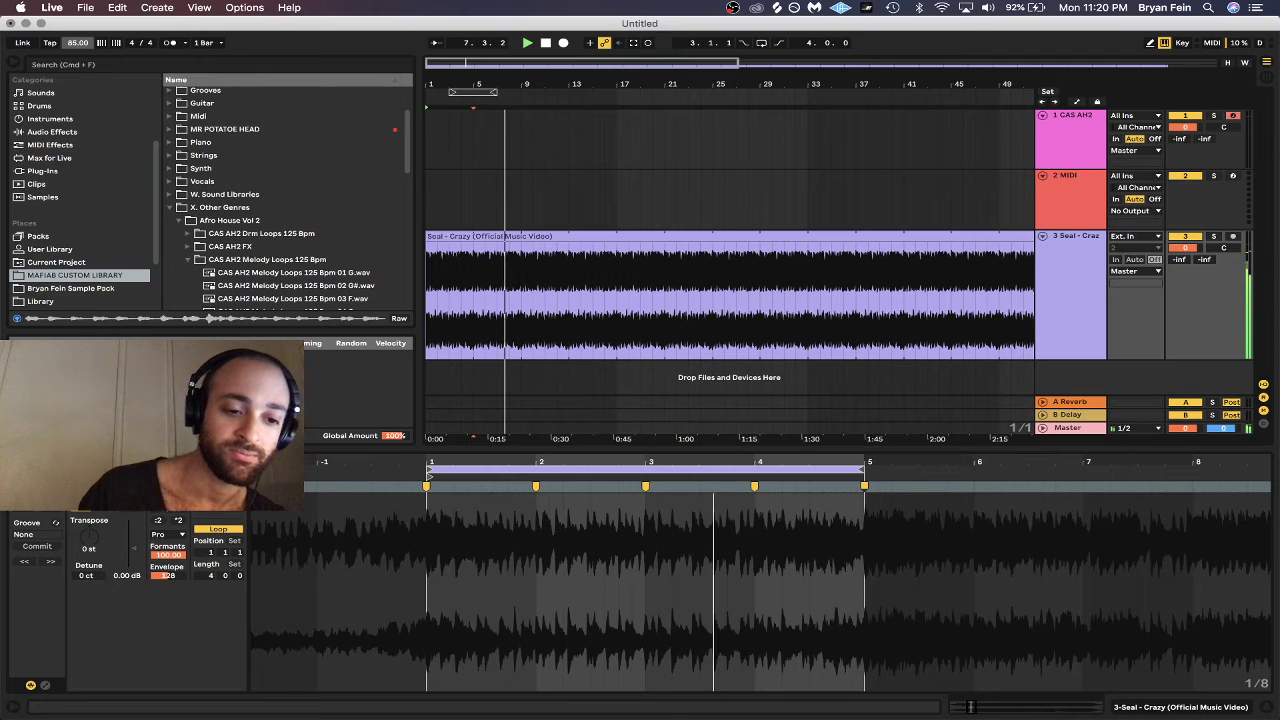
pyautogui.write('94')
pyautogui.press('Return')
pyautogui.write('104')
pyautogui.press('Return')
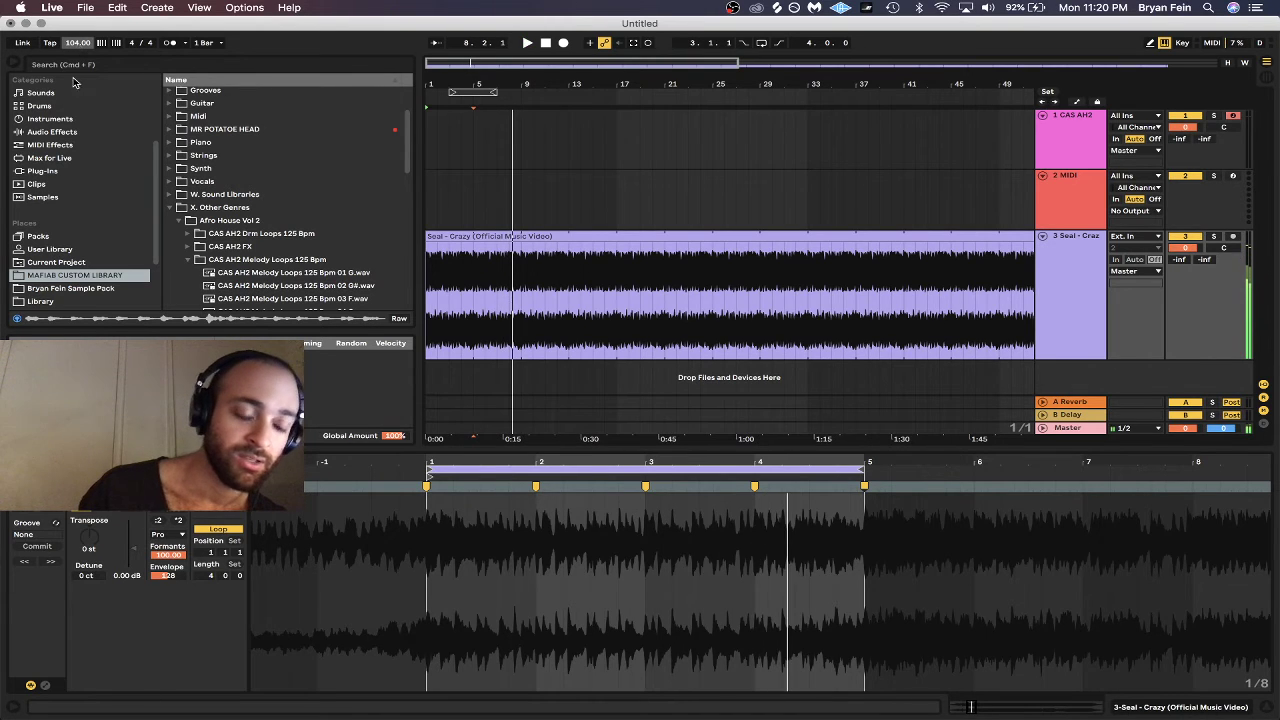
# Audition the loop at 120 BPM transposed by -6, 6 and 5 semitones, and return the transposition to 0.
pyautogui.moveTo(89, 546)
pyautogui.mouseDown()
pyautogui.moveTo(89, 514)
pyautogui.moveTo(91, 534)
pyautogui.mouseUp()
pyautogui.press('space')
pyautogui.moveTo(78, 43); pyautogui.dragTo(78, 27)
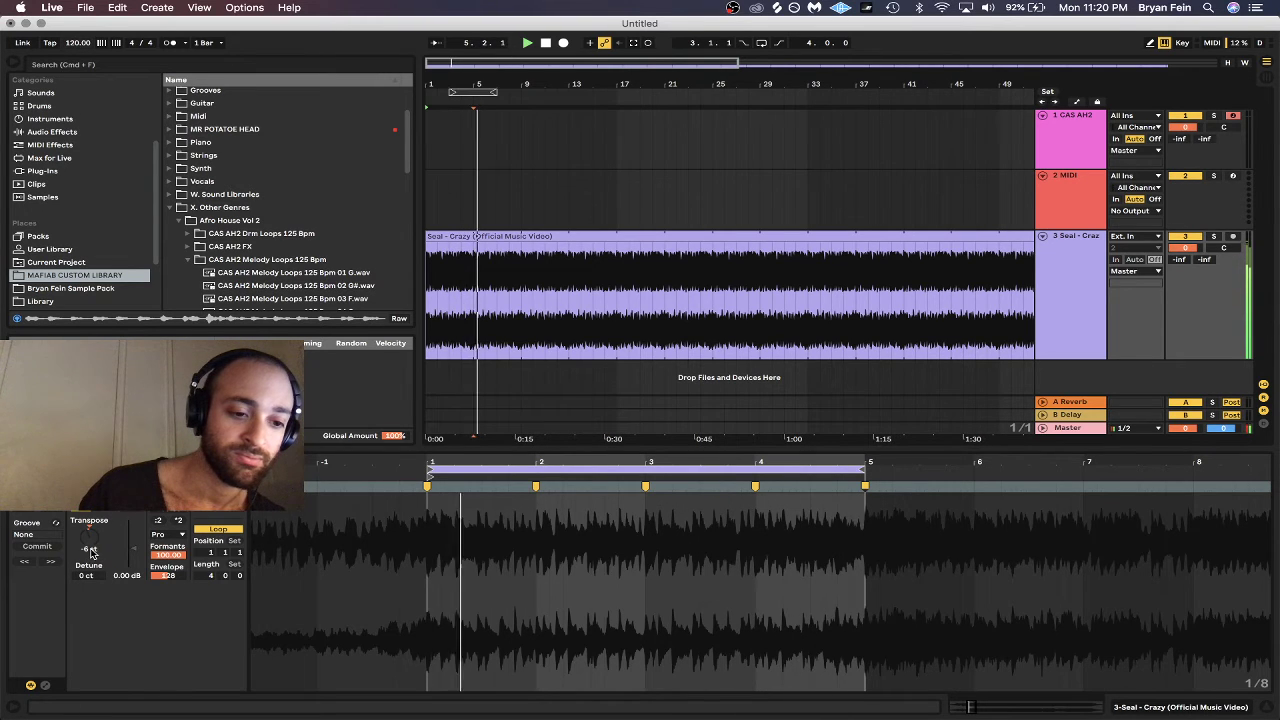
pyautogui.moveTo(89, 543); pyautogui.dragTo(89, 549)
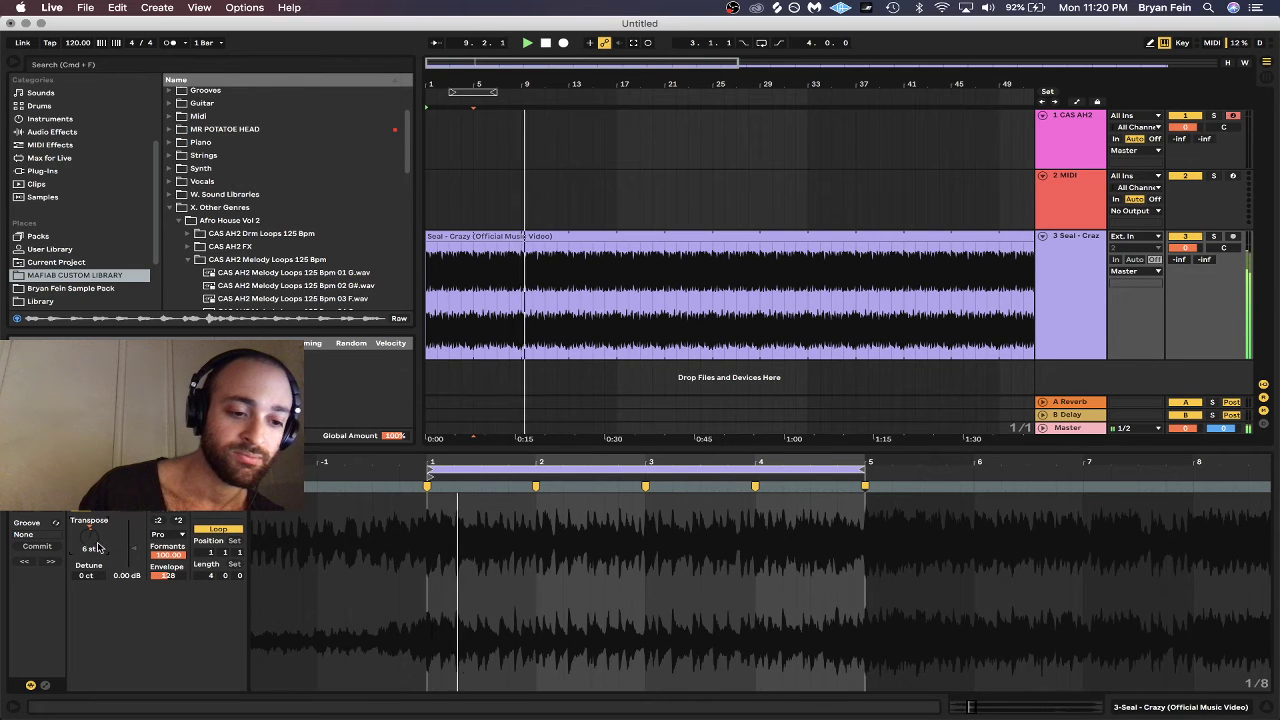
pyautogui.moveTo(94, 545); pyautogui.dragTo(94, 550)
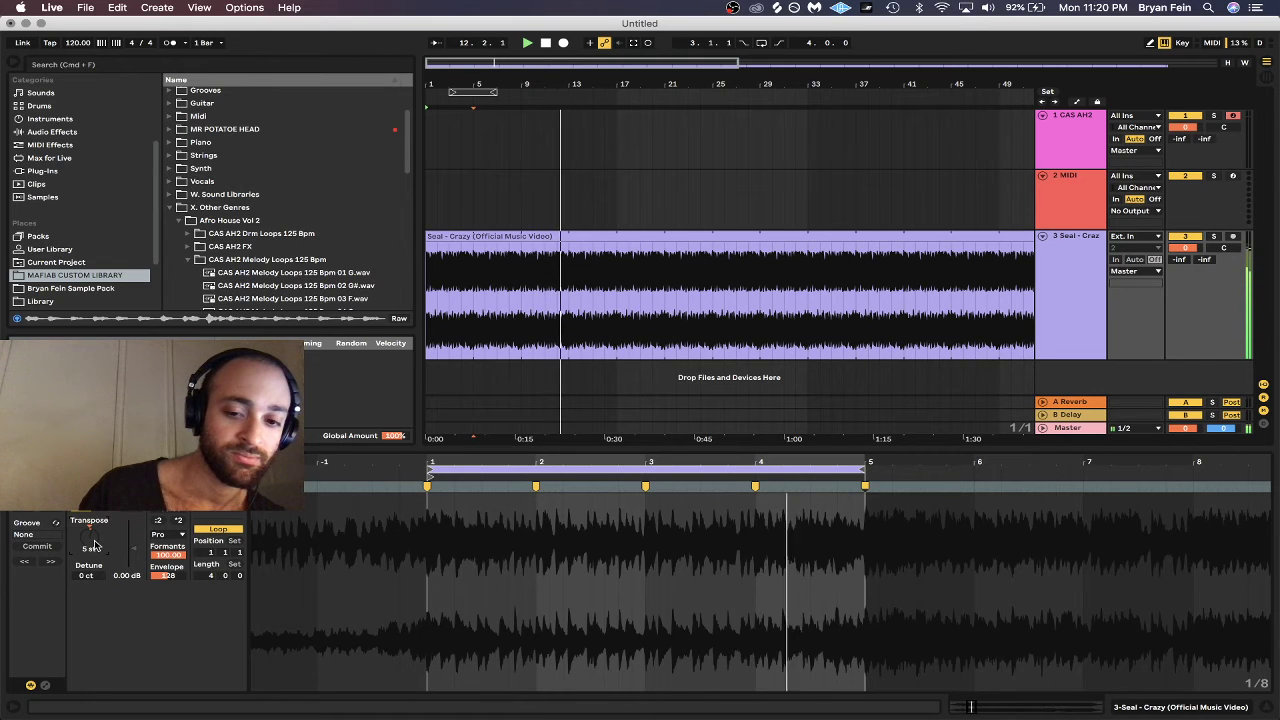
pyautogui.moveTo(94, 545); pyautogui.dragTo(94, 570)
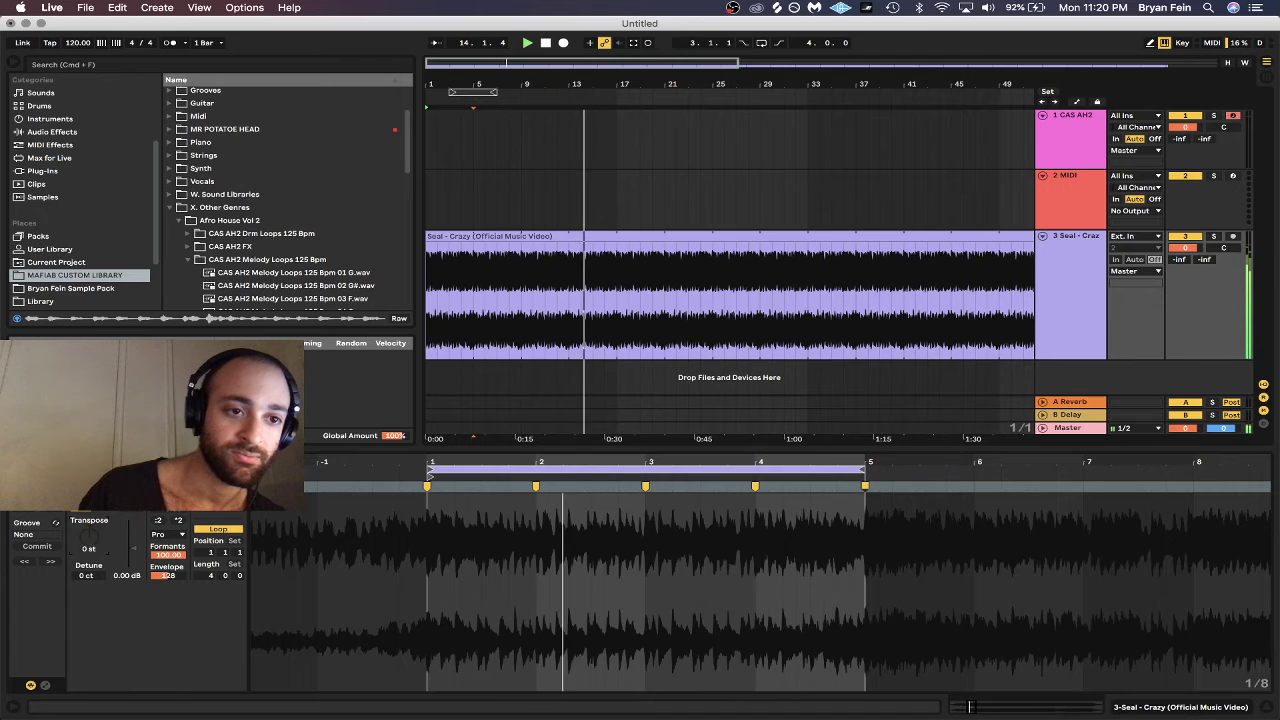
# Set the project tempo to 102 BPM and insert a new audio track below the Seal - Crazy track.
pyautogui.moveTo(78, 43); pyautogui.dragTo(78, 66)
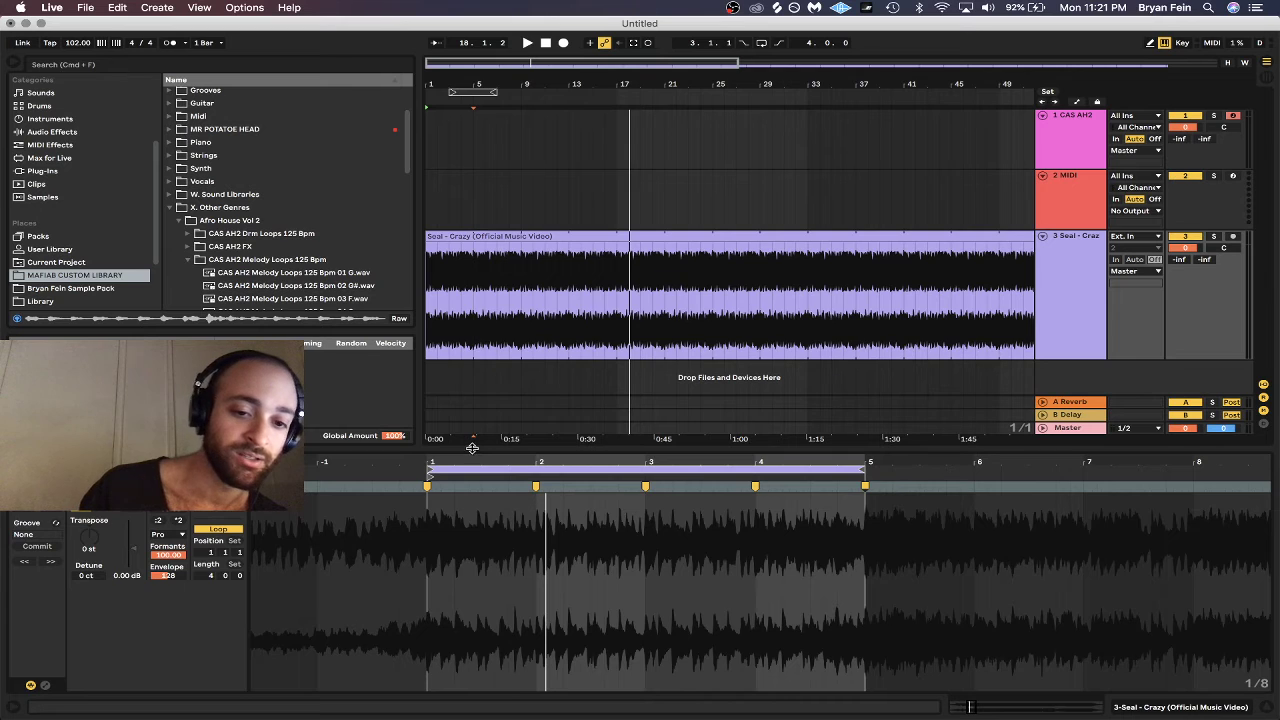
pyautogui.moveTo(472, 447); pyautogui.dragTo(485, 555)
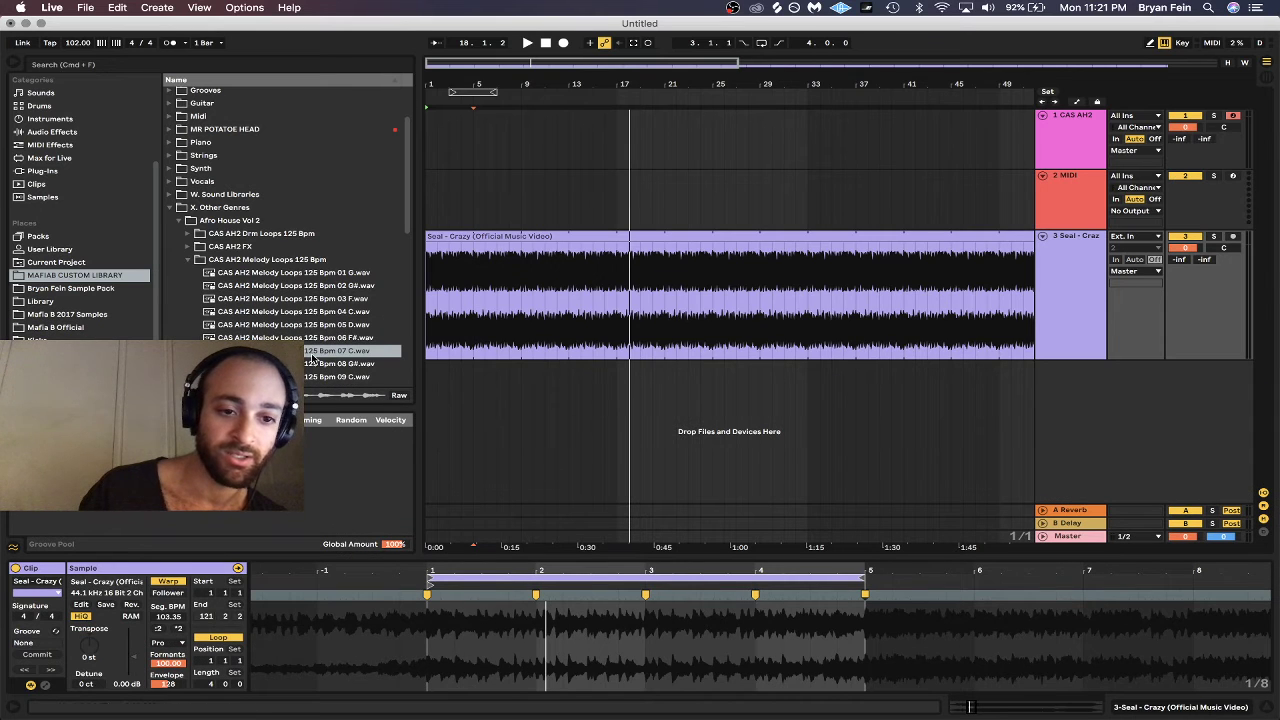
pyautogui.click(312, 355)
pyautogui.scroll(-2, 312, 357)
pyautogui.scroll(3, 312, 357)
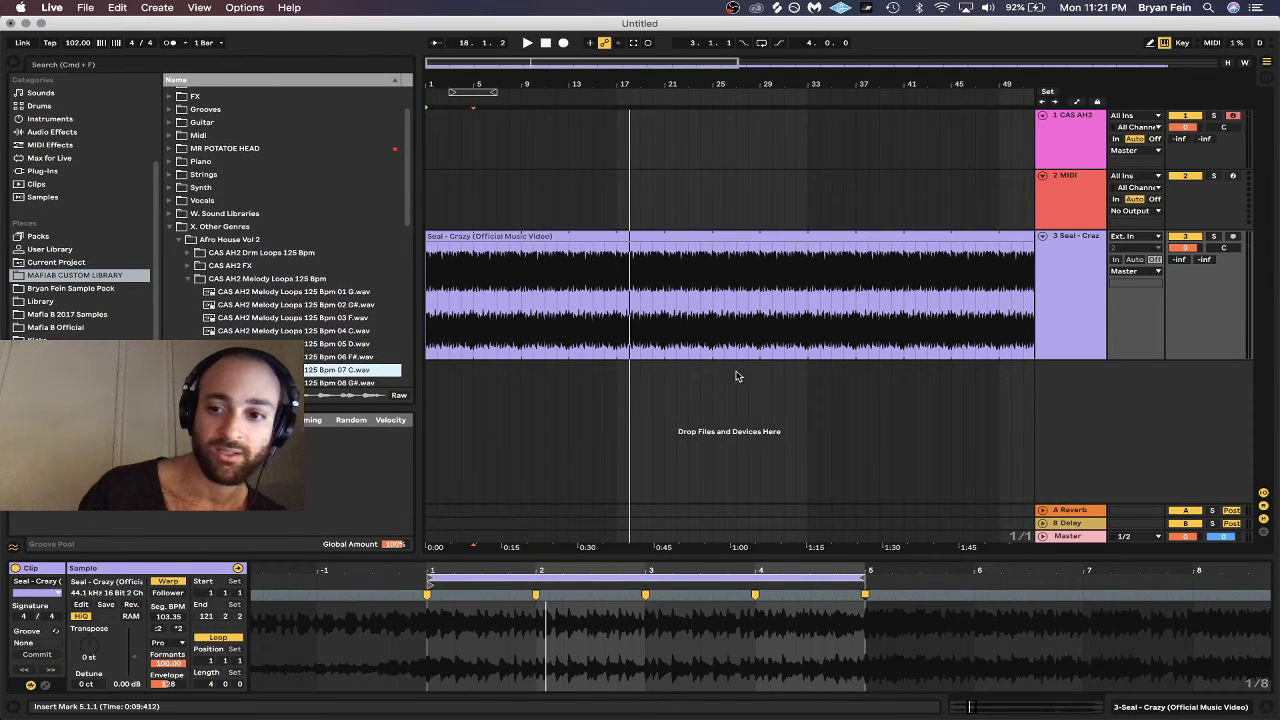
pyautogui.click(1063, 338)
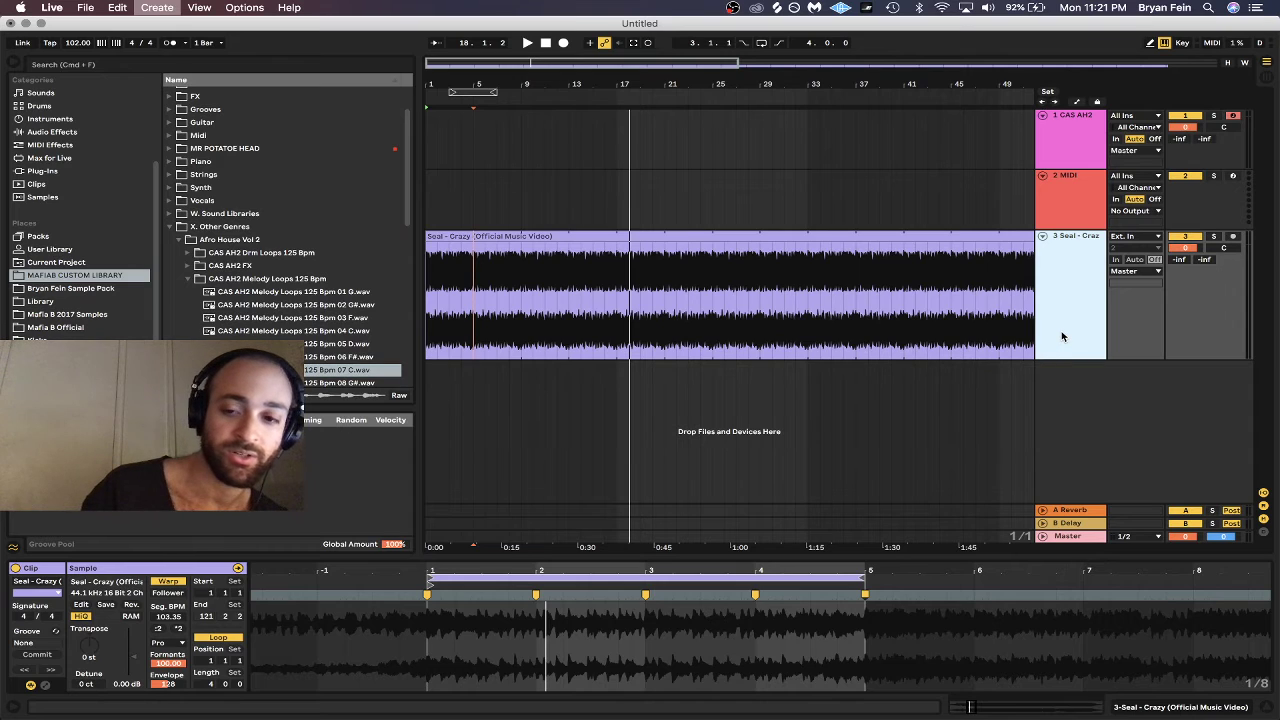
pyautogui.press('super+t')
pyautogui.click(1073, 400)
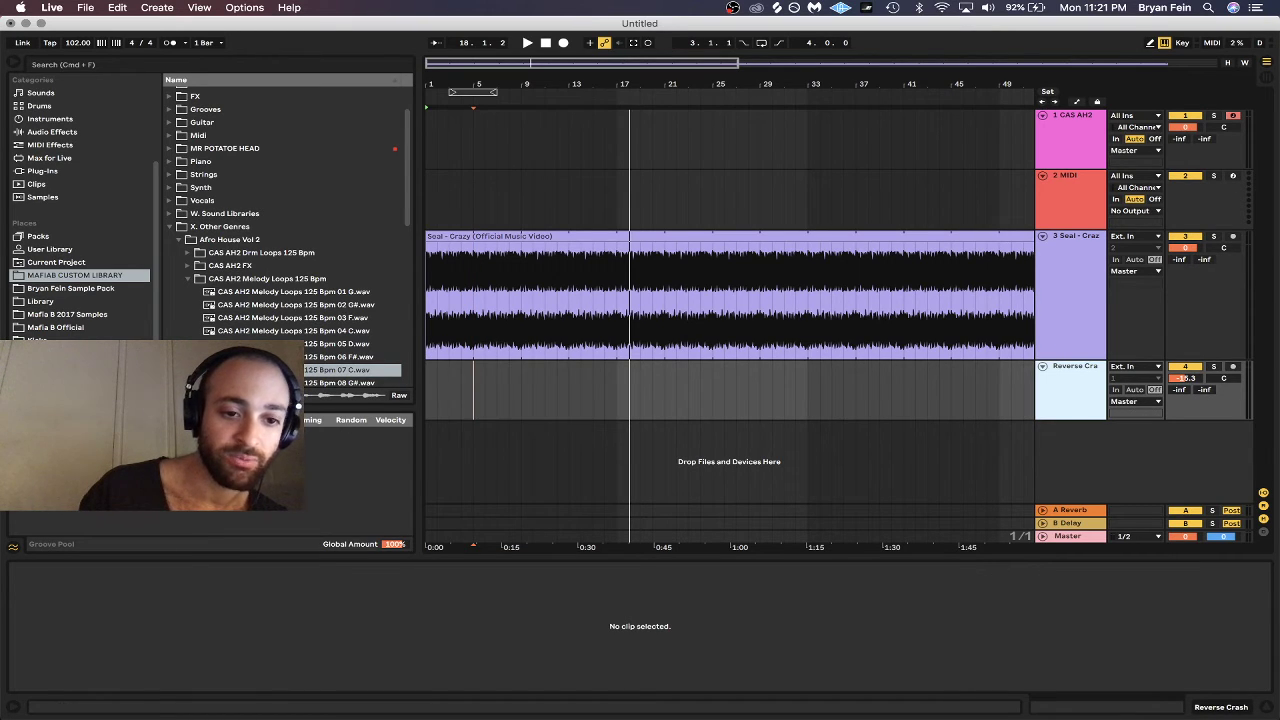
# Place the drum loop CAS_AH2_Dr_Lp_125_Bpm_02.wav from the CAS AH2 Drm Loops 125 Bpm folder on the new audio track at bar 17.
pyautogui.click(188, 279)
pyautogui.click(188, 253)
pyautogui.click(217, 279)
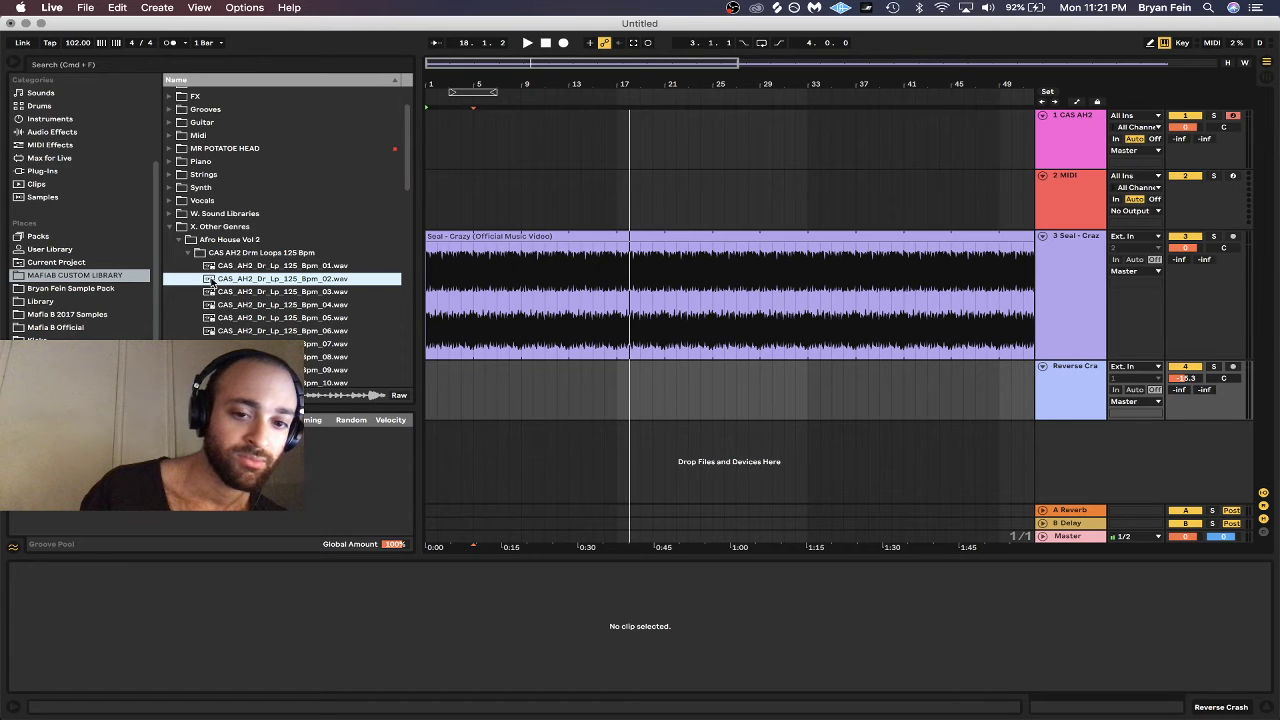
pyautogui.moveTo(470, 398); pyautogui.dragTo(620, 392)
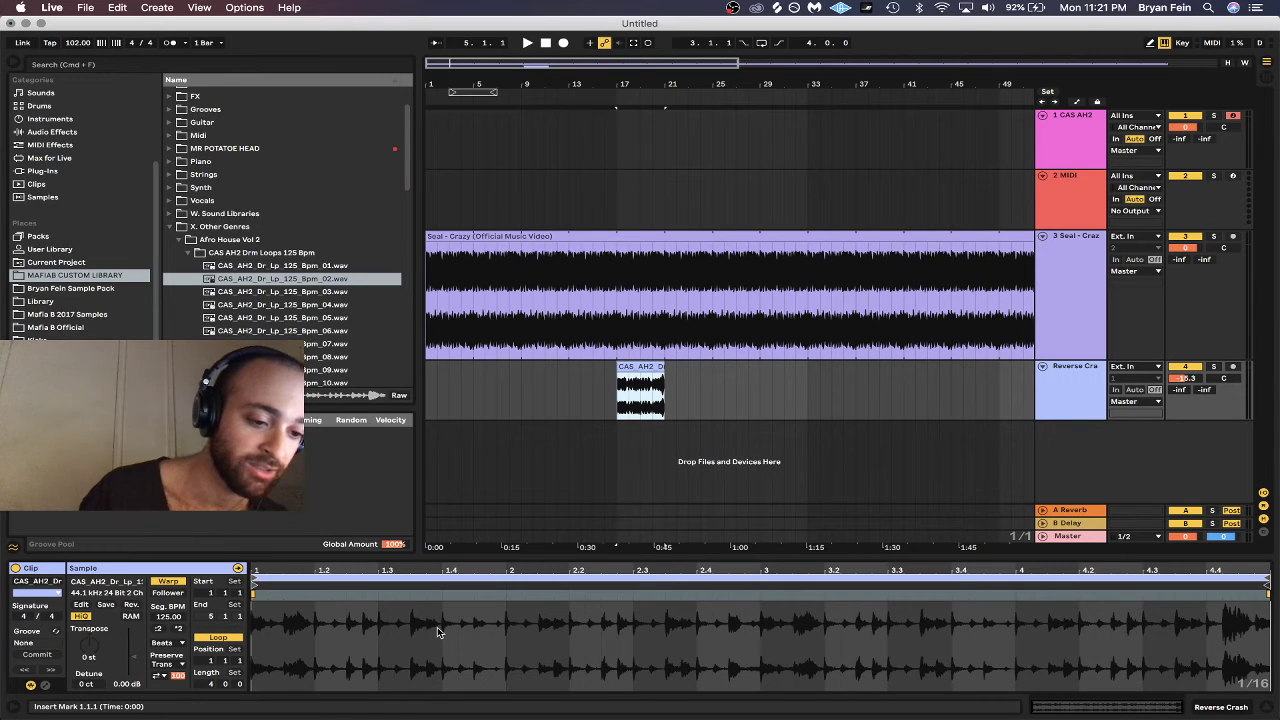
# Slice the drum loop clip to a new MIDI track with one slice per 1/16 note.
pyautogui.rightClick(642, 366)
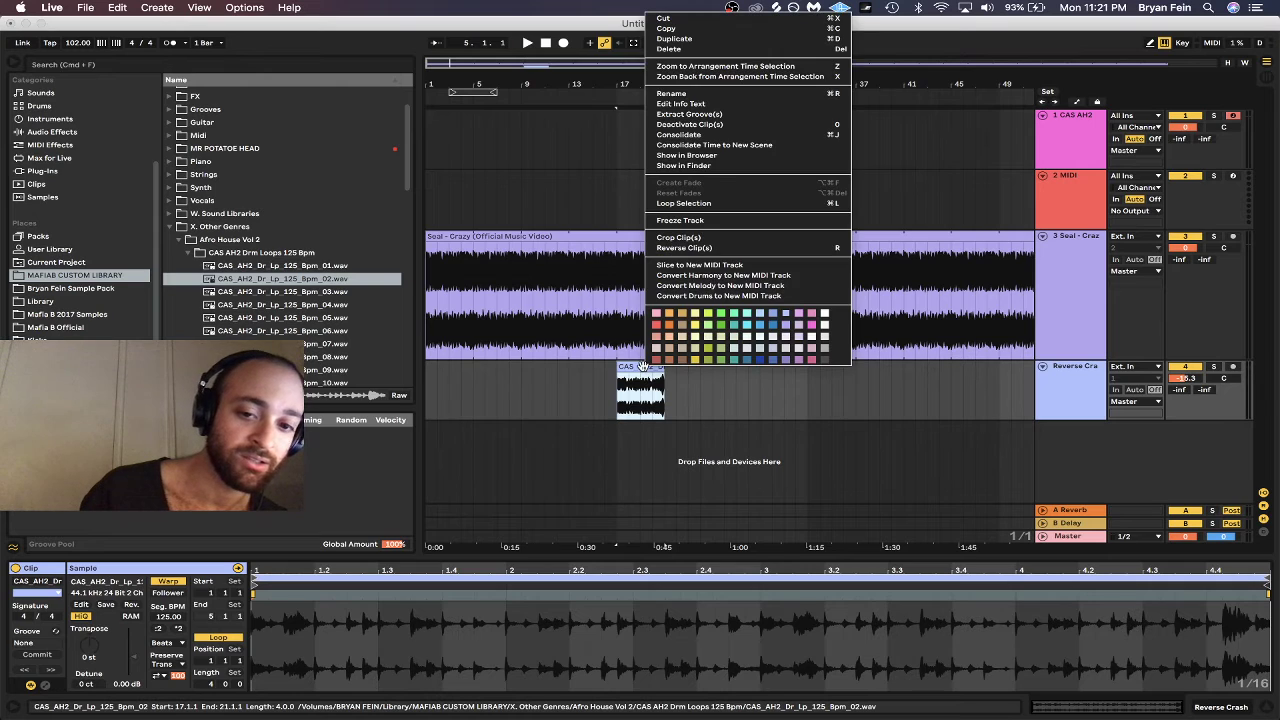
pyautogui.click(708, 266)
pyautogui.click(667, 337)
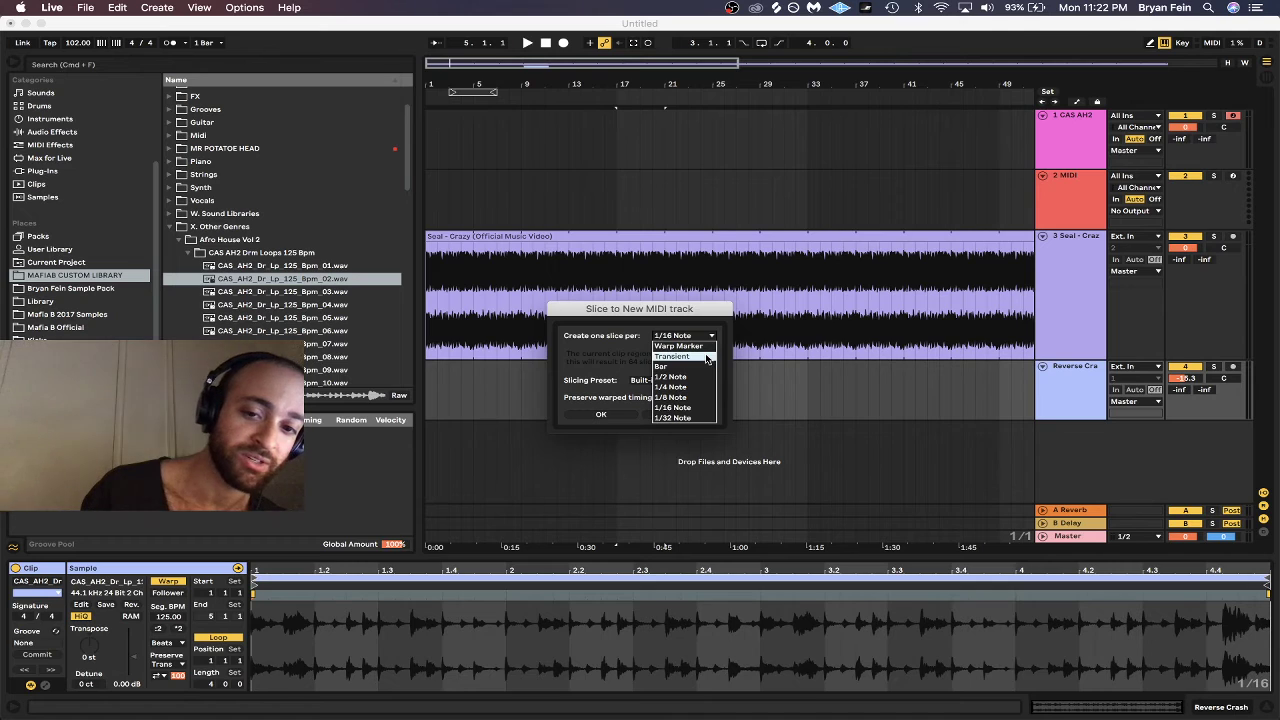
pyautogui.click(703, 407)
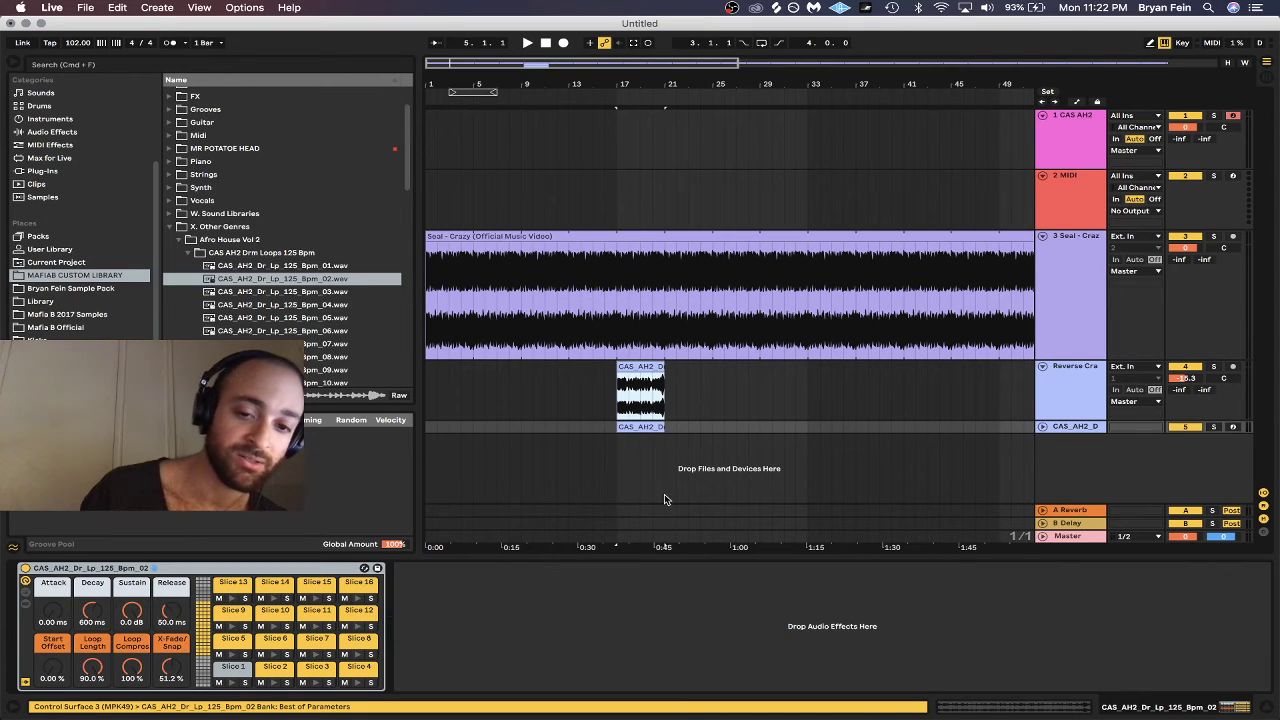
# Unfold the sliced MIDI track and open its clip to examine how the notes trigger the slices in order.
pyautogui.click(1042, 426)
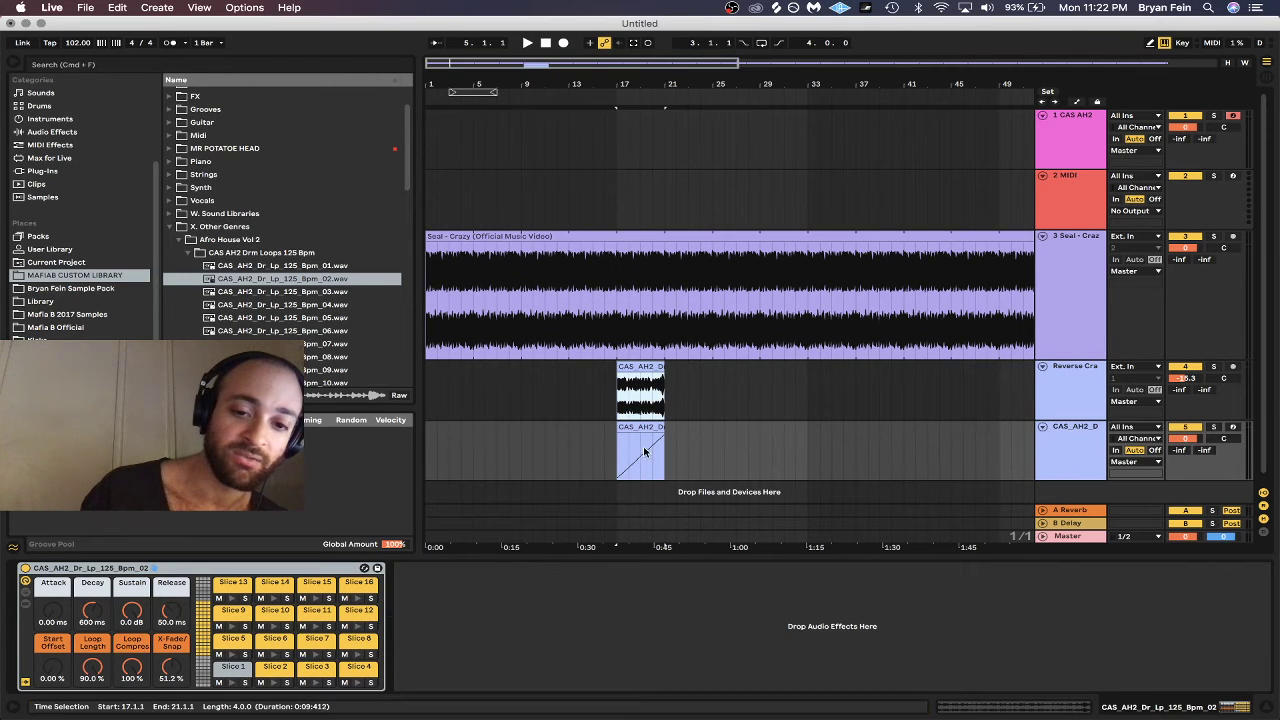
pyautogui.doubleClick(640, 455)
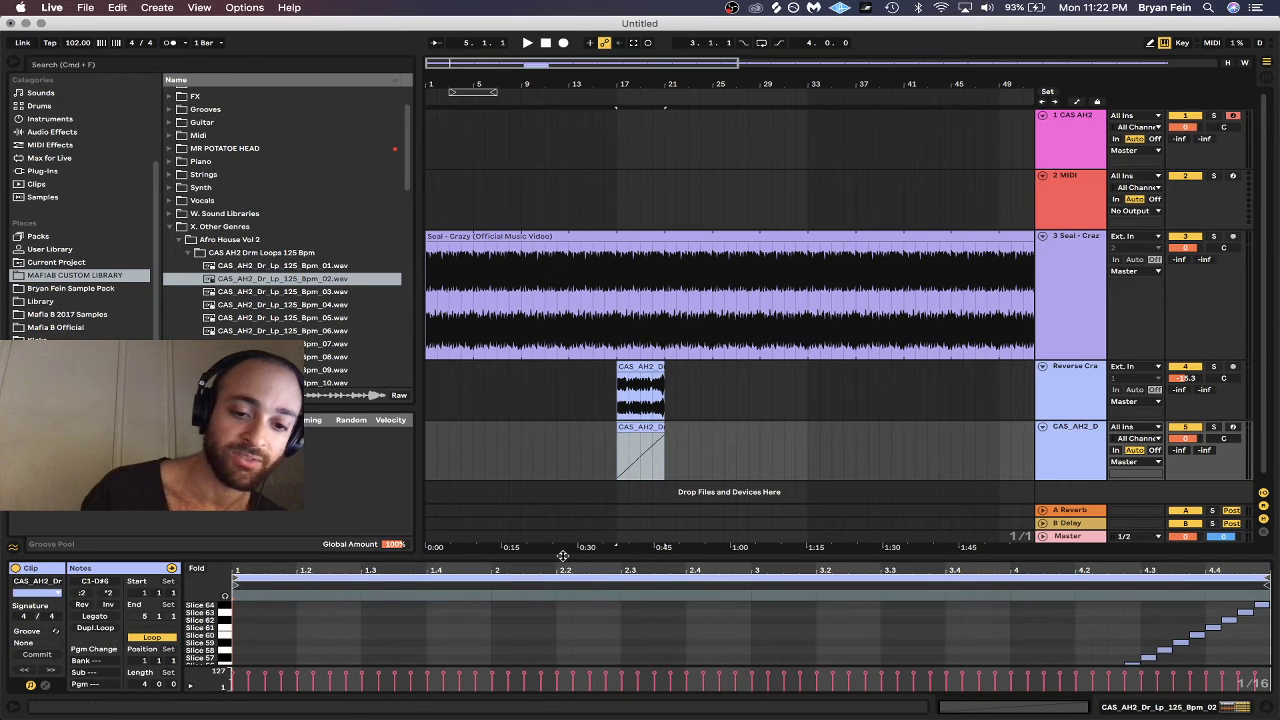
pyautogui.moveTo(563, 556); pyautogui.dragTo(609, 537)
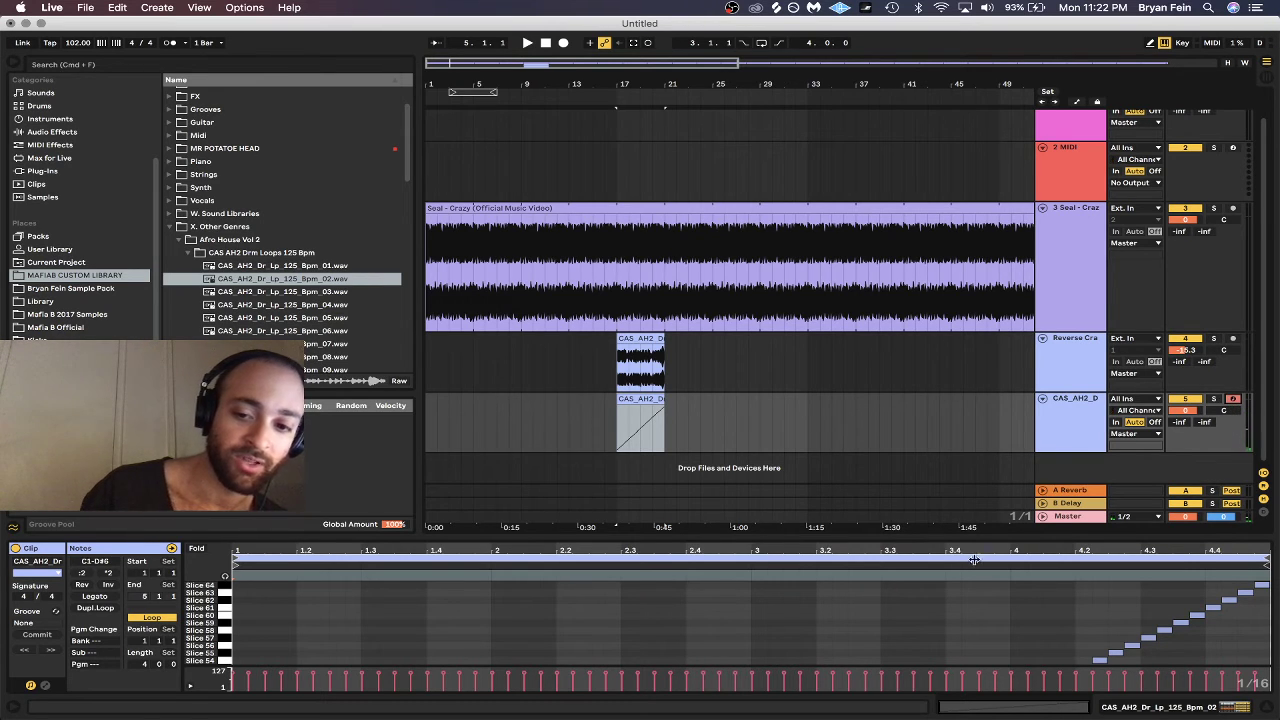
pyautogui.moveTo(978, 538); pyautogui.dragTo(972, 258)
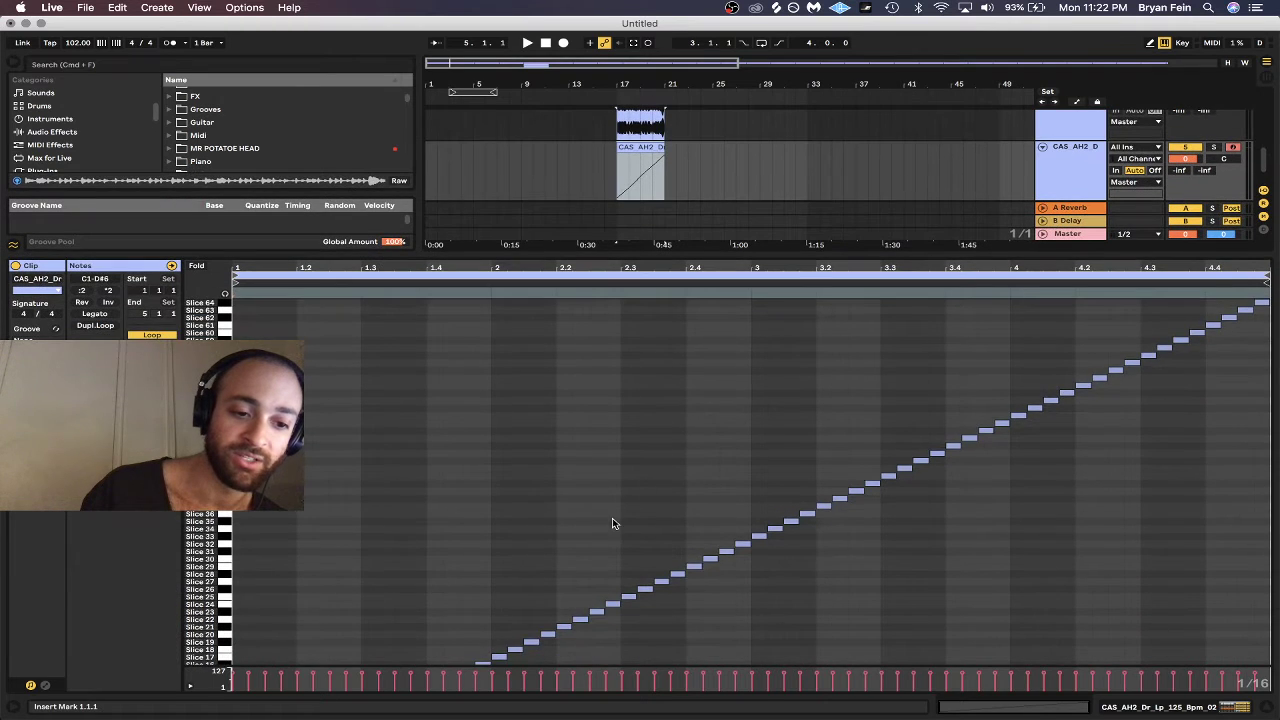
pyautogui.scroll(5, 614, 523)
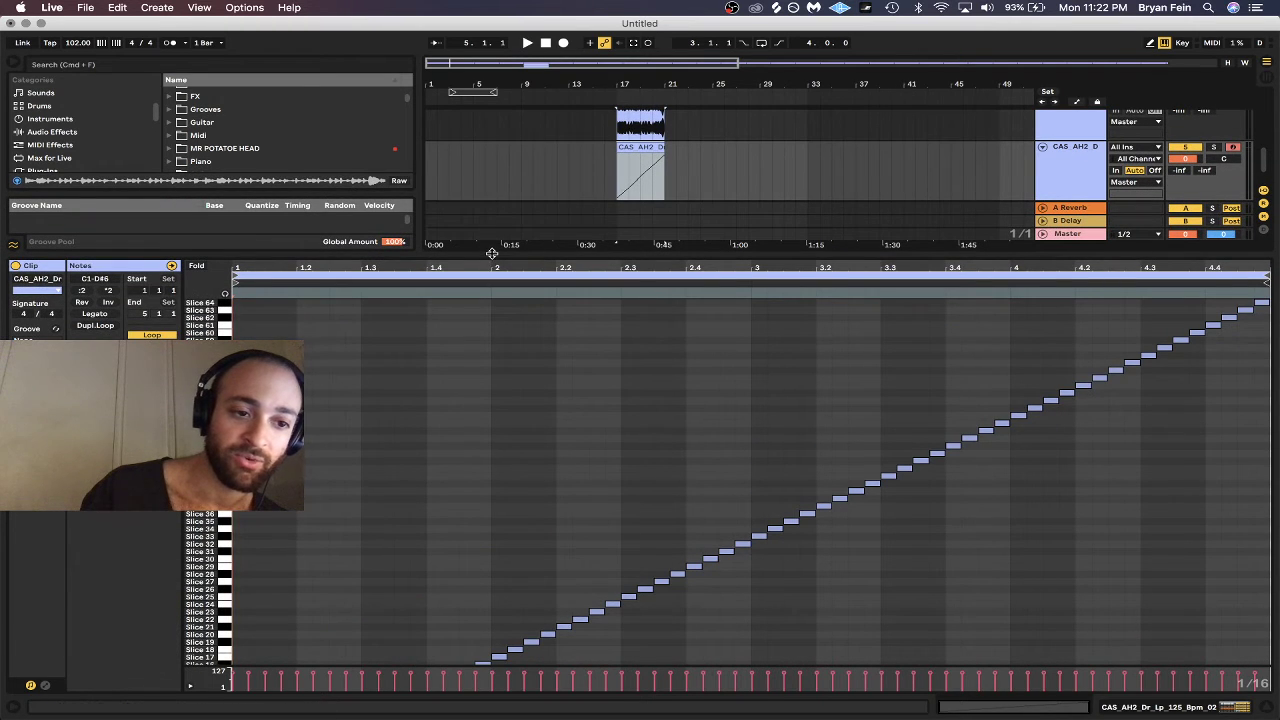
pyautogui.moveTo(492, 253); pyautogui.dragTo(494, 535)
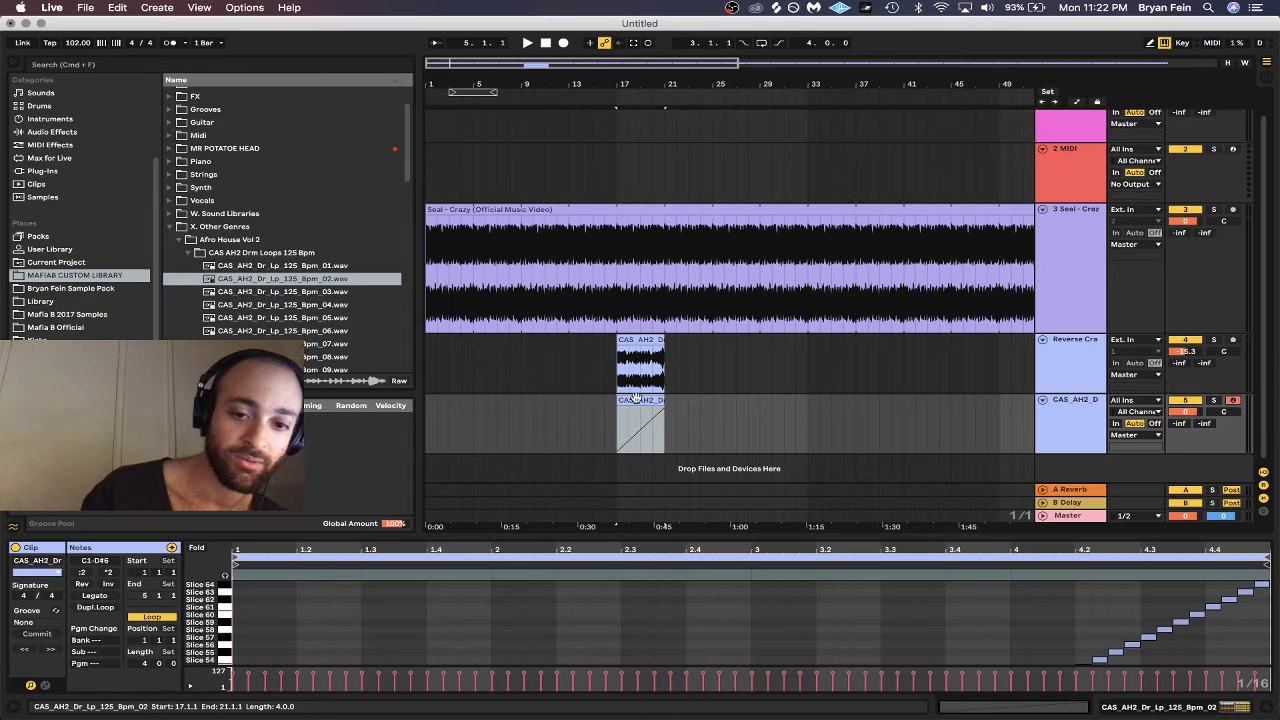
# Lower the sliced drum rack's Sustain to -inf dB.
pyautogui.click(1067, 423)
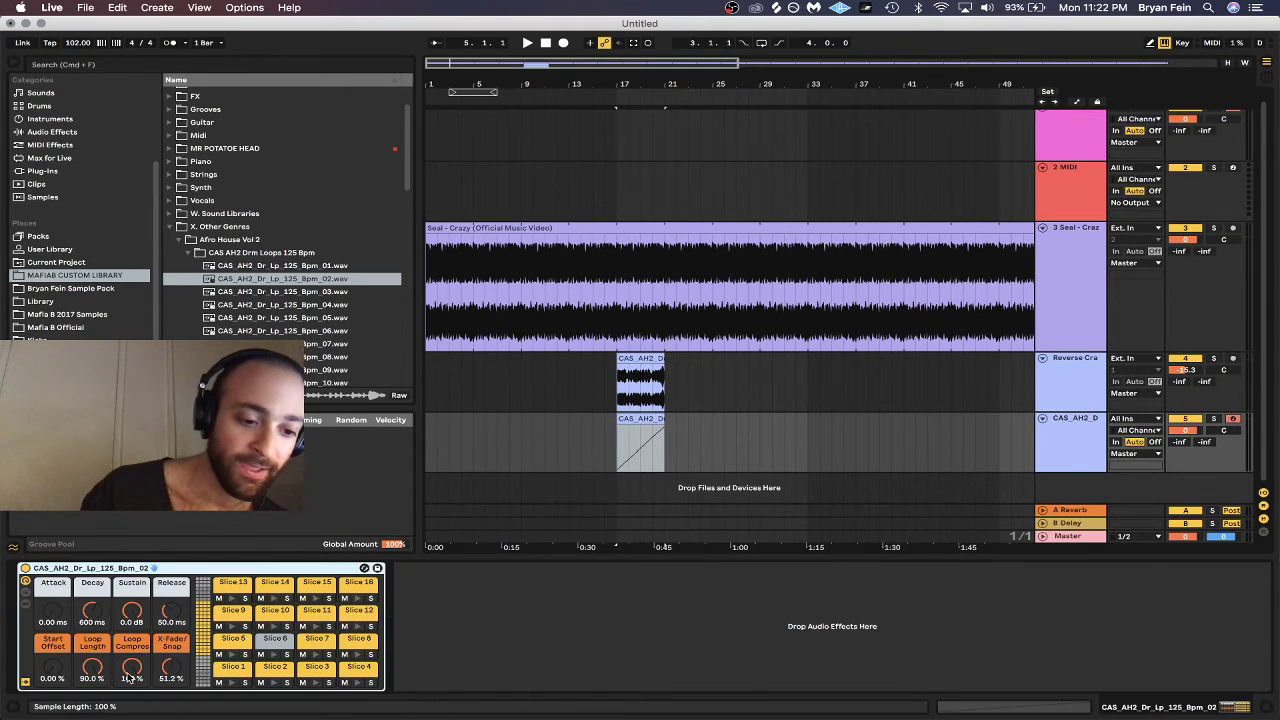
pyautogui.moveTo(133, 608); pyautogui.dragTo(133, 680)
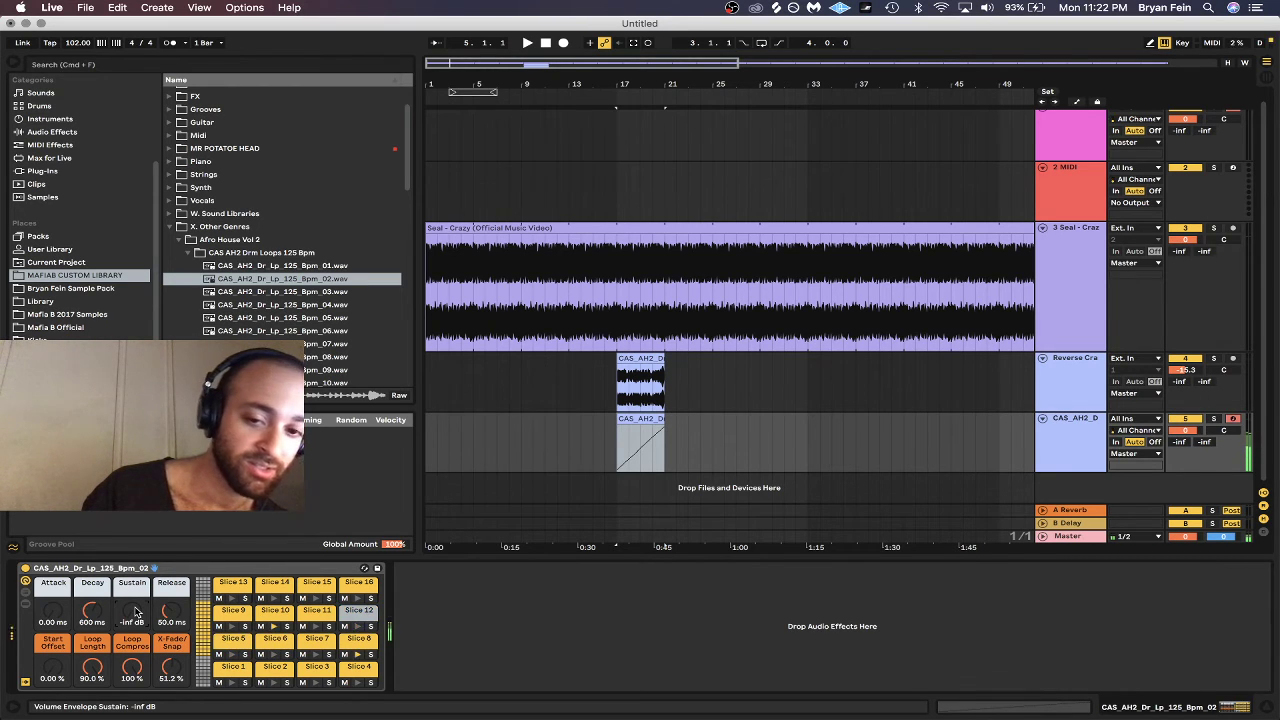
# Replace the generated clip on the sliced drum track with an empty four-bar MIDI clip starting at bar 17.
pyautogui.doubleClick(641, 422)
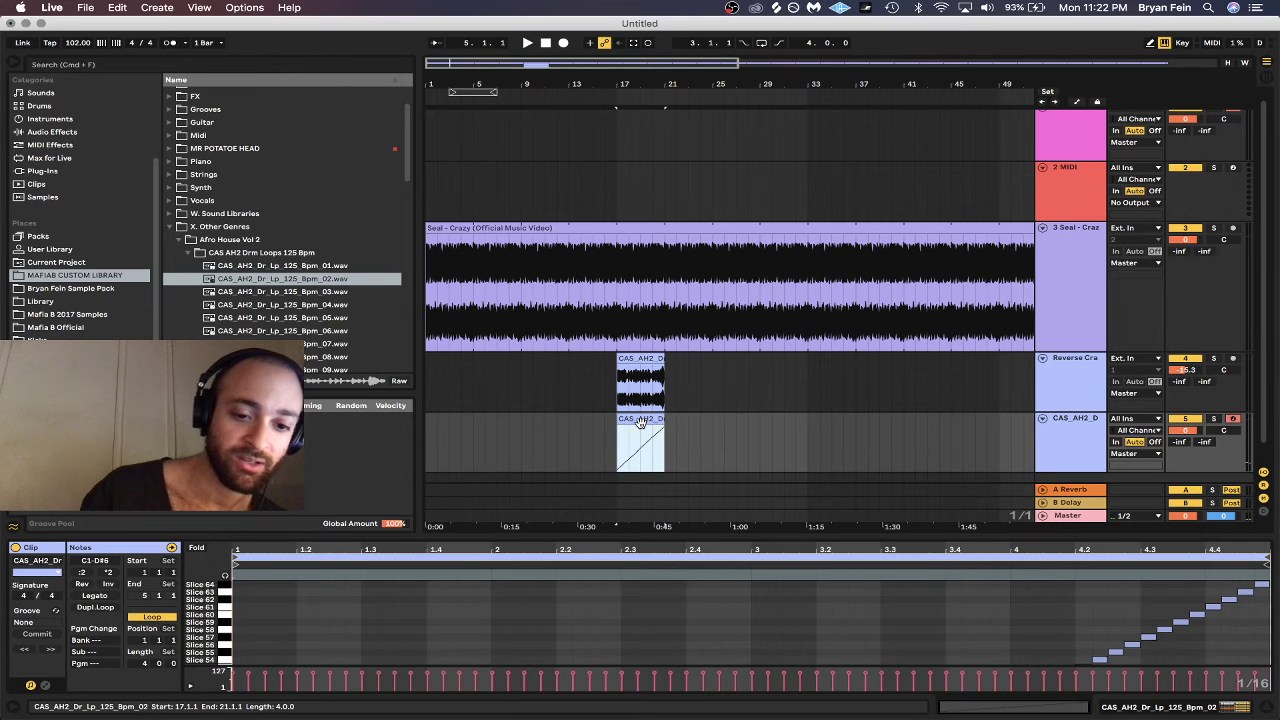
pyautogui.click(641, 422)
pyautogui.press('Delete')
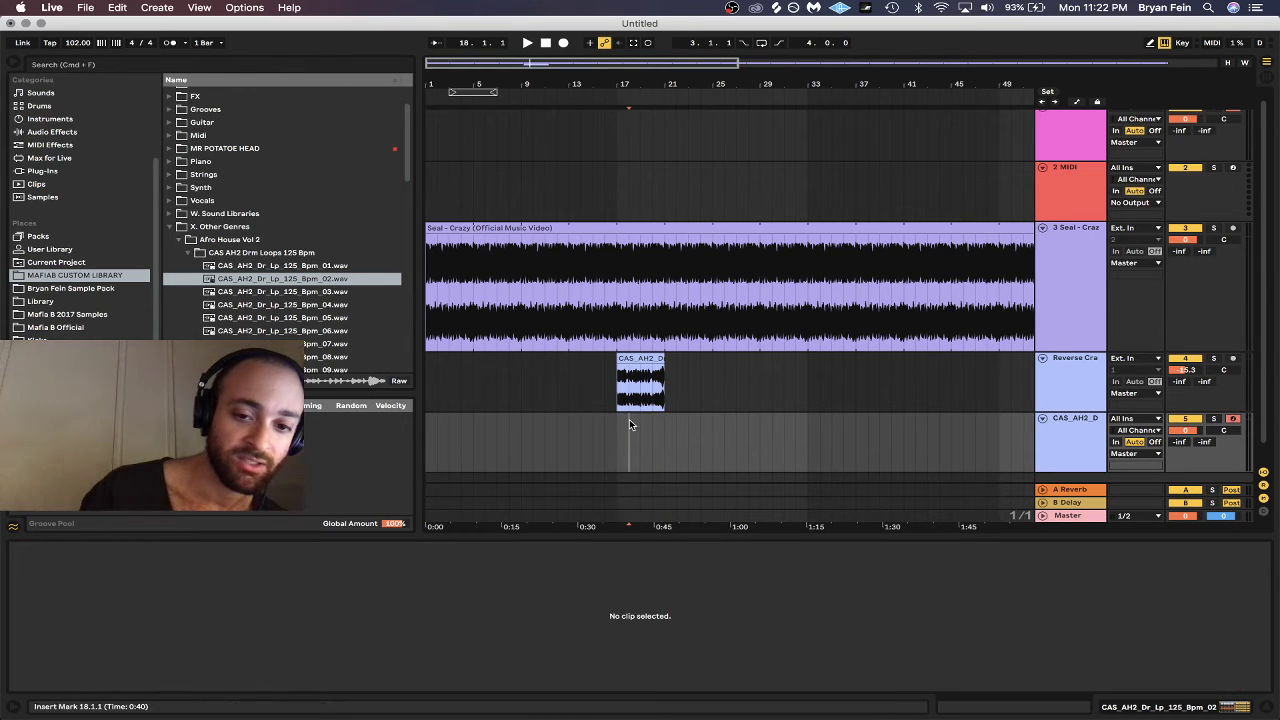
pyautogui.moveTo(620, 424); pyautogui.dragTo(672, 425)
pyautogui.rightClick(660, 425)
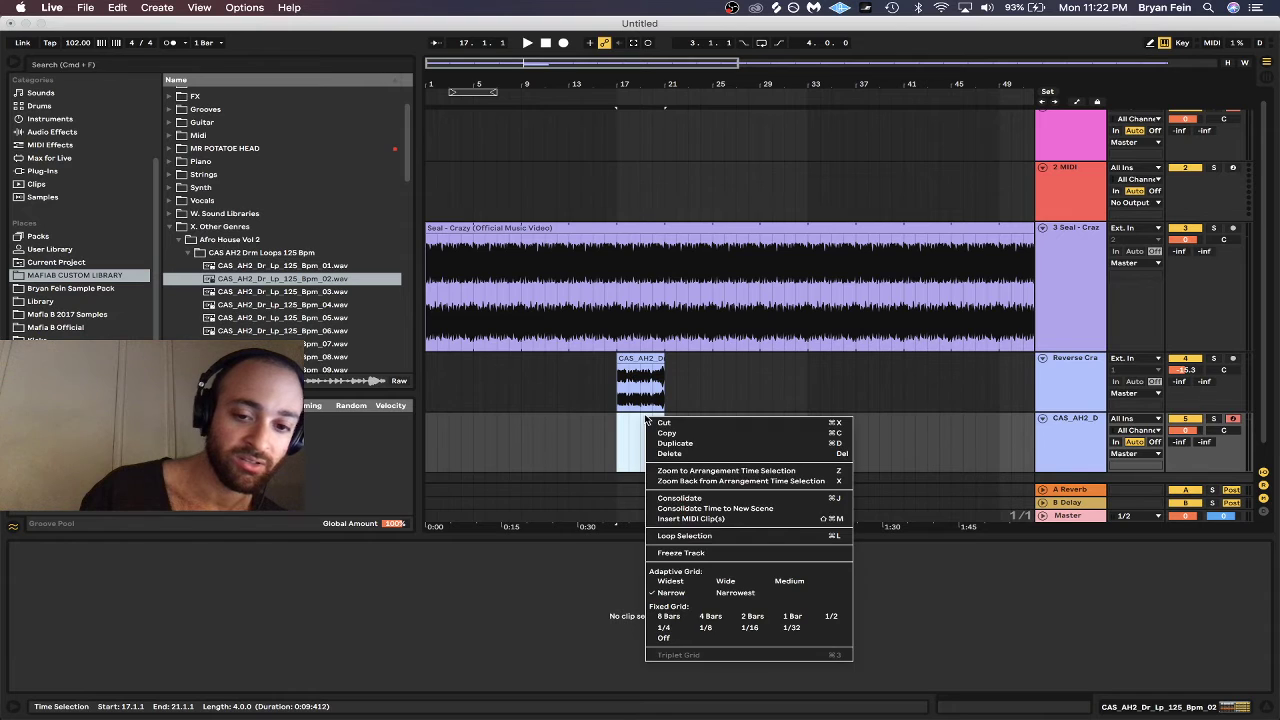
pyautogui.click(685, 519)
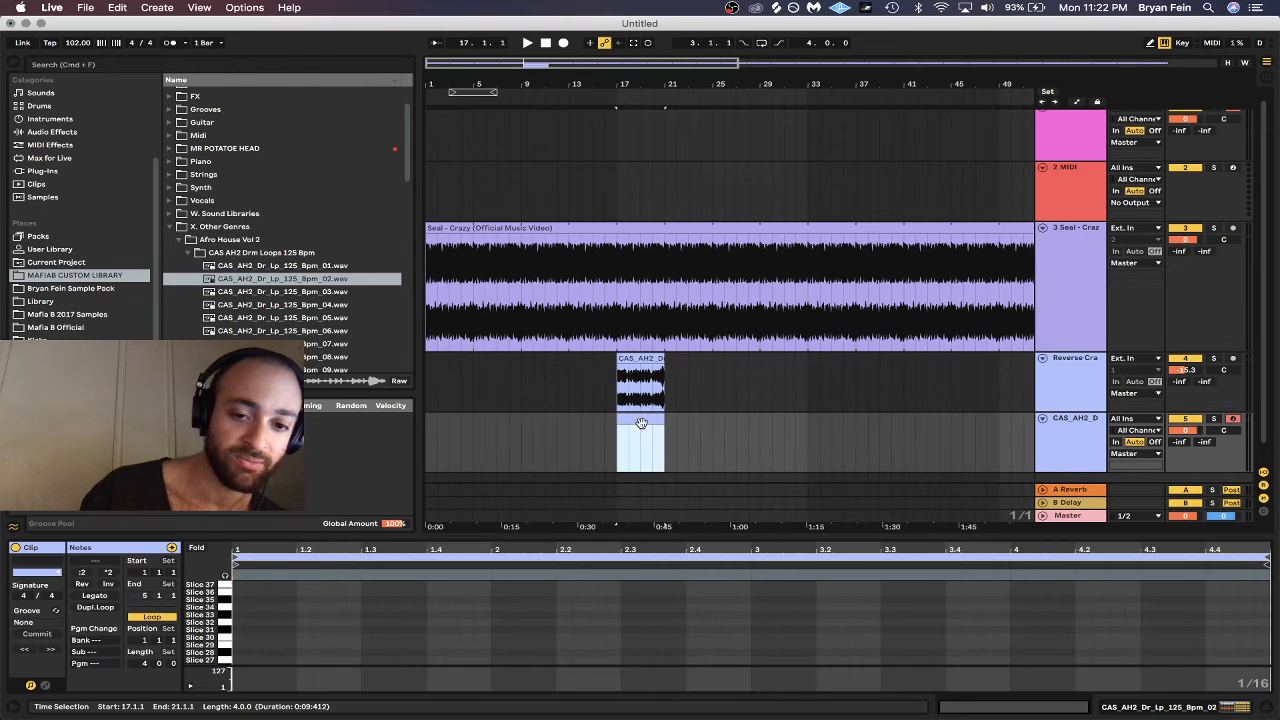
# Audition the slices and enter a five-note test pattern on slices 23 to 26 in the clip's first bar.
pyautogui.moveTo(562, 537); pyautogui.dragTo(586, 212)
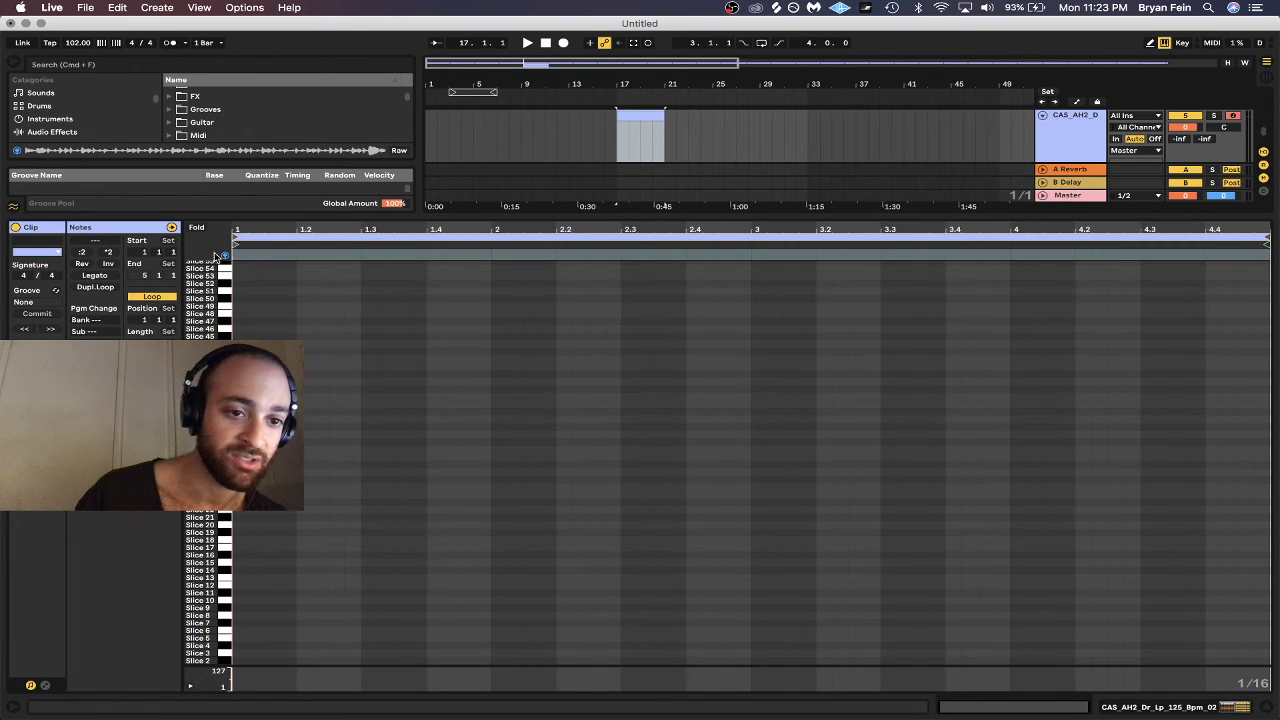
pyautogui.moveTo(226, 275); pyautogui.dragTo(226, 515)
pyautogui.click(226, 496)
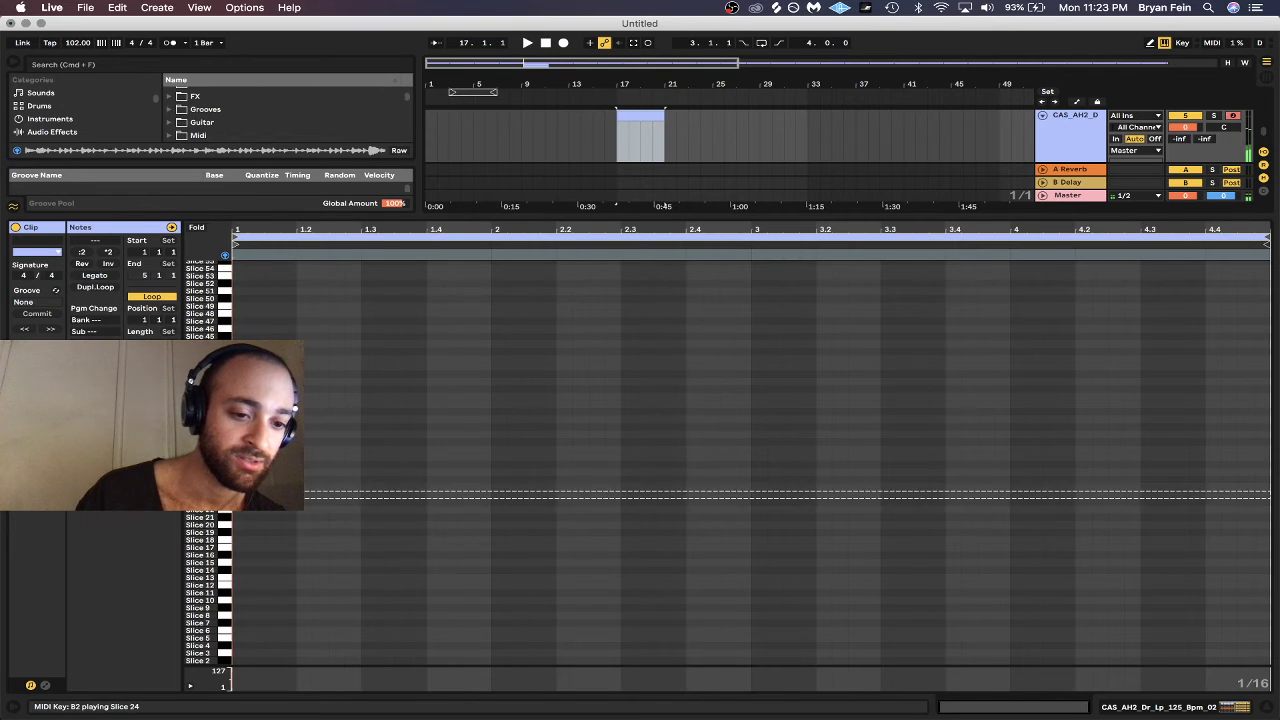
pyautogui.click(226, 496)
pyautogui.doubleClick(272, 496)
pyautogui.doubleClick(318, 479)
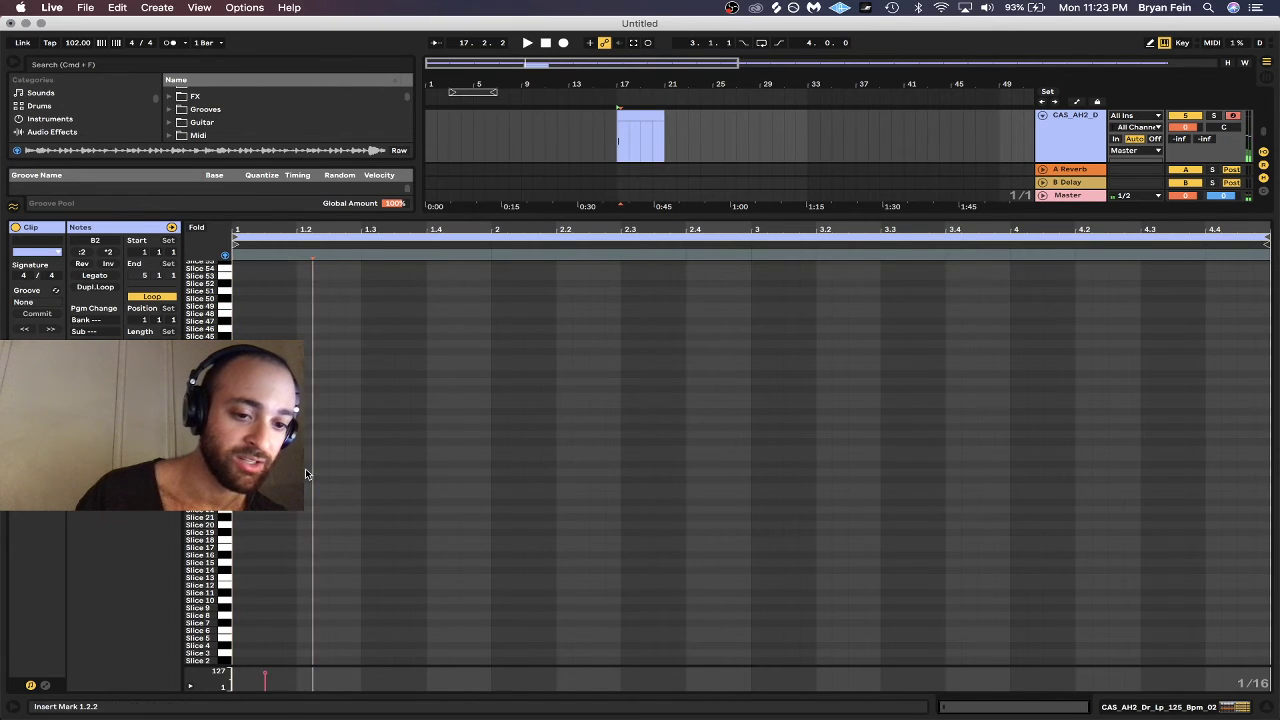
pyautogui.doubleClick(367, 486)
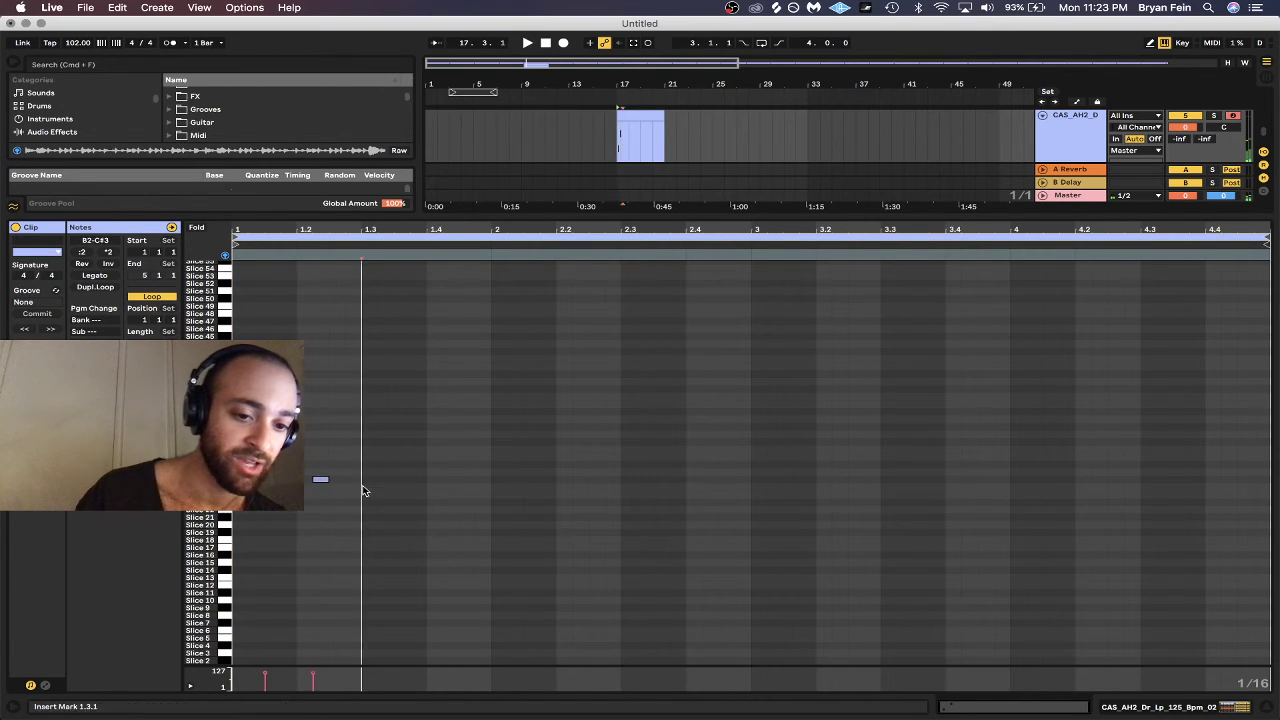
pyautogui.doubleClick(418, 501)
pyautogui.doubleClick(450, 486)
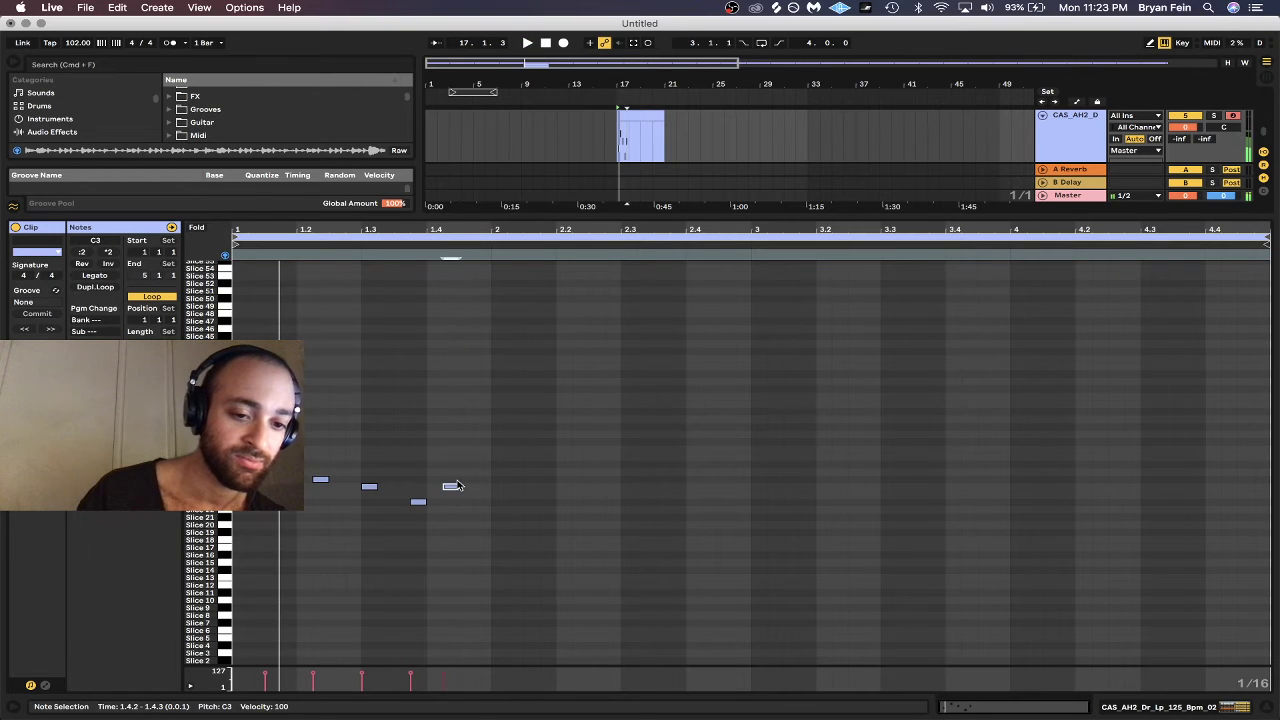
# Delete the Seal - Crazy audio track from the arrangement.
pyautogui.moveTo(566, 216); pyautogui.dragTo(617, 489)
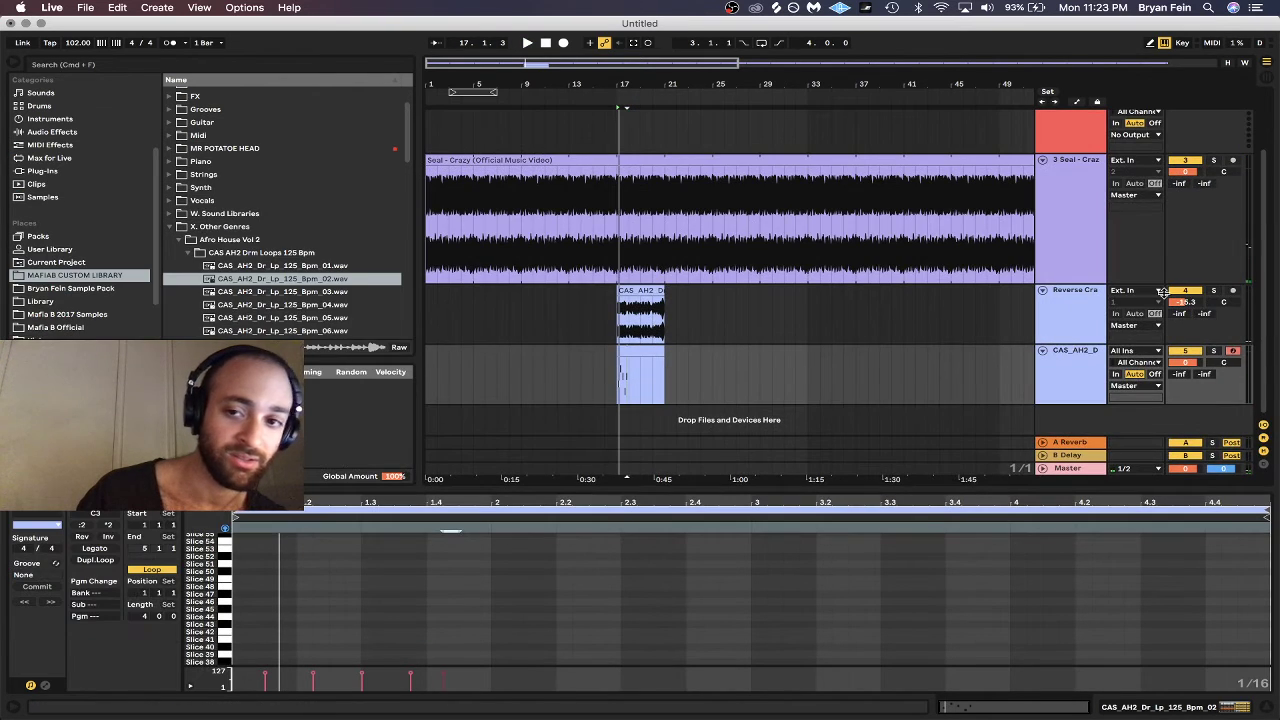
pyautogui.click(1080, 203)
pyautogui.press('Delete')
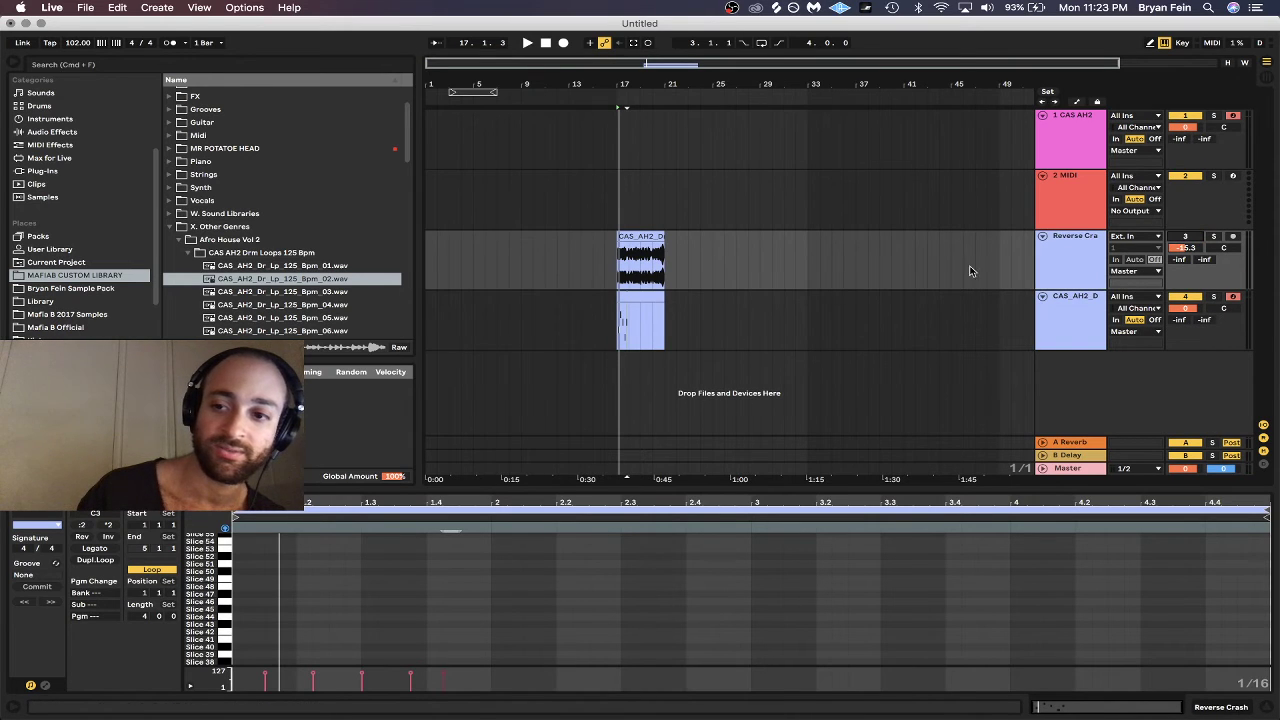
# Set the project tempo to 126 BPM and loop the arrangement over the new MIDI clip at bar 17.
pyautogui.click(655, 296)
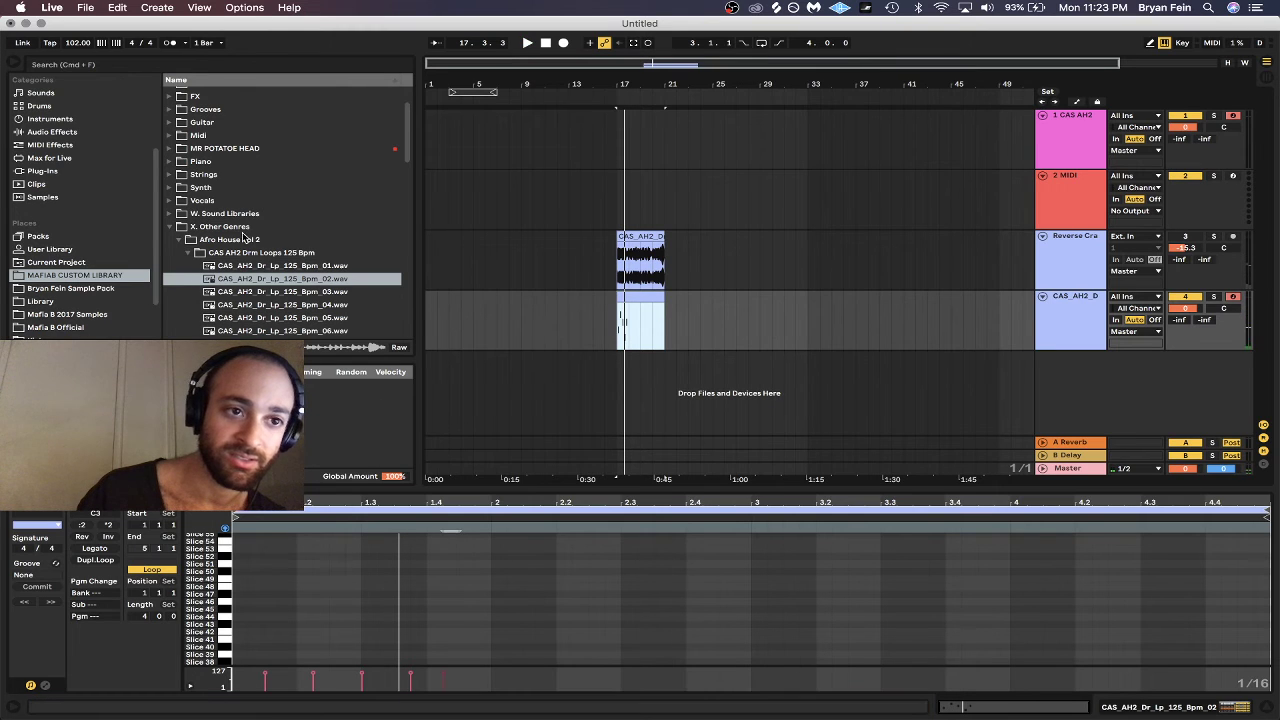
pyautogui.rightClick(80, 43)
pyautogui.click(82, 45)
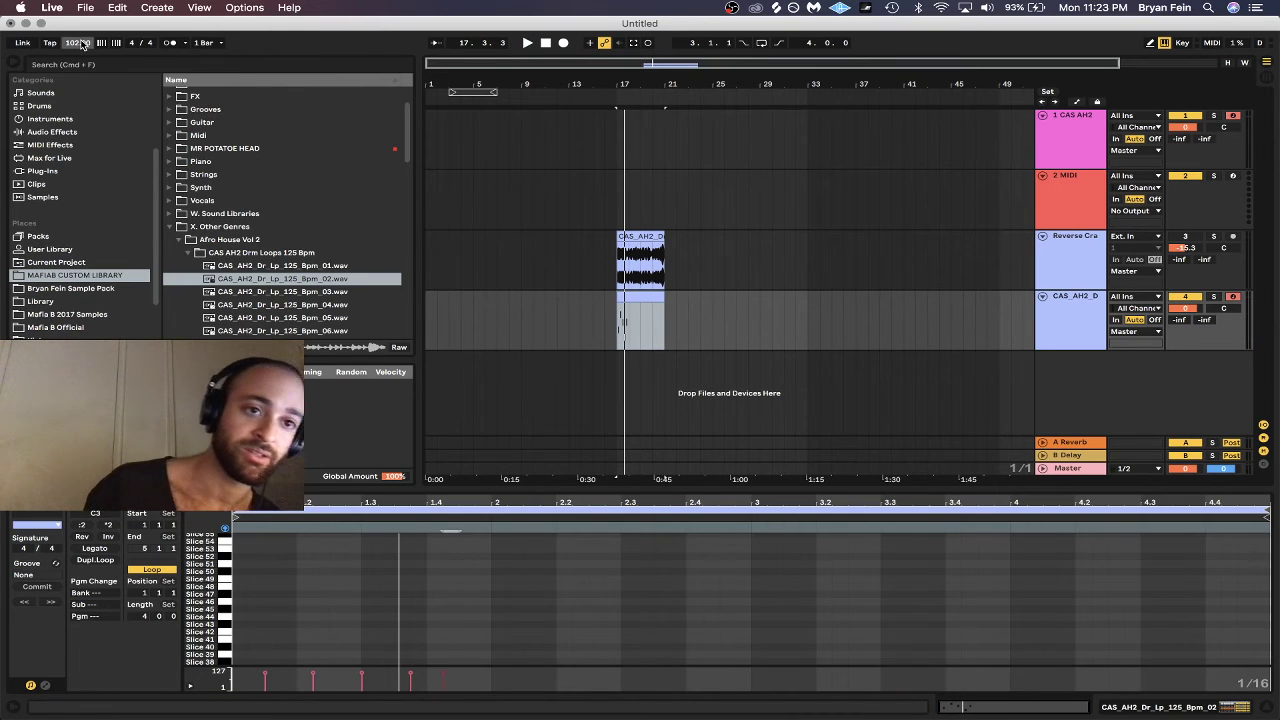
pyautogui.write('12')
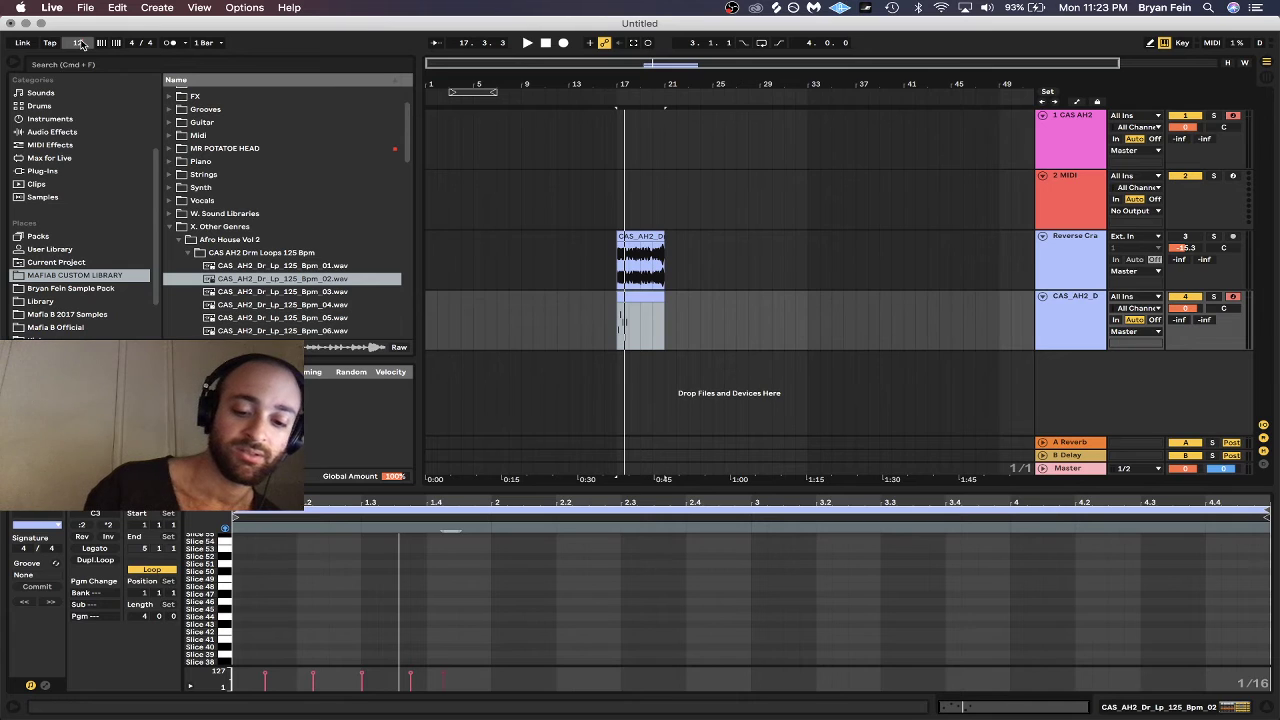
pyautogui.write('6')
pyautogui.press('Return')
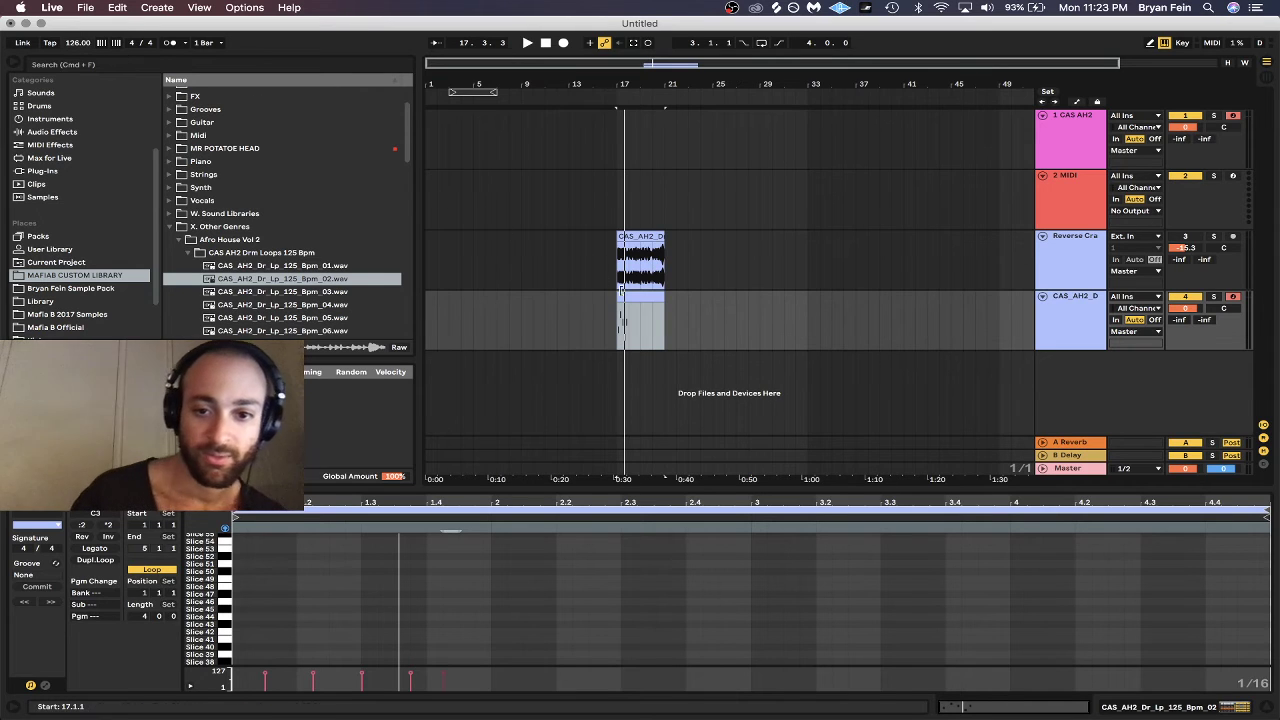
pyautogui.click(622, 297)
pyautogui.press('super+l')
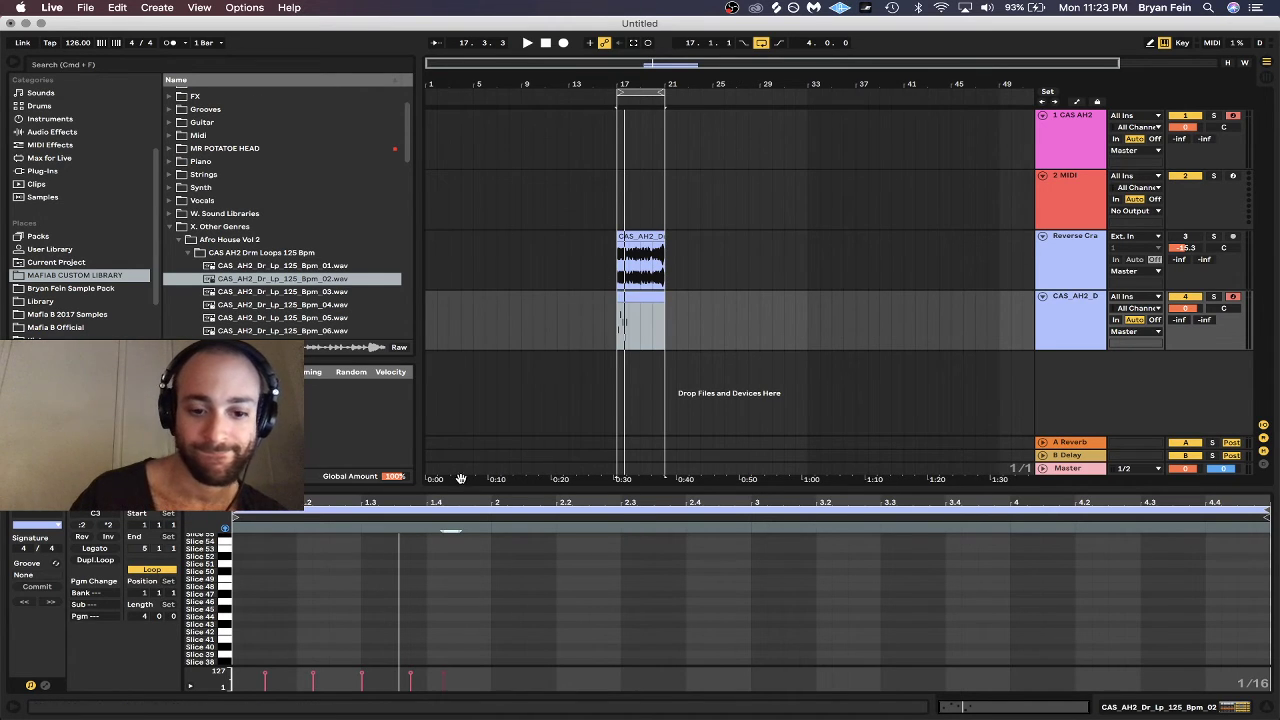
# Delete all five test notes from the MIDI clip.
pyautogui.moveTo(469, 490); pyautogui.dragTo(486, 328)
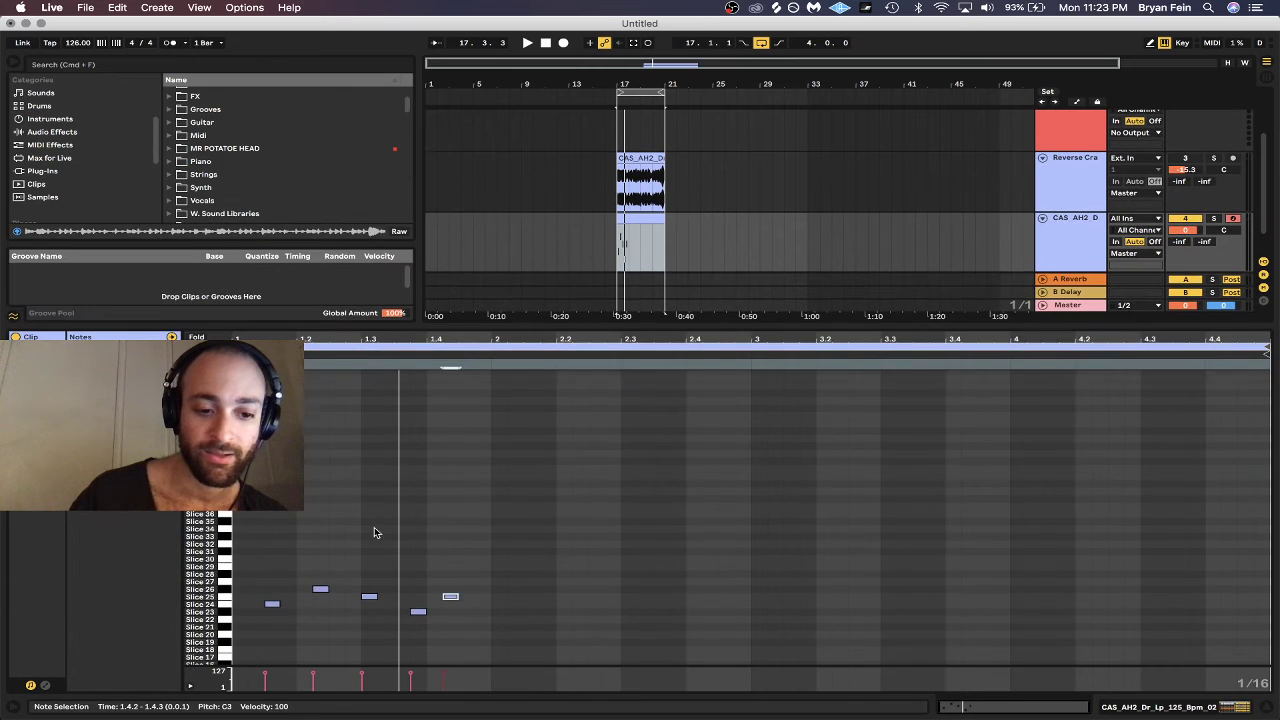
pyautogui.moveTo(265, 530); pyautogui.dragTo(543, 658)
pyautogui.press('Delete')
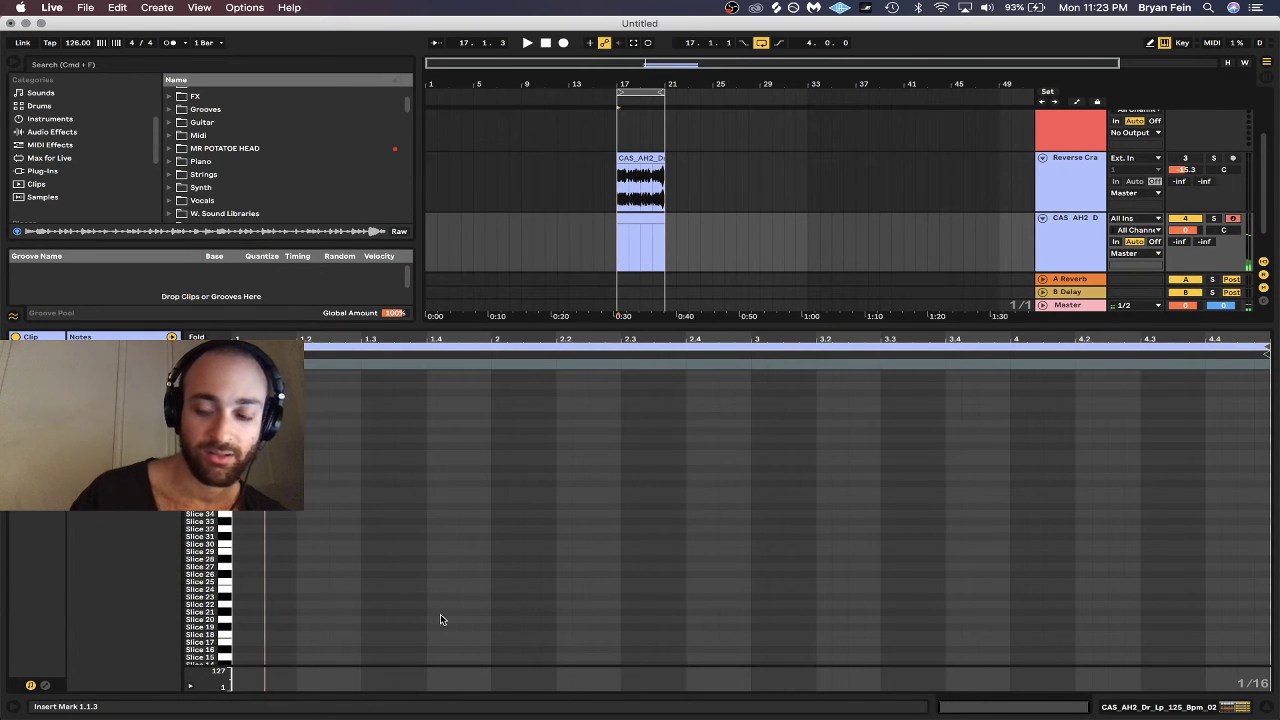
# Enter a six-note pattern on slices 26, 29, 30 and 31 in the clip's first bar and loop that bar.
pyautogui.doubleClick(245, 543)
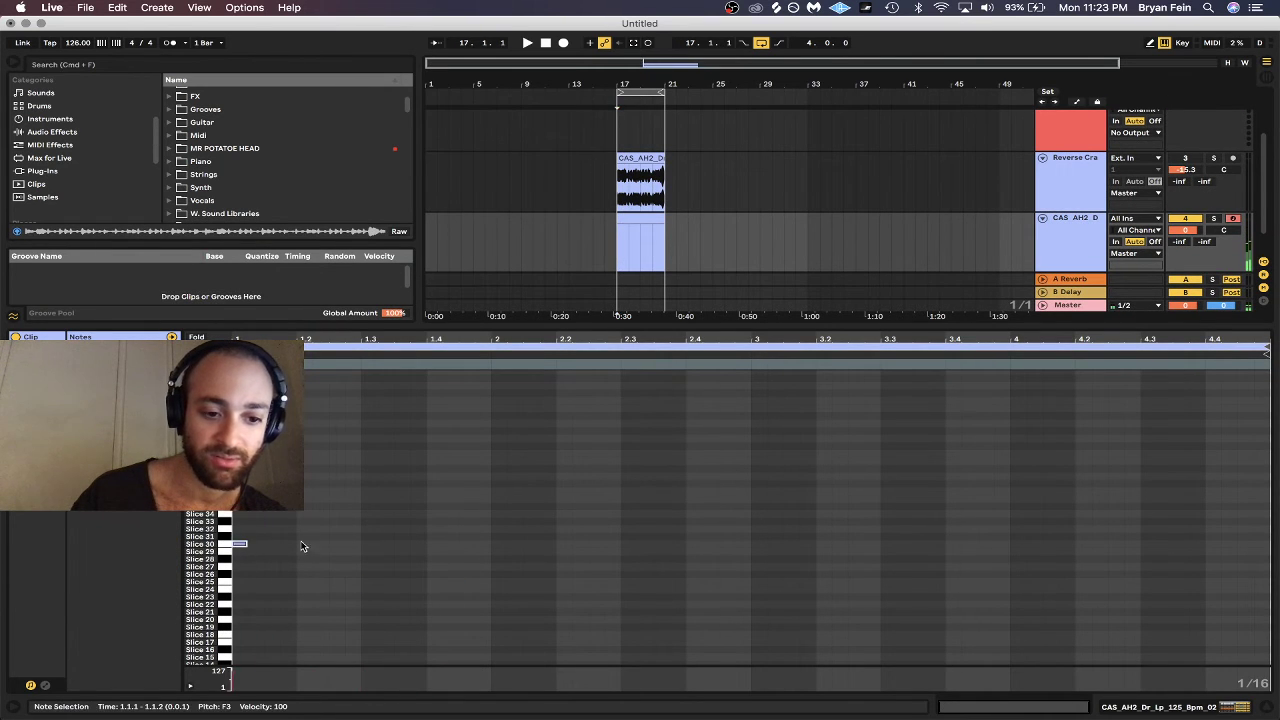
pyautogui.doubleClick(310, 537)
pyautogui.doubleClick(282, 552)
pyautogui.doubleClick(418, 542)
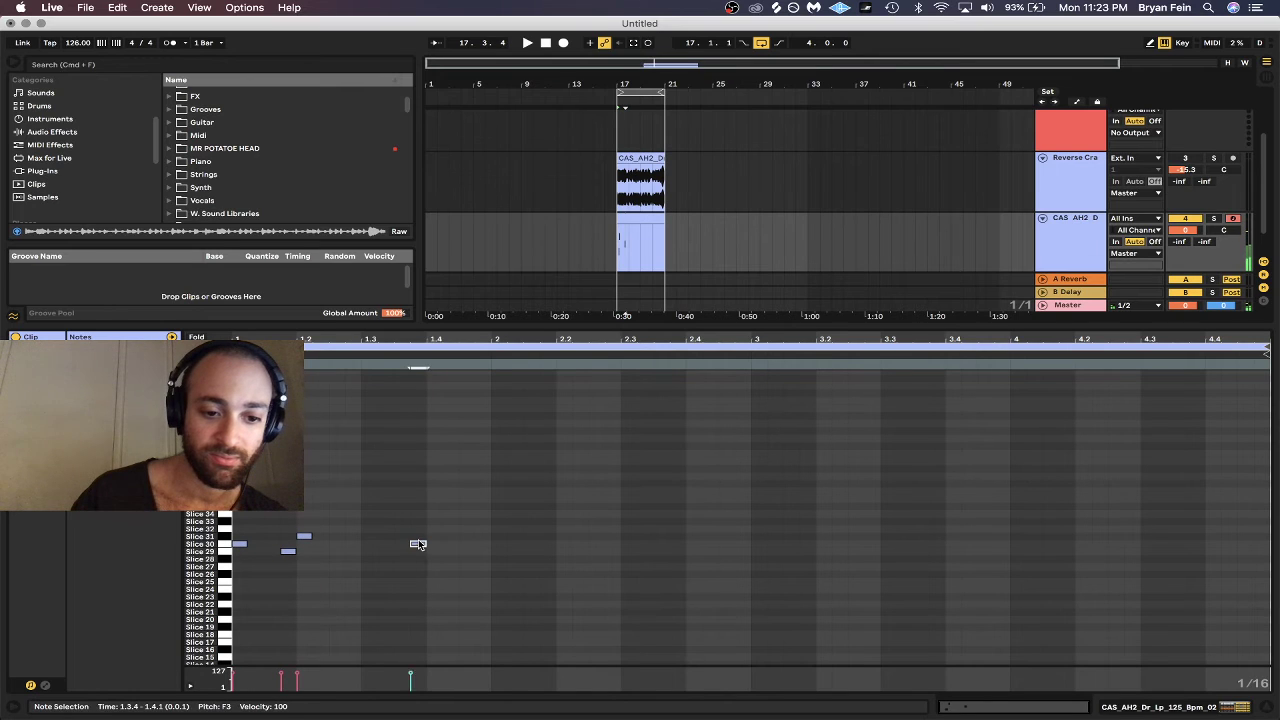
pyautogui.doubleClick(401, 573)
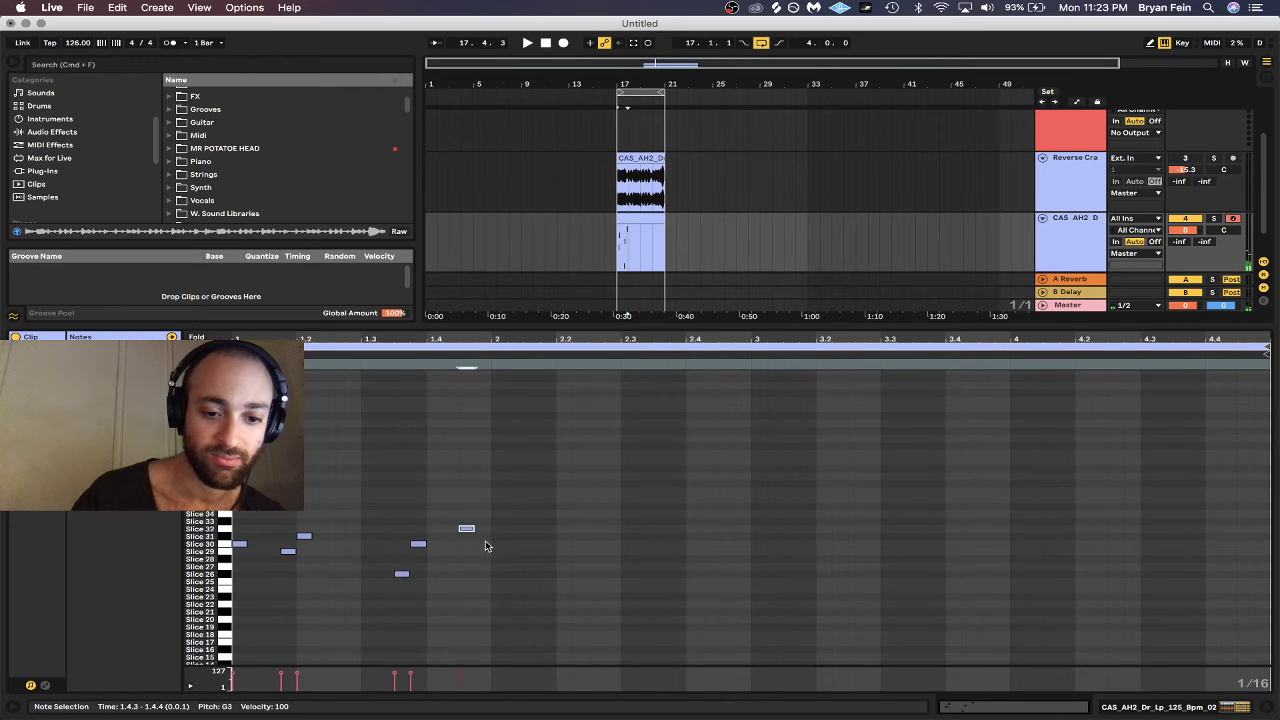
pyautogui.moveTo(466, 529); pyautogui.dragTo(71, 551)
pyautogui.press('super+l')
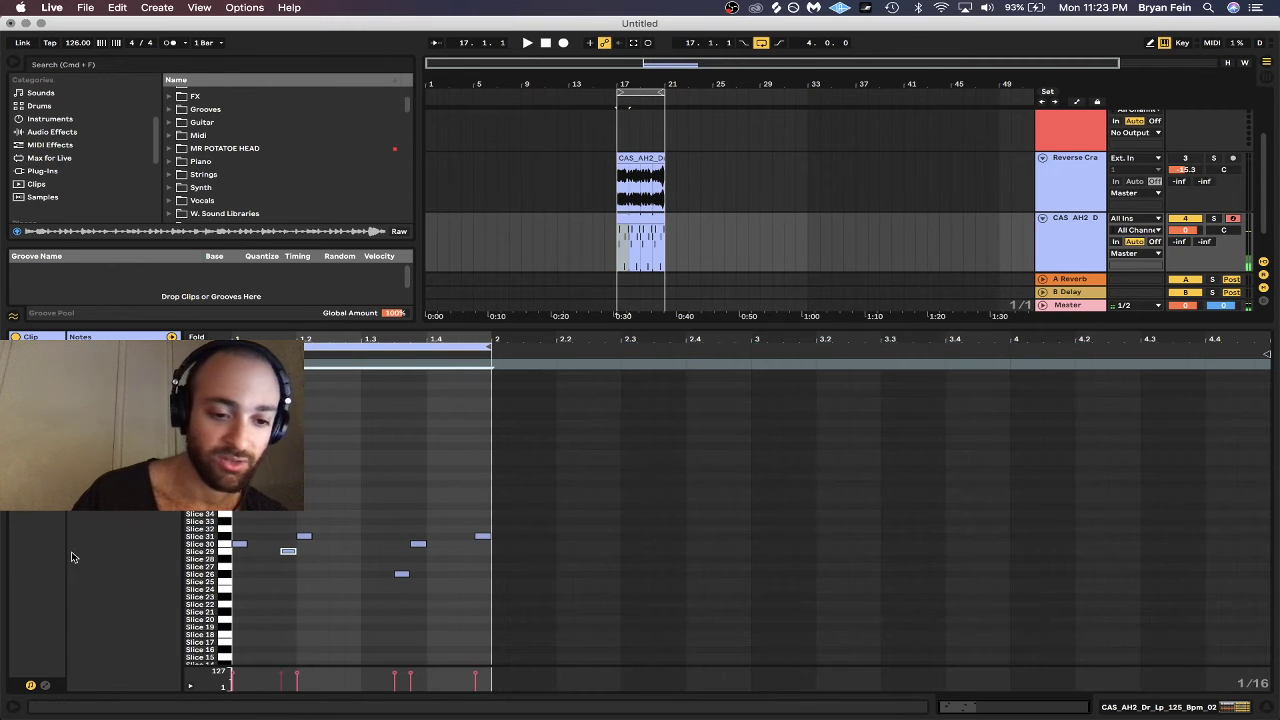
# Play the pattern and lengthen the opening slice 30 and 29 notes to two sixteenths and the first slice 31 note to one beat.
pyautogui.press('space')
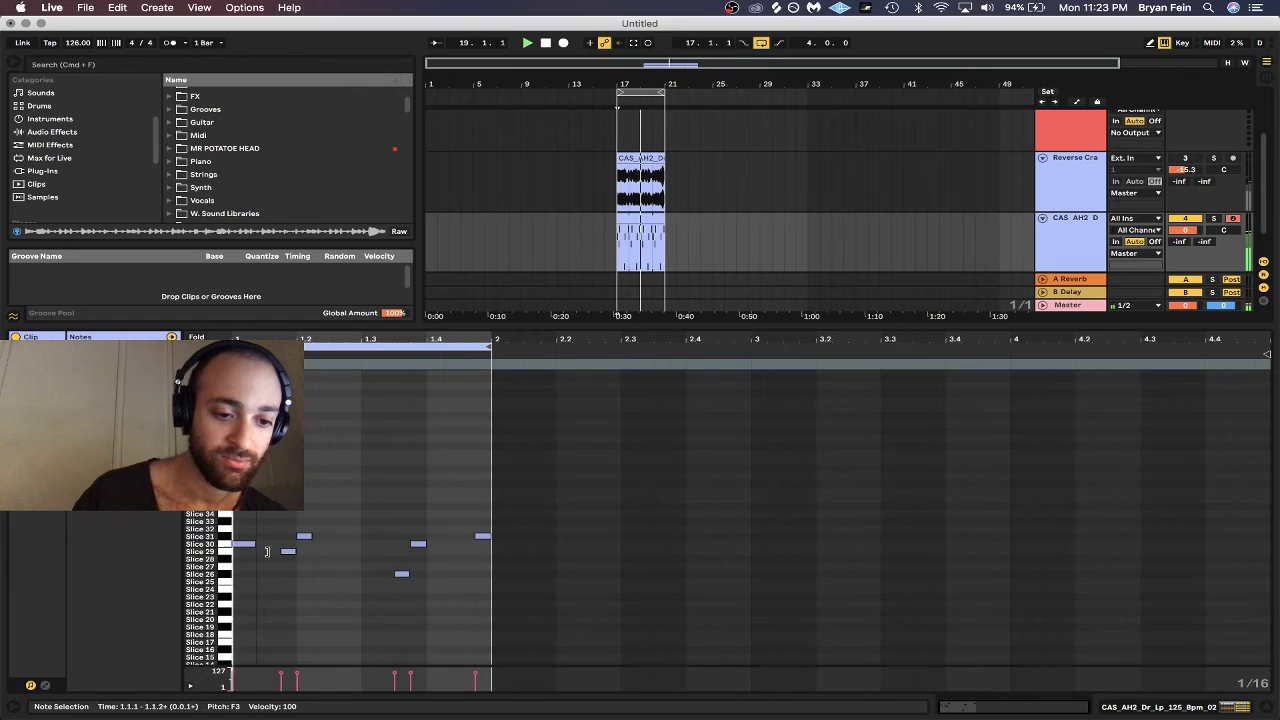
pyautogui.moveTo(245, 544); pyautogui.dragTo(363, 540)
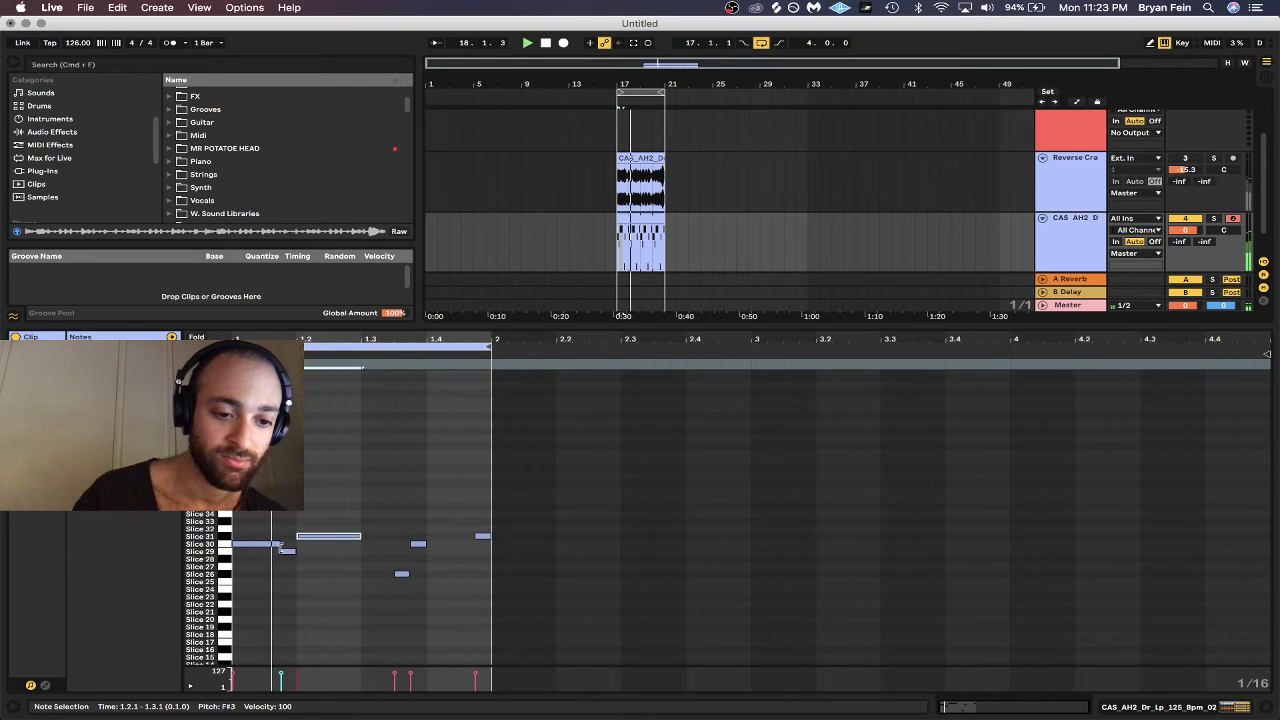
pyautogui.moveTo(273, 545); pyautogui.dragTo(265, 552)
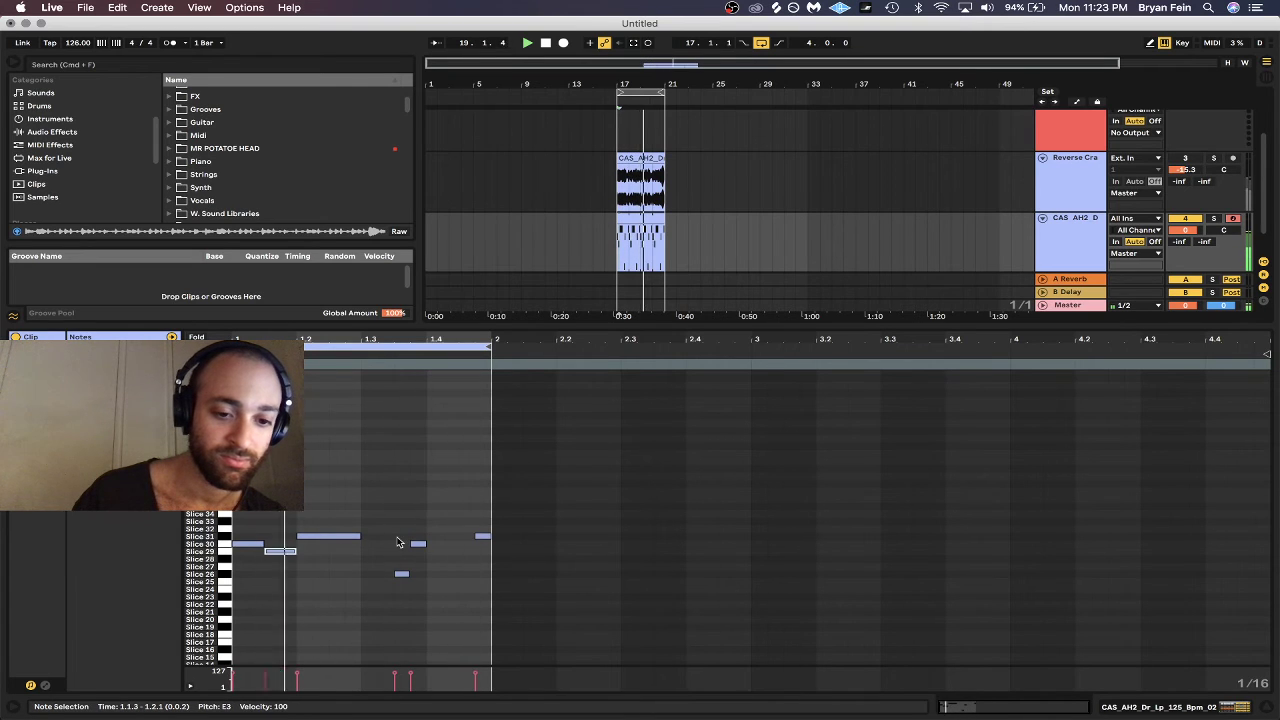
# Audition slice 24 and clear the six-note pattern from the clip.
pyautogui.click(227, 590)
pyautogui.click(226, 591)
pyautogui.click(226, 591)
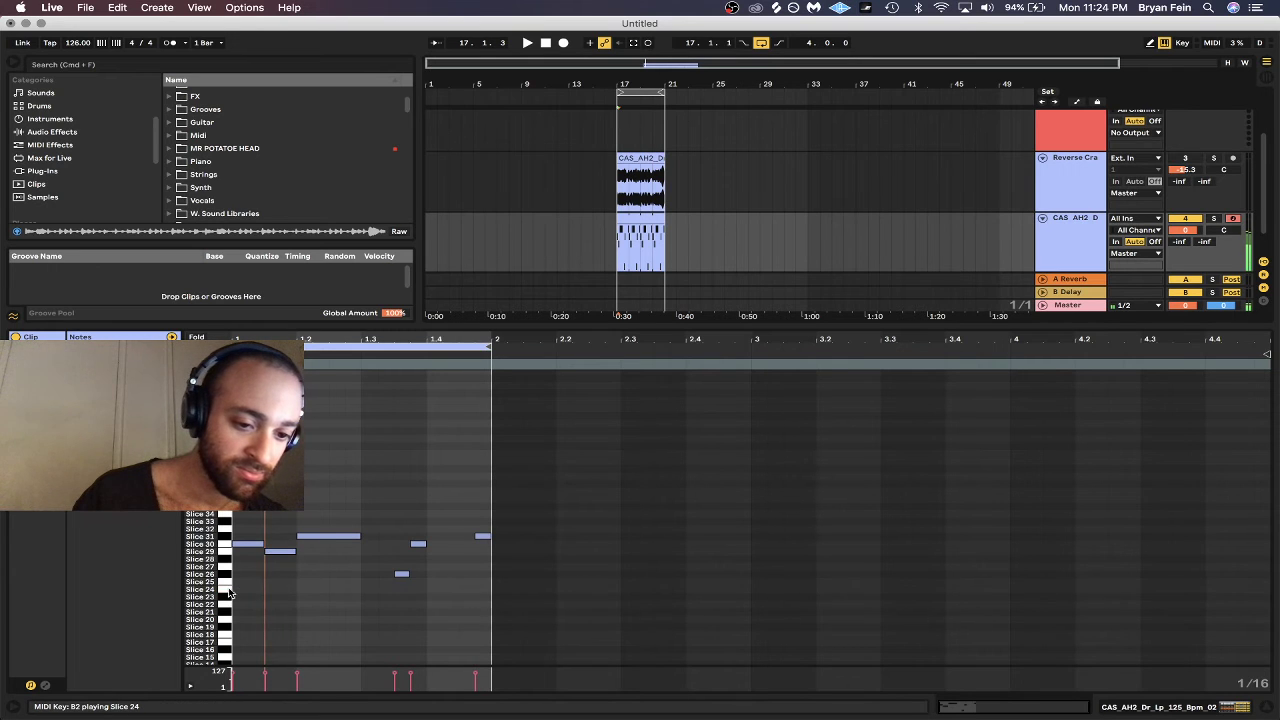
pyautogui.moveTo(240, 512); pyautogui.dragTo(498, 632)
pyautogui.press('Delete')
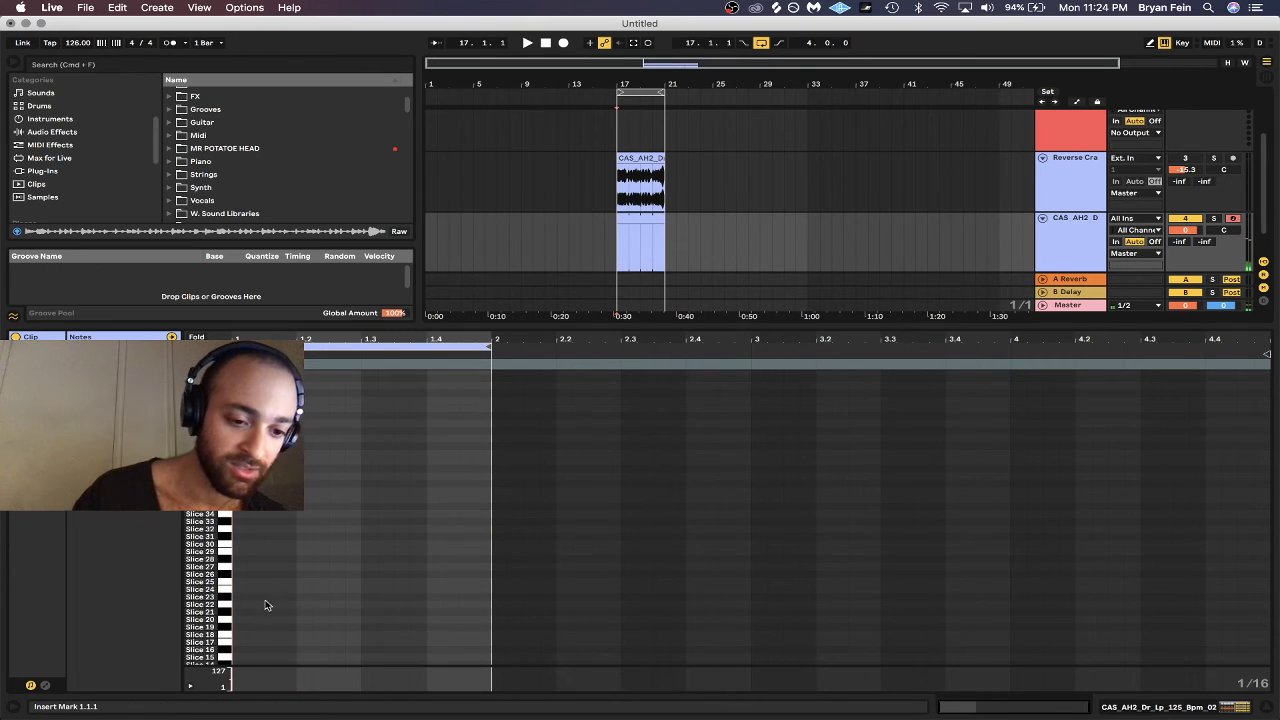
# Enter single sixteenth notes on slice 24 at 1.1.2, slice 25 at 1.2.4 and slice 26 at 1.4.1, and play them.
pyautogui.click(229, 590)
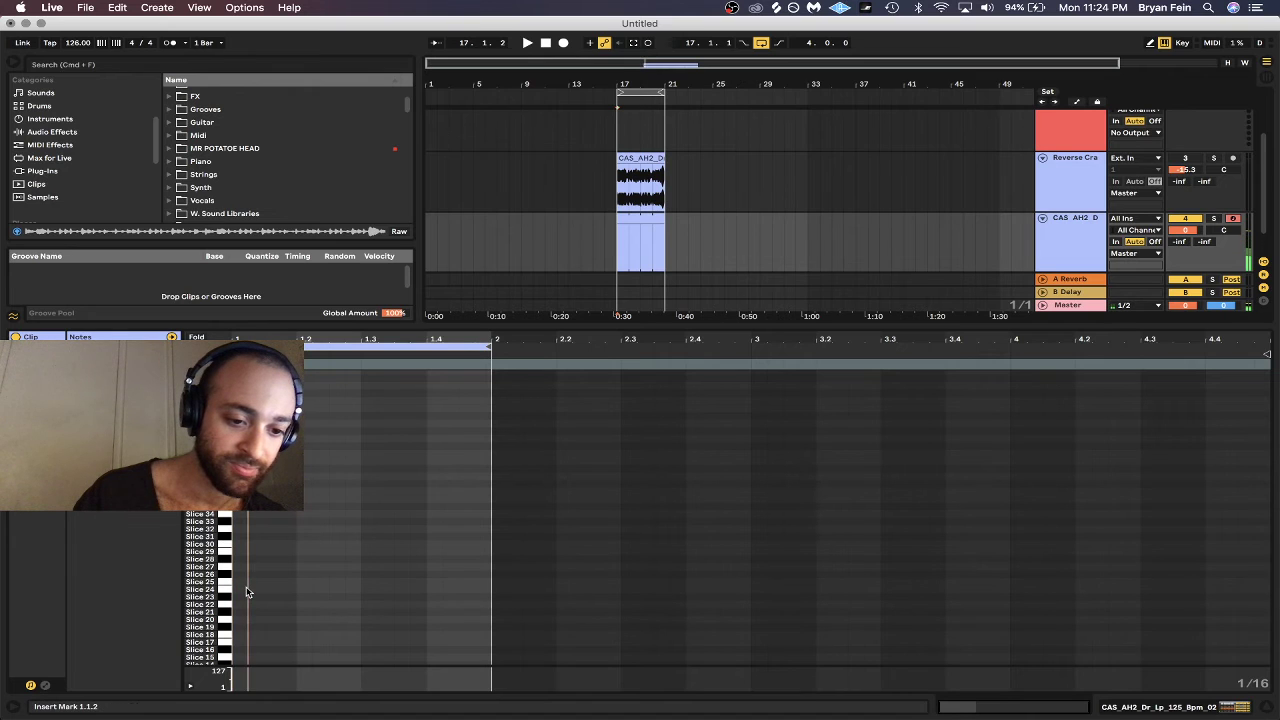
pyautogui.doubleClick(250, 588)
pyautogui.doubleClick(348, 584)
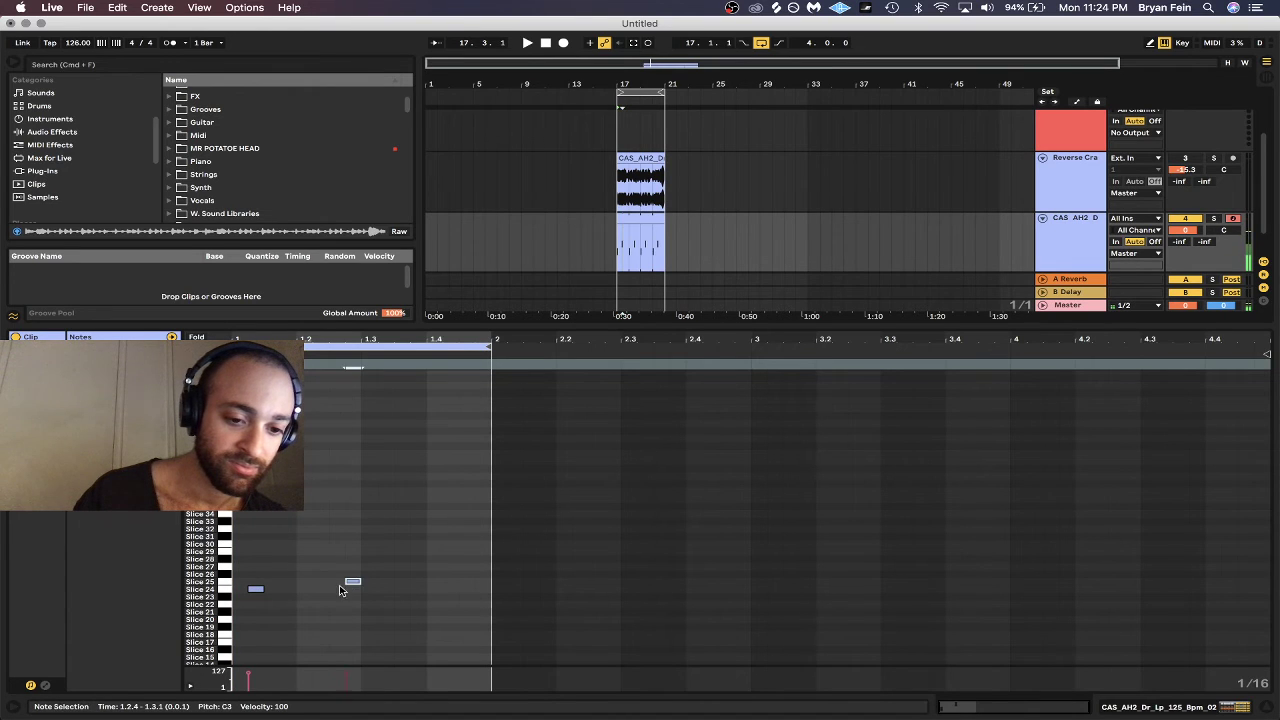
pyautogui.doubleClick(434, 573)
pyautogui.press('space')
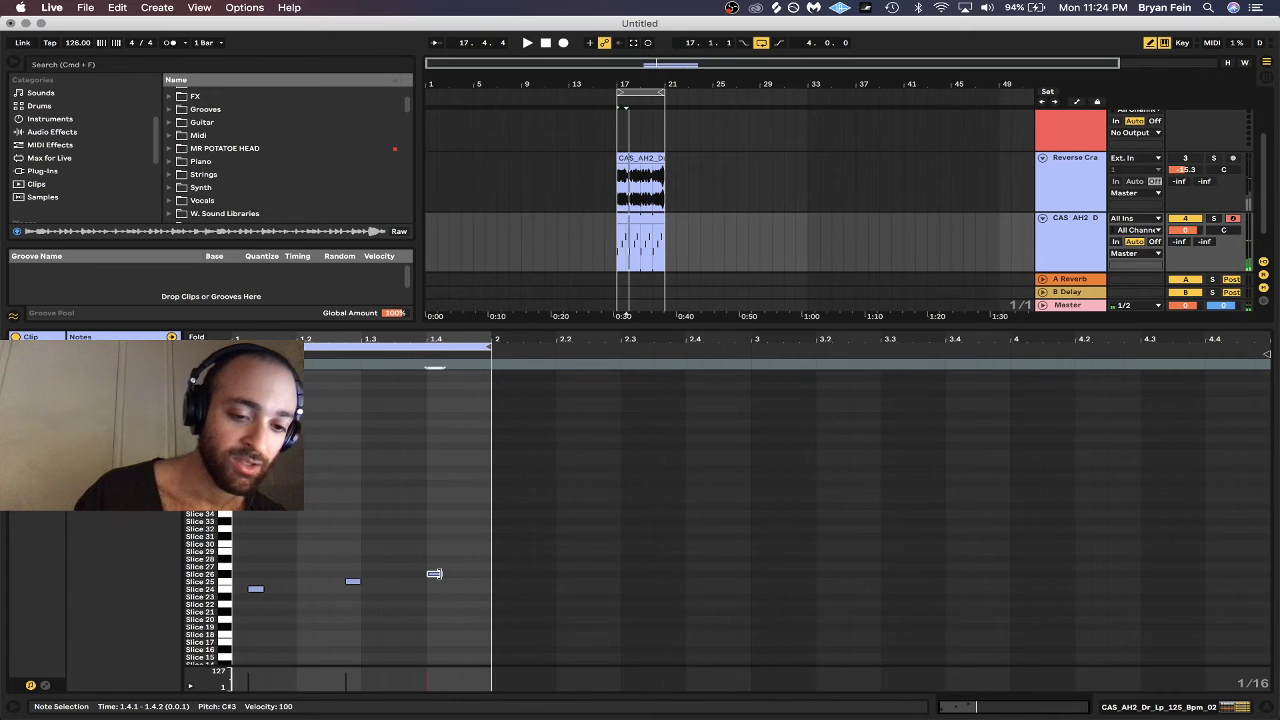
# Remove the three notes on slices 24, 25 and 26 so the clip is empty.
pyautogui.moveTo(264, 564); pyautogui.dragTo(563, 677)
pyautogui.press('Delete')
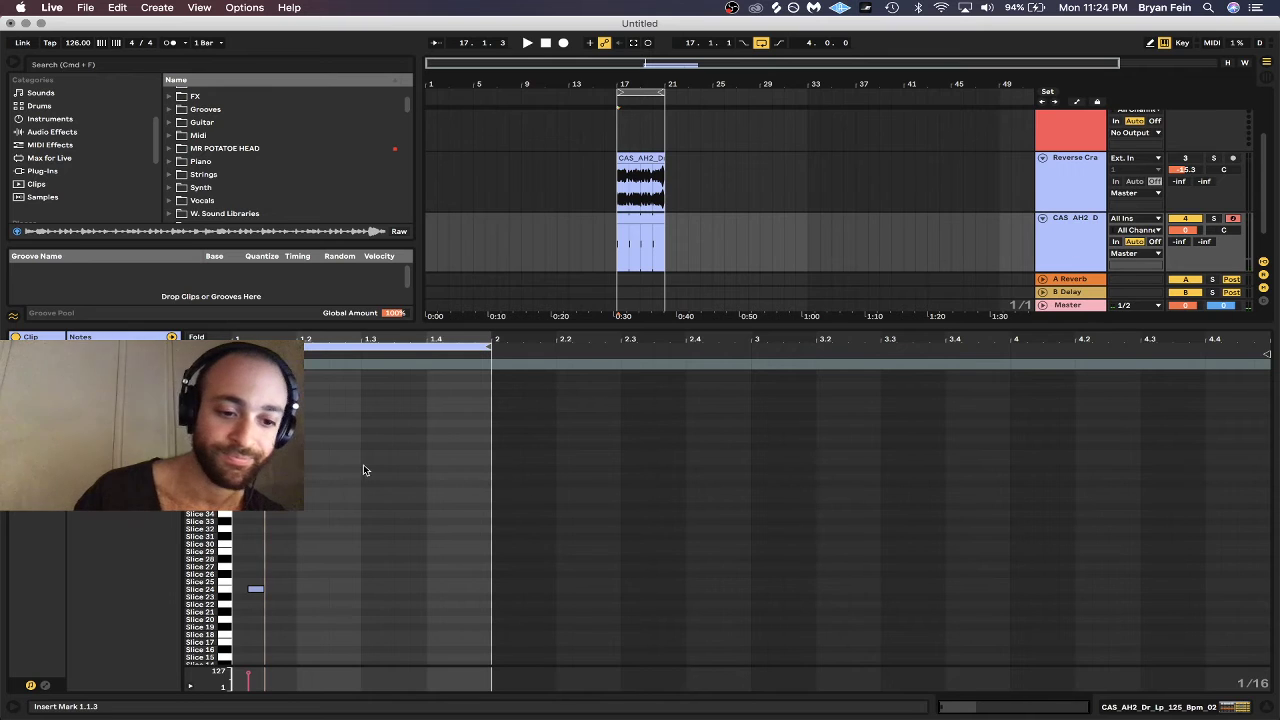
pyautogui.moveTo(320, 490); pyautogui.dragTo(240, 620)
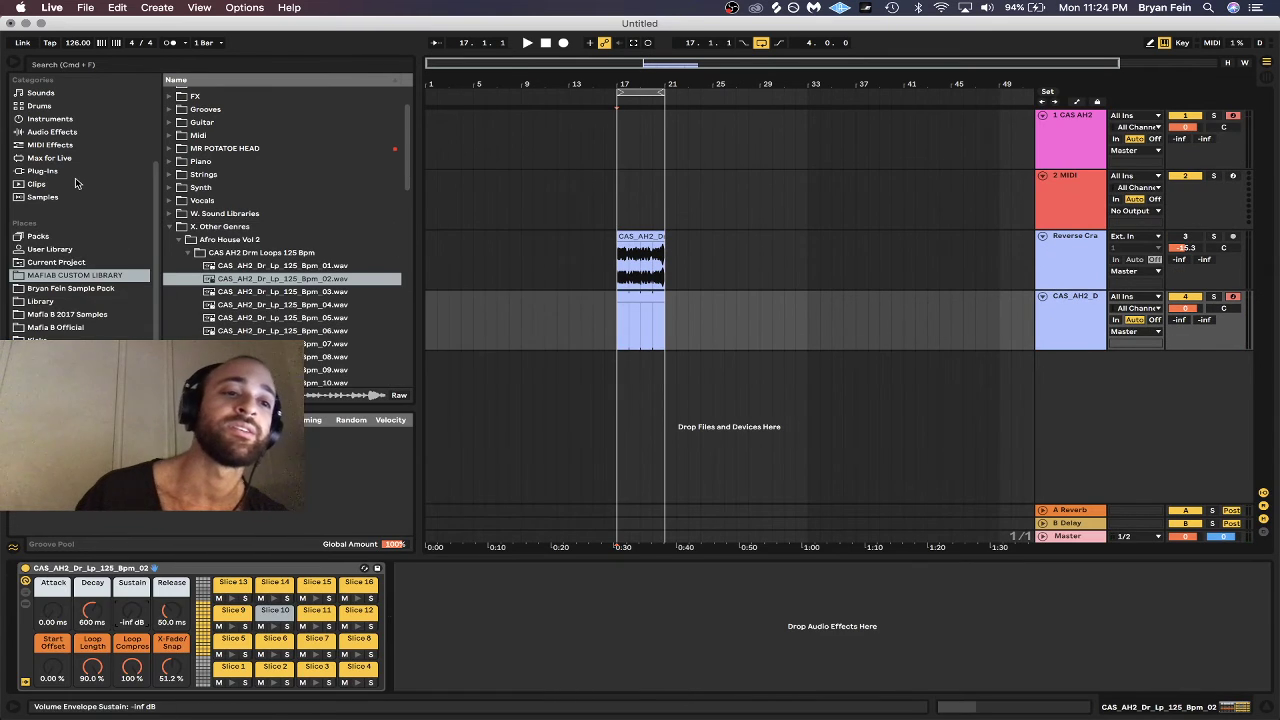
# Add the Arpeggiator MIDI effect in front of the sliced drum rack.
pyautogui.scroll(4, 75, 183)
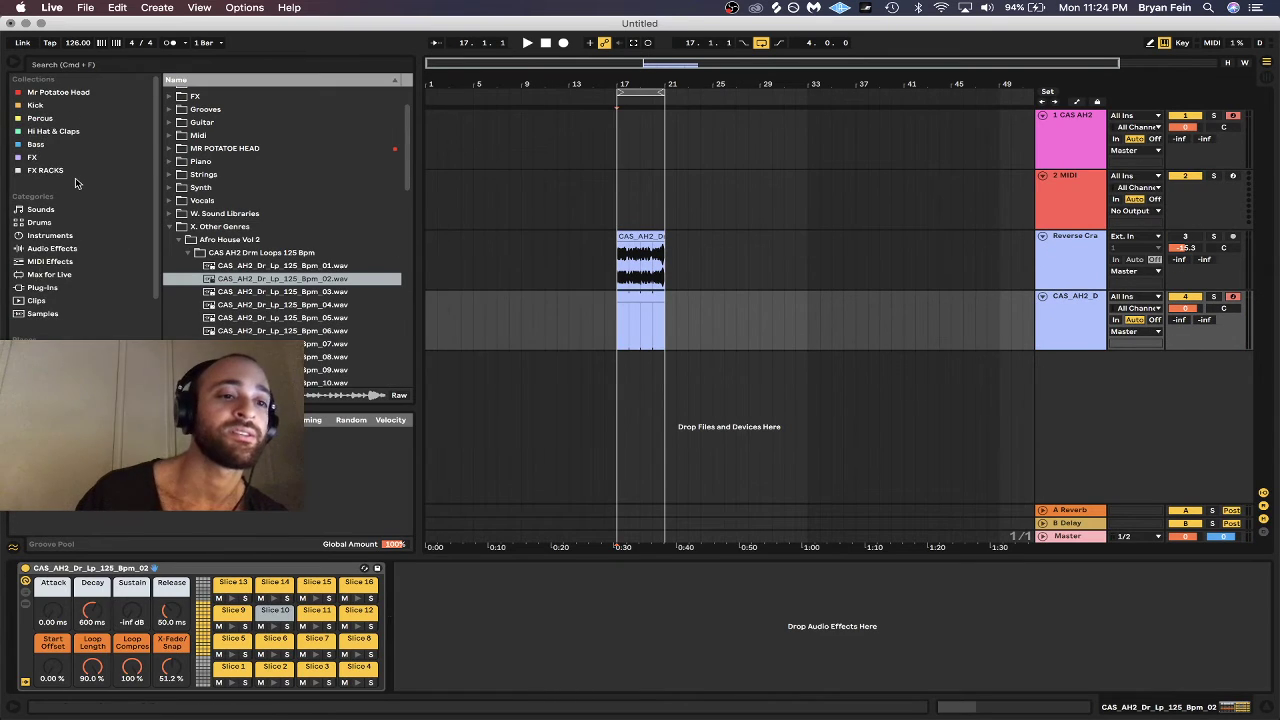
pyautogui.click(44, 263)
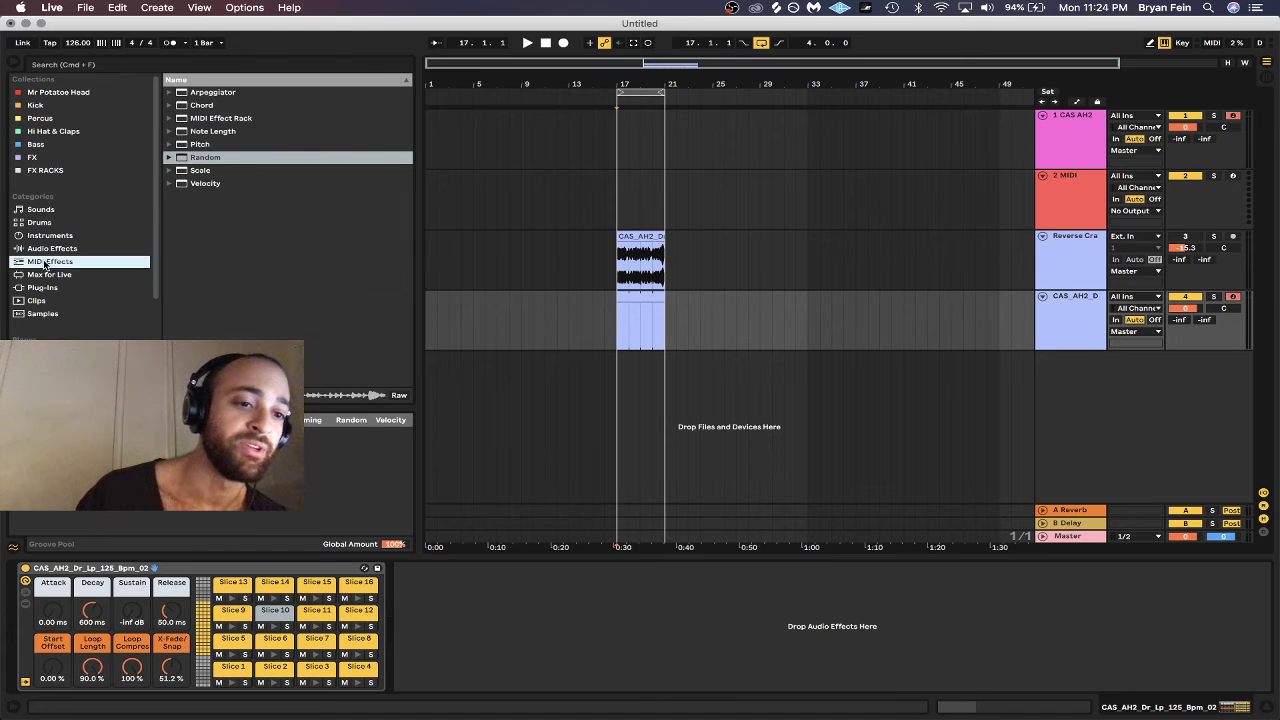
pyautogui.click(198, 93)
pyautogui.moveTo(42, 600); pyautogui.dragTo(43, 601)
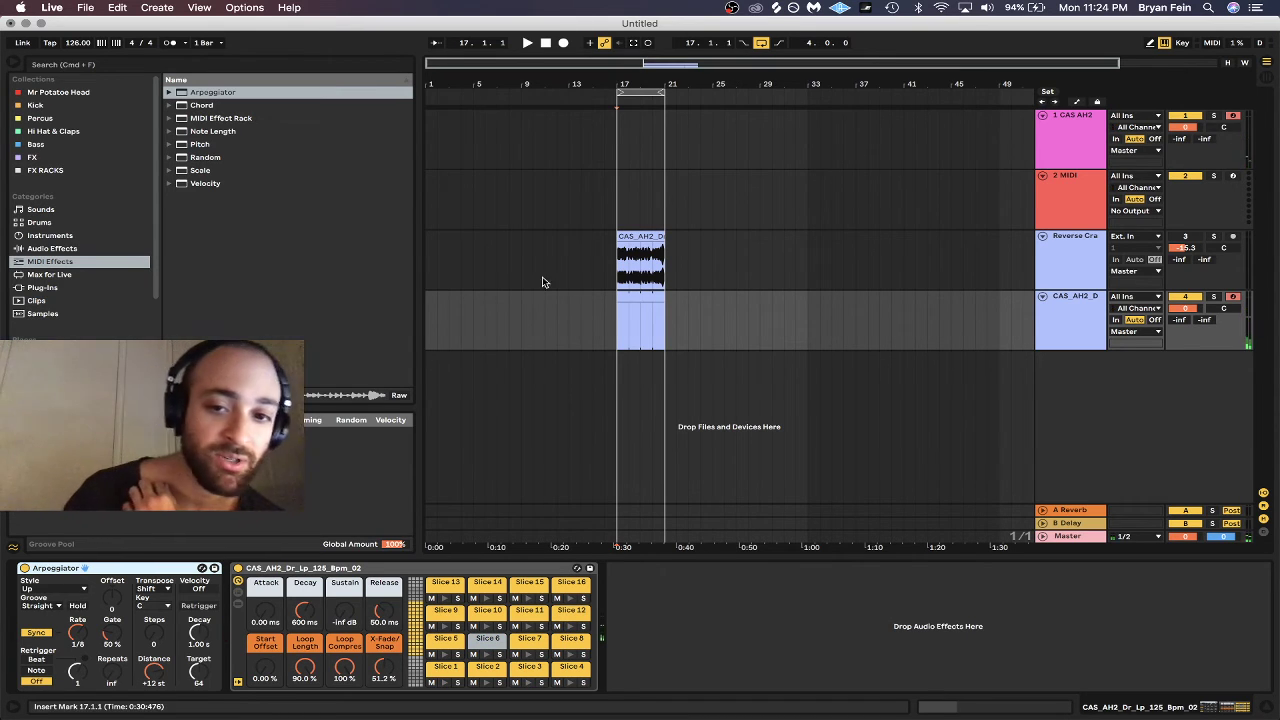
# Insert an empty MIDI clip on the 2 MIDI track spanning bars 17 to 21.
pyautogui.click(1063, 195)
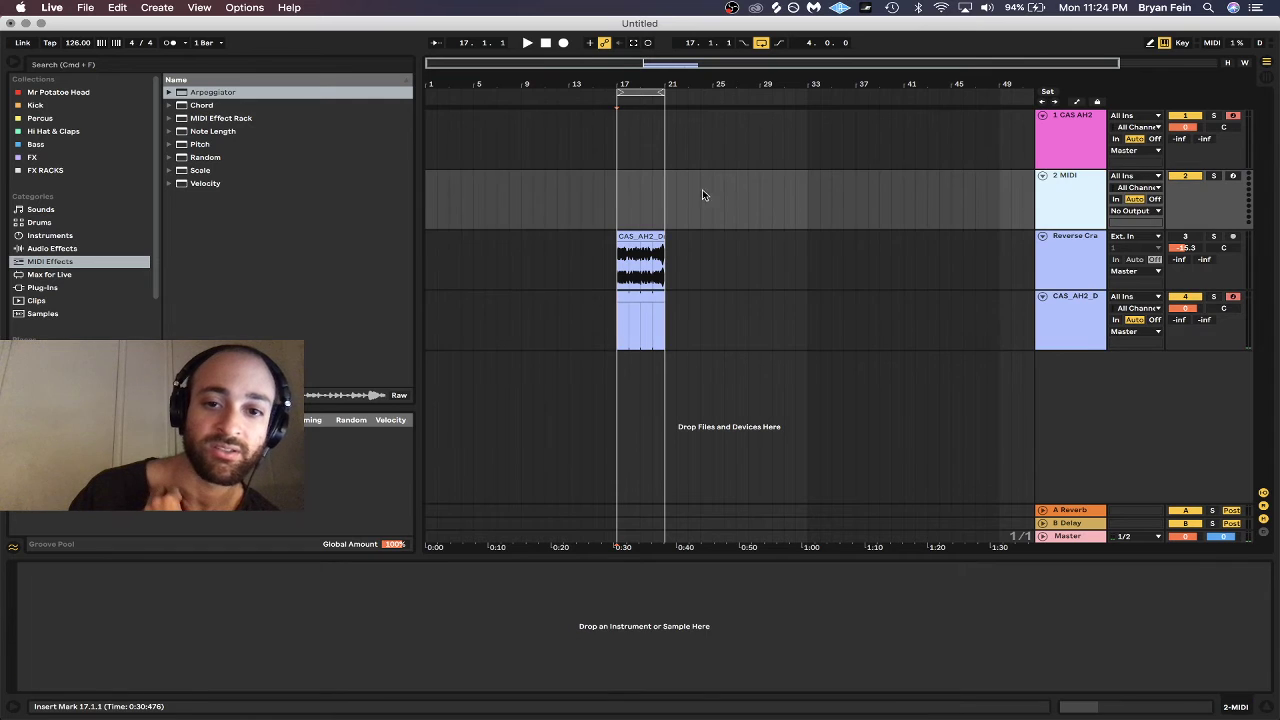
pyautogui.moveTo(619, 192); pyautogui.dragTo(687, 186)
pyautogui.rightClick(640, 184)
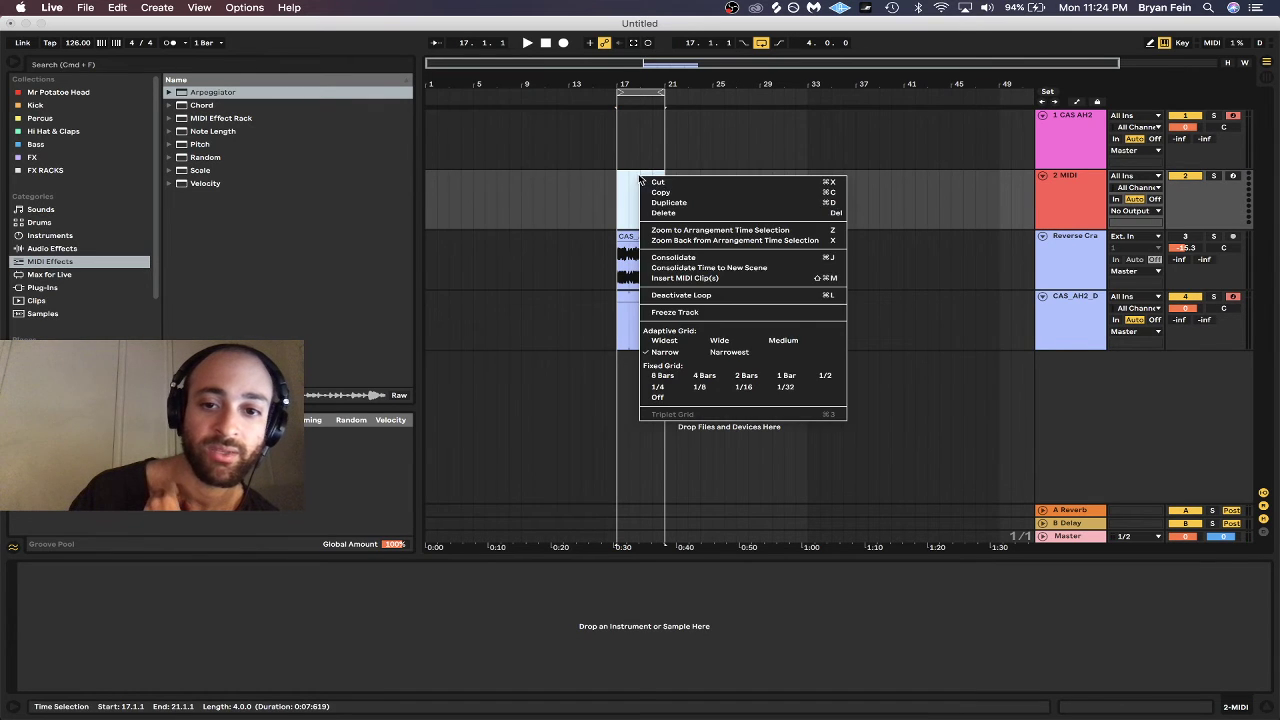
pyautogui.click(714, 279)
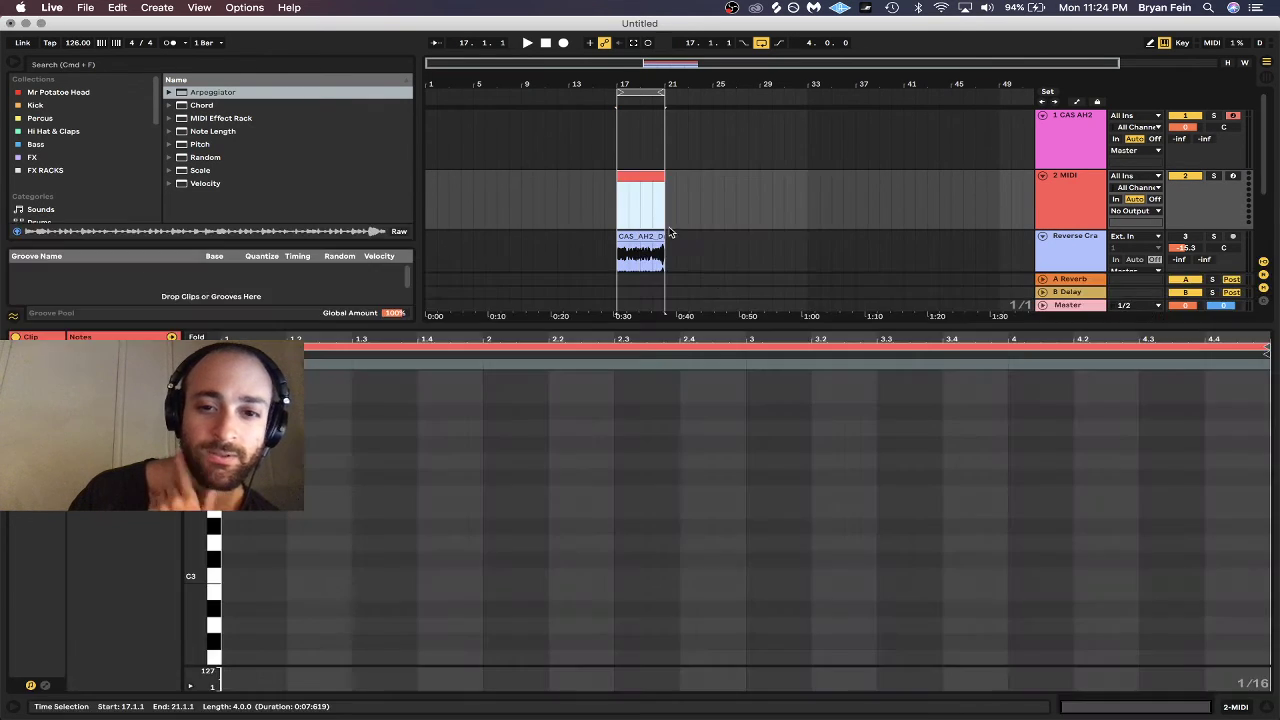
# Set the clip's grid to a fixed 1/4, enter a quarter-note C3 at 1.1.1, and fold the note editor to used notes.
pyautogui.doubleClick(230, 572)
pyautogui.rightClick(230, 571)
pyautogui.click(282, 538)
pyautogui.rightClick(282, 542)
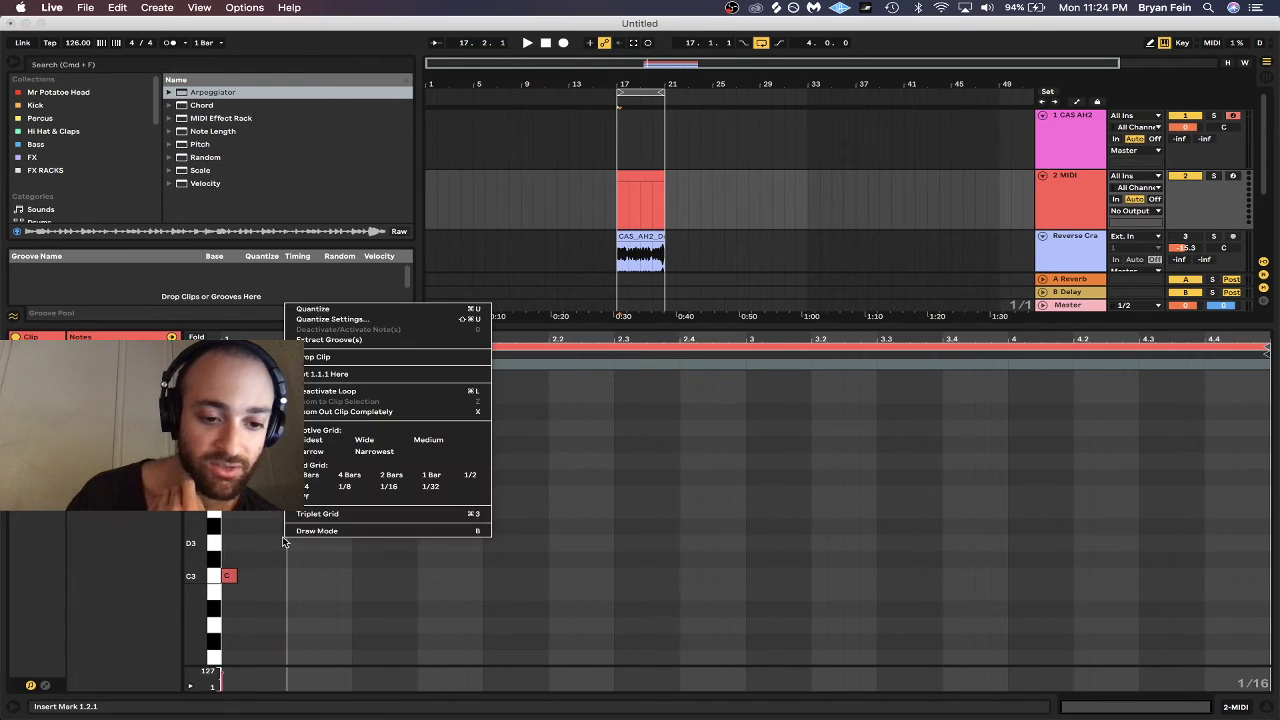
pyautogui.click(314, 487)
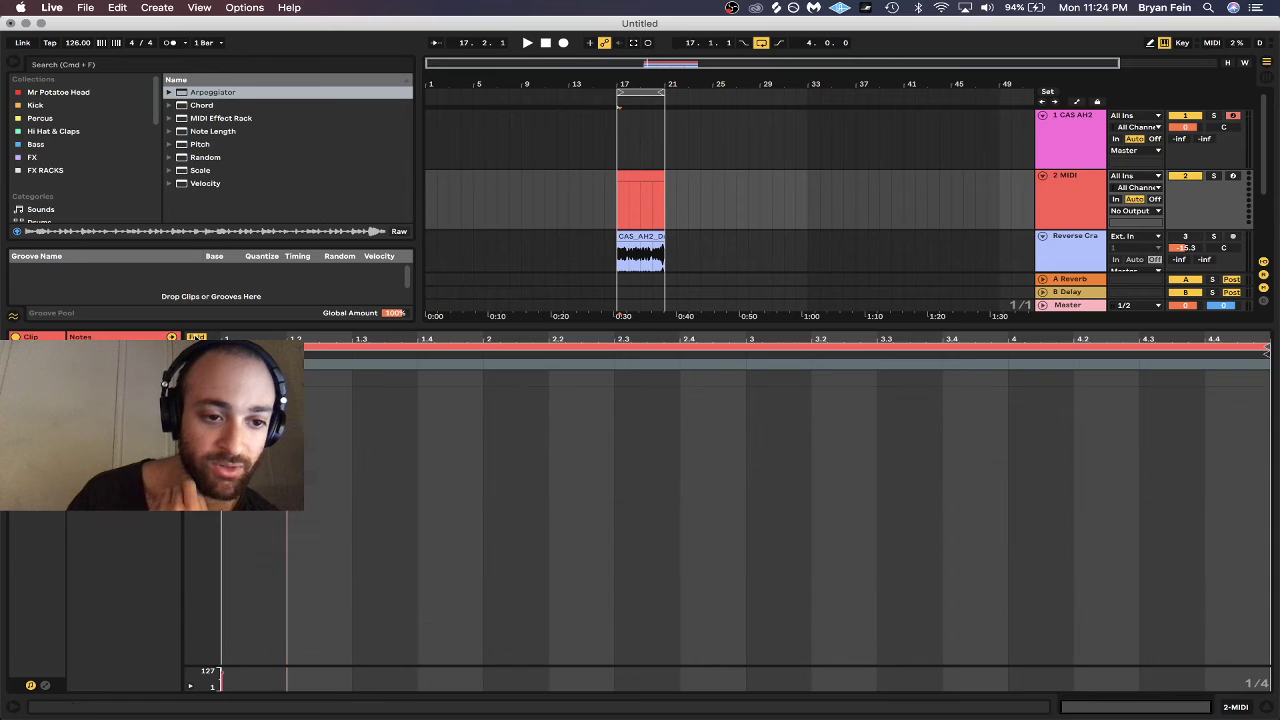
pyautogui.click(196, 337)
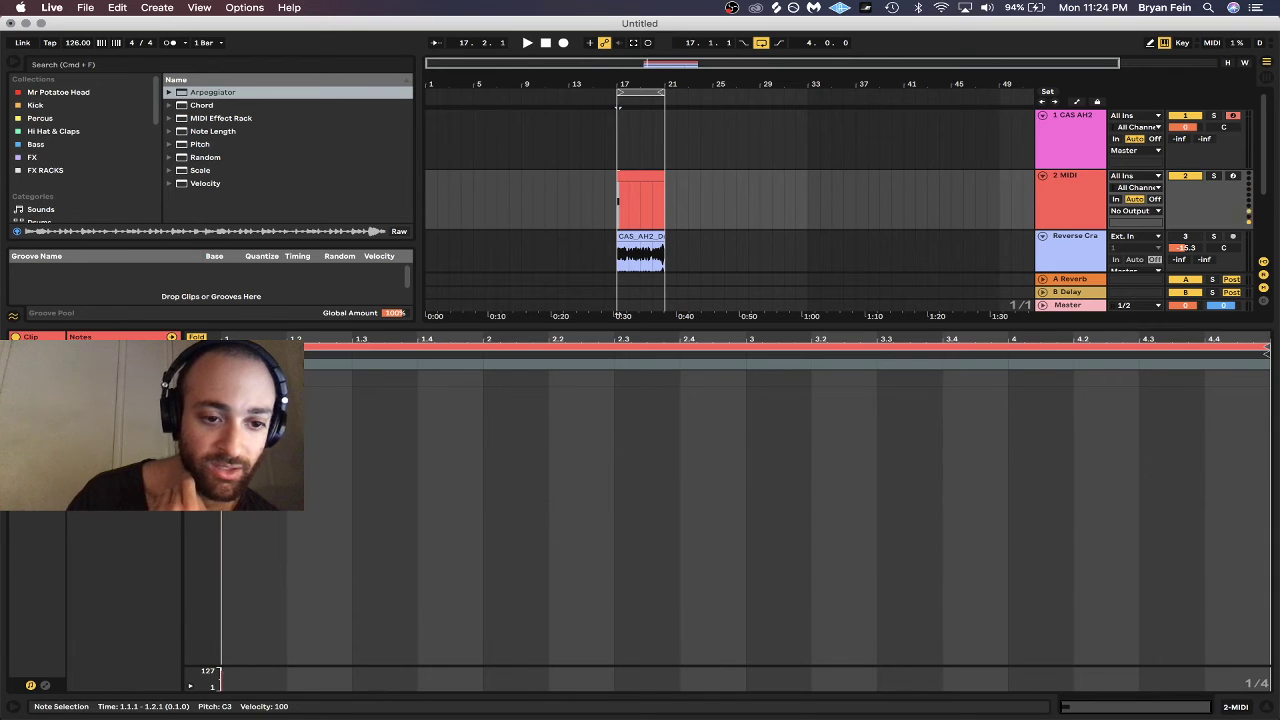
# Duplicate the C3 note three times to fill the first bar and loop the clip over those four notes.
pyautogui.press('super+d')
pyautogui.press('super+d')
pyautogui.press('super+d')
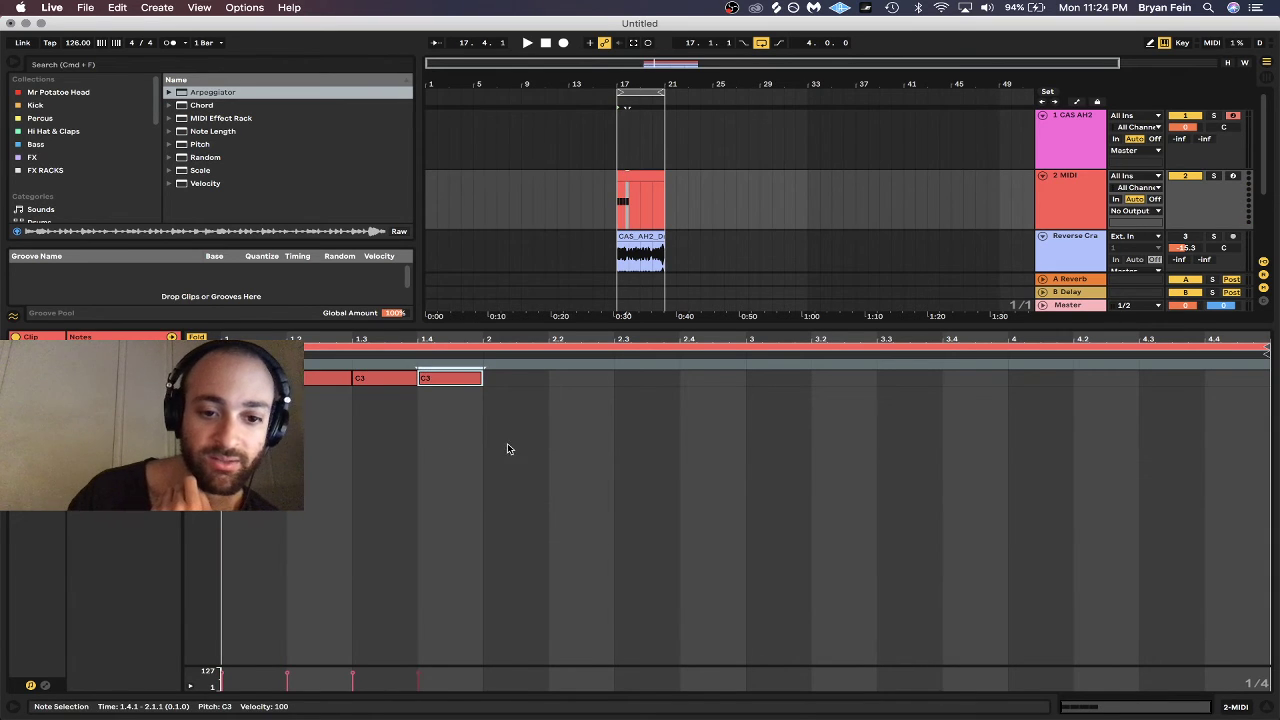
pyautogui.click(469, 445)
pyautogui.moveTo(469, 445); pyautogui.dragTo(240, 411)
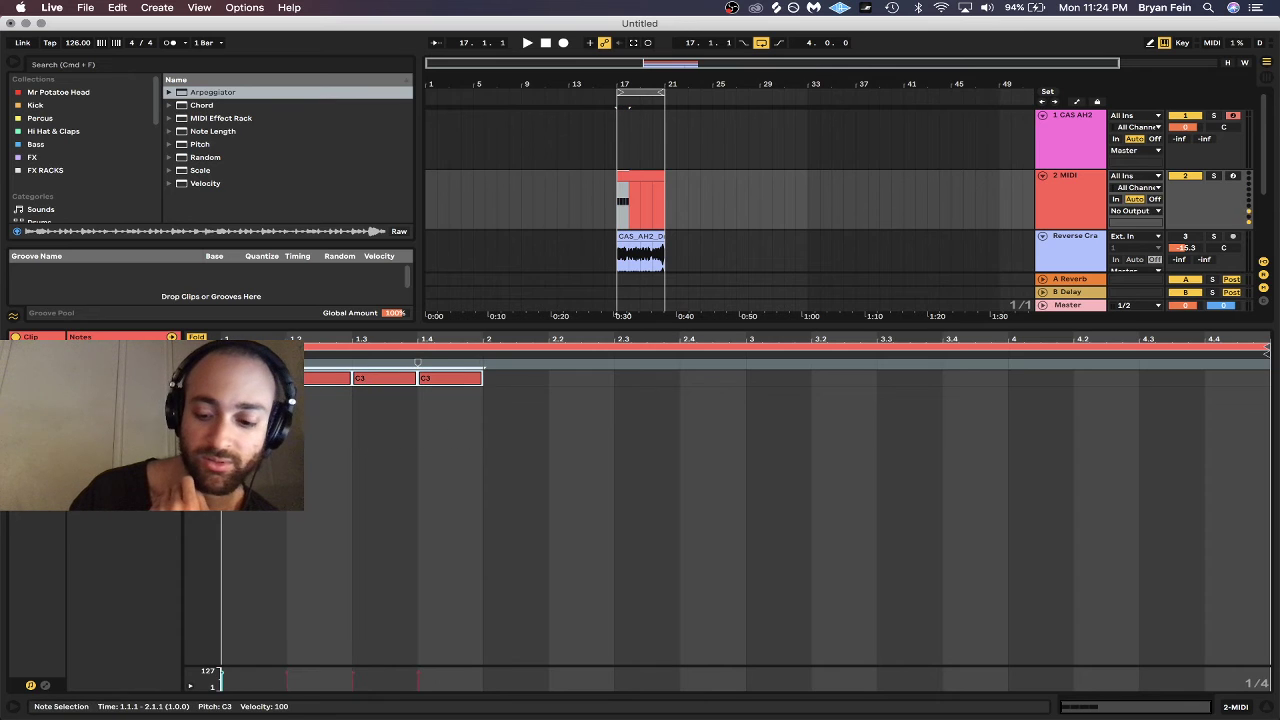
pyautogui.press('super+l')
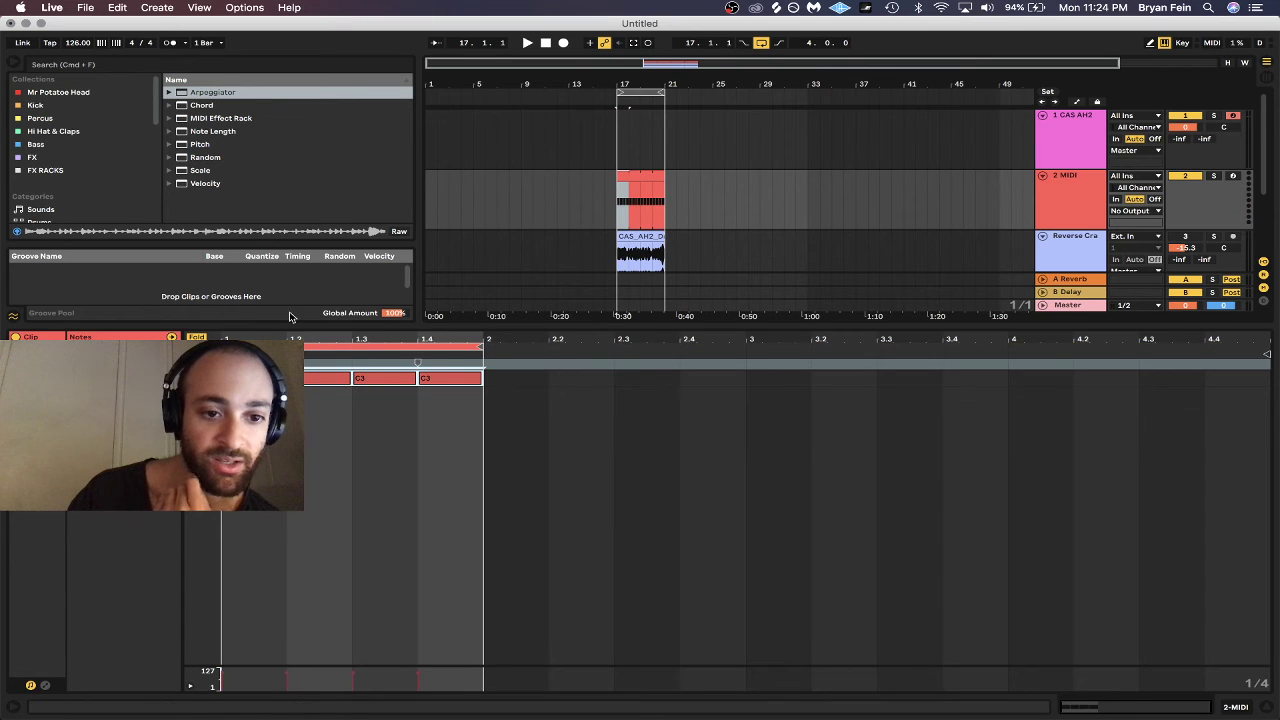
# Enlarge the browser area, open MAFIAB CUSTOM LIBRARY, and collapse the CAS AH2 Drm Loops 125 Bpm folder.
pyautogui.moveTo(294, 327); pyautogui.dragTo(323, 486)
pyautogui.scroll(-5, 87, 219)
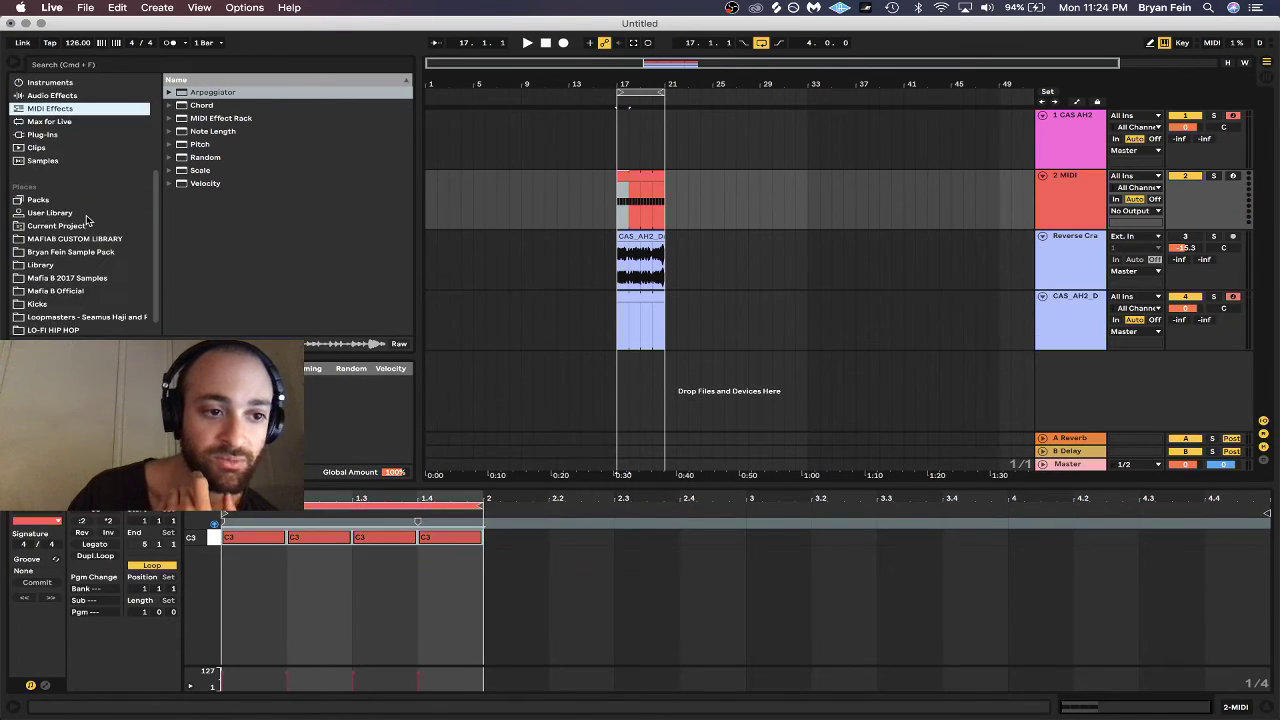
pyautogui.click(80, 239)
pyautogui.scroll(3, 184, 157)
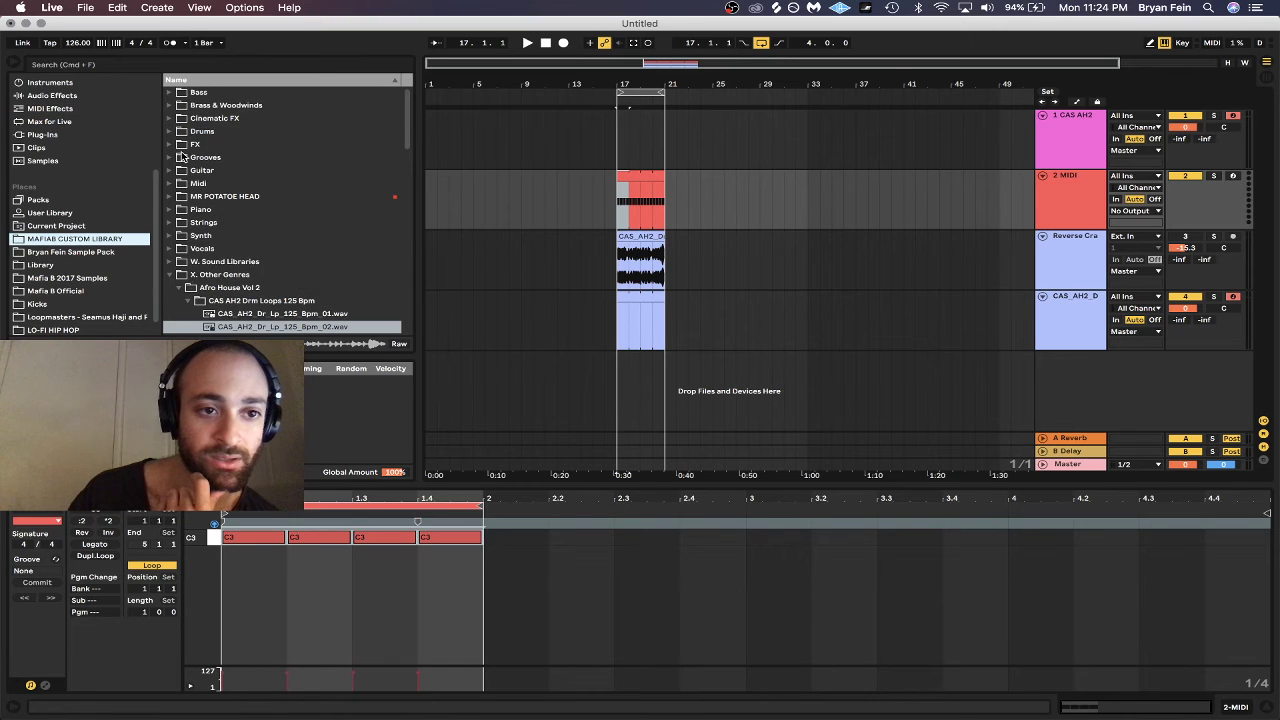
pyautogui.scroll(-5, 180, 150)
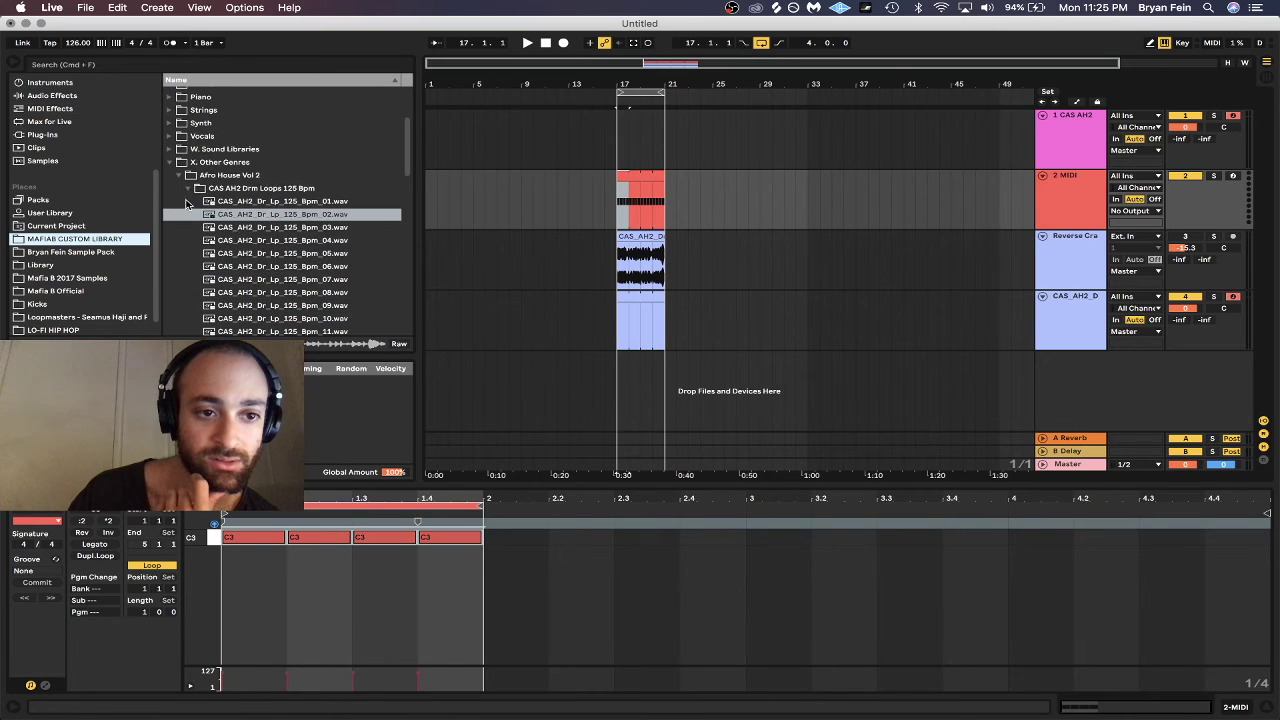
pyautogui.click(188, 189)
pyautogui.scroll(5, 185, 190)
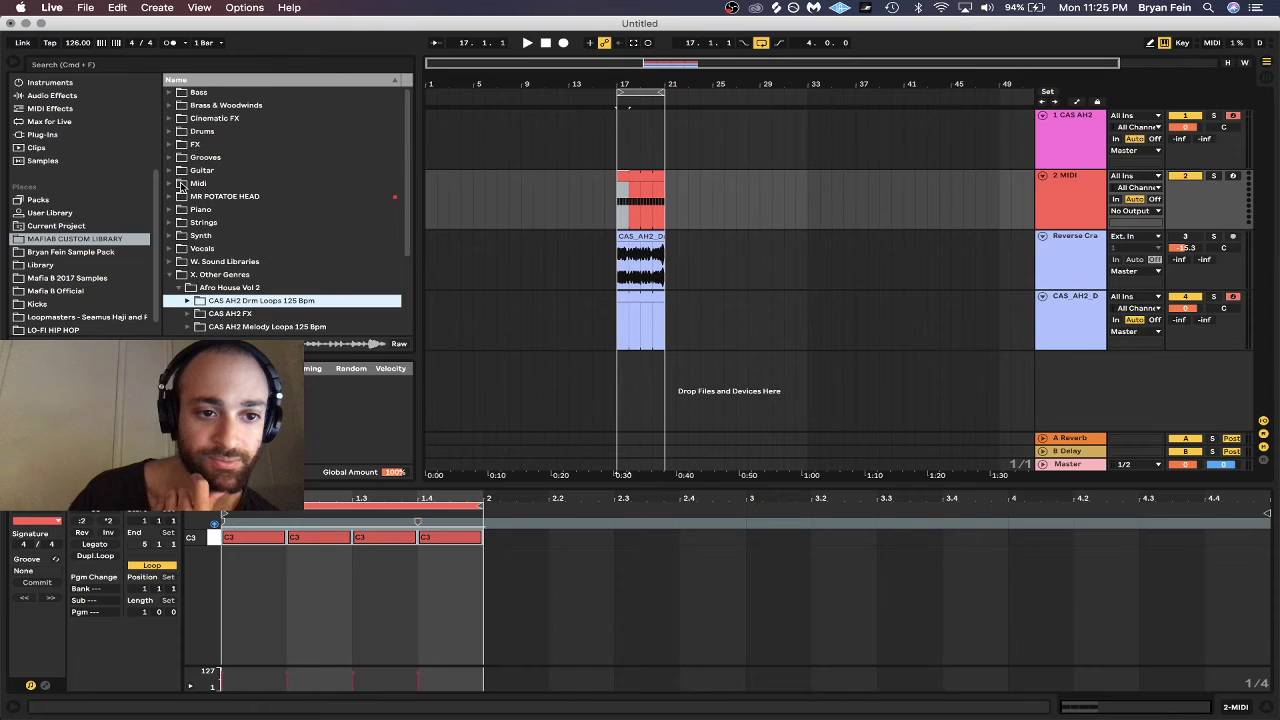
# Open the Short Kicks folder under Drums, 1. Kicks, and audition samples from 001_Kick_-_INTOXTECHNO to 001_Kick_-_PULSETECHNO.
pyautogui.click(169, 132)
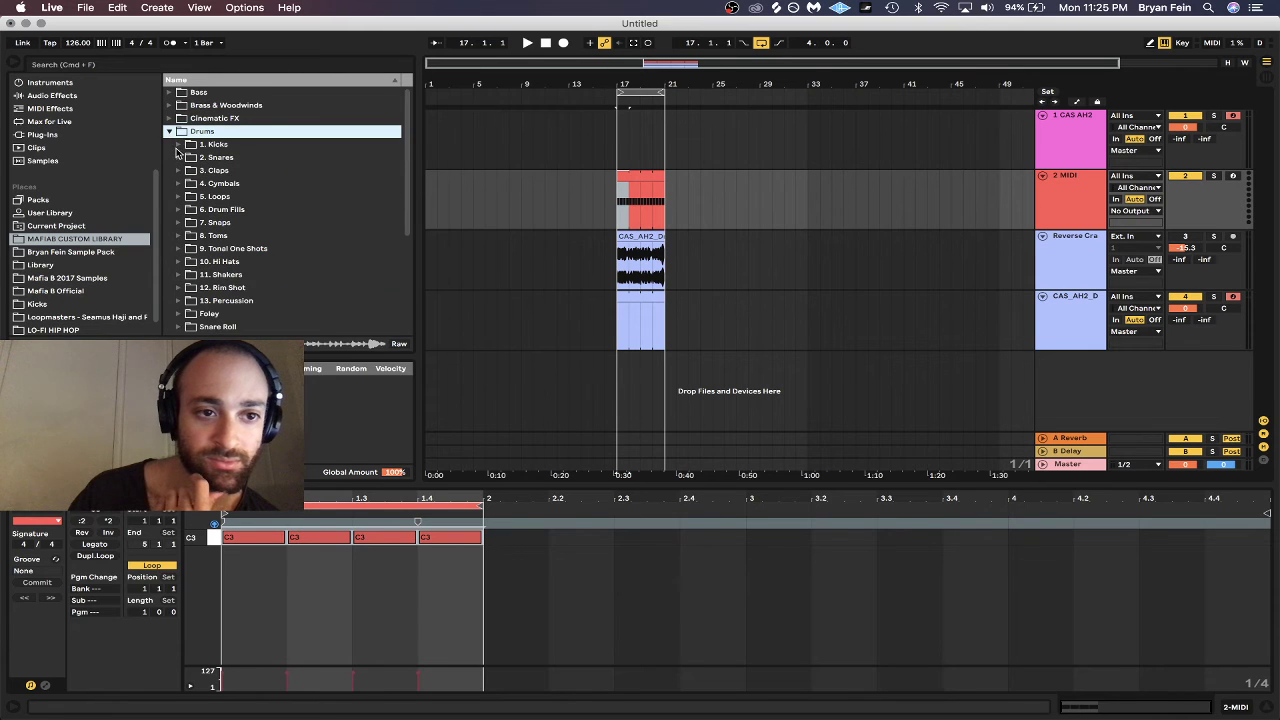
pyautogui.click(179, 145)
pyautogui.click(187, 196)
pyautogui.click(209, 223)
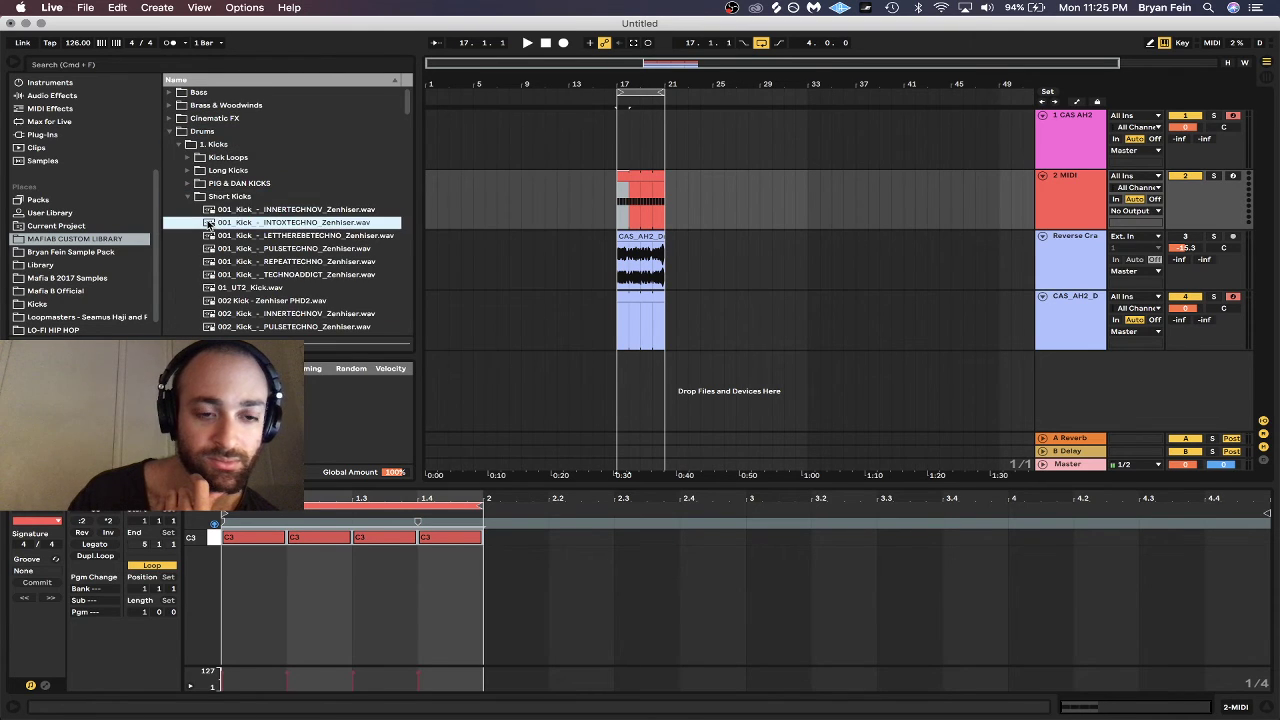
pyautogui.press('Down')
pyautogui.press('Down')
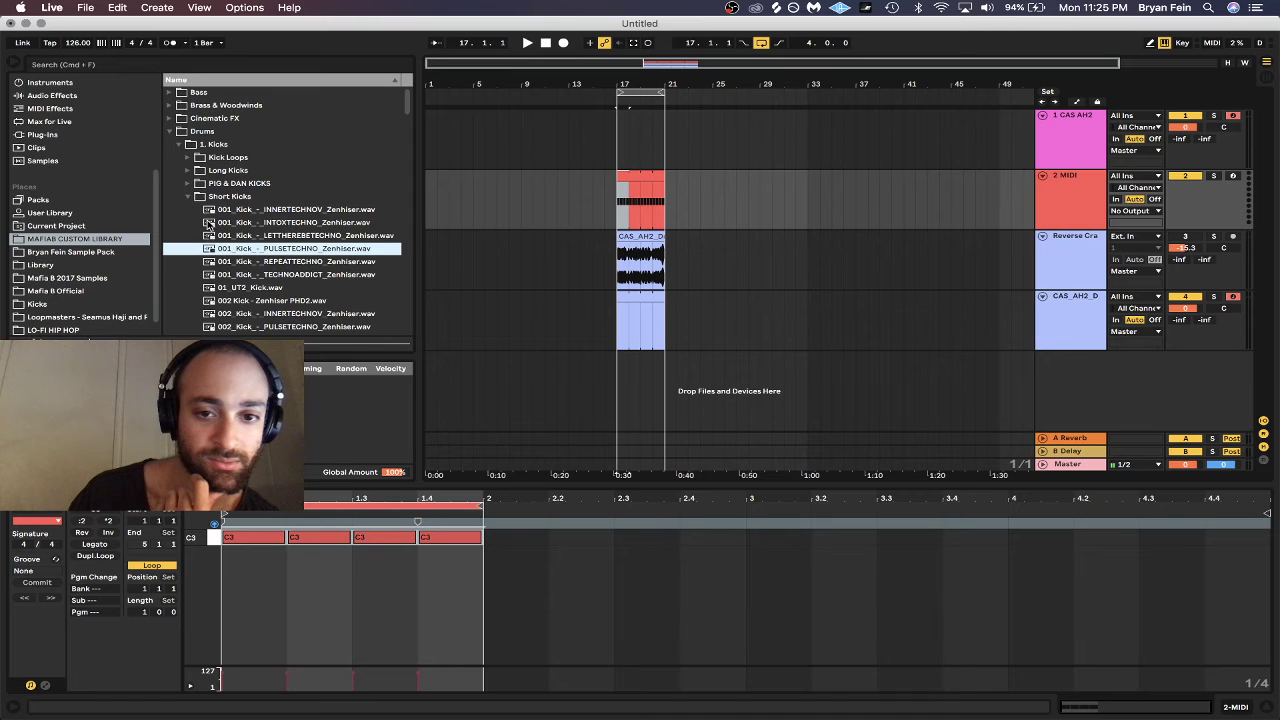
# Load the 001_Kick_-_PULSETECHNO_Zenhiser.wav sample onto the 2 MIDI track.
pyautogui.click(1080, 208)
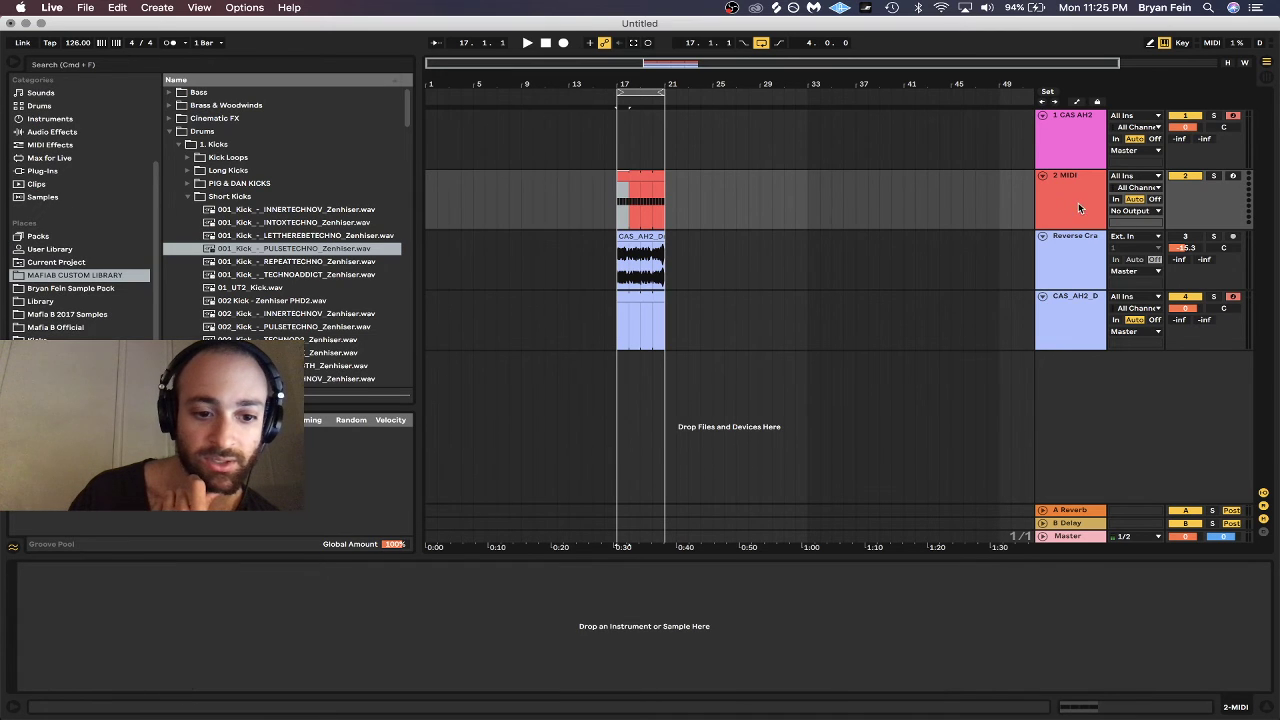
pyautogui.click(297, 248)
pyautogui.press('Return')
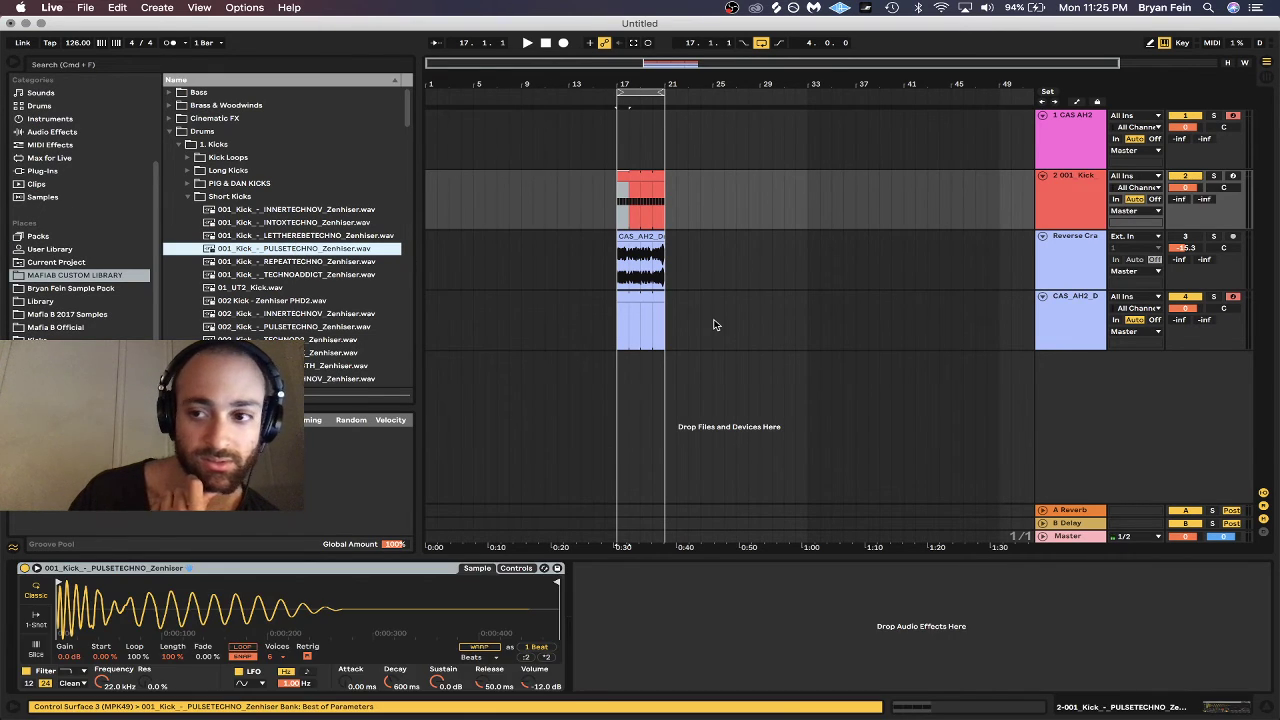
# Bring up the sliced drum track's devices and set the Arpeggiator style to Up & Down.
pyautogui.click(638, 295)
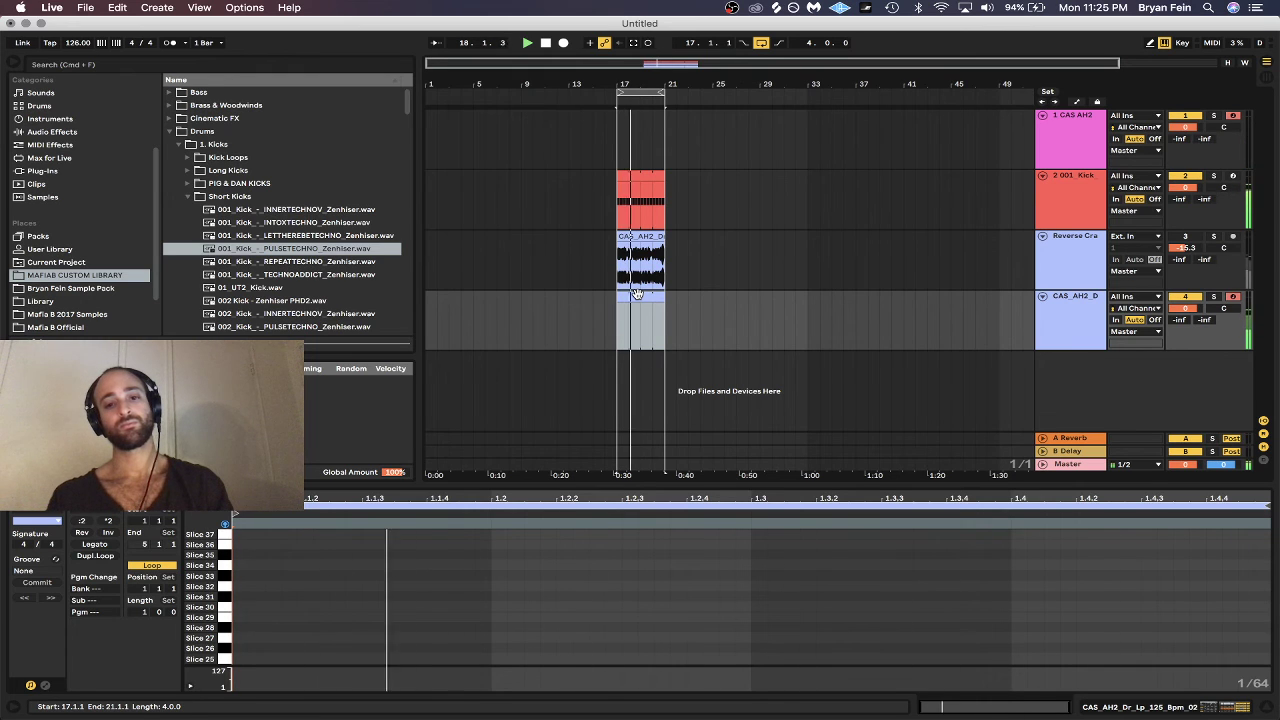
pyautogui.click(1095, 338)
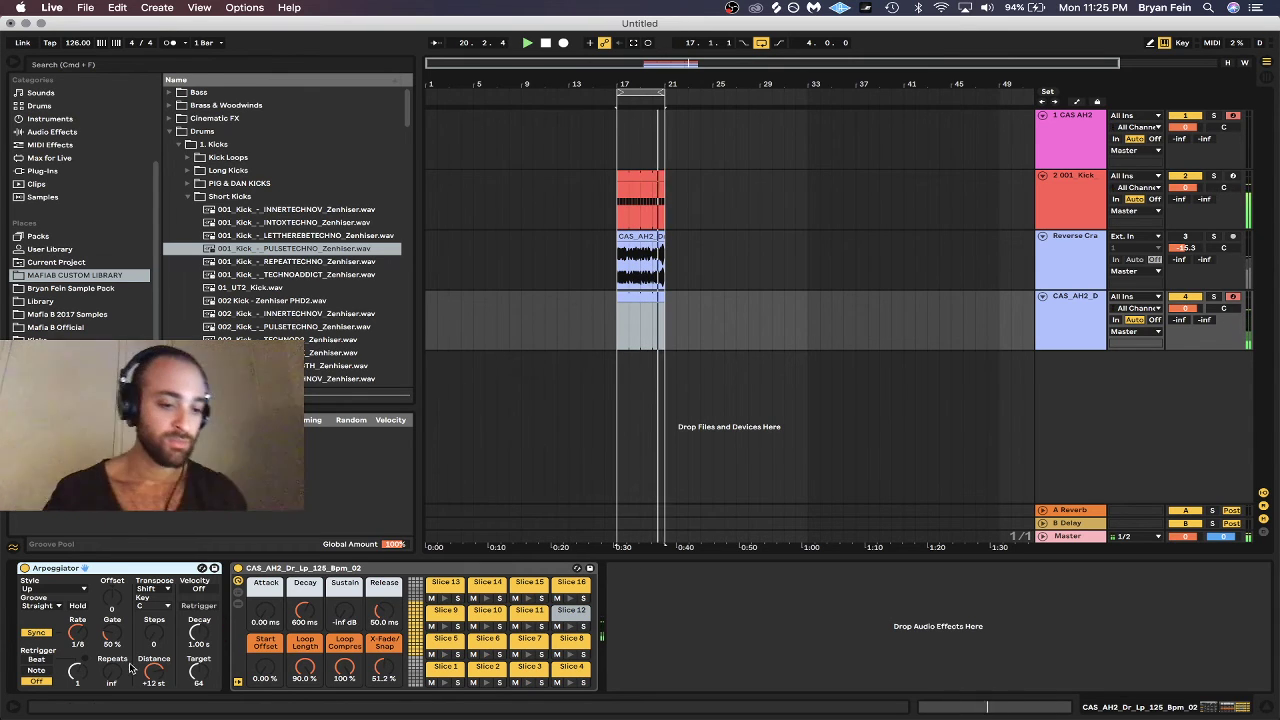
pyautogui.click(55, 588)
pyautogui.click(50, 560)
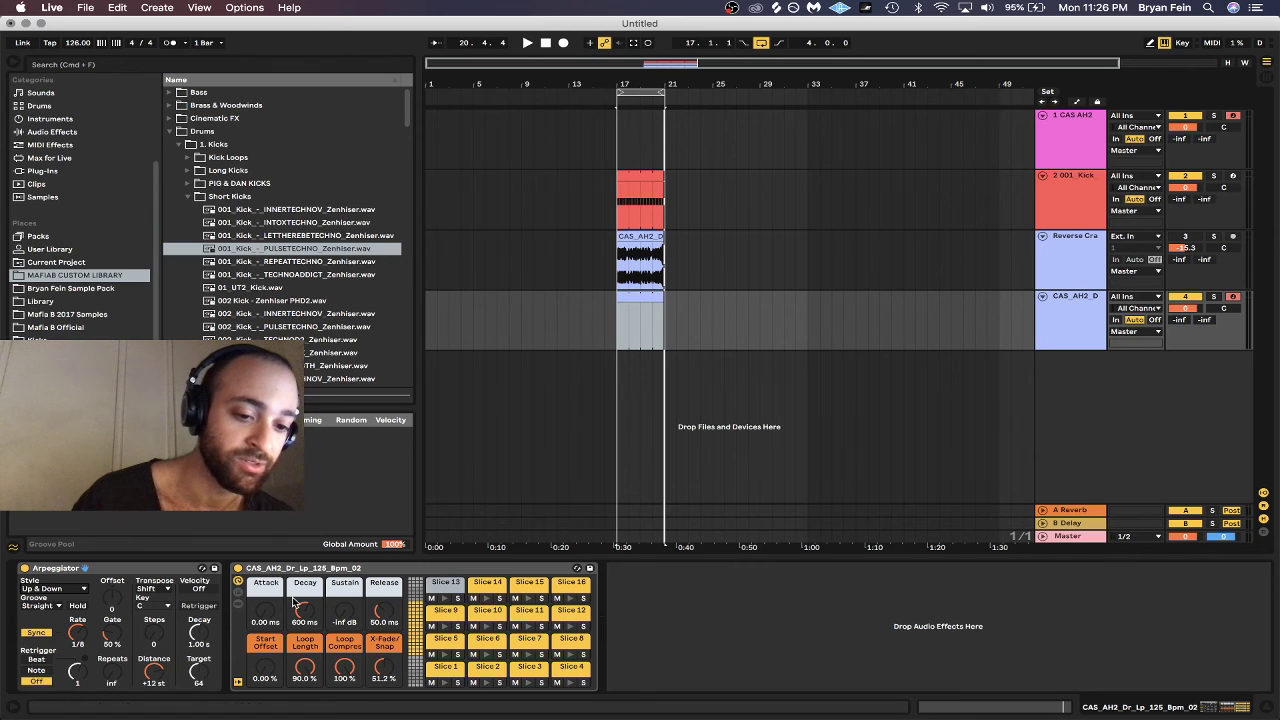
# View the drum rack pads for slices 49 to 64, followed by those for slices 17 to 32.
pyautogui.click(415, 623)
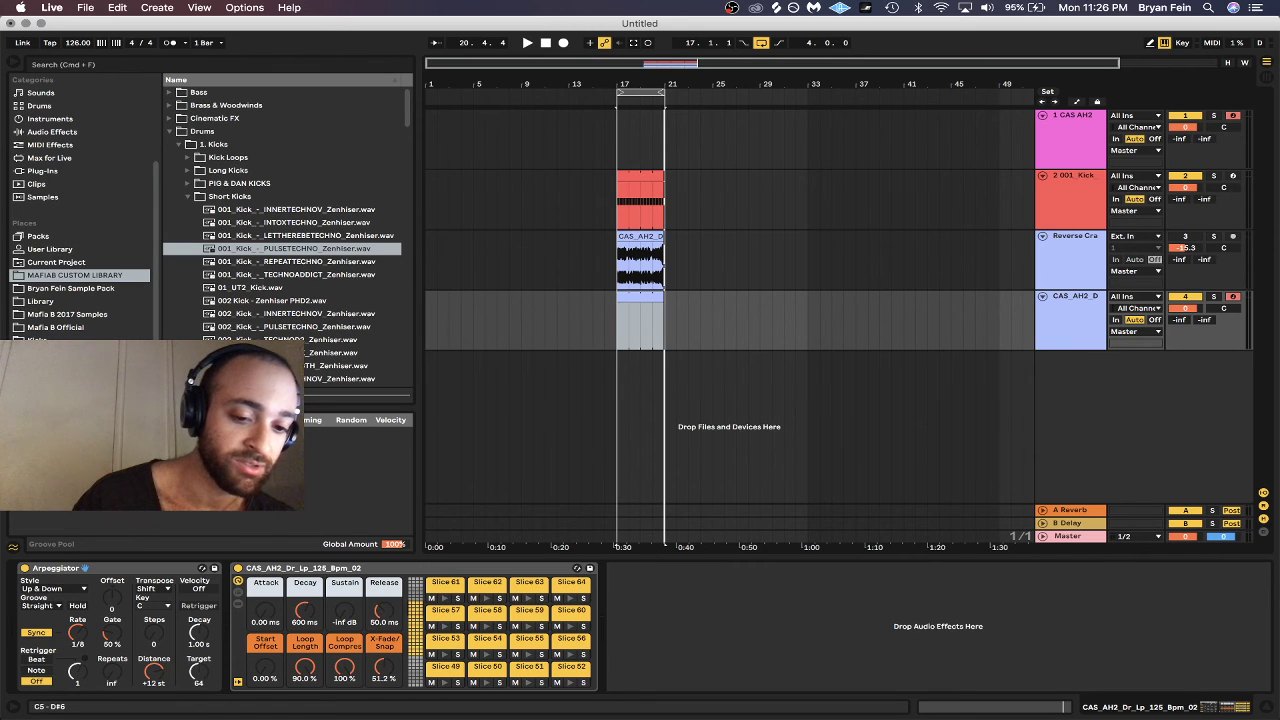
pyautogui.click(422, 636)
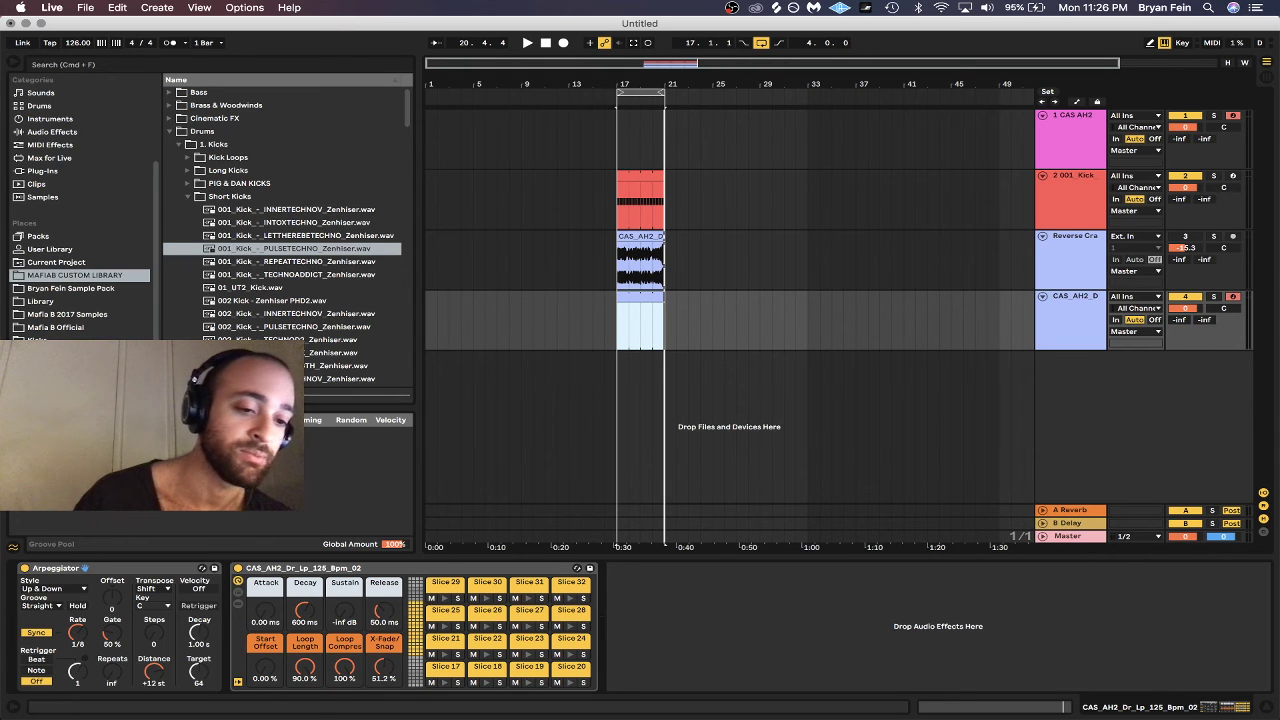
pyautogui.click(406, 576)
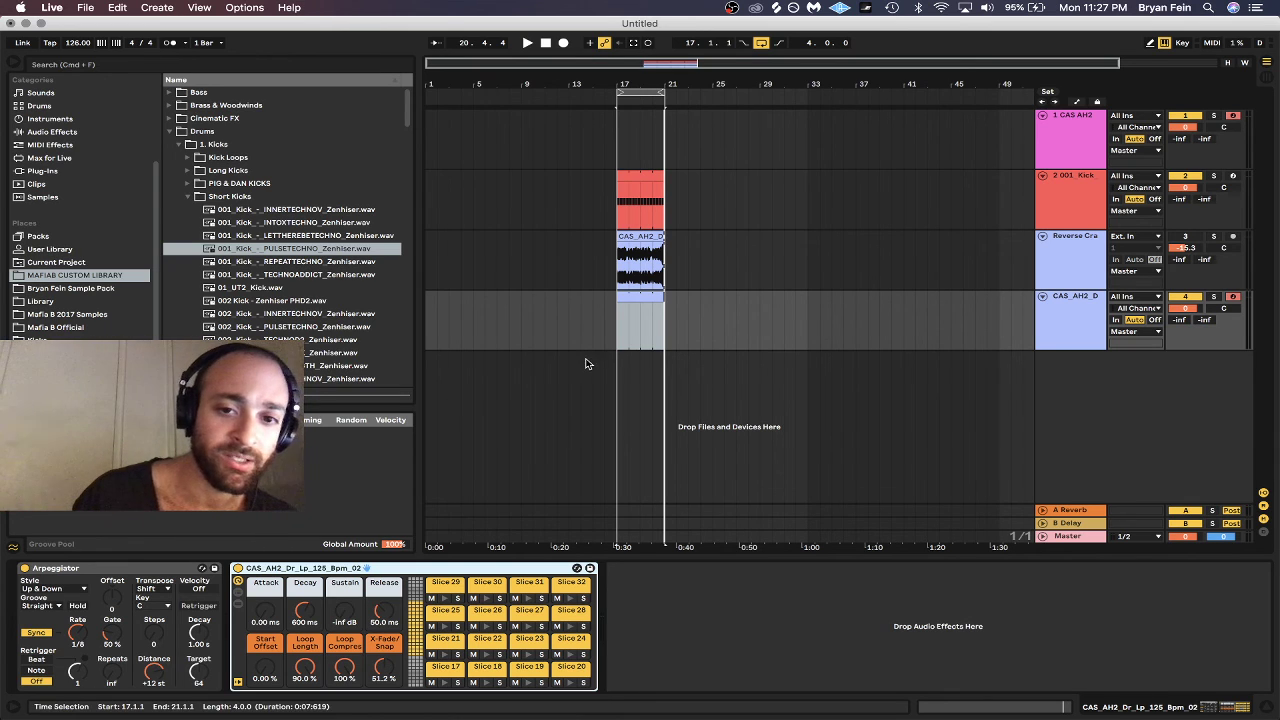
# Solo the Reverse Crash track and briefly play its original audio loop.
pyautogui.click(633, 238)
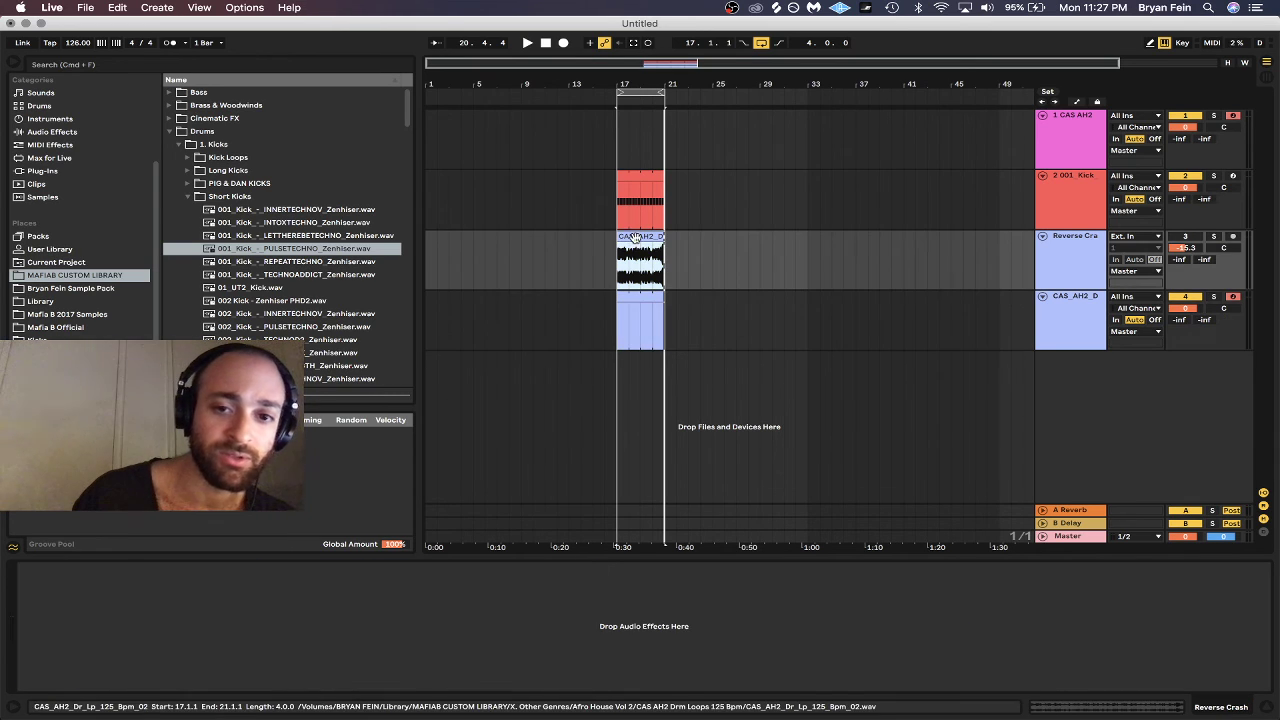
pyautogui.click(1212, 236)
pyautogui.press('space')
pyautogui.press('space')
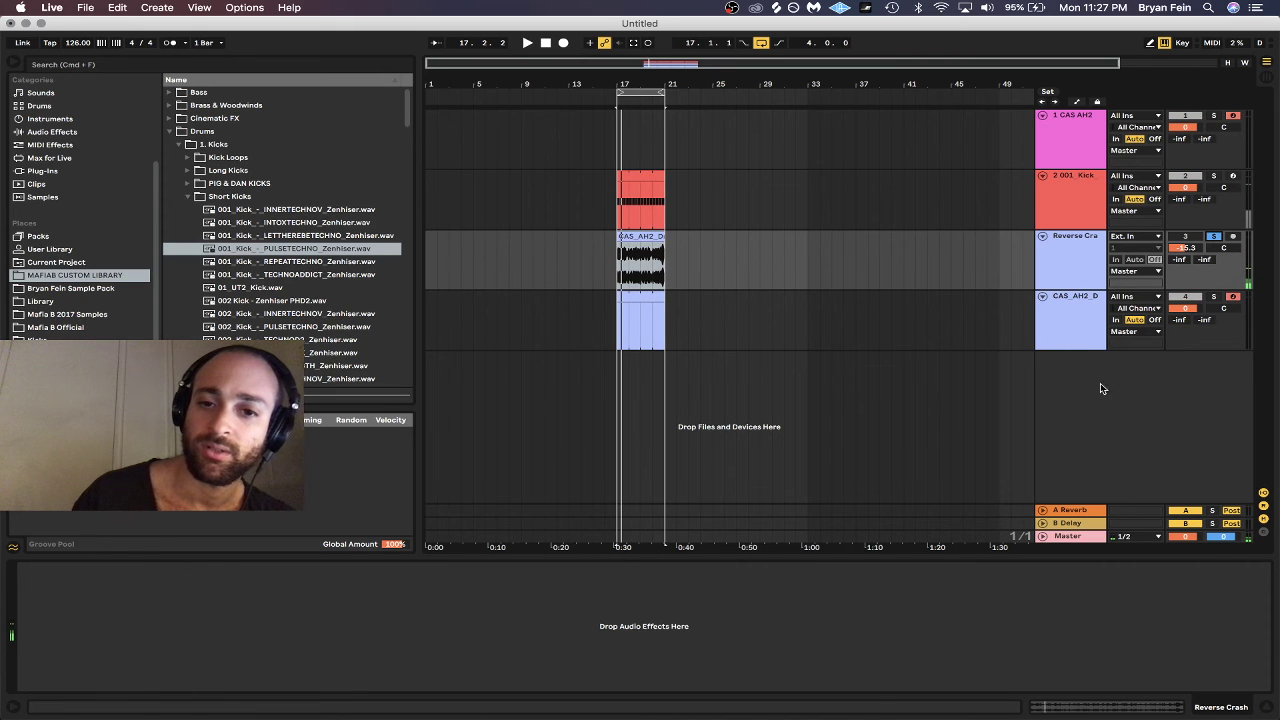
pyautogui.press('super+l')
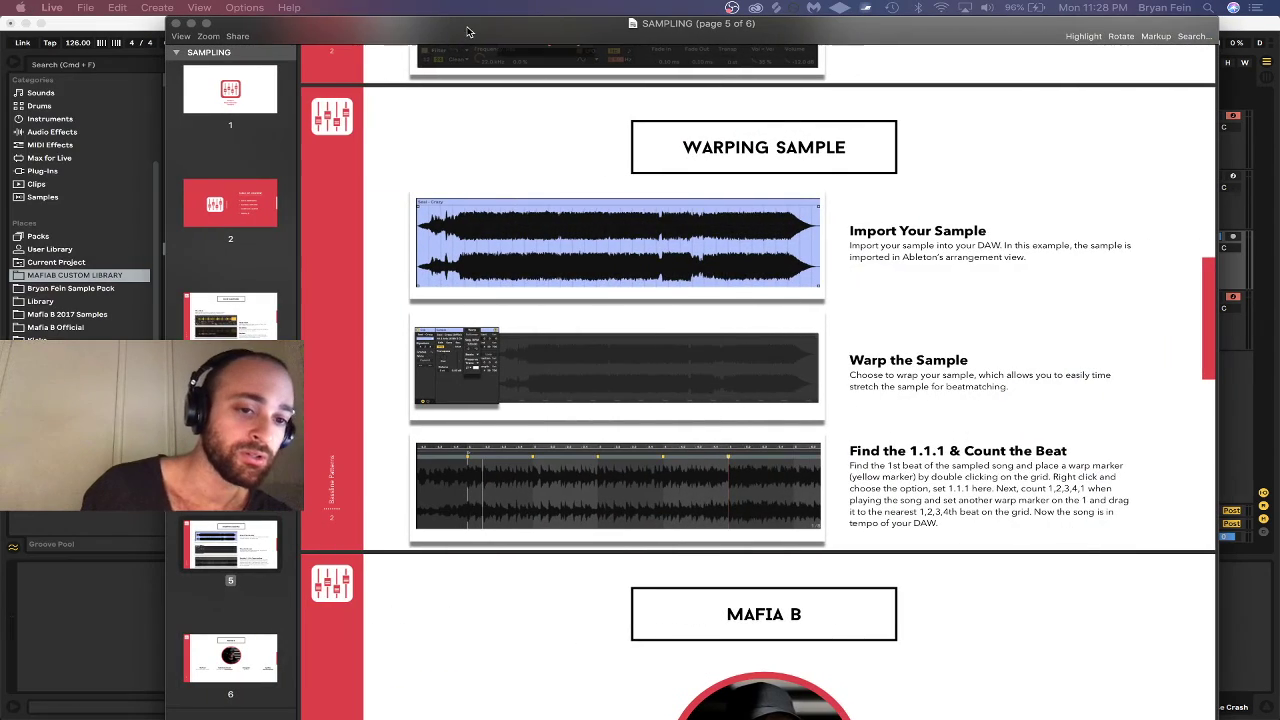
# Switch to the SAMPLING PDF in Preview, shrink its window, and examine the warping page, closing page, and table of content.
pyautogui.scroll(-1, 490, 345)
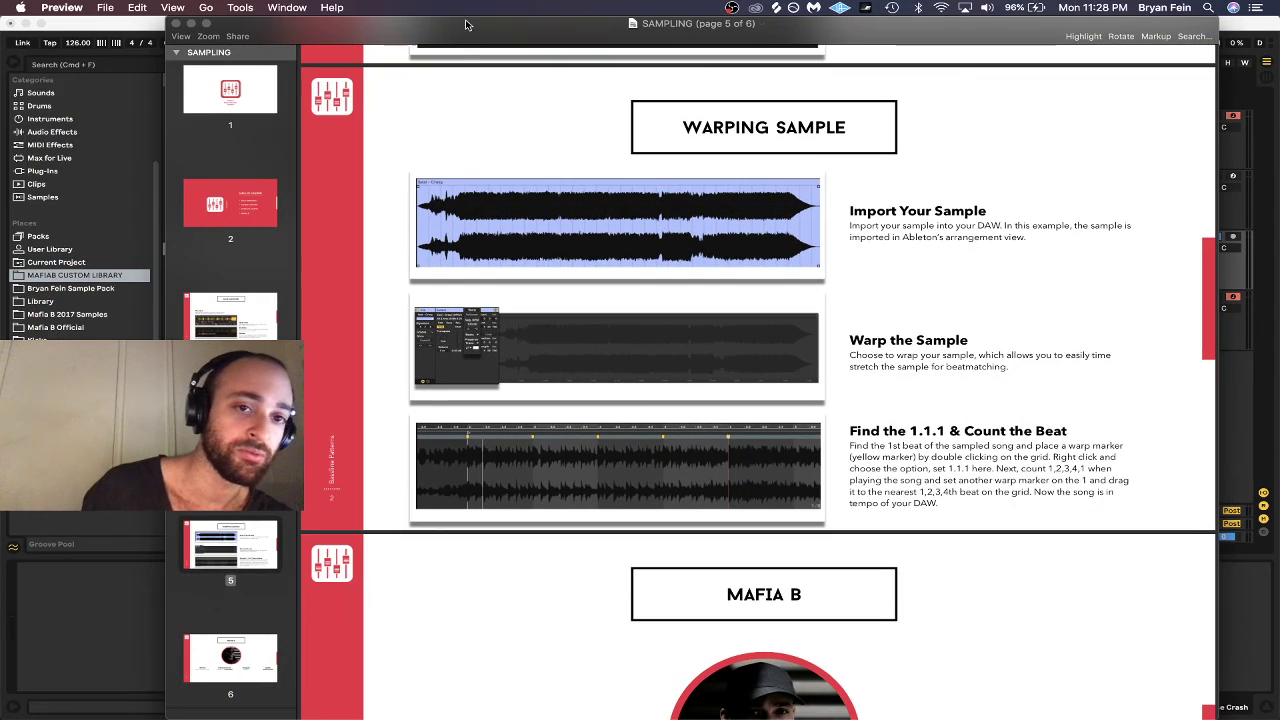
pyautogui.scroll(-5, 490, 345)
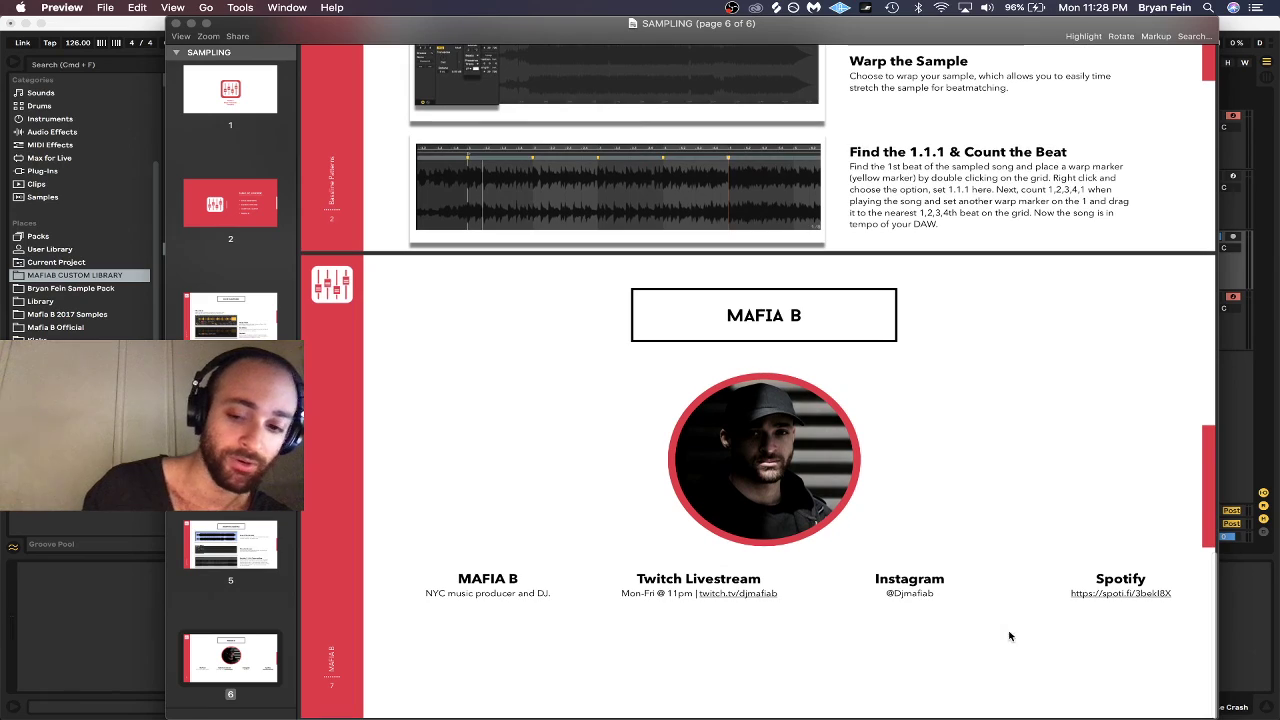
pyautogui.scroll(8, 1137, 663)
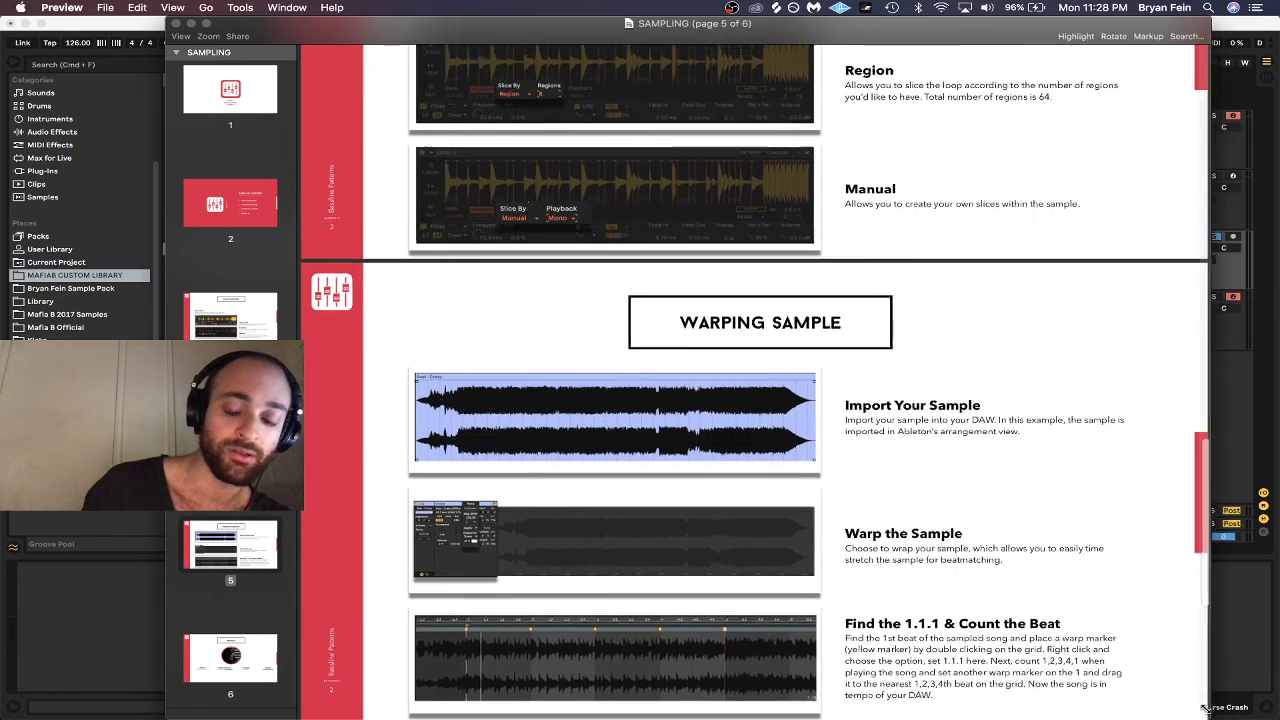
pyautogui.moveTo(1214, 716); pyautogui.dragTo(1085, 662)
pyautogui.scroll(15, 908, 343)
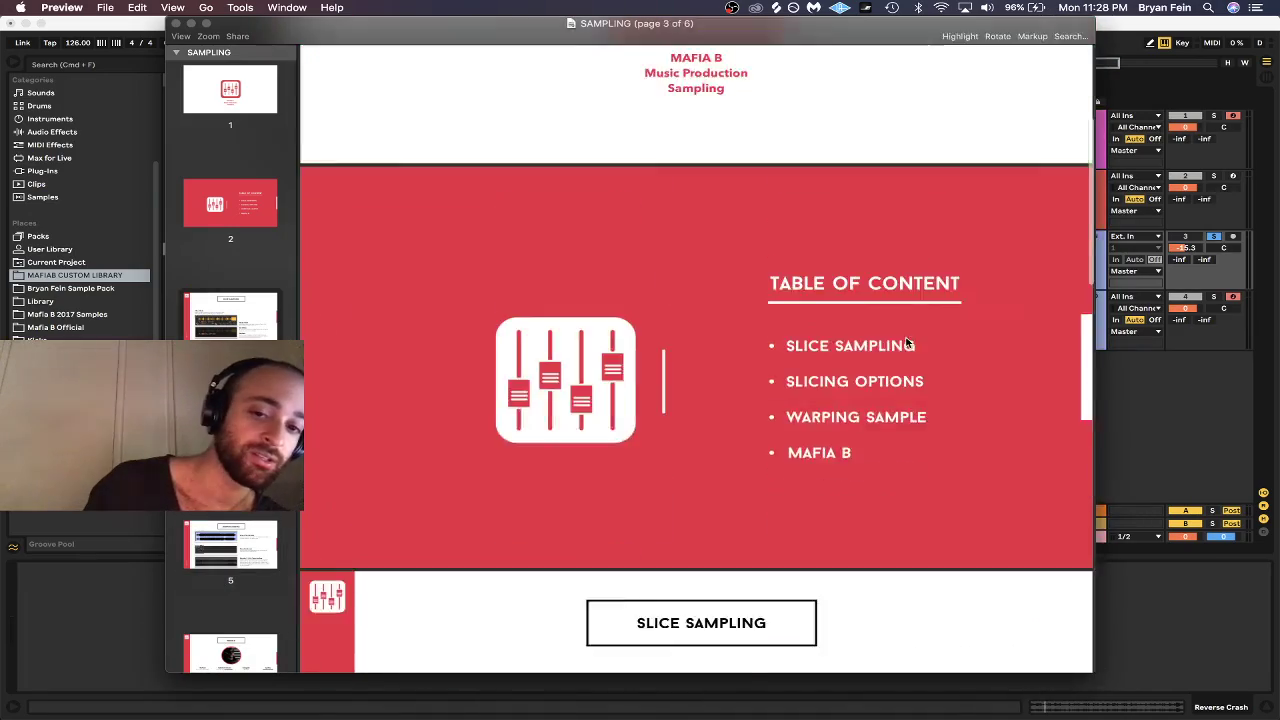
pyautogui.scroll(-20, 908, 343)
pyautogui.scroll(20, 907, 343)
pyautogui.scroll(-3, 907, 343)
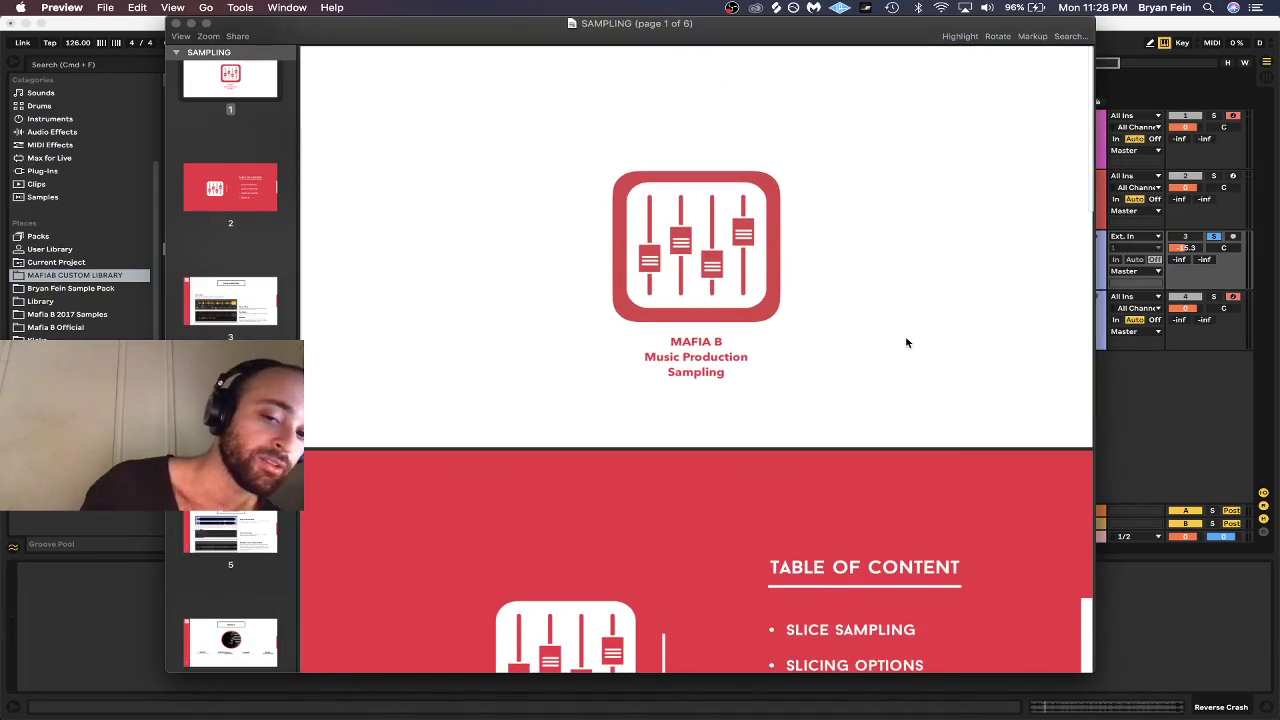
# Review the PDF's Slicing Options and Warping Sample pages and move its window away from the music project.
pyautogui.scroll(-20, 907, 343)
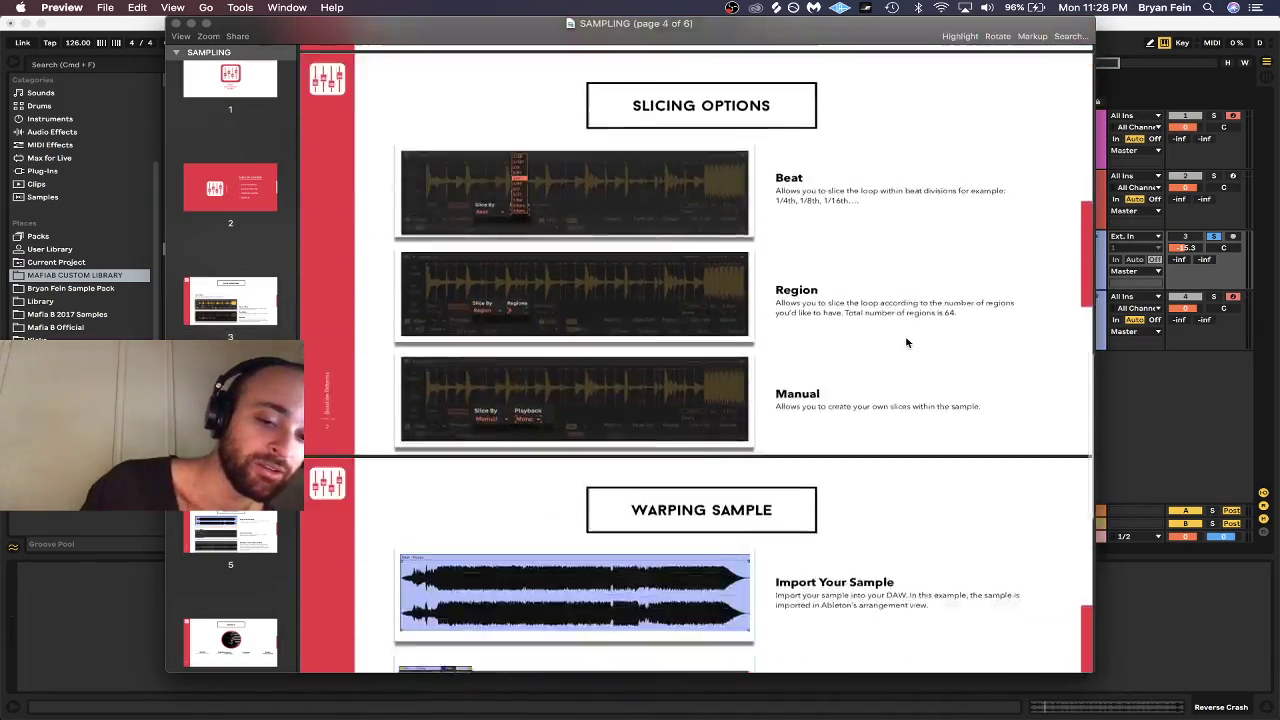
pyautogui.scroll(-1, 907, 343)
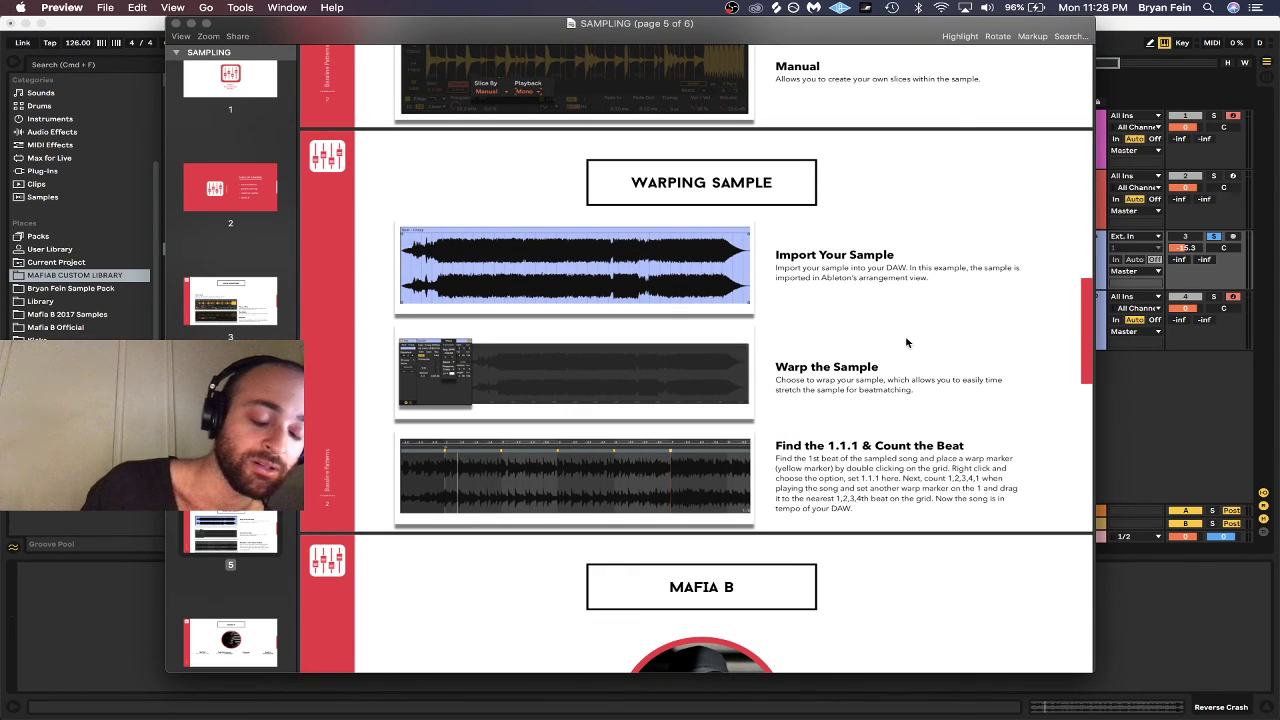
pyautogui.scroll(-6, 907, 343)
pyautogui.scroll(12, 907, 343)
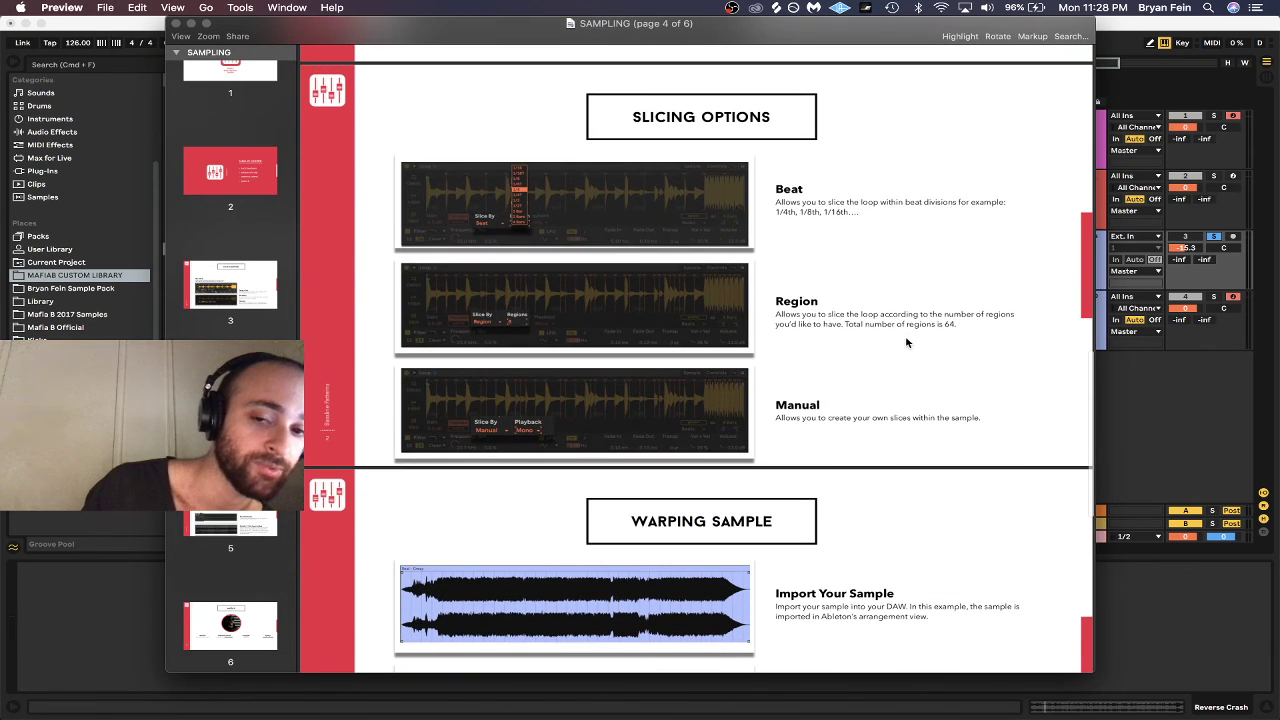
pyautogui.scroll(-1, 907, 343)
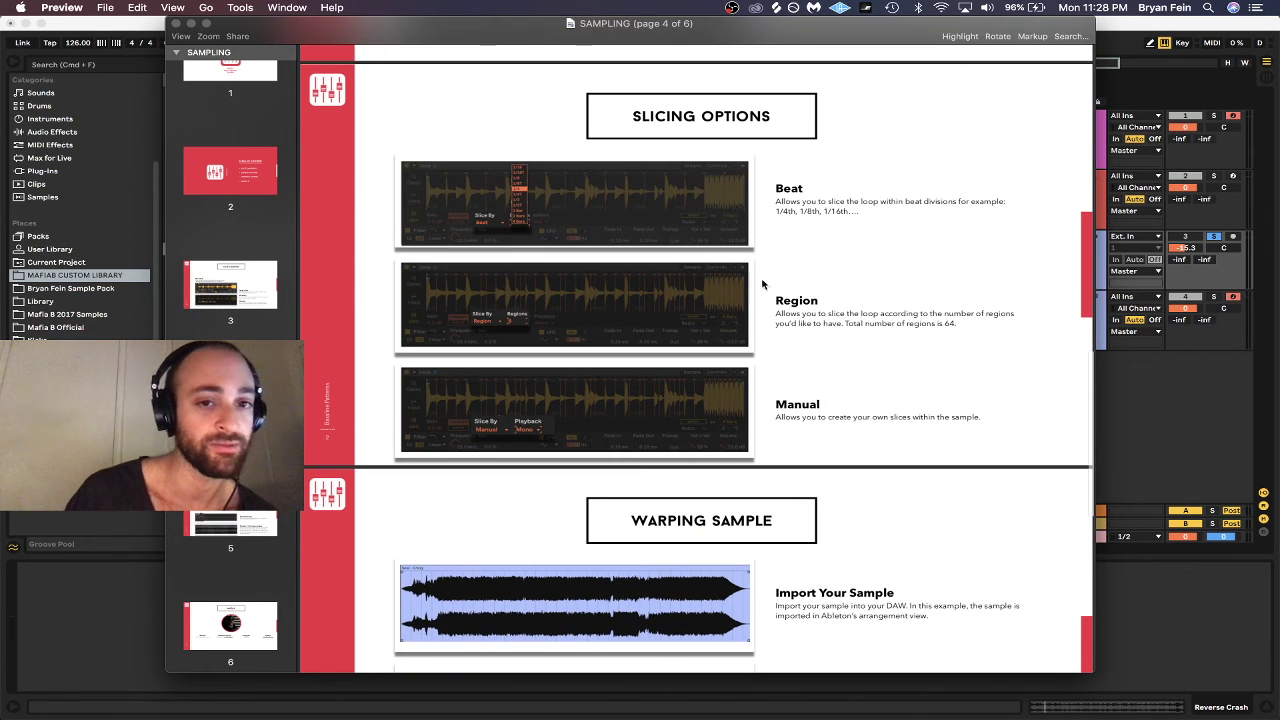
pyautogui.moveTo(485, 26); pyautogui.dragTo(0, 28)
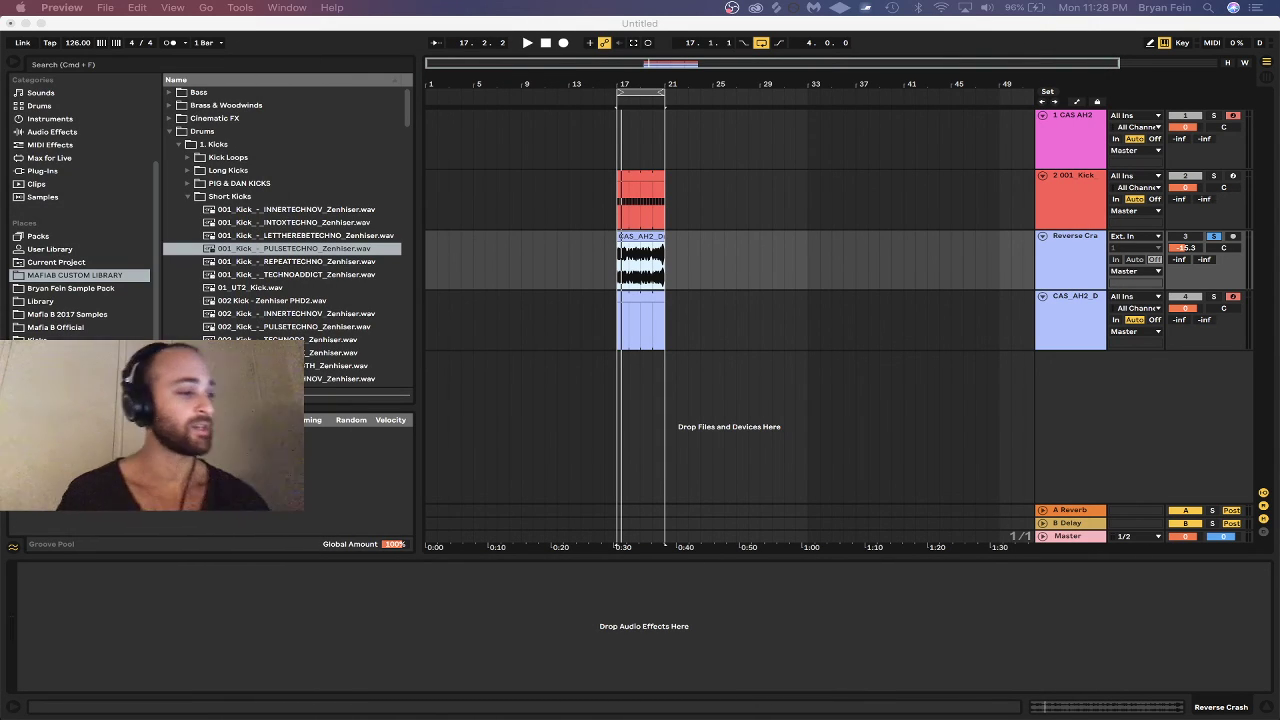